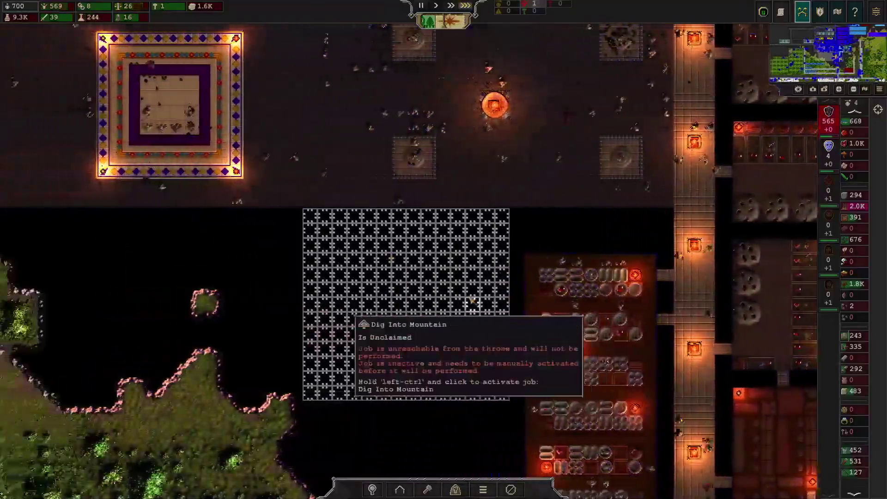
Step: Survey the city from the hatcheries and fortress to the western planned excavations
{"action": "key", "text": "w"}
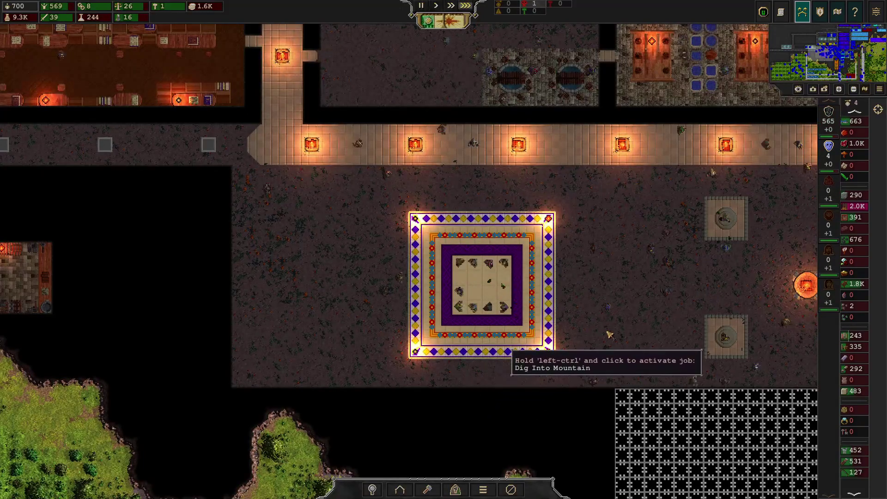
{"action": "scroll", "coordinate": [608, 335], "scroll_direction": "down", "scroll_amount": 1}
{"action": "key", "text": "d"}
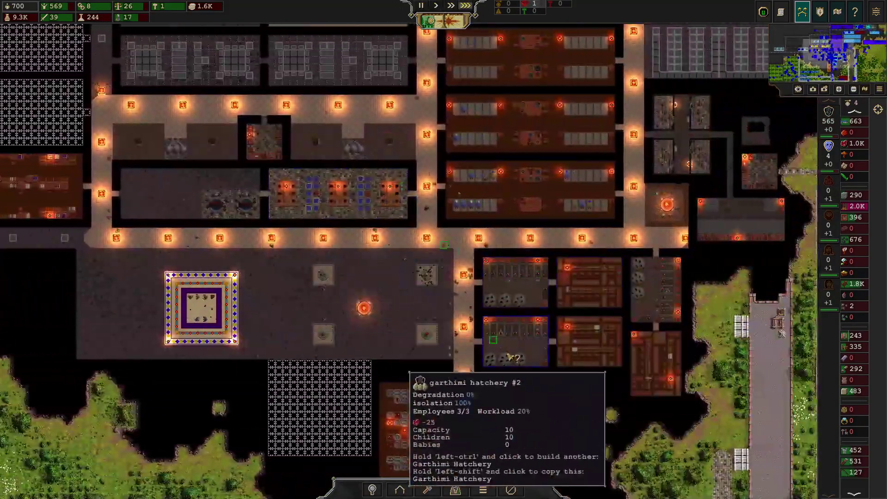
{"action": "key", "text": "s"}
{"action": "key", "text": "a"}
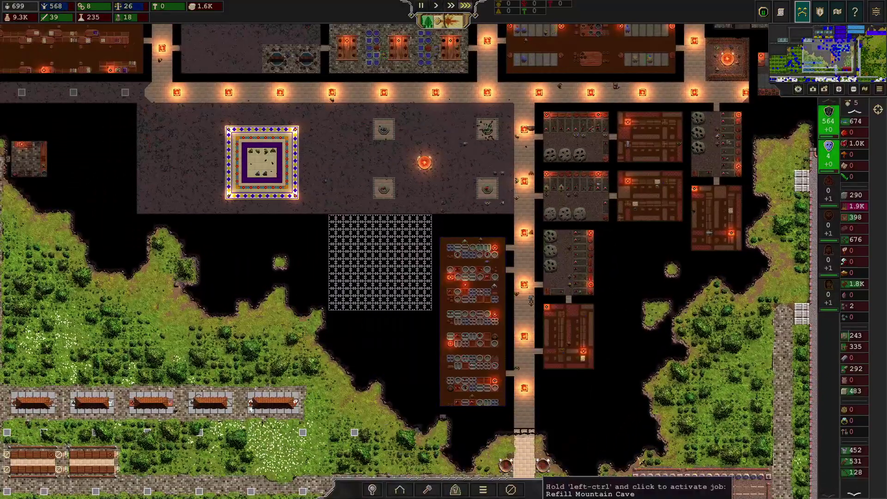
{"action": "key", "text": "a"}
{"action": "key", "text": "w"}
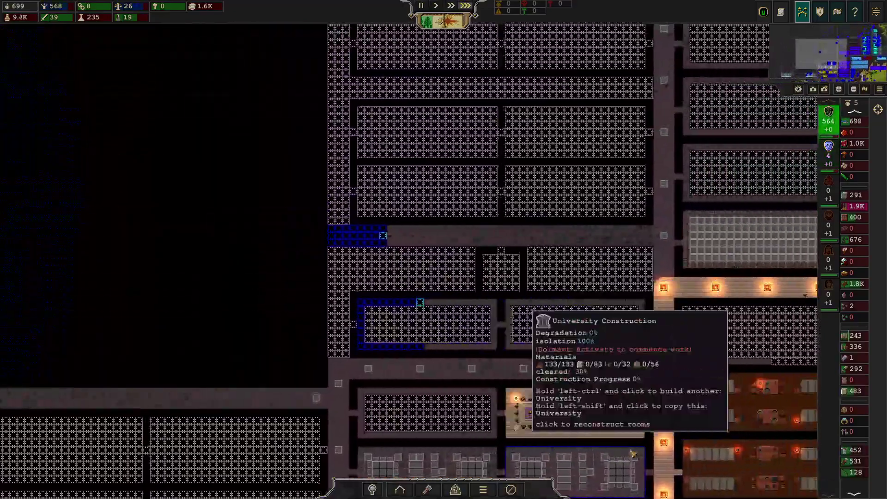
{"action": "key", "text": "d"}
{"action": "key", "text": "s"}
{"action": "key", "text": "w"}
{"action": "key", "text": "a"}
{"action": "key", "text": "w"}
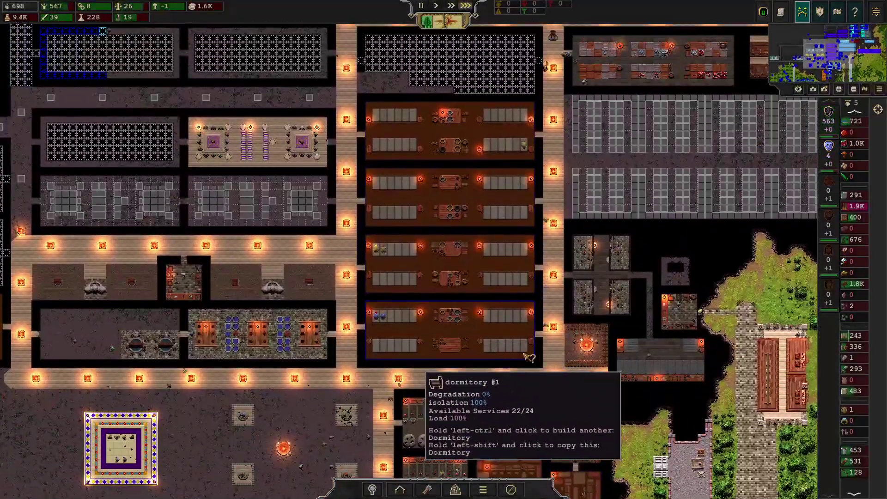
{"action": "key", "text": "d"}
{"action": "key", "text": "w"}
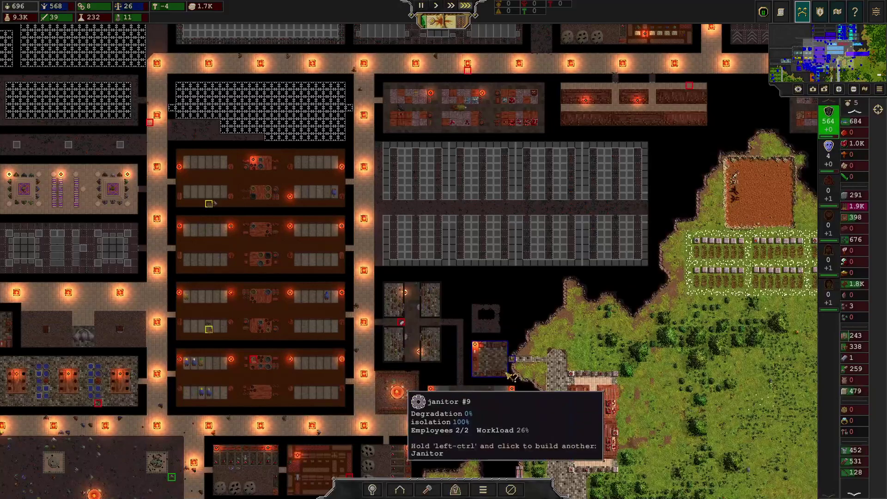
{"action": "key", "text": "a"}
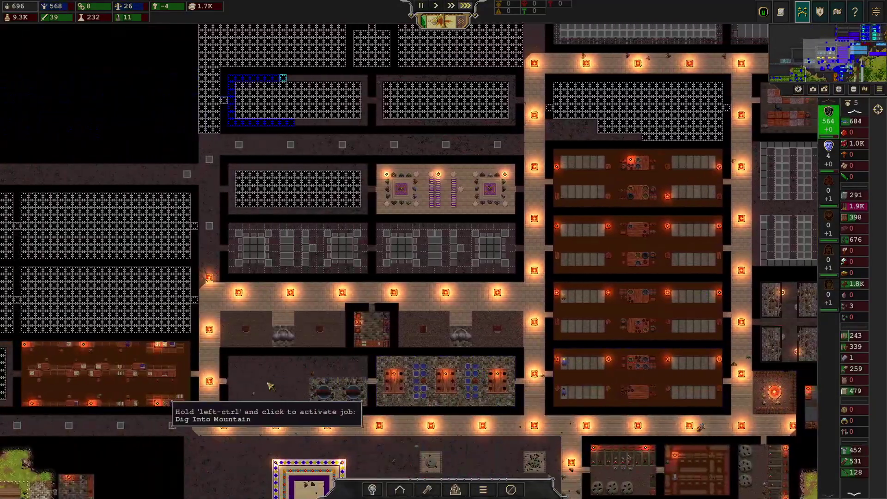
{"action": "key", "text": "a"}
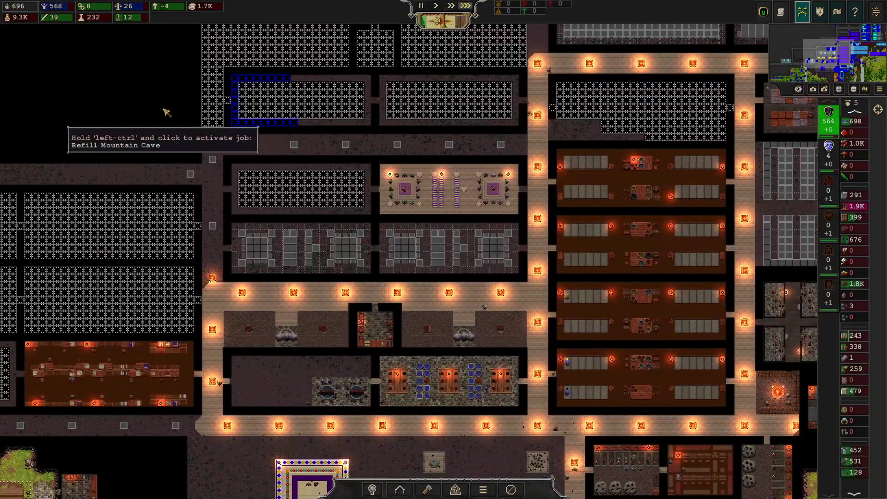
{"action": "key", "text": "a"}
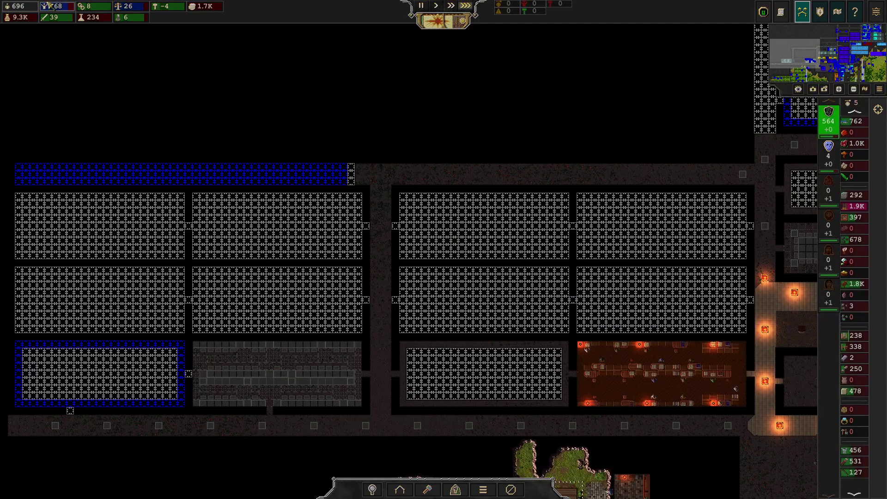
Step: Look over the goods overview and the knowledge tree, then close them
{"action": "left_click", "coordinate": [33, 19]}
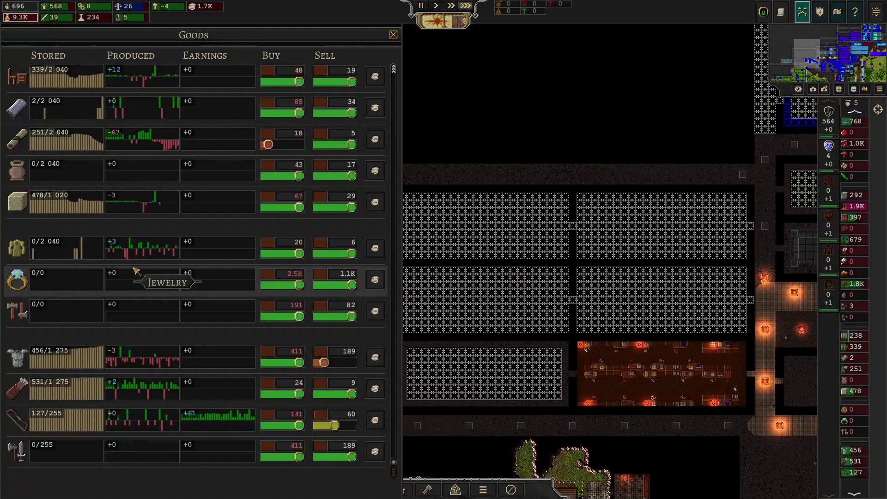
{"action": "scroll", "coordinate": [136, 272], "scroll_direction": "up", "scroll_amount": 3}
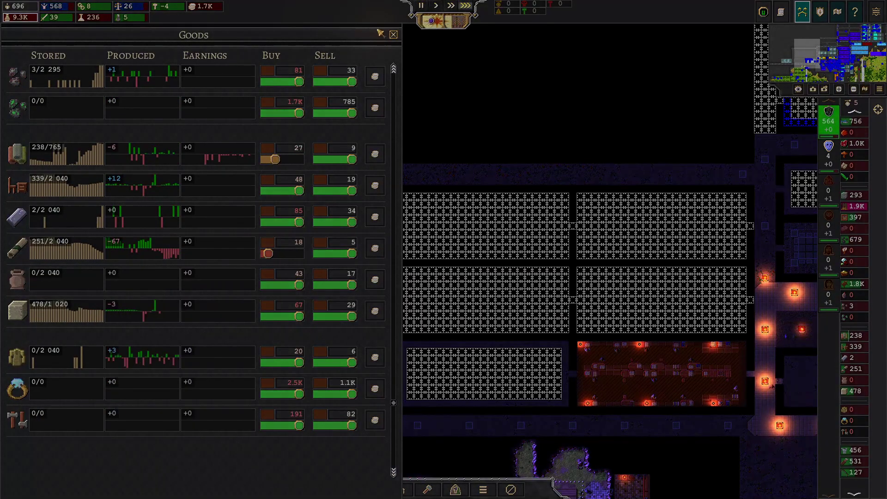
{"action": "left_click", "coordinate": [393, 35]}
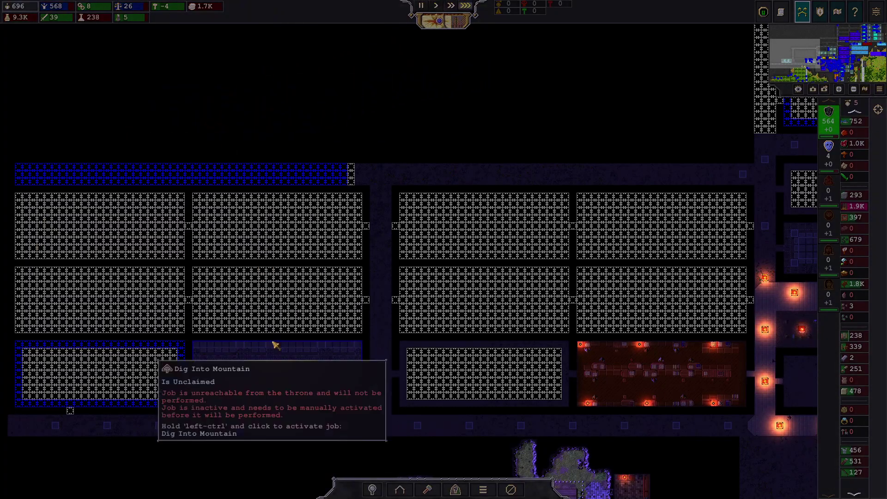
{"action": "left_click", "coordinate": [92, 17]}
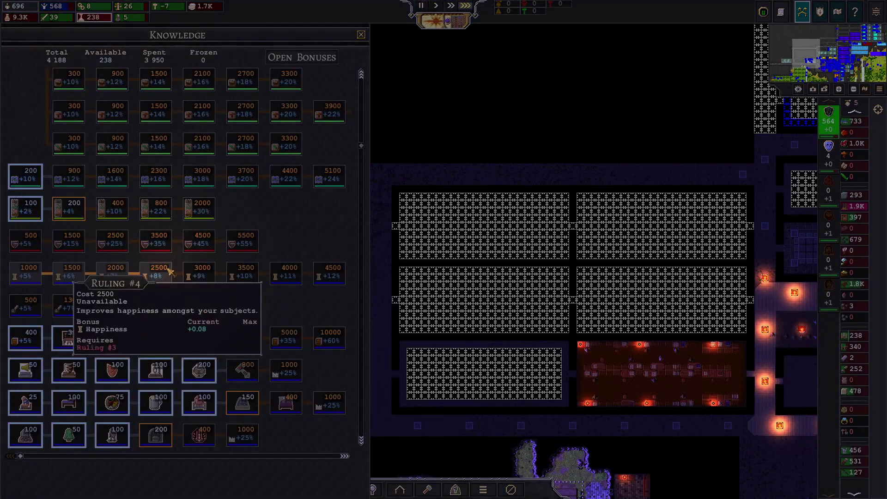
{"action": "scroll", "coordinate": [168, 270], "scroll_direction": "down", "scroll_amount": 5}
{"action": "scroll", "coordinate": [177, 430], "scroll_direction": "down", "scroll_amount": 5}
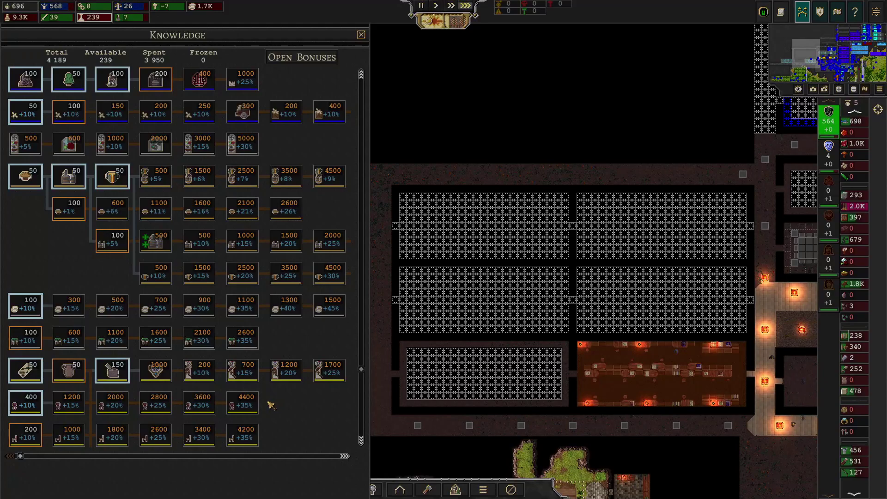
{"action": "scroll", "coordinate": [270, 406], "scroll_direction": "down", "scroll_amount": 3}
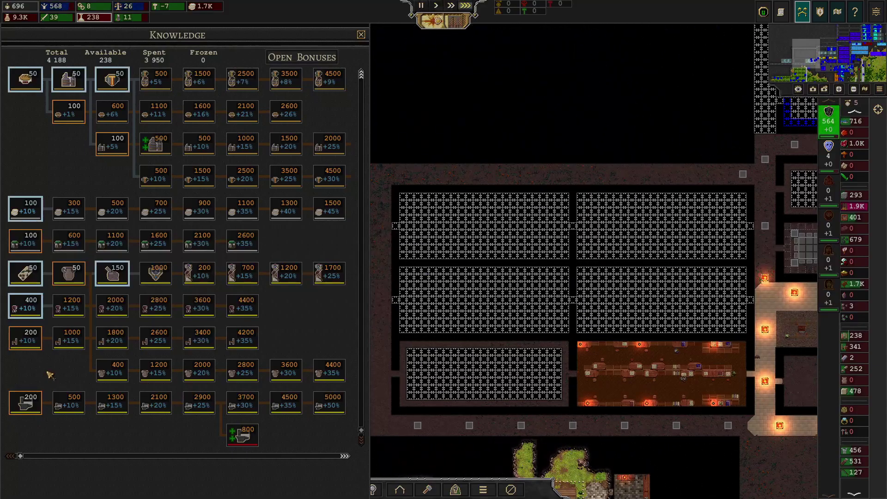
{"action": "scroll", "coordinate": [49, 375], "scroll_direction": "up", "scroll_amount": 2}
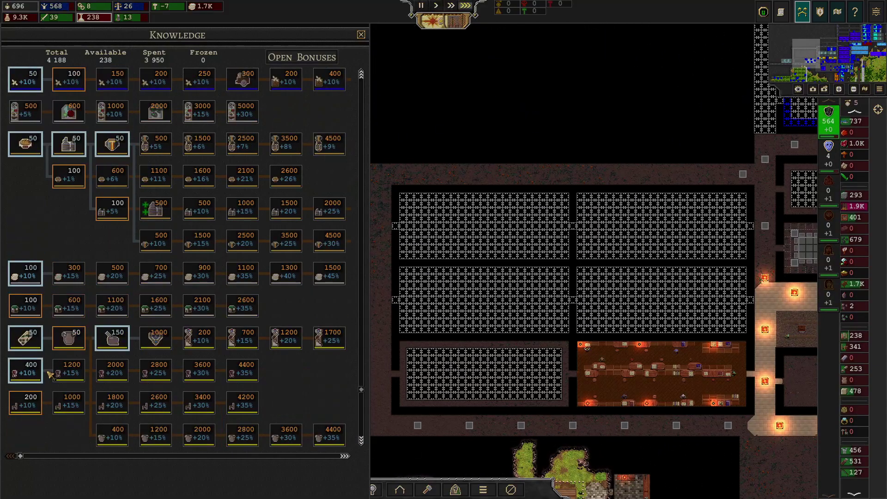
{"action": "scroll", "coordinate": [50, 375], "scroll_direction": "up", "scroll_amount": 2}
{"action": "scroll", "coordinate": [49, 375], "scroll_direction": "up", "scroll_amount": 2}
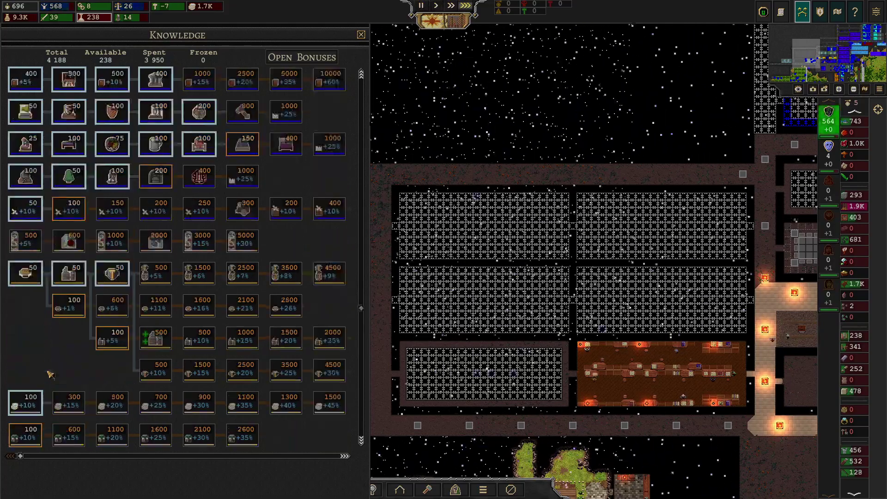
{"action": "scroll", "coordinate": [49, 375], "scroll_direction": "up", "scroll_amount": 1}
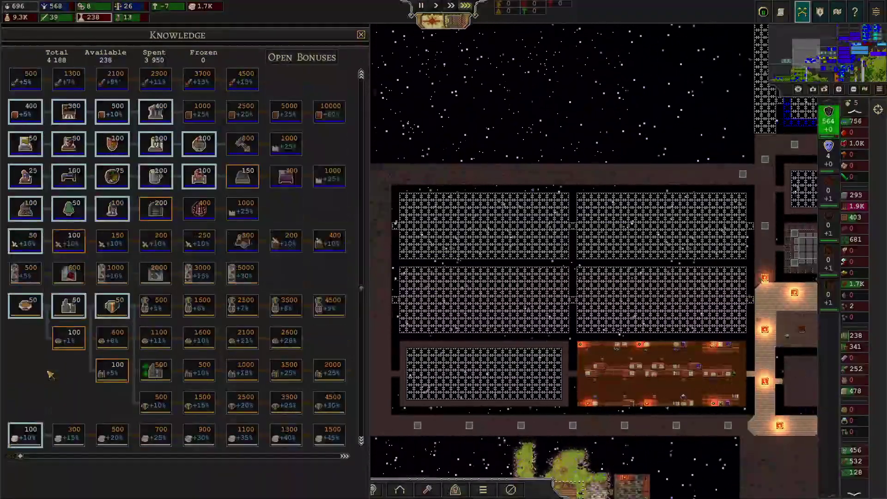
{"action": "scroll", "coordinate": [50, 375], "scroll_direction": "up", "scroll_amount": 4}
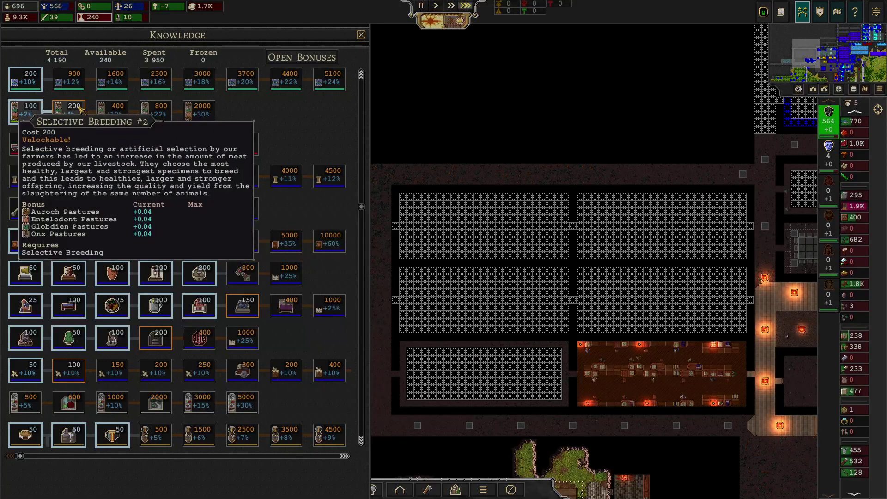
{"action": "scroll", "coordinate": [174, 344], "scroll_direction": "up", "scroll_amount": 2}
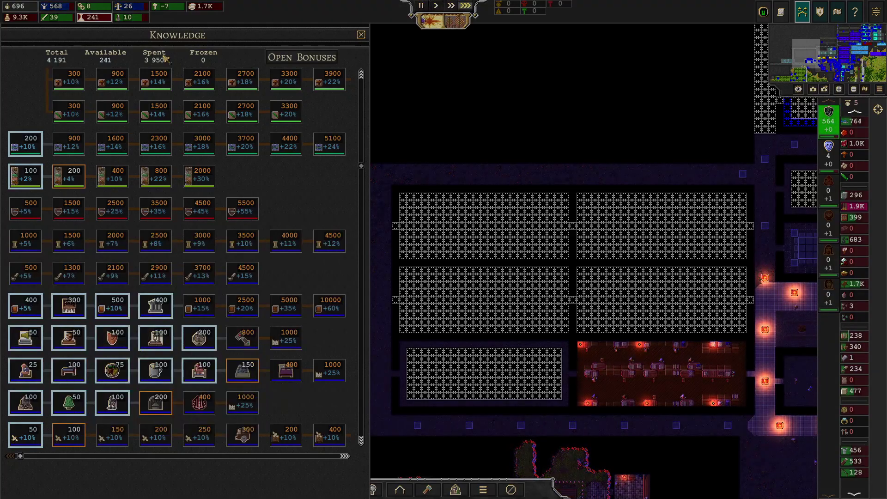
{"action": "left_click", "coordinate": [360, 35]}
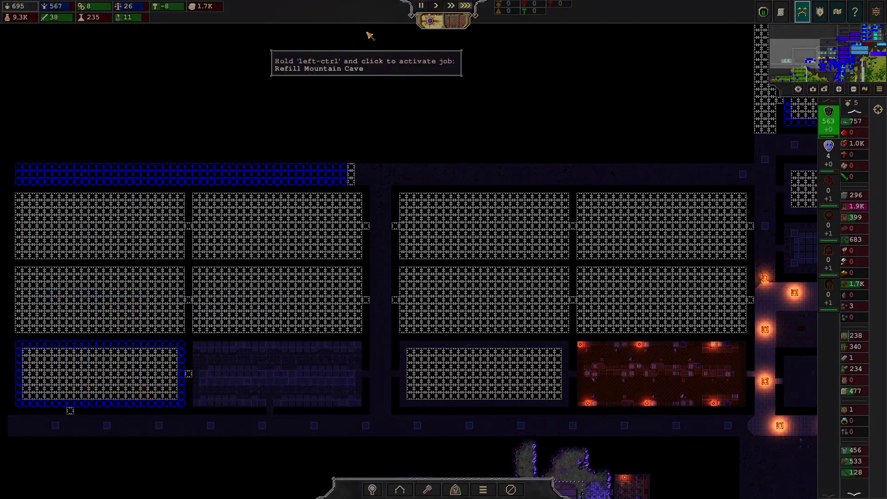
Step: Pick the Army Supply Depot among the eastern rooms and enlarge its footprint twice
{"action": "key", "text": "d"}
{"action": "key", "text": "w"}
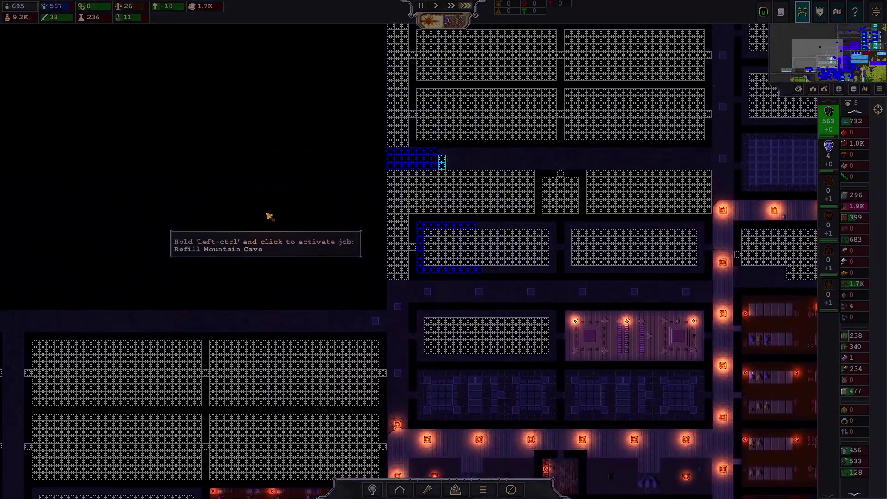
{"action": "key", "text": "d"}
{"action": "key", "text": "d"}
{"action": "key", "text": "s"}
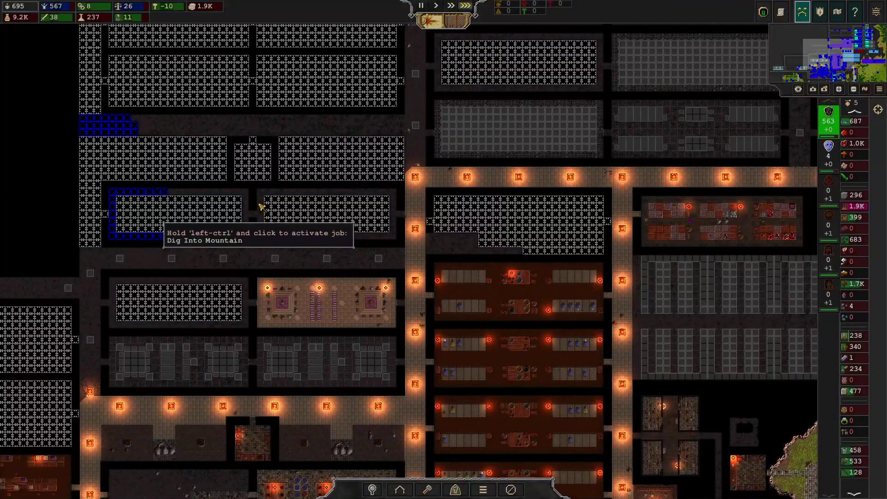
{"action": "key", "text": "d"}
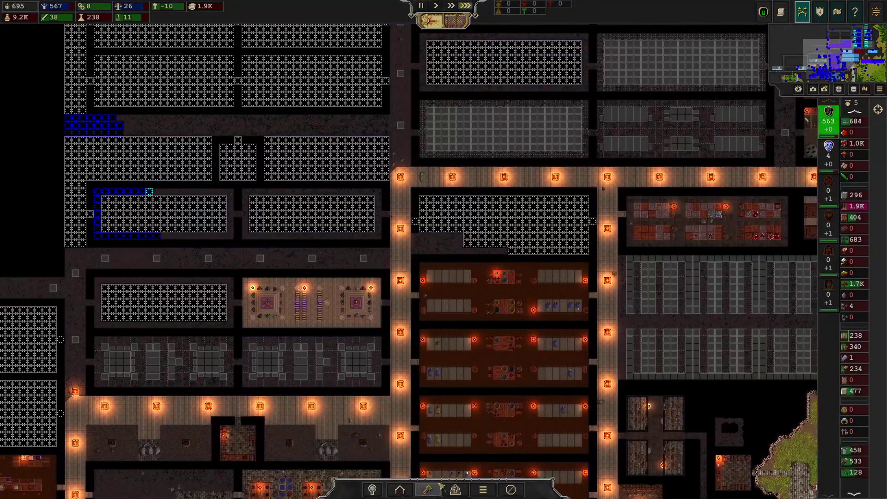
{"action": "left_click", "coordinate": [486, 491]}
{"action": "left_click", "coordinate": [400, 489]}
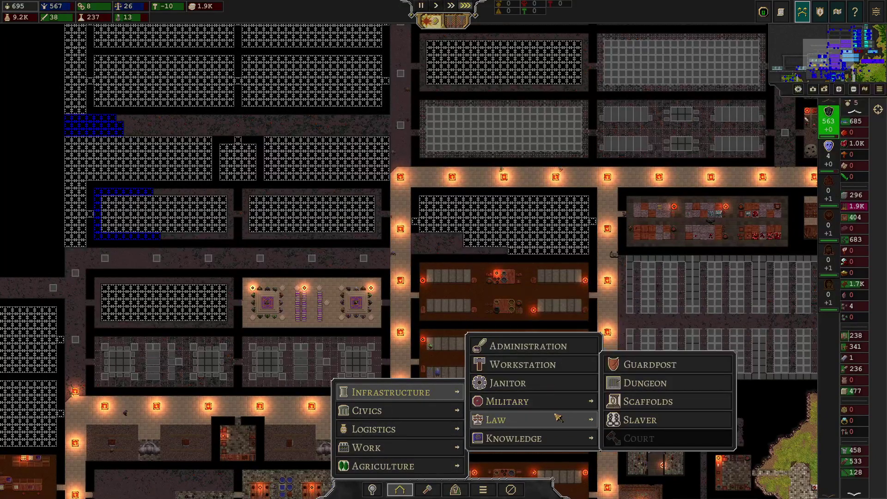
{"action": "mouse_move", "coordinate": [374, 429]}
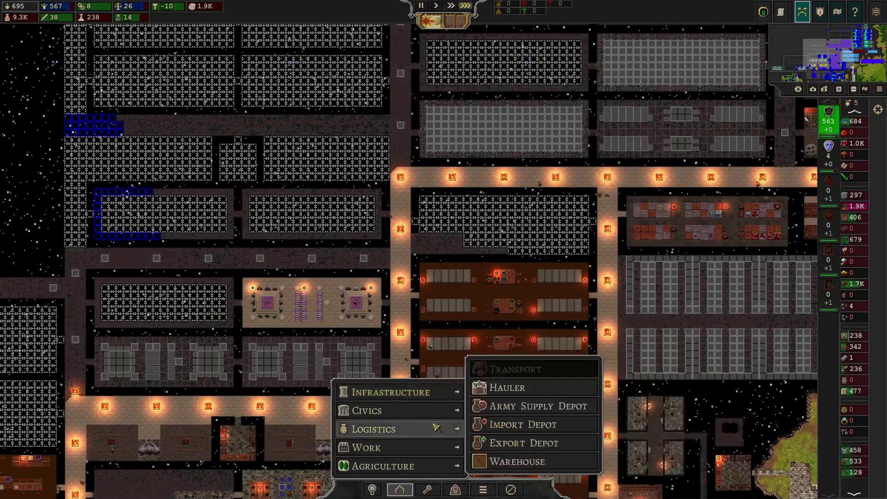
{"action": "left_click", "coordinate": [513, 406]}
{"action": "key", "text": "plus"}
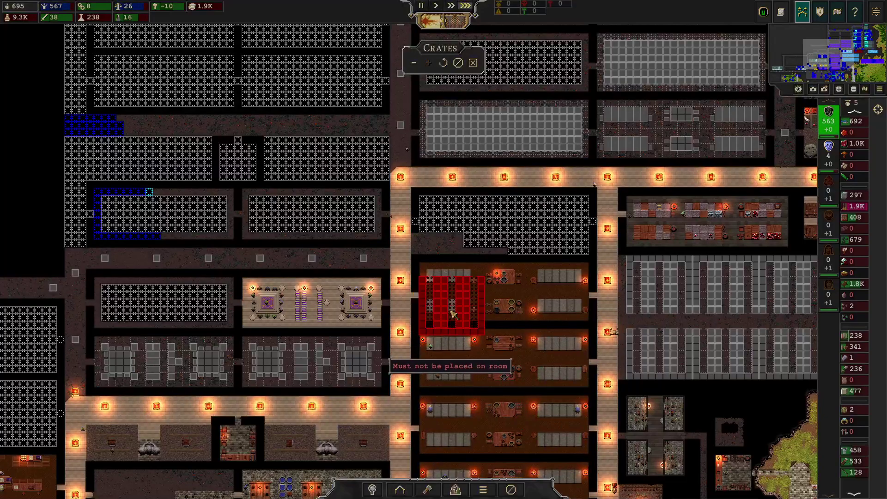
{"action": "key", "text": "plus"}
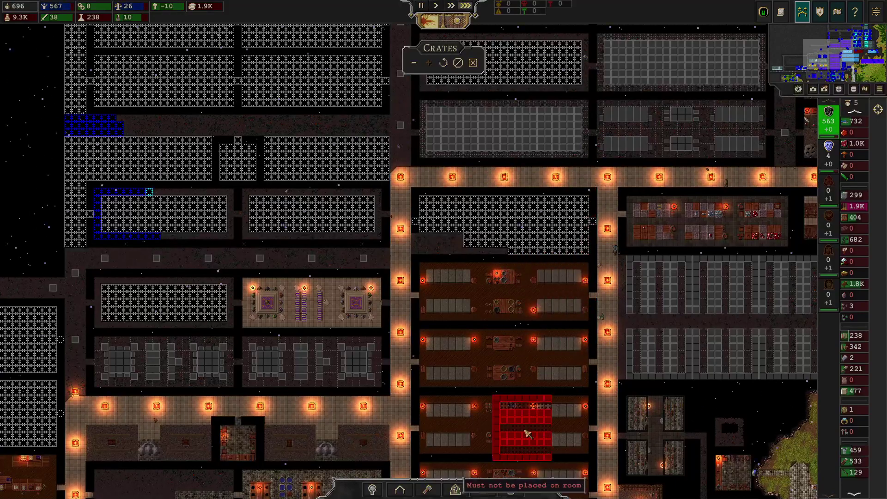
{"action": "key", "text": "s"}
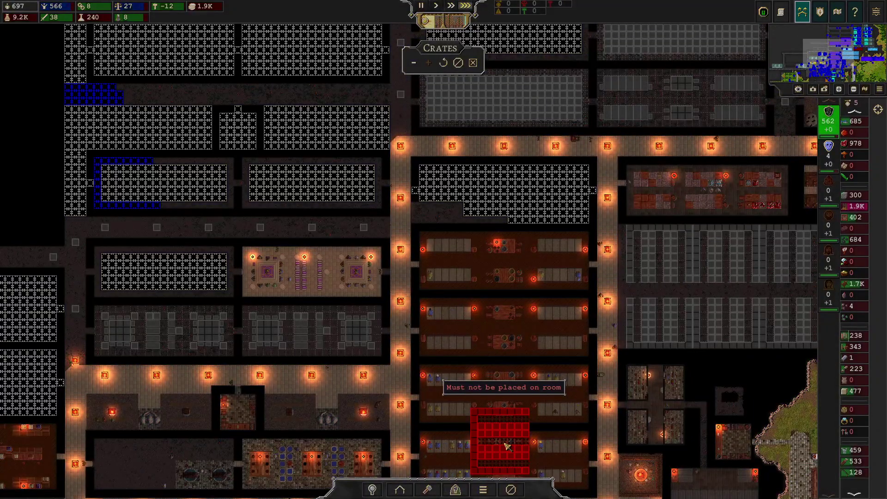
Step: Cancel the depot placement and reduce the ore mine's worker allocation
{"action": "right_click", "coordinate": [462, 317]}
{"action": "scroll", "coordinate": [464, 333], "scroll_direction": "up", "scroll_amount": 3}
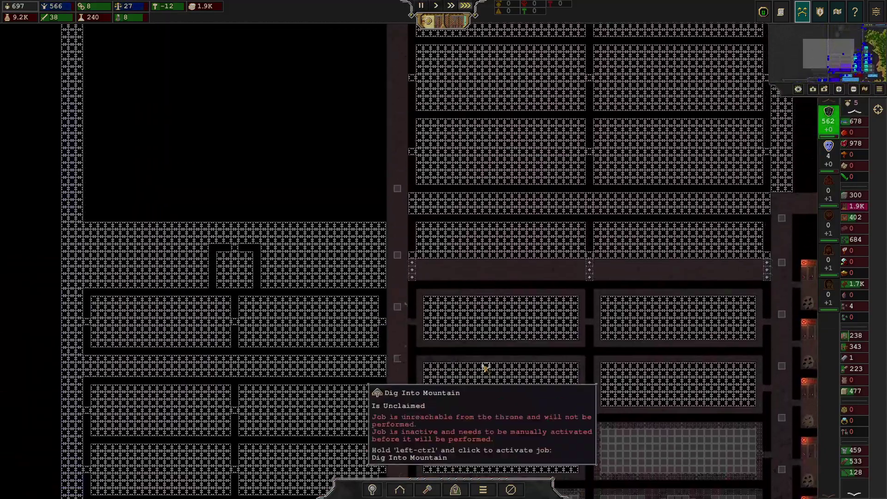
{"action": "scroll", "coordinate": [444, 375], "scroll_direction": "down", "scroll_amount": 1}
{"action": "scroll", "coordinate": [382, 337], "scroll_direction": "down", "scroll_amount": 1}
{"action": "scroll", "coordinate": [355, 383], "scroll_direction": "down", "scroll_amount": 1}
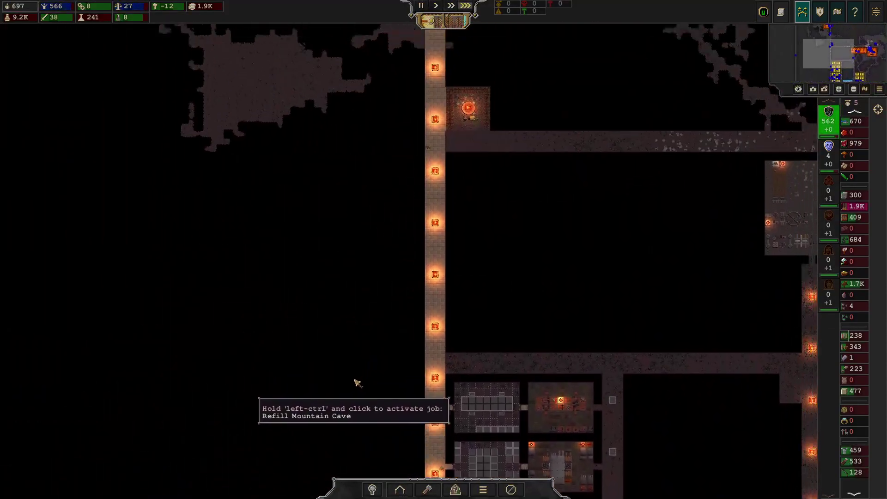
{"action": "key", "text": "w"}
{"action": "key", "text": "d"}
{"action": "left_click", "coordinate": [235, 87]}
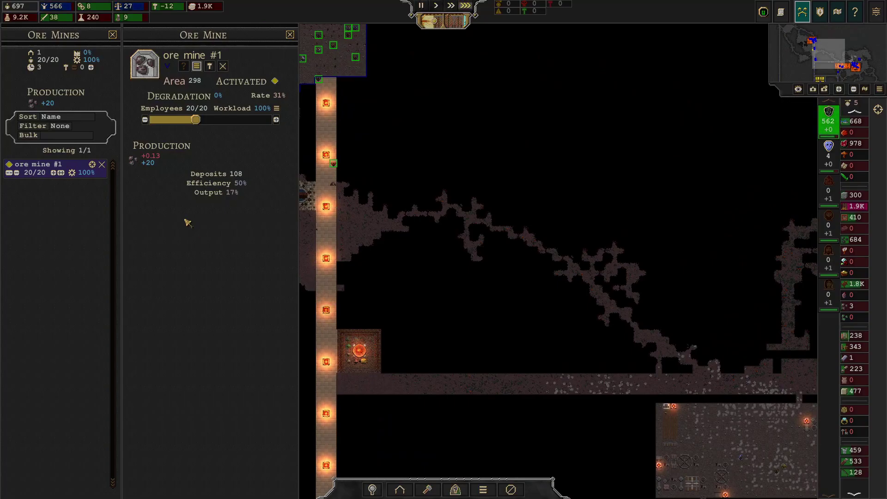
{"action": "left_click", "coordinate": [146, 119]}
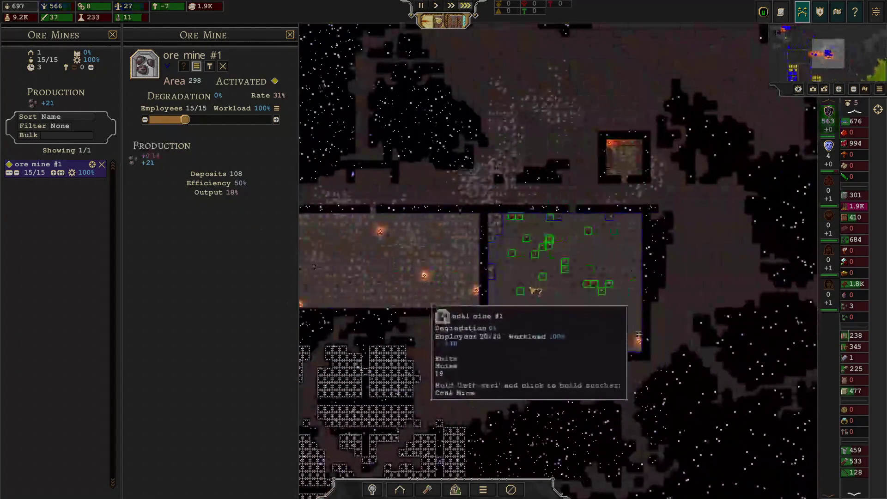
Step: Cut the coal mine's workers, close the mine panels and return to the city
{"action": "left_click", "coordinate": [485, 297]}
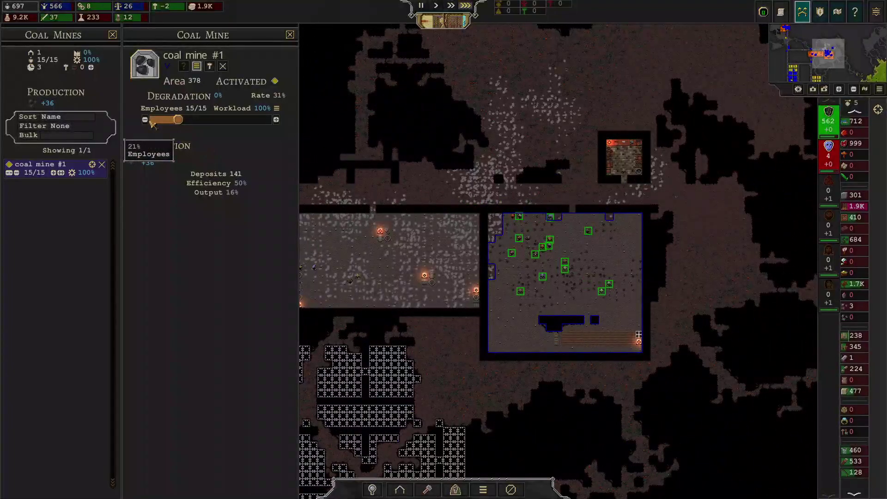
{"action": "key", "text": "a"}
{"action": "left_click", "coordinate": [112, 34]}
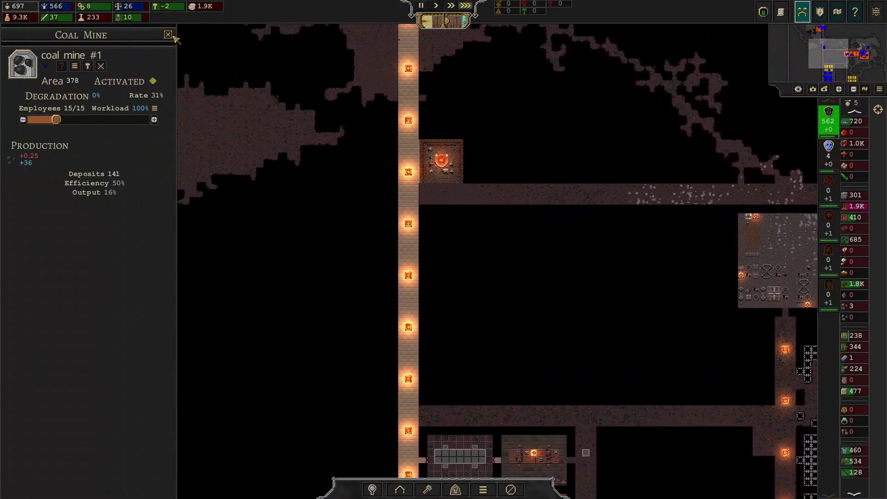
{"action": "left_click", "coordinate": [168, 35]}
{"action": "key", "text": "s"}
{"action": "key", "text": "a"}
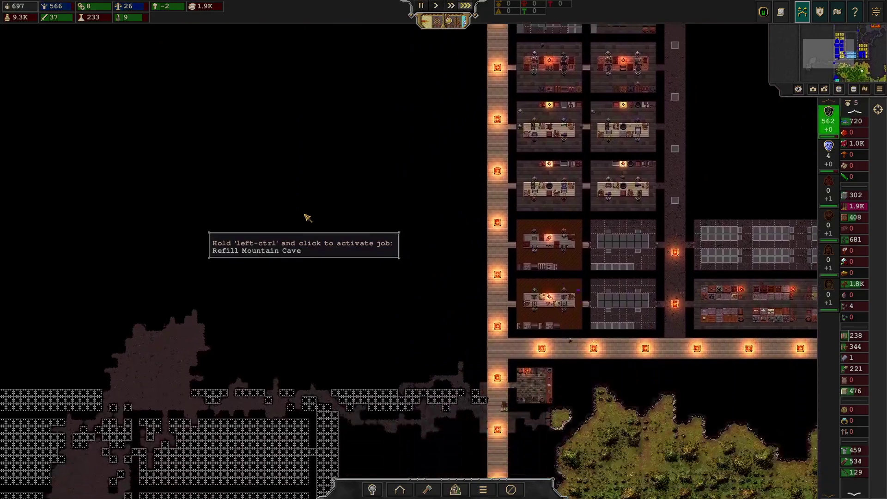
{"action": "key", "text": "s"}
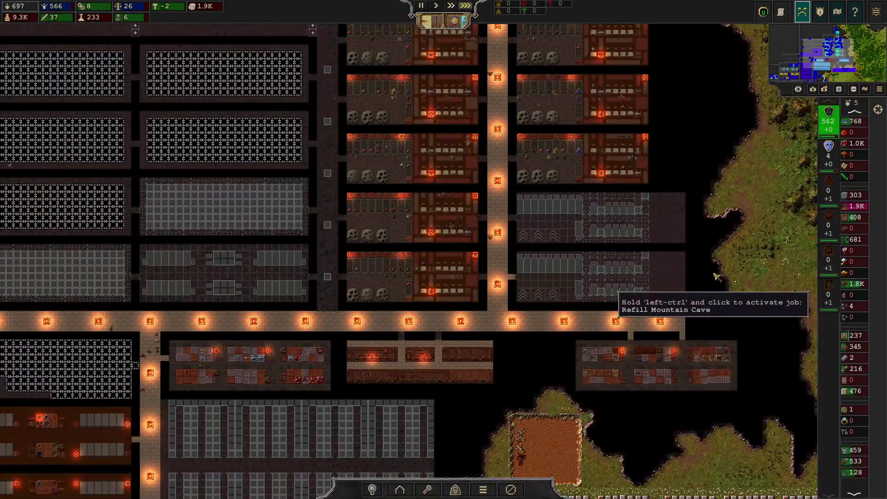
{"action": "key", "text": "a"}
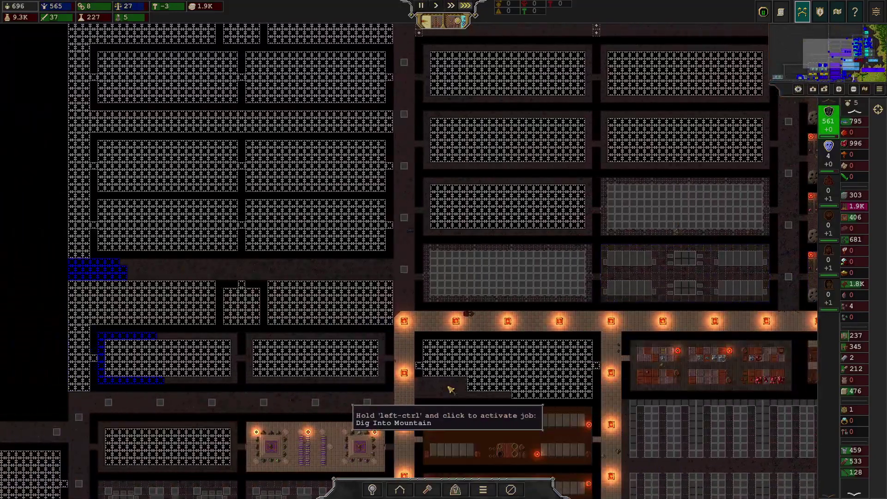
{"action": "key", "text": "s"}
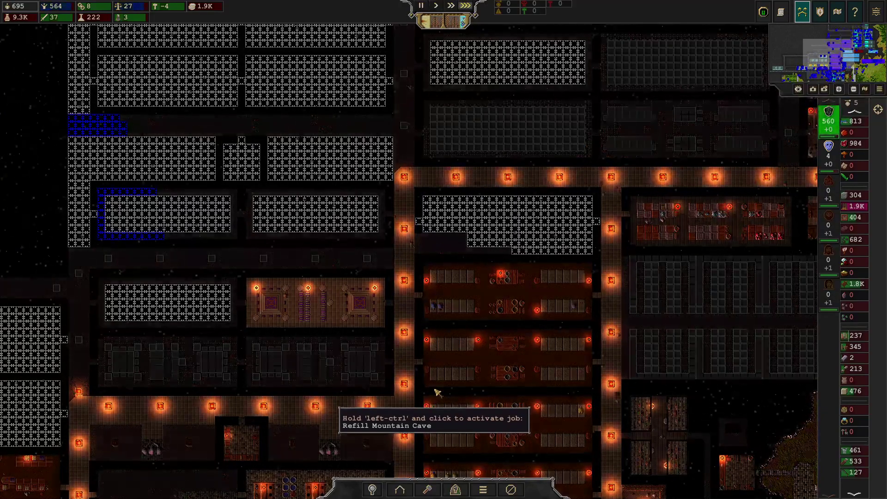
{"action": "key", "text": "Escape"}
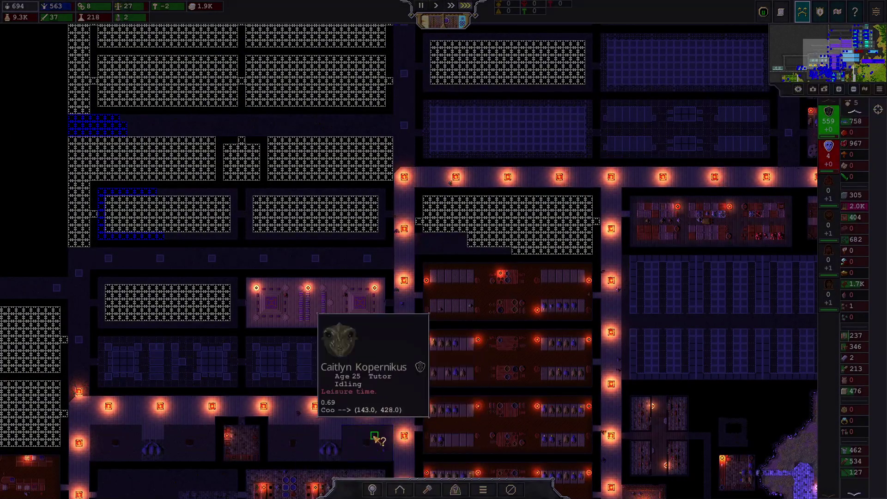
Step: Inspect hearth #2 and lavatory #1, then close their panels
{"action": "left_click", "coordinate": [372, 441]}
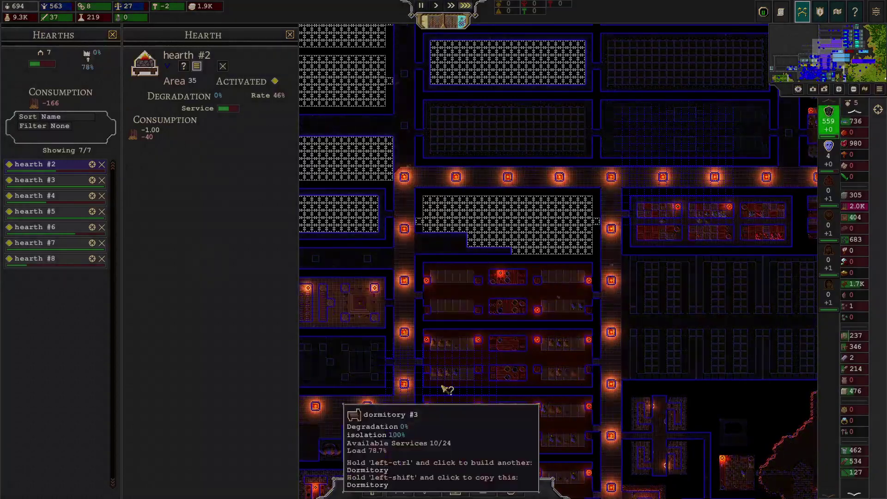
{"action": "key", "text": "Down"}
{"action": "key", "text": "Left"}
{"action": "left_click", "coordinate": [424, 385]}
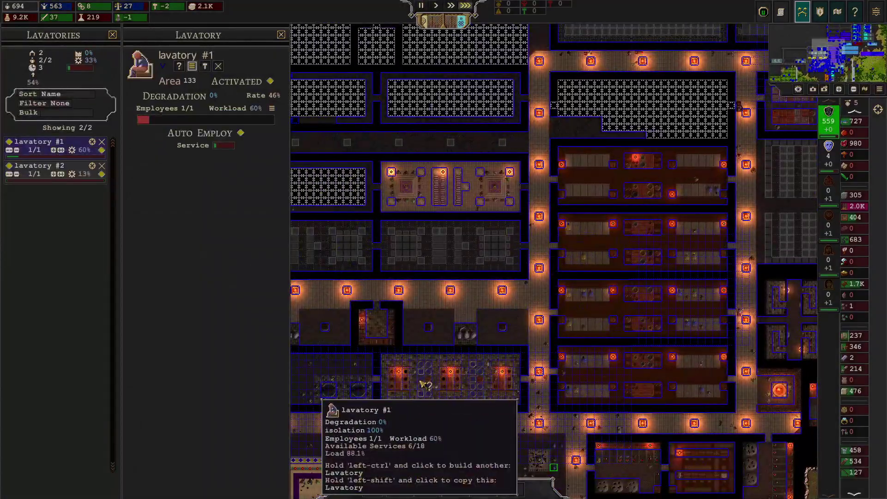
{"action": "left_click", "coordinate": [112, 35]}
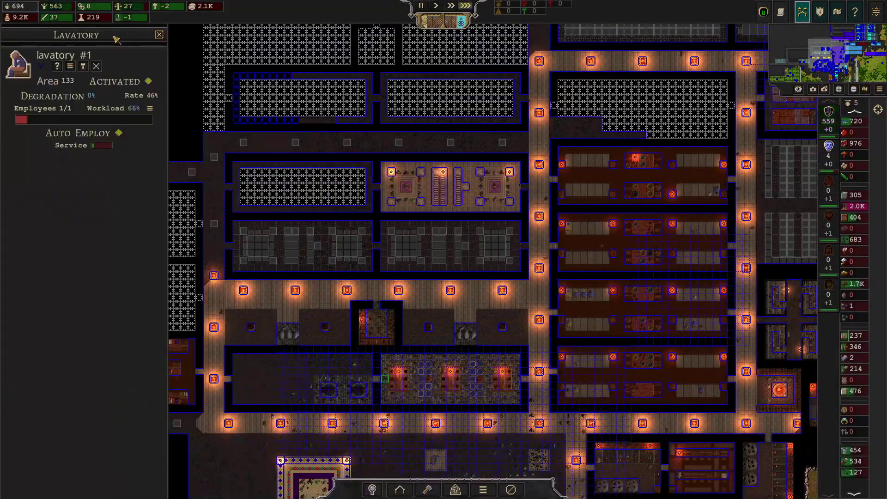
{"action": "left_click", "coordinate": [159, 35]}
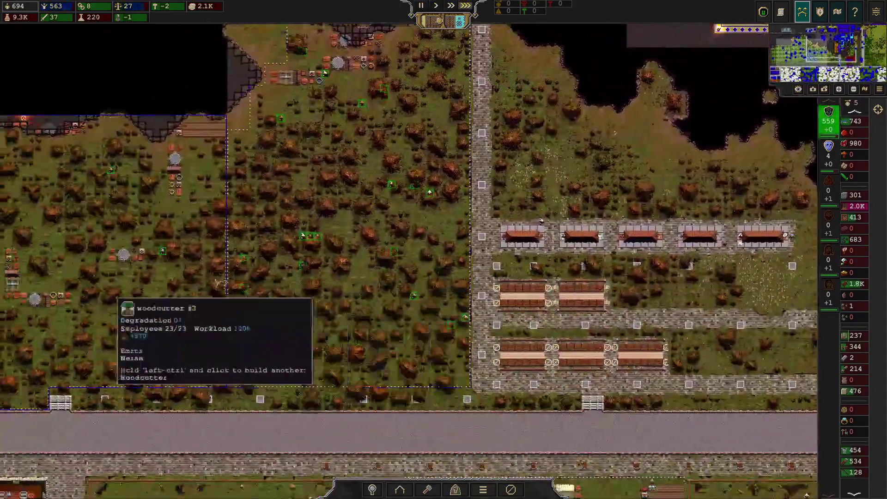
Step: Fully staff woodcutter #3, close its panels and return to the workshop rooms
{"action": "left_click", "coordinate": [158, 280]}
{"action": "left_click", "coordinate": [42, 164]}
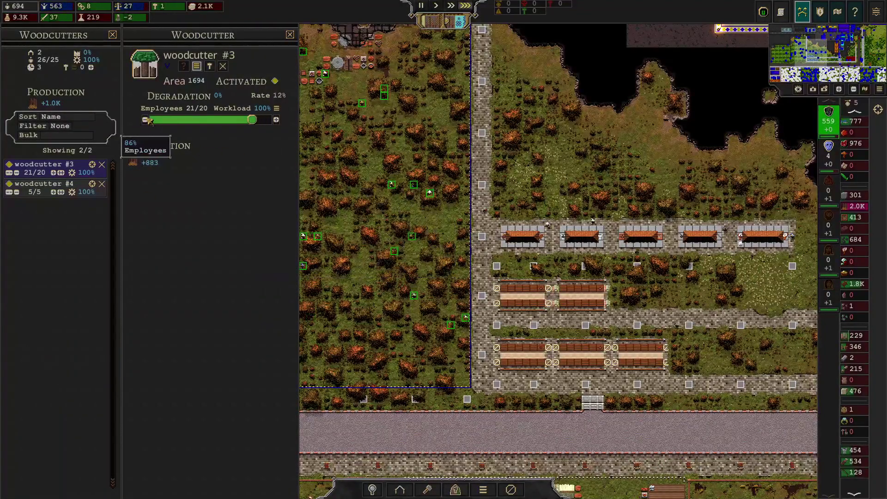
{"action": "left_click", "coordinate": [113, 35]}
{"action": "left_click", "coordinate": [168, 35]}
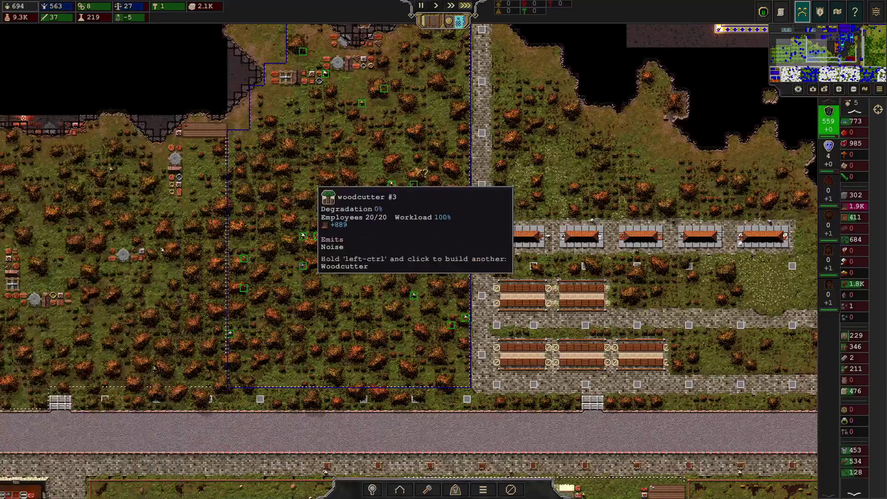
{"action": "key", "text": "w+d"}
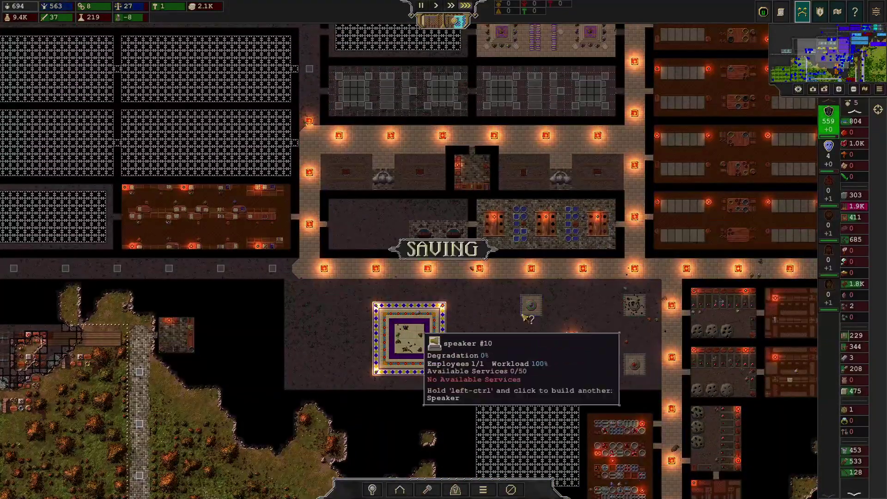
{"action": "key", "text": "w+d"}
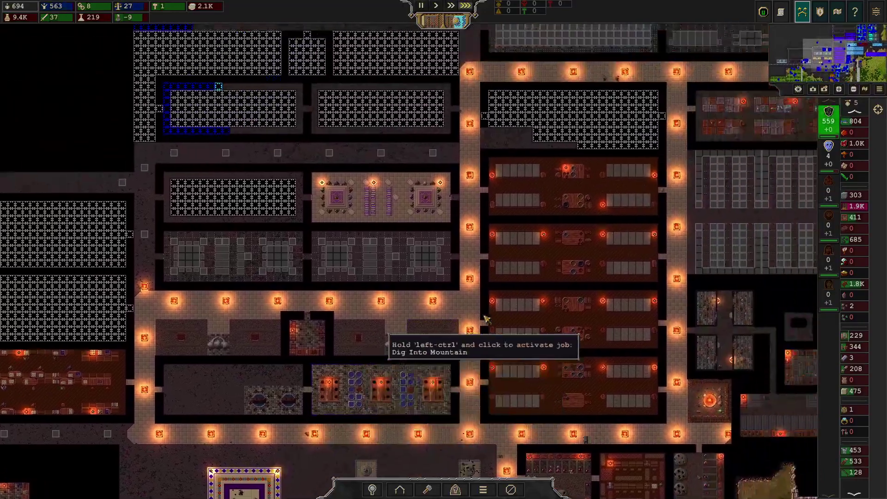
{"action": "key", "text": "w+d"}
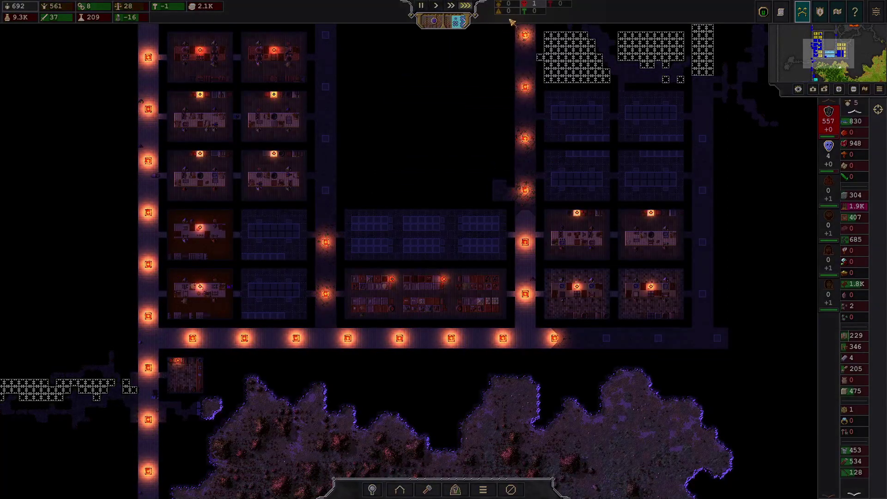
Step: Check the death counts, then pave a fancy road strip across the central road junction
{"action": "left_click", "coordinate": [528, 9]}
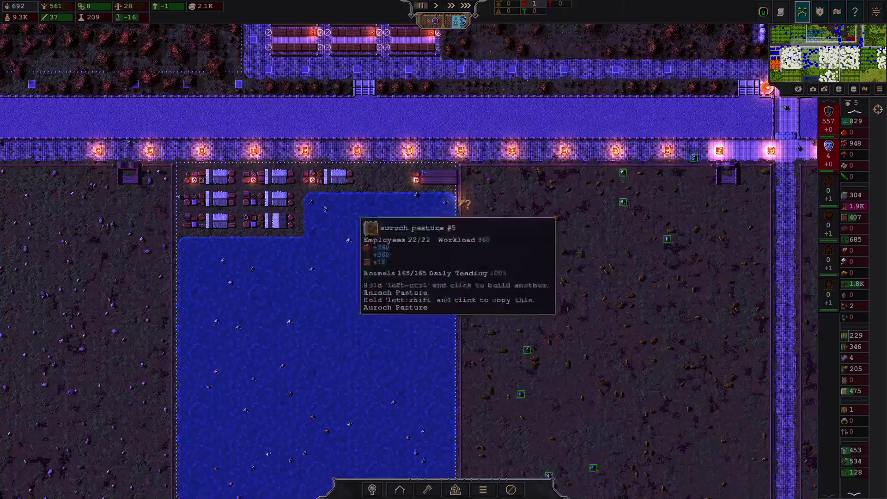
{"action": "key", "text": "a"}
{"action": "key", "text": "d"}
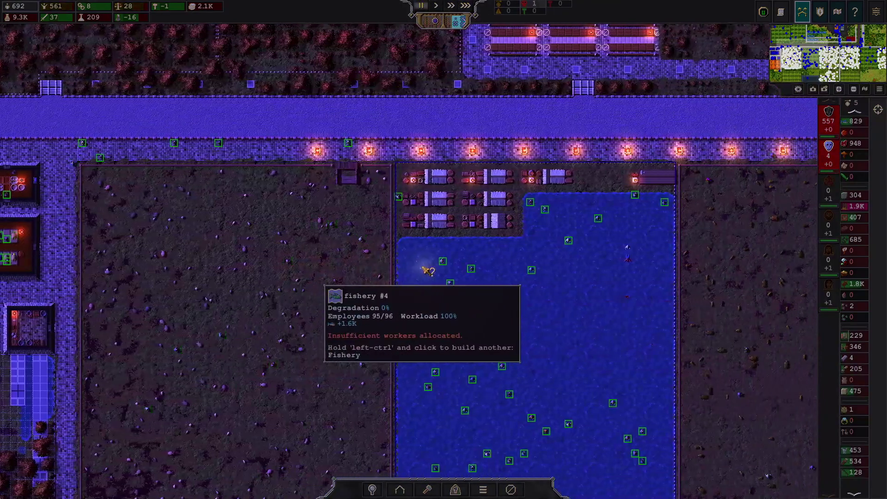
{"action": "key", "text": "a"}
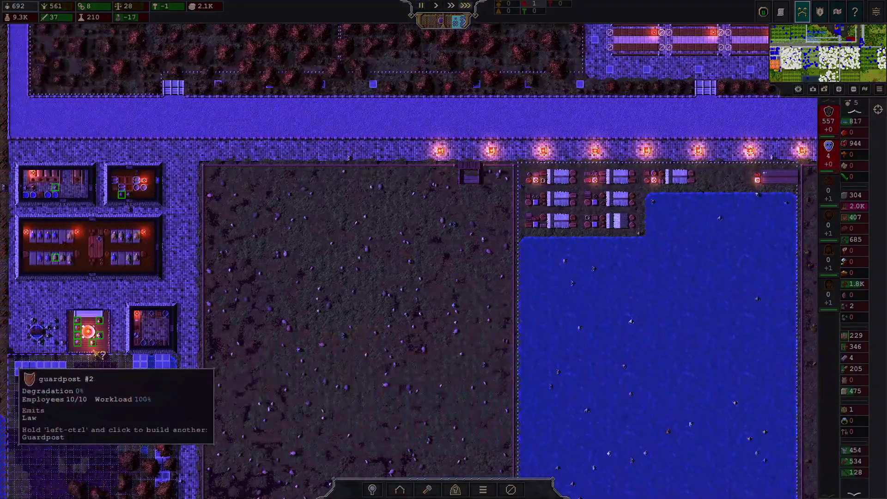
{"action": "key", "text": "w"}
{"action": "key", "text": "d"}
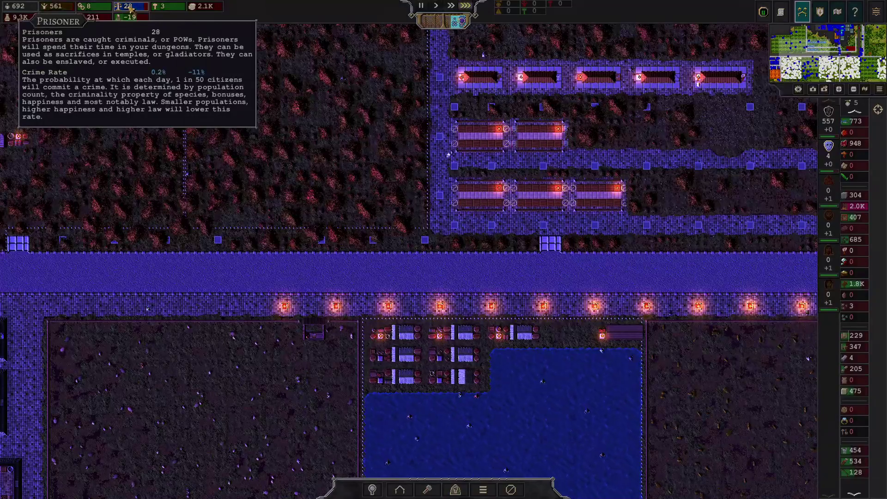
{"action": "key", "text": "d"}
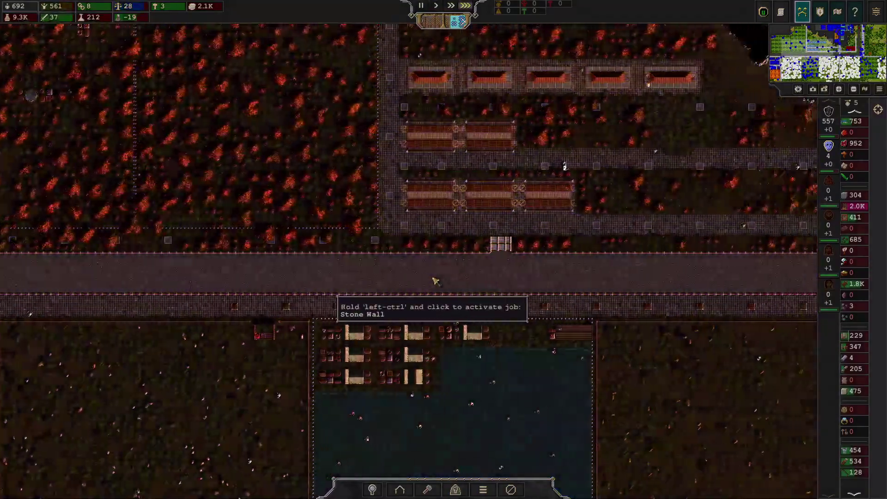
{"action": "key", "text": "d"}
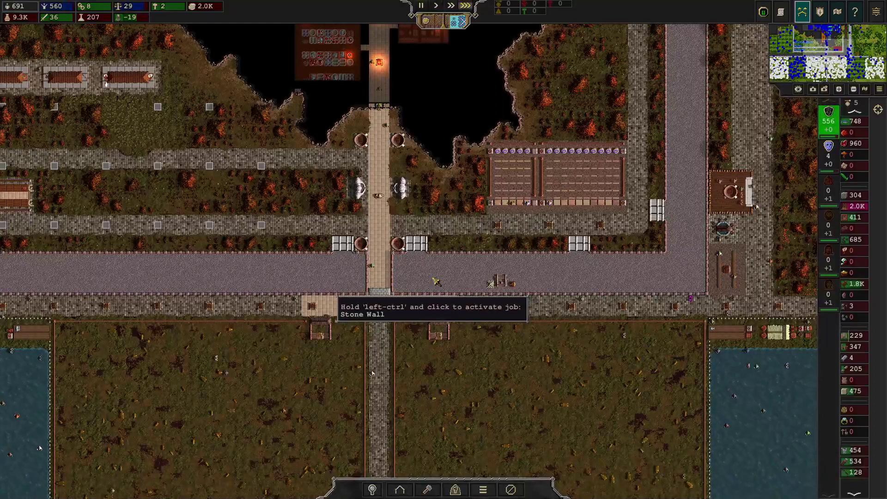
{"action": "left_click_drag", "start_coordinate": [339, 307], "coordinate": [454, 306]}
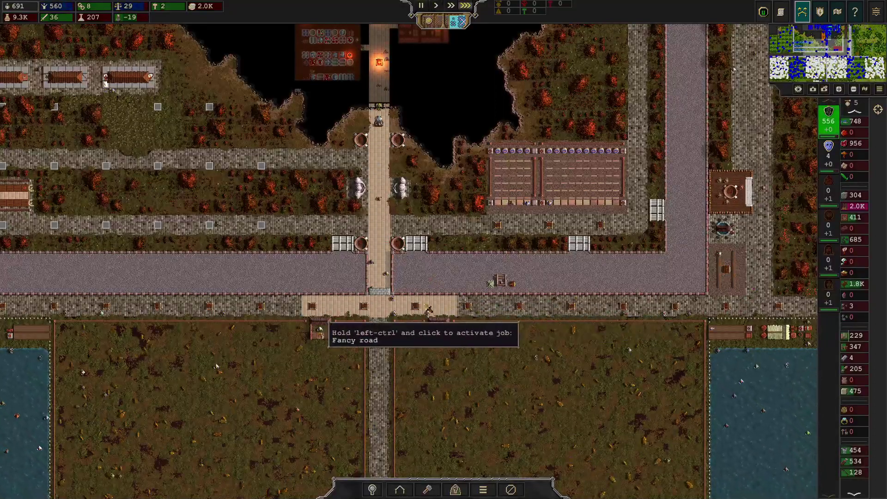
{"action": "key", "text": "s"}
{"action": "key", "text": "s"}
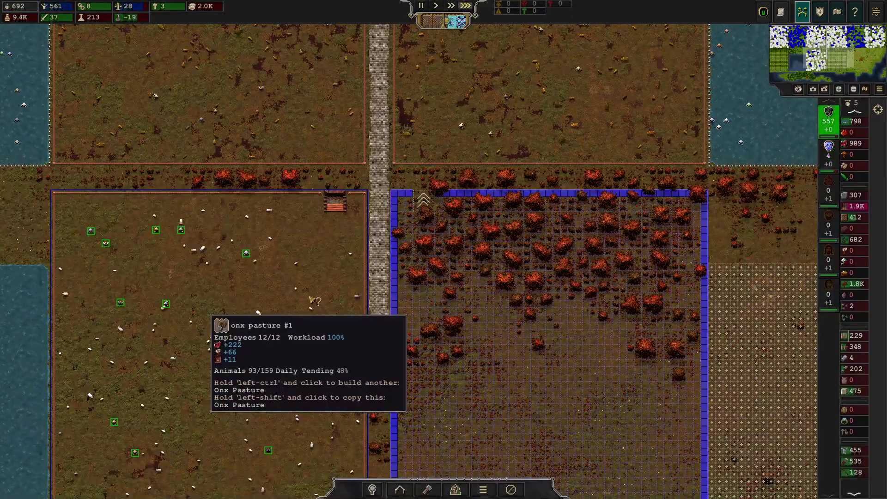
Step: Review onx pasture #1 (12 workers, 93 of 159 animals) and close its panels
{"action": "left_click", "coordinate": [314, 300]}
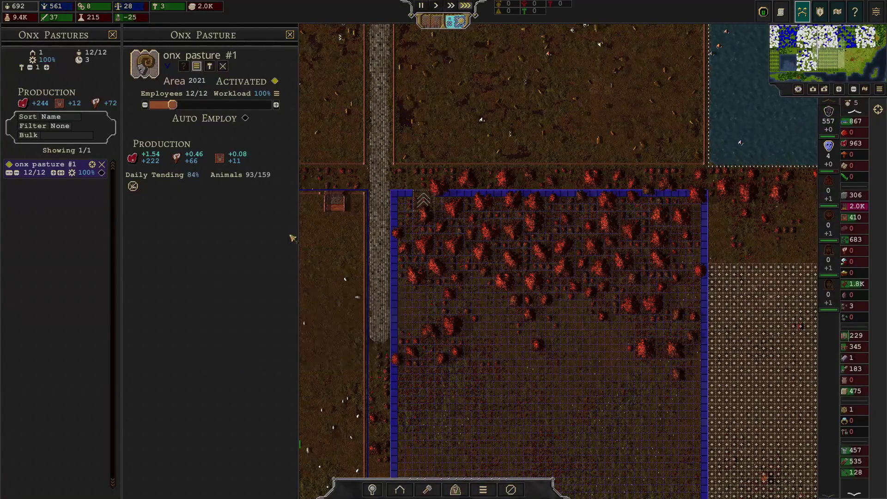
{"action": "left_click", "coordinate": [116, 37]}
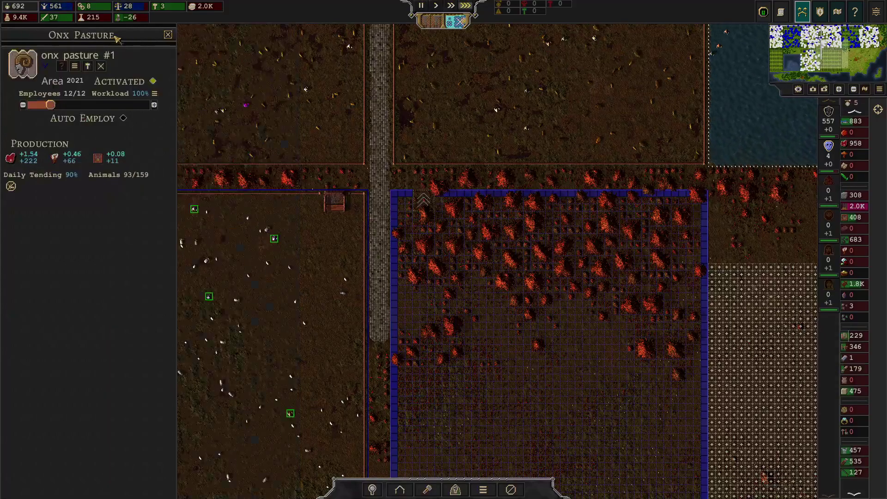
{"action": "left_click", "coordinate": [167, 34]}
Step: Check stored goods like meat in the Goods overview, then open the Citizens overview
{"action": "key", "text": "g"}
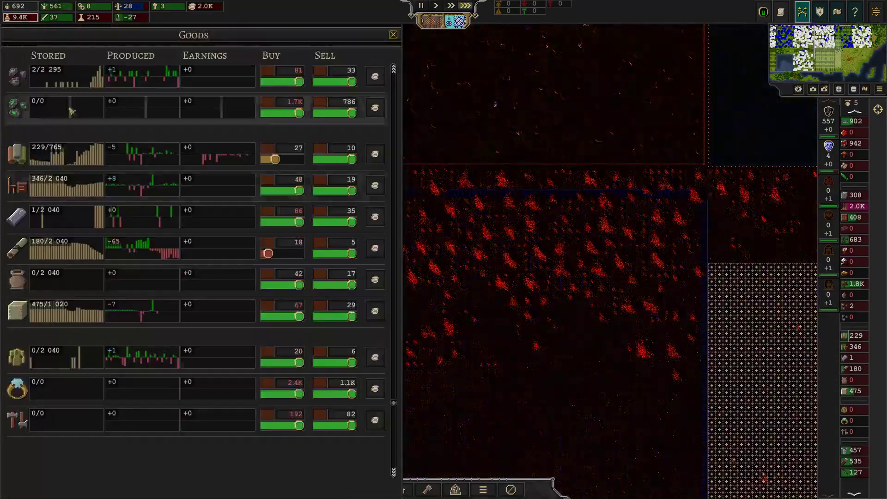
{"action": "scroll", "coordinate": [175, 318], "scroll_direction": "up", "scroll_amount": 3}
{"action": "scroll", "coordinate": [177, 264], "scroll_direction": "up", "scroll_amount": 3}
{"action": "scroll", "coordinate": [177, 209], "scroll_direction": "up", "scroll_amount": 2}
{"action": "scroll", "coordinate": [179, 164], "scroll_direction": "up", "scroll_amount": 2}
{"action": "mouse_move", "coordinate": [179, 112]}
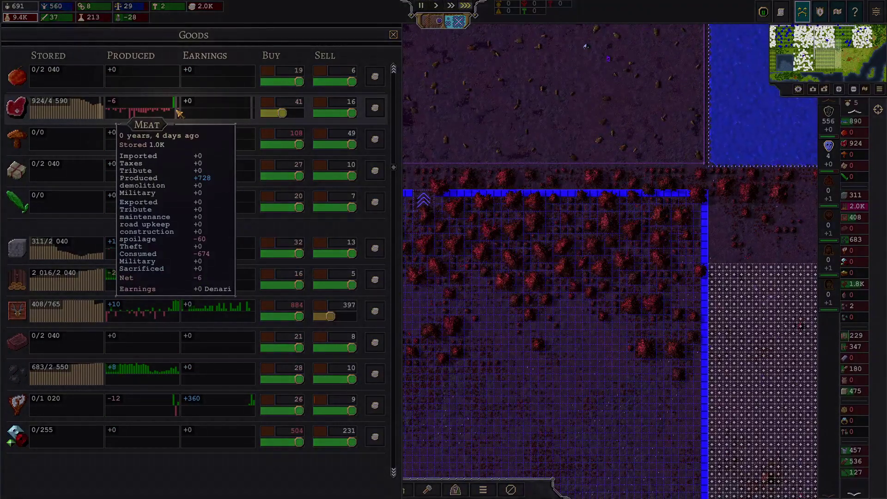
{"action": "left_click", "coordinate": [392, 35]}
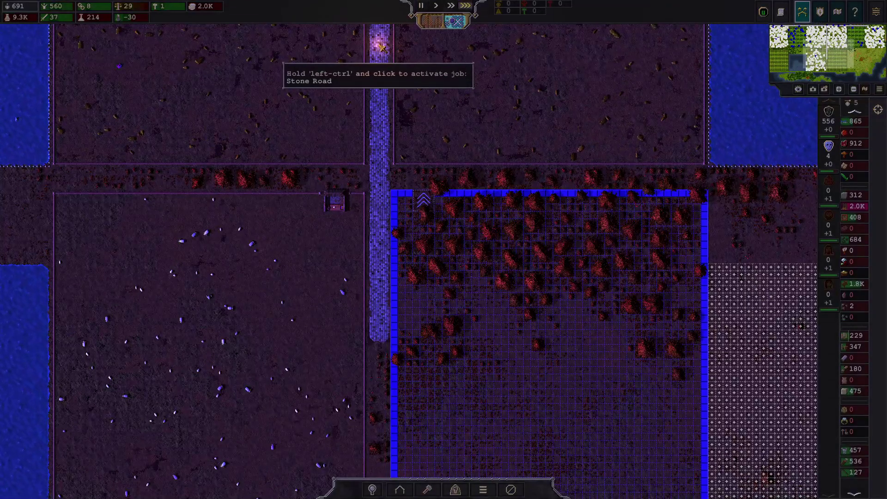
{"action": "left_click", "coordinate": [66, 8]}
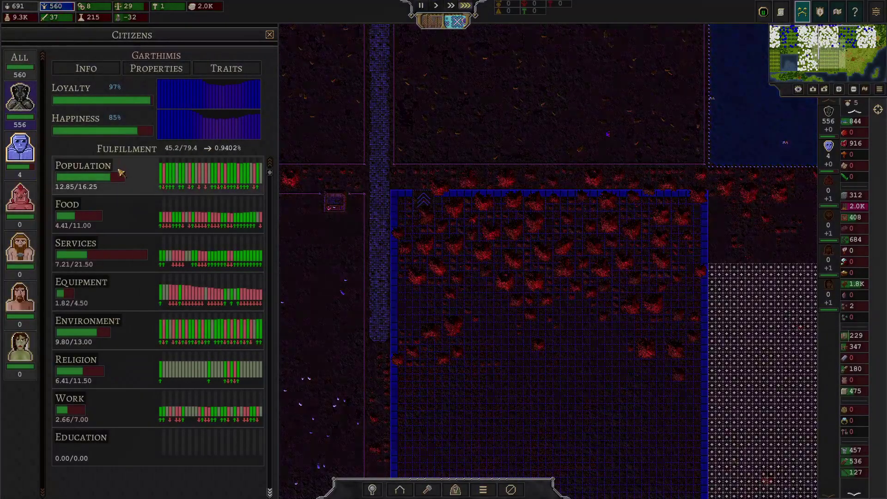
Step: Open the Population statistics from the Citizens panel, then close both panels
{"action": "left_click", "coordinate": [104, 173]}
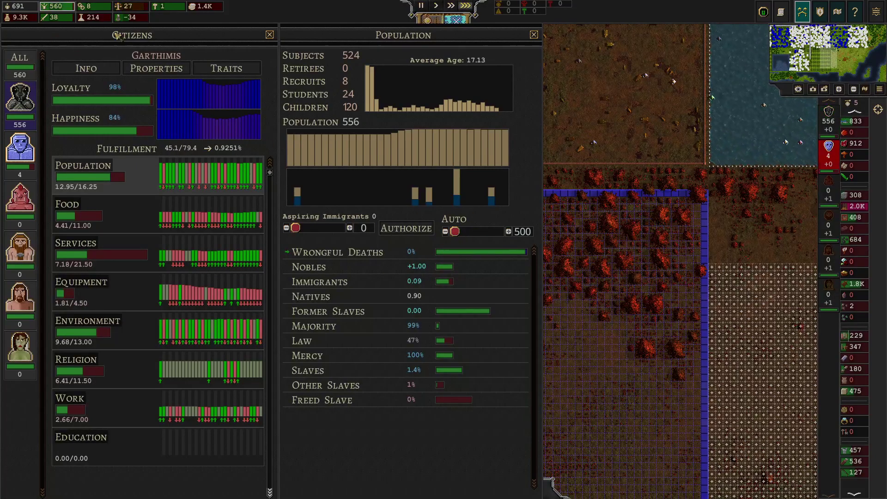
{"action": "left_click", "coordinate": [270, 35]}
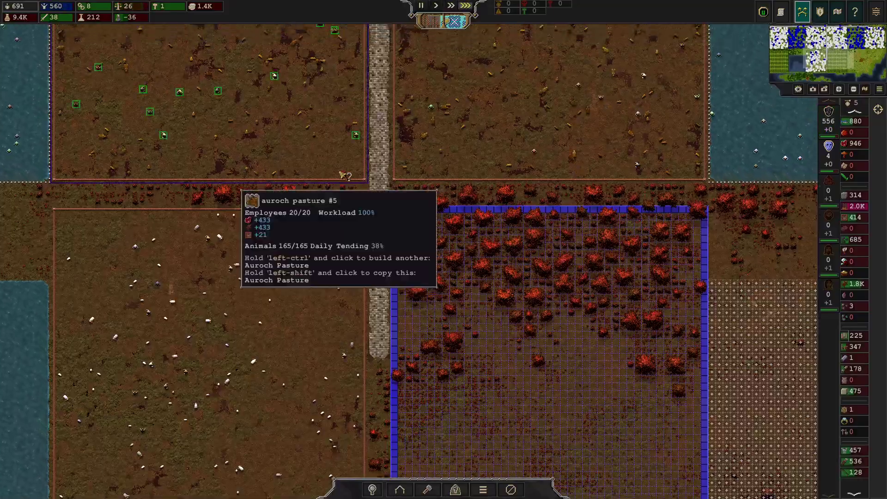
{"action": "key", "text": "w"}
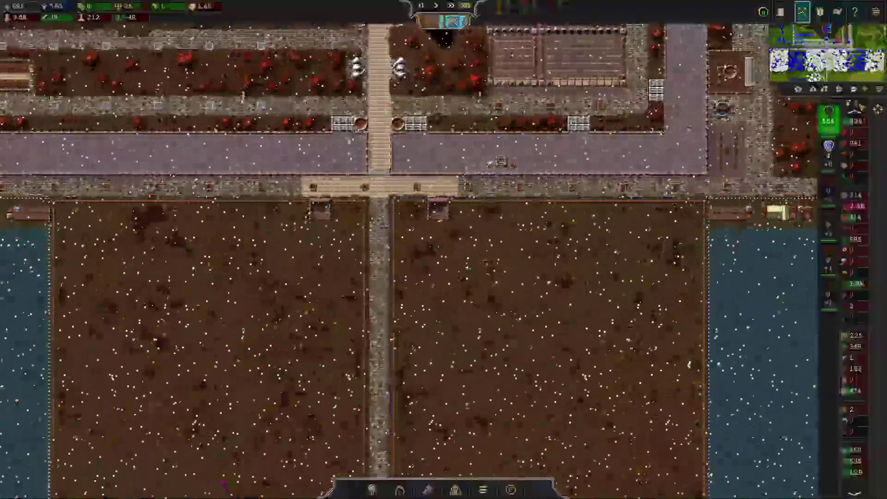
{"action": "key", "text": "a"}
{"action": "key", "text": "s"}
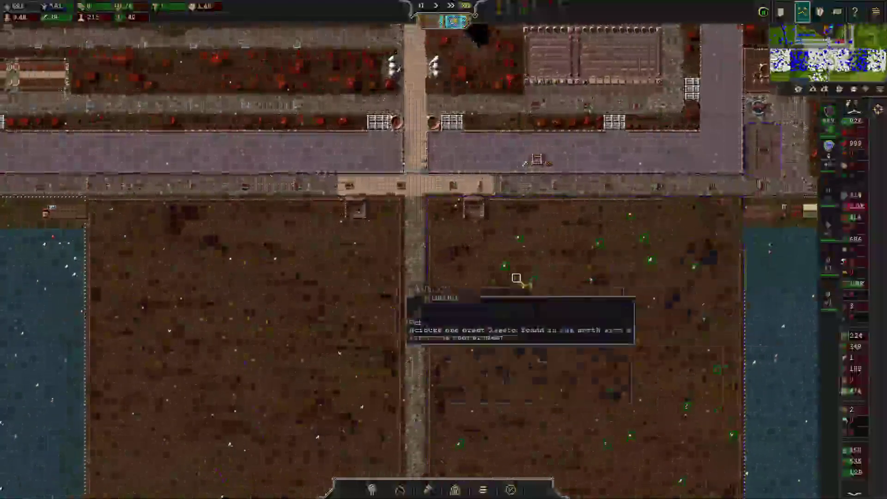
{"action": "key", "text": "a"}
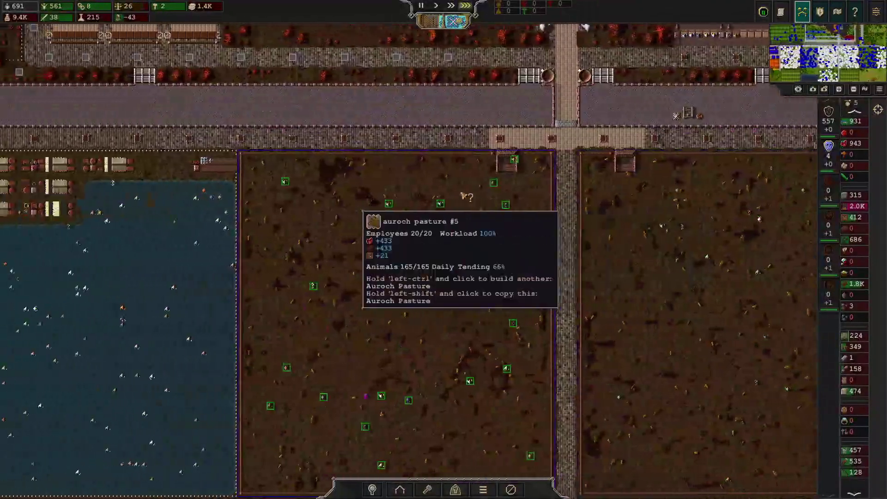
{"action": "key", "text": "w"}
{"action": "key", "text": "a"}
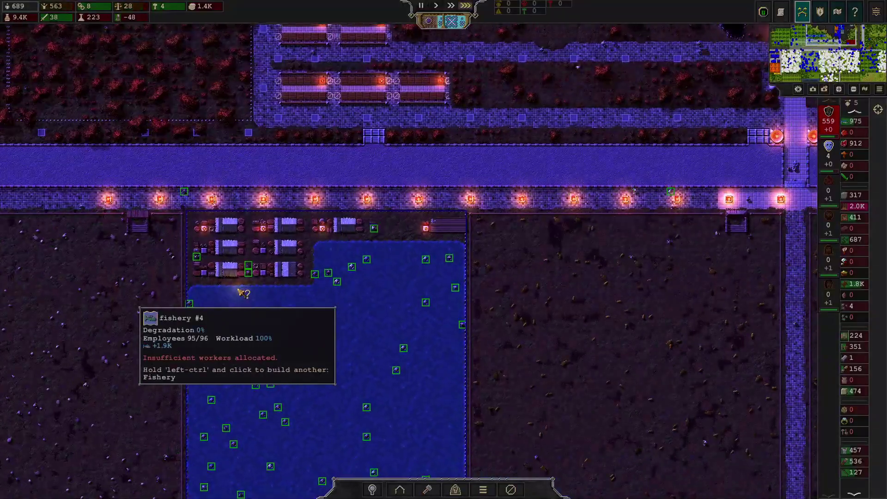
{"action": "key", "text": "a"}
{"action": "key", "text": "s"}
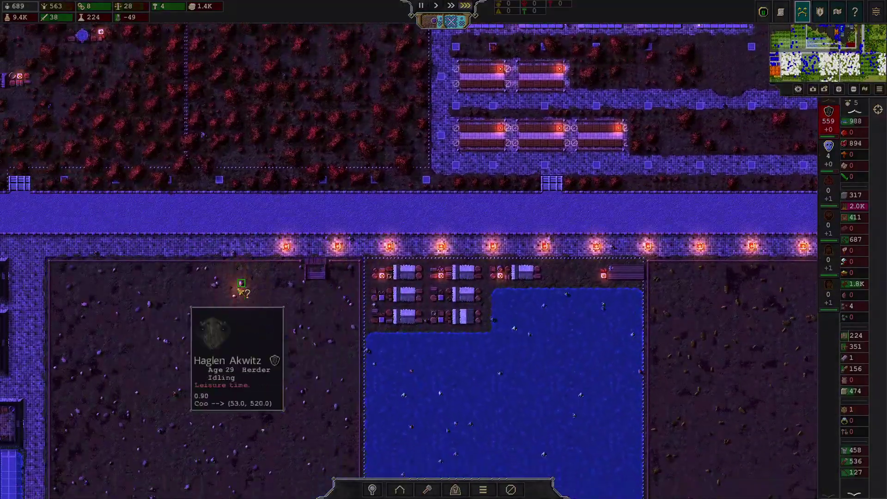
{"action": "key", "text": "a"}
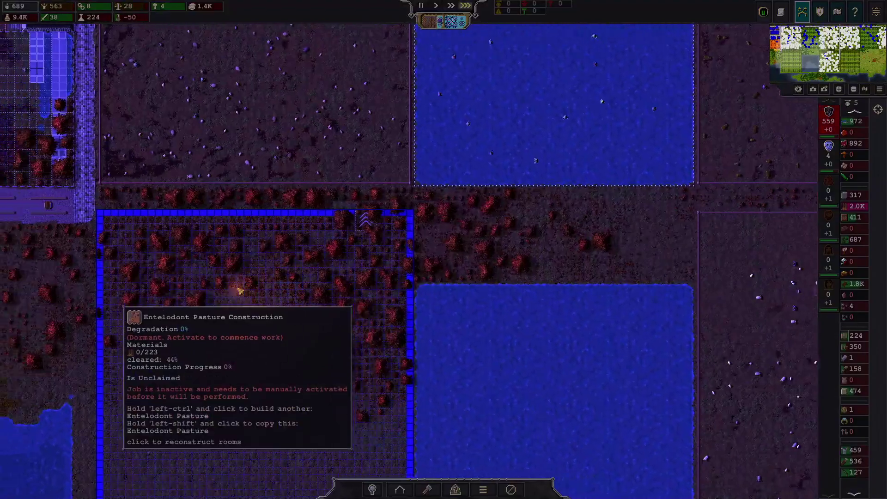
{"action": "key", "text": "w"}
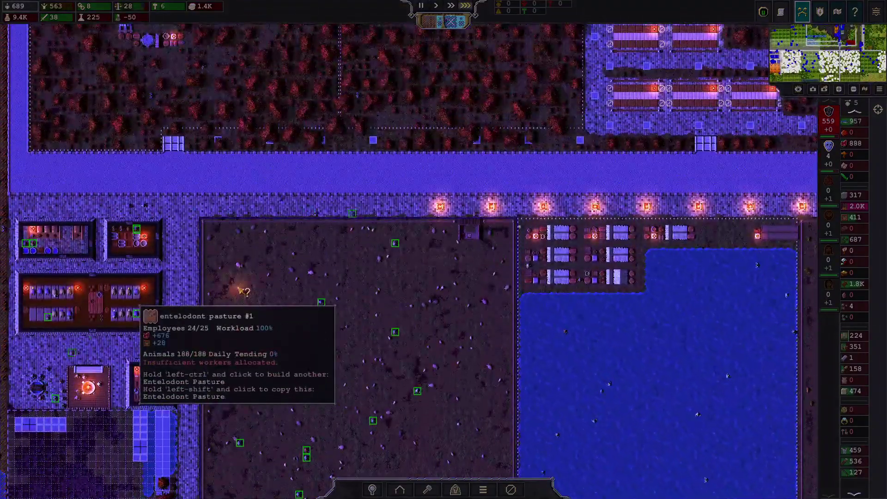
{"action": "key", "text": "d"}
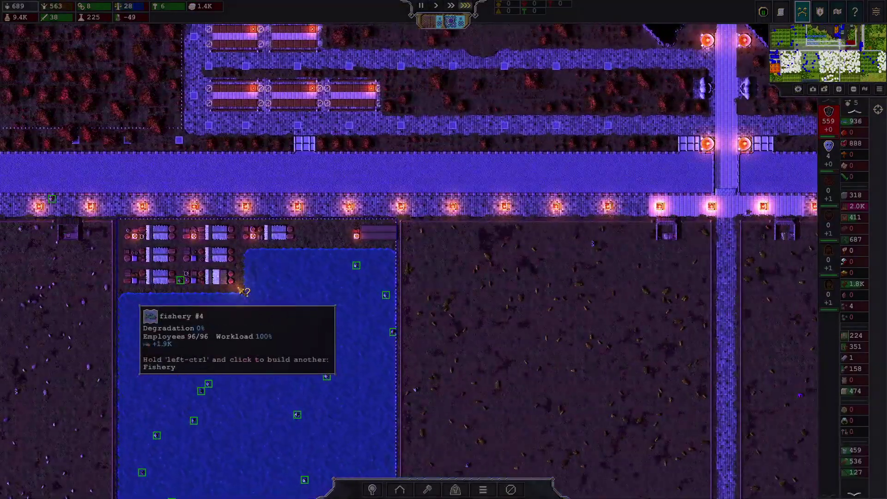
{"action": "key", "text": "d"}
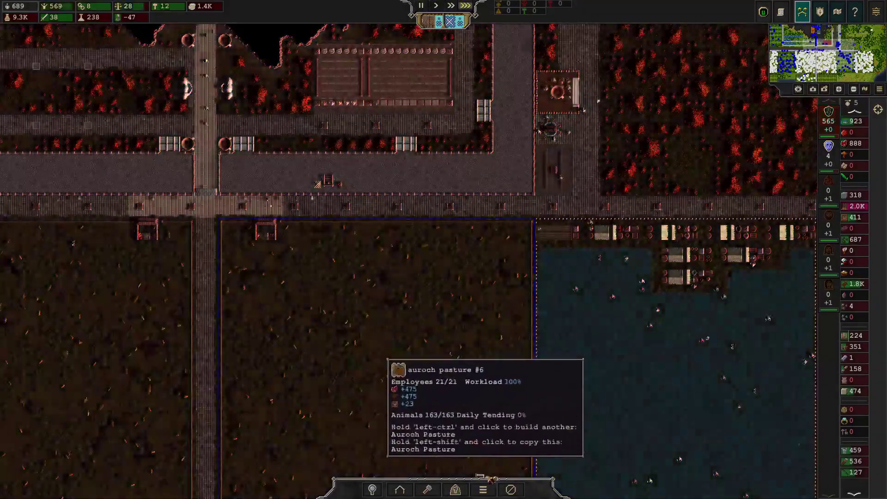
{"action": "left_click", "coordinate": [466, 488]}
{"action": "left_click", "coordinate": [483, 490]}
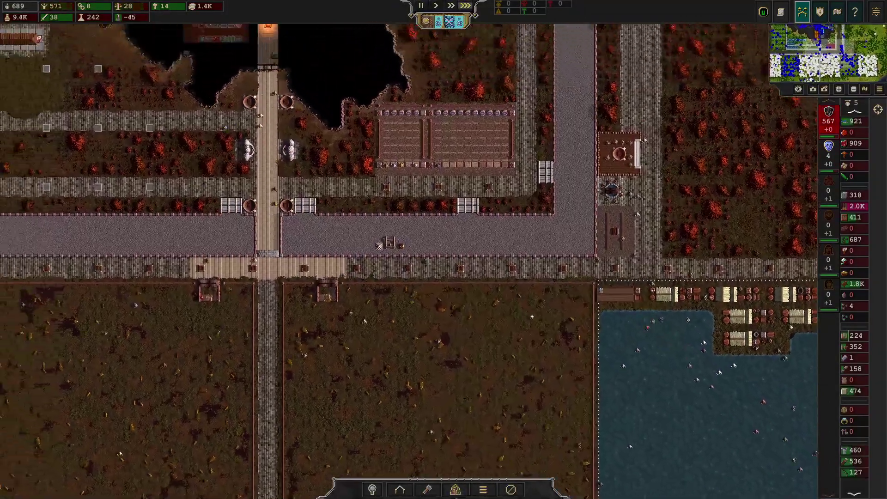
Step: Select Fancy road from the Infrastructure roads menu
{"action": "left_click", "coordinate": [434, 489]}
{"action": "left_click", "coordinate": [424, 354]}
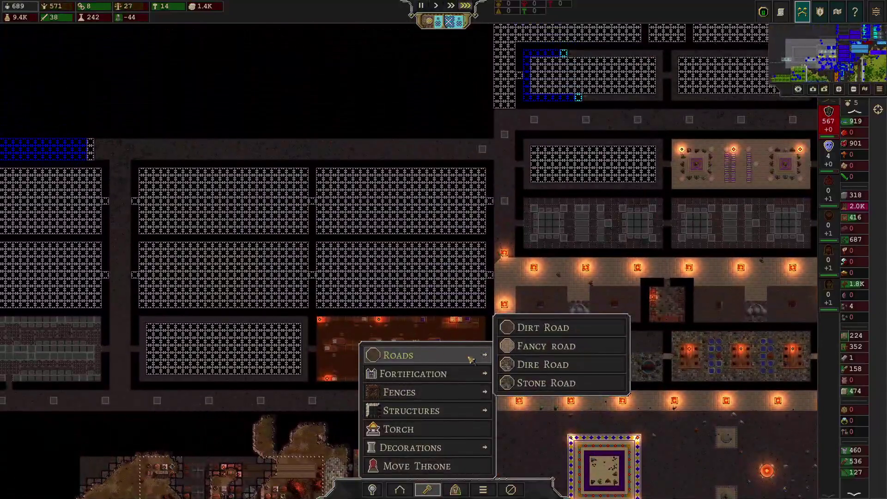
{"action": "left_click", "coordinate": [546, 345]}
{"action": "key", "text": "d"}
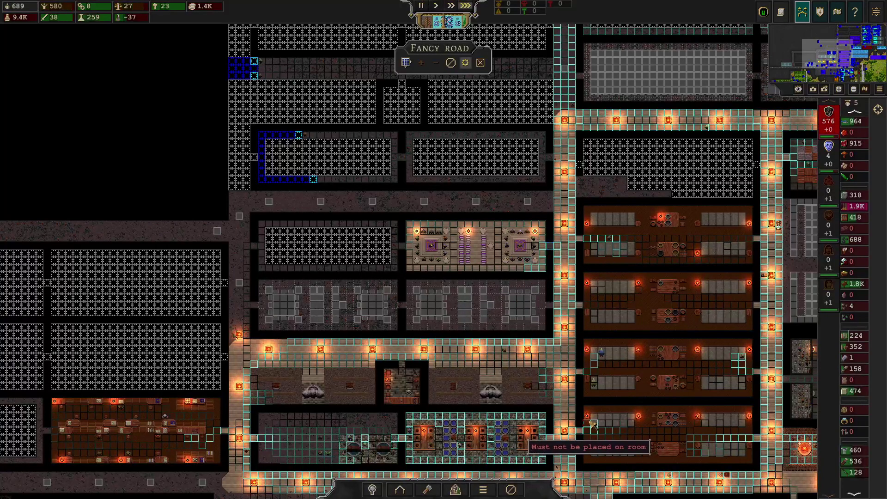
Step: Move the view across the fortress to the lantern-lined main town road
{"action": "key", "text": "s"}
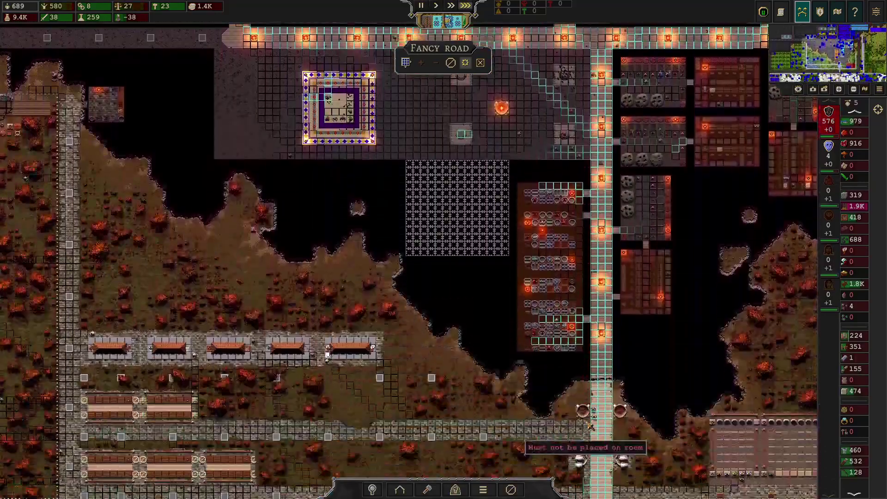
{"action": "key", "text": "w"}
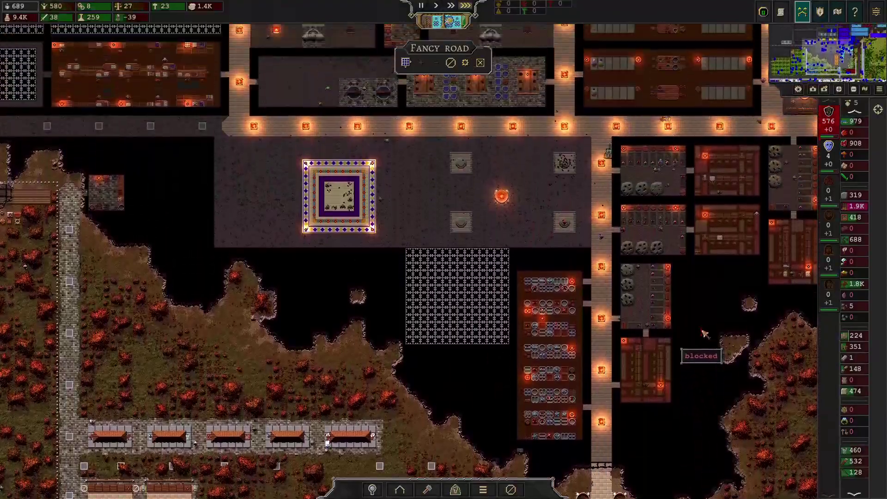
{"action": "key", "text": "w"}
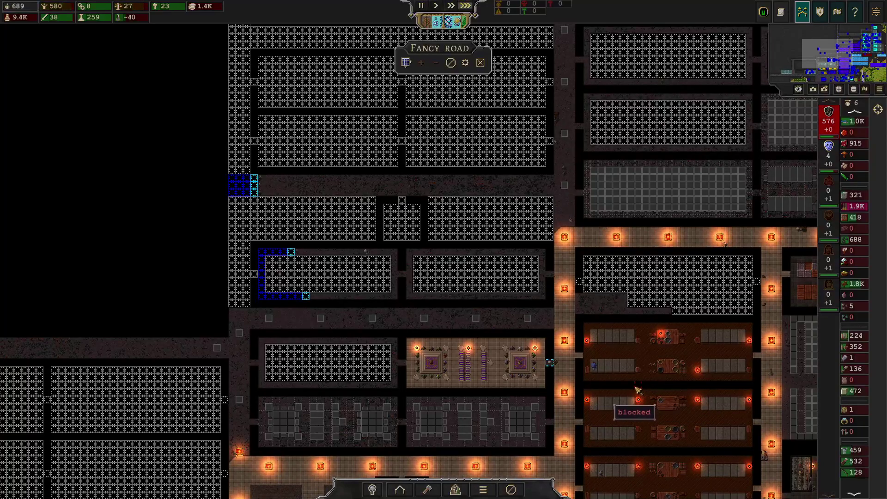
{"action": "key", "text": "w"}
{"action": "key", "text": "d"}
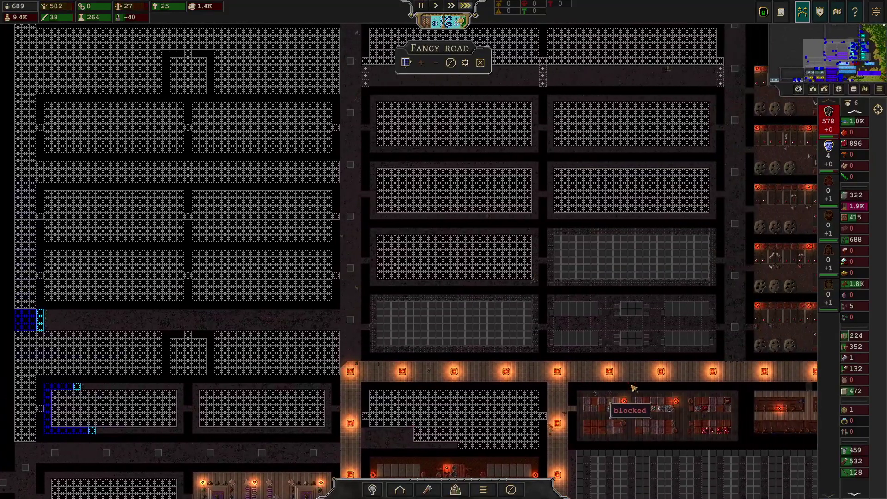
{"action": "key", "text": "a"}
{"action": "key", "text": "s"}
{"action": "key", "text": "s"}
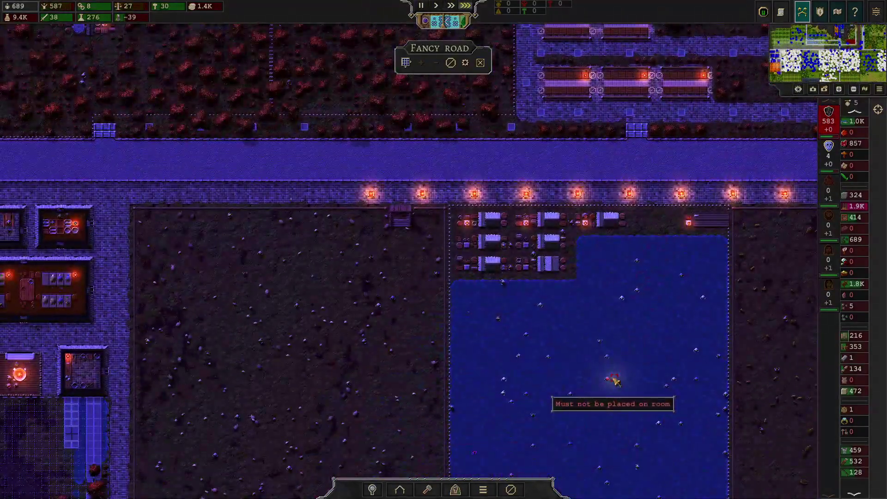
{"action": "scroll", "coordinate": [466, 293], "scroll_direction": "up", "scroll_amount": 2}
{"action": "key", "text": "d"}
{"action": "key", "text": "w"}
{"action": "key", "text": "d"}
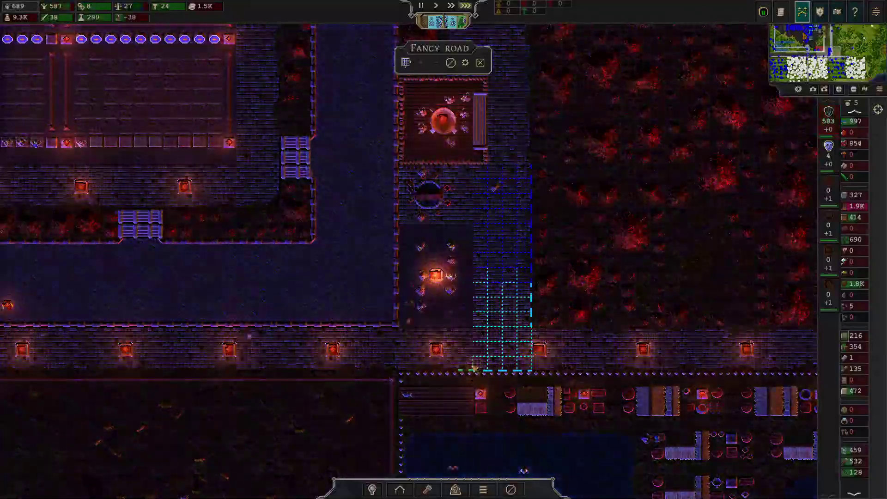
Step: Lay fancy road north from the main road beside the fire pit, then stop placing
{"action": "mouse_move", "coordinate": [485, 361]}
{"action": "left_mouse_down"}
{"action": "mouse_move", "coordinate": [485, 170]}
{"action": "mouse_move", "coordinate": [475, 369]}
{"action": "left_mouse_up"}
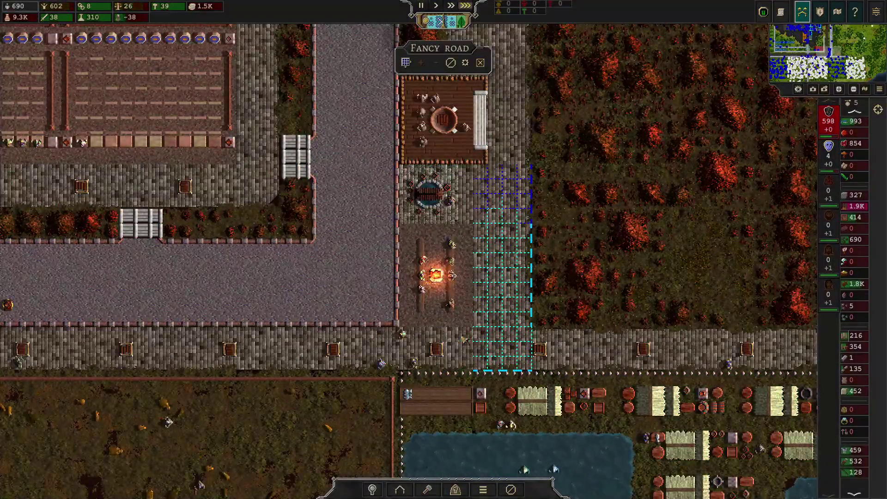
{"action": "key", "text": "w"}
{"action": "key", "text": "s"}
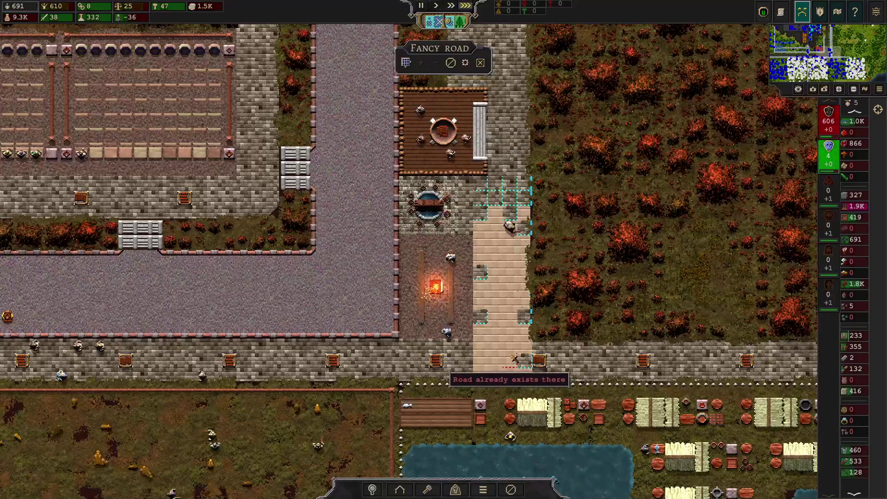
{"action": "right_click", "coordinate": [626, 242]}
{"action": "key", "text": "Down"}
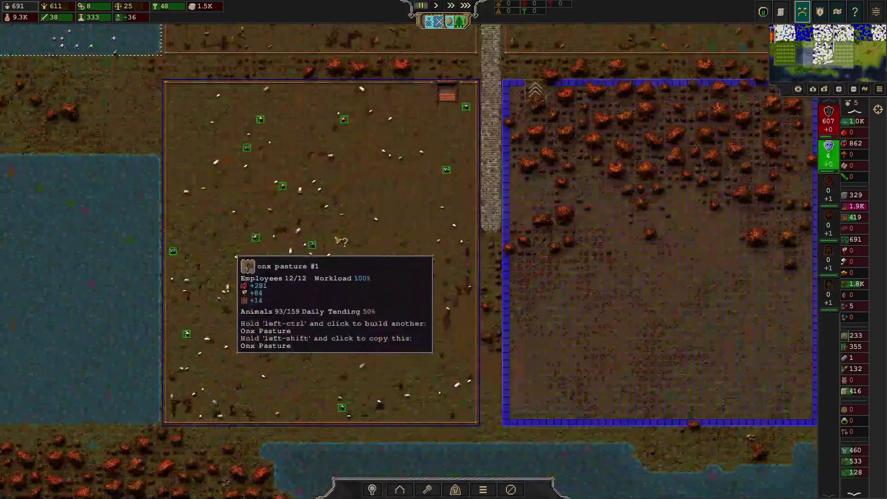
{"action": "left_click", "coordinate": [239, 255]}
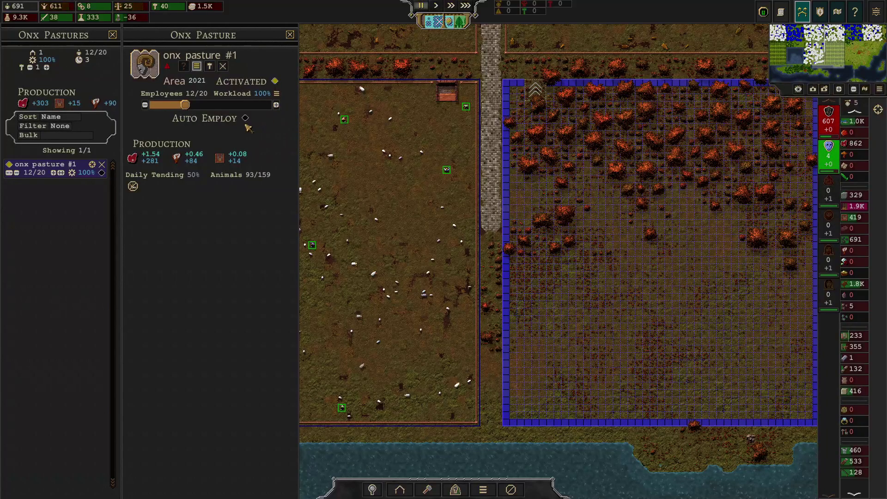
{"action": "left_click", "coordinate": [113, 35]}
{"action": "left_click", "coordinate": [167, 35]}
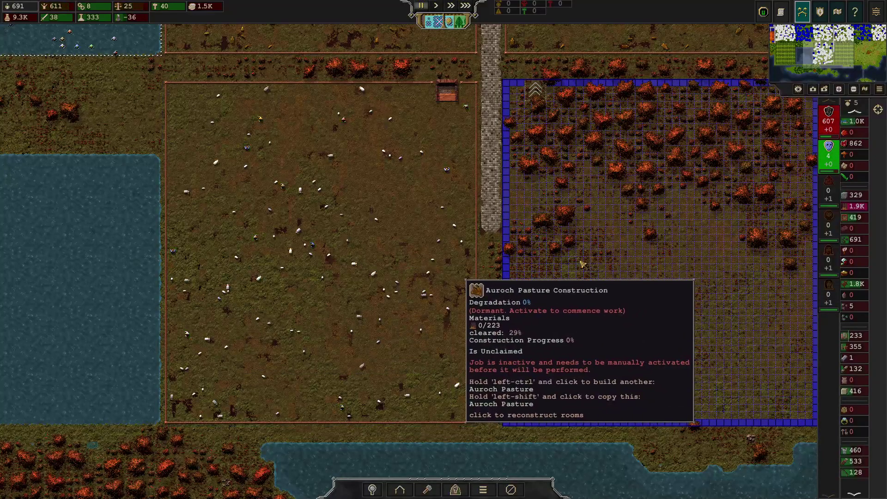
{"action": "key", "text": "w"}
{"action": "key", "text": "d"}
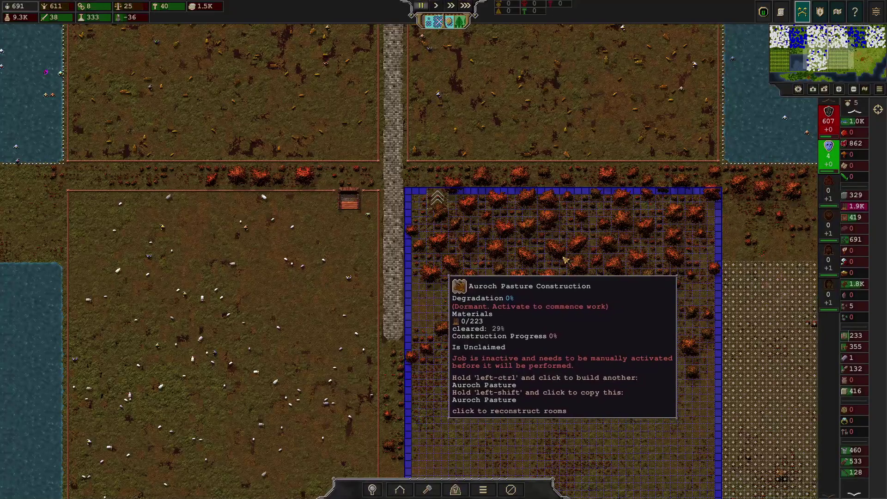
{"action": "key", "text": "w"}
{"action": "key", "text": "a"}
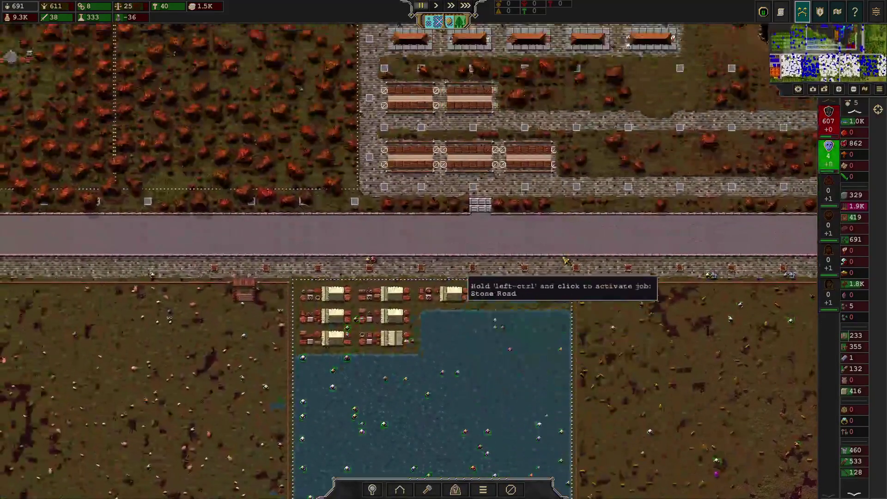
Step: Use Activate Job on the dormant auroch pasture construction, then exit the mode
{"action": "key", "text": "d"}
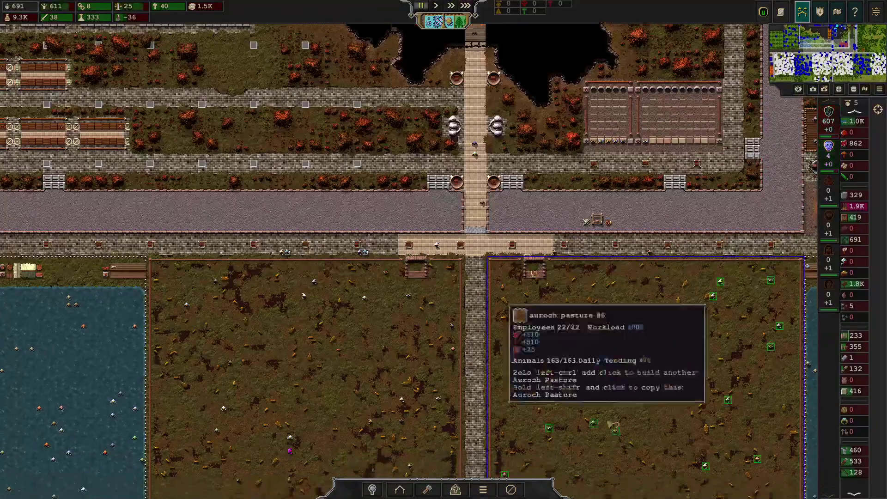
{"action": "key", "text": "s"}
{"action": "left_click", "coordinate": [483, 489]}
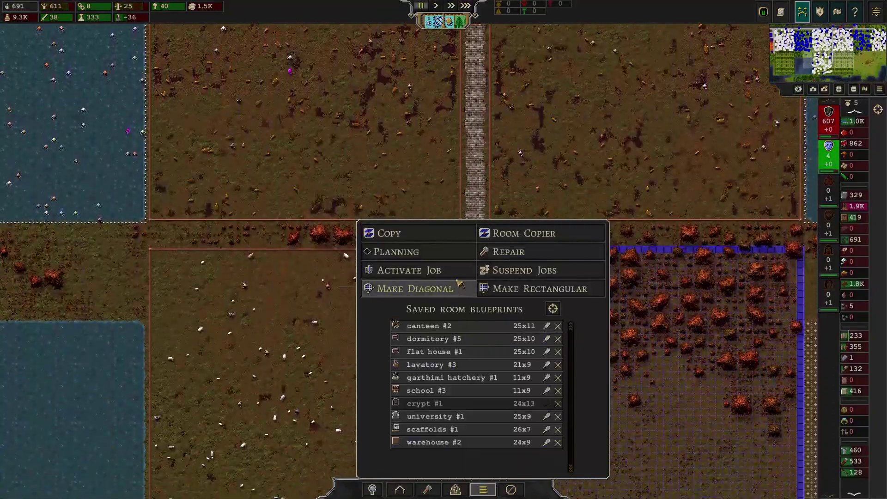
{"action": "left_click", "coordinate": [447, 270]}
{"action": "left_click", "coordinate": [518, 257]}
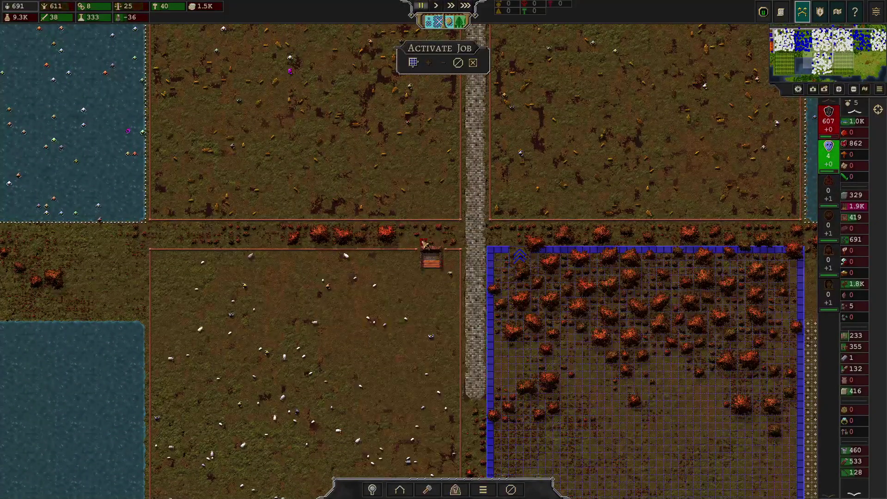
{"action": "right_click", "coordinate": [419, 238]}
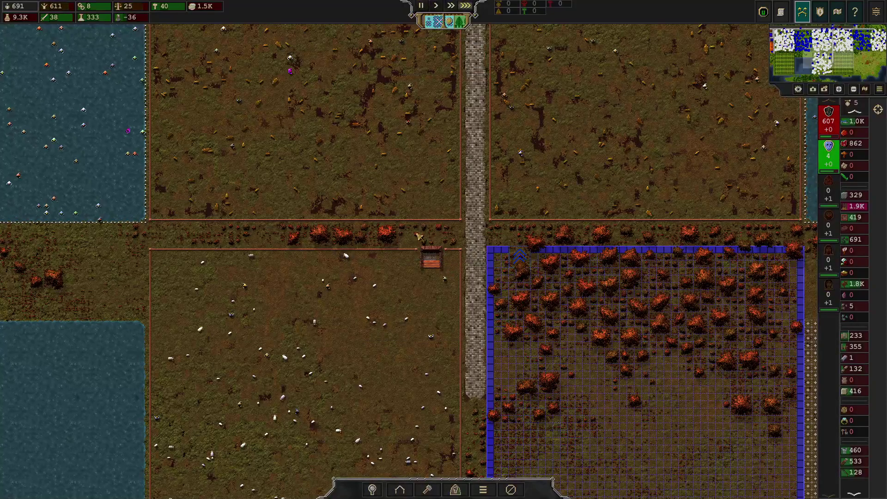
Step: Inspect university #4's details, then close its panels
{"action": "key", "text": "w"}
{"action": "key", "text": "w"}
{"action": "key", "text": "w"}
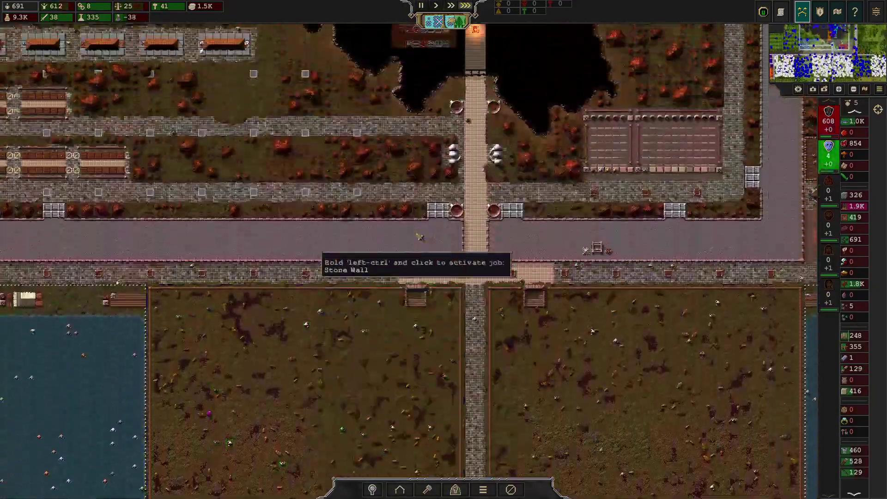
{"action": "key", "text": "w"}
{"action": "key", "text": "w"}
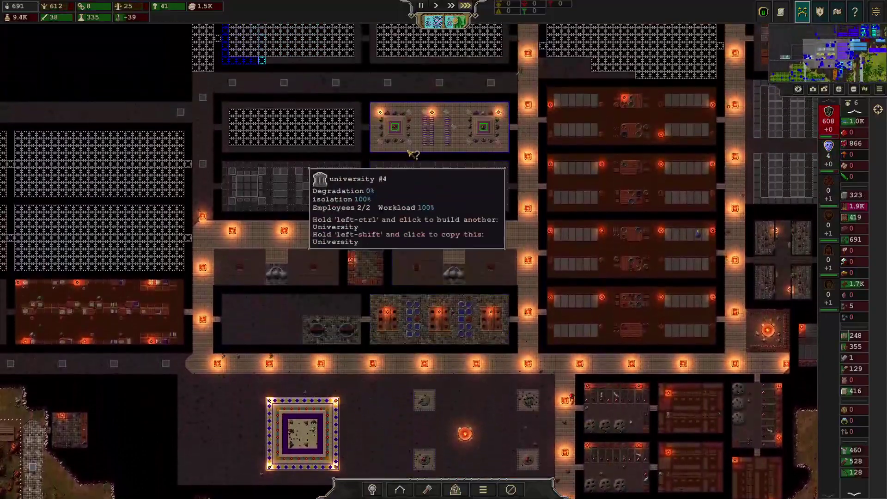
{"action": "left_click", "coordinate": [415, 150]}
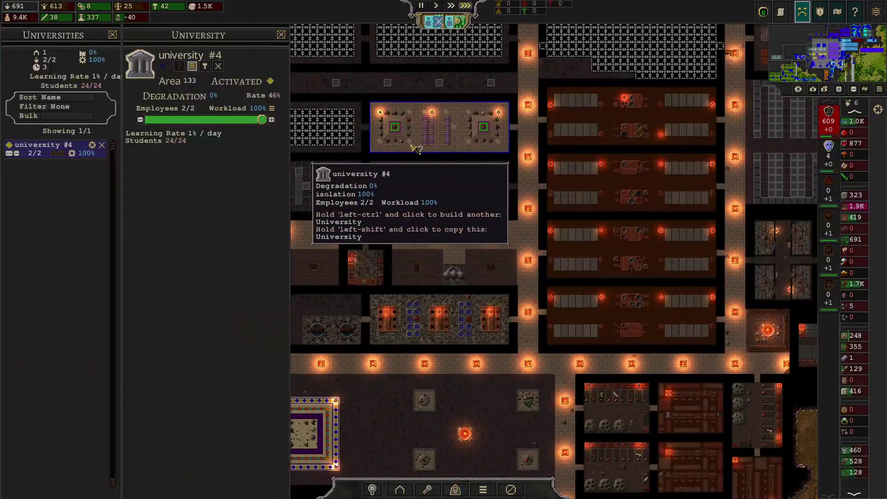
{"action": "left_click", "coordinate": [113, 35]}
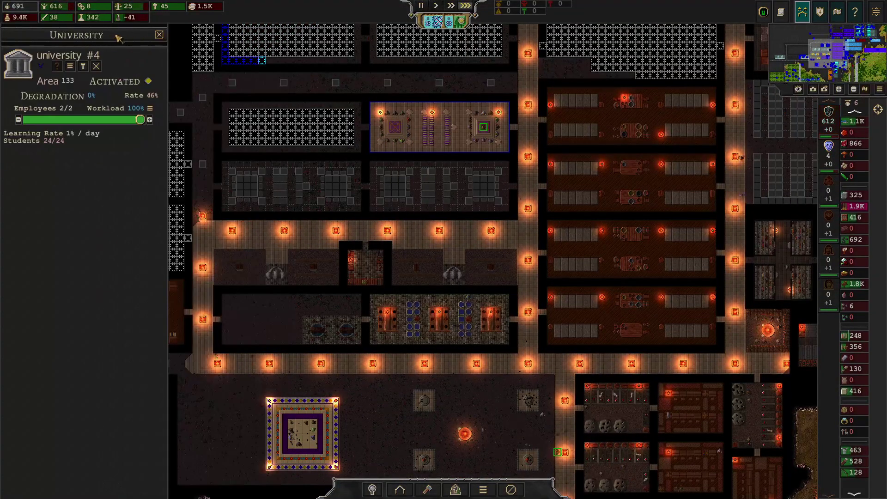
{"action": "left_click", "coordinate": [159, 34]}
Step: Pan south and east over the aurochs and onx pastures
{"action": "key", "text": "s"}
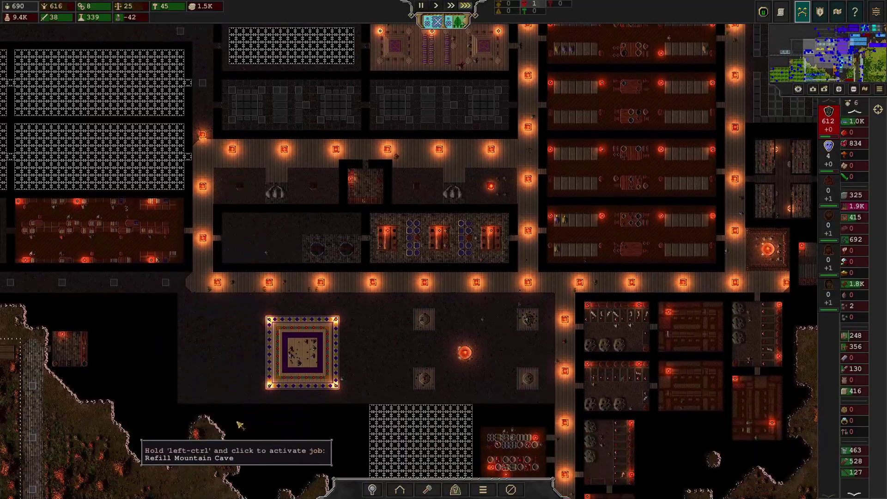
{"action": "key", "text": "d"}
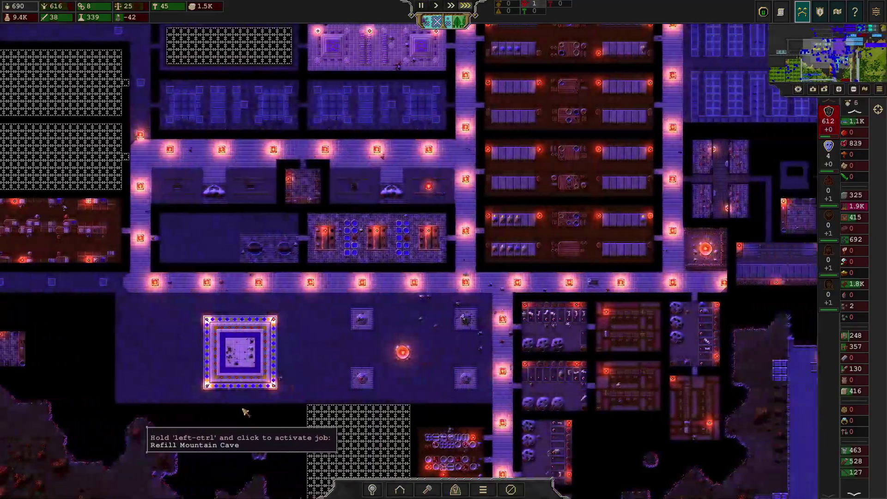
{"action": "key", "text": "d"}
{"action": "key", "text": "s"}
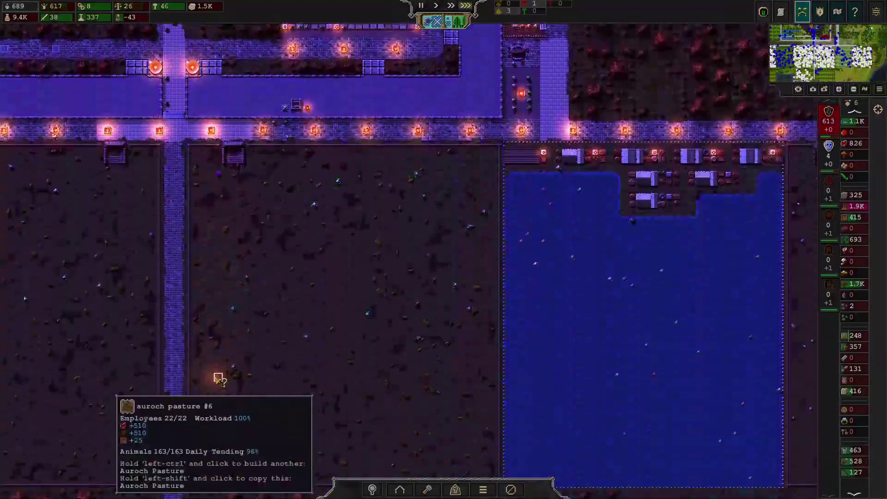
{"action": "key", "text": "s"}
{"action": "key", "text": "s"}
{"action": "key", "text": "a"}
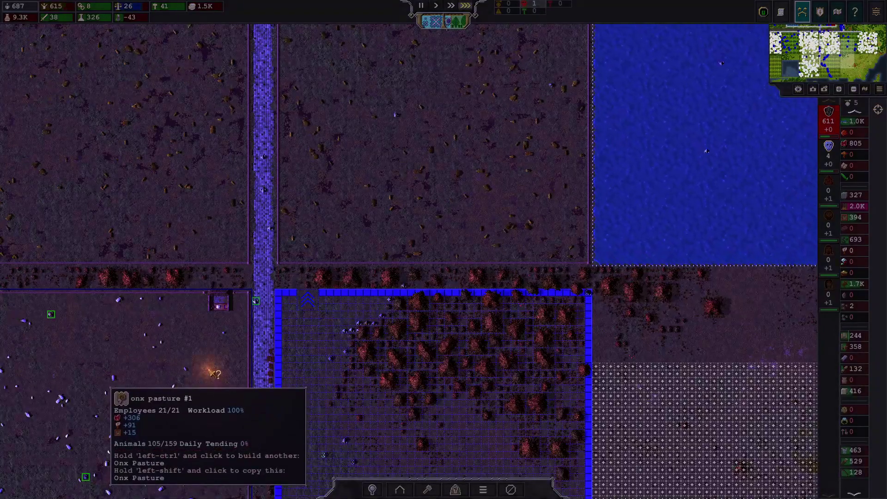
{"action": "key", "text": "s"}
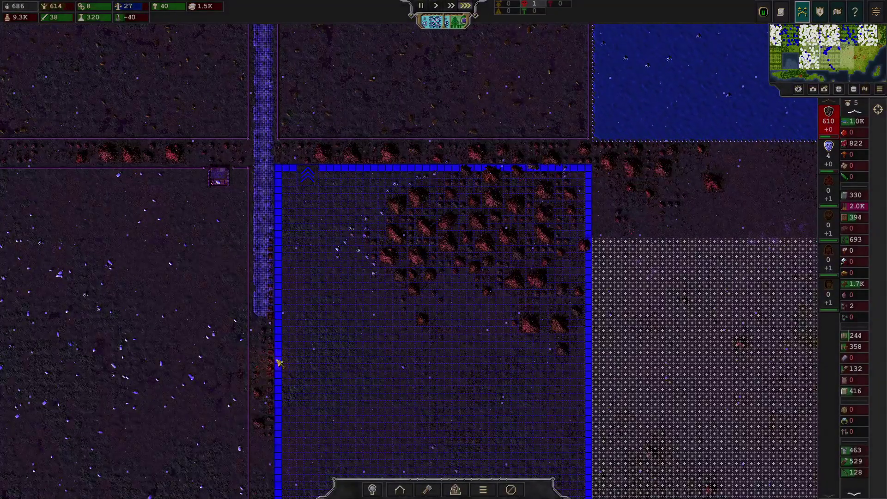
Step: Jump to the recorded wrongful death and inspect guardpost #3 by the cave
{"action": "left_click", "coordinate": [524, 5]}
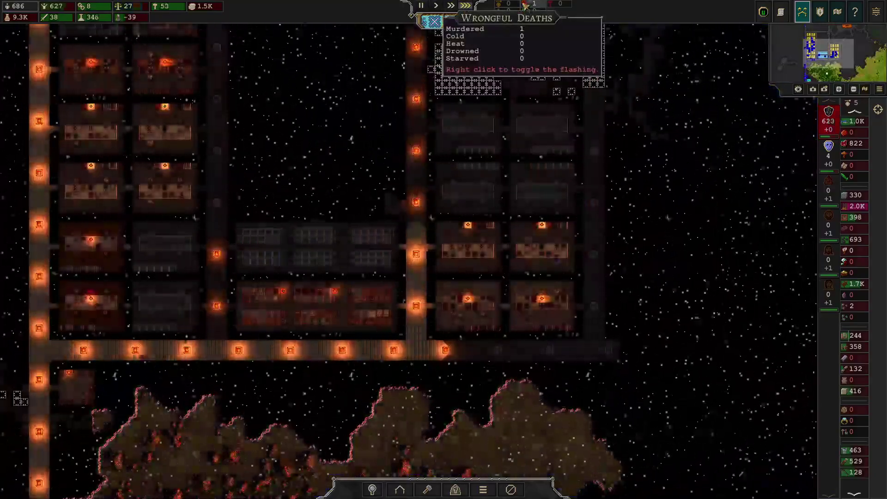
{"action": "key", "text": "a"}
{"action": "key", "text": "s"}
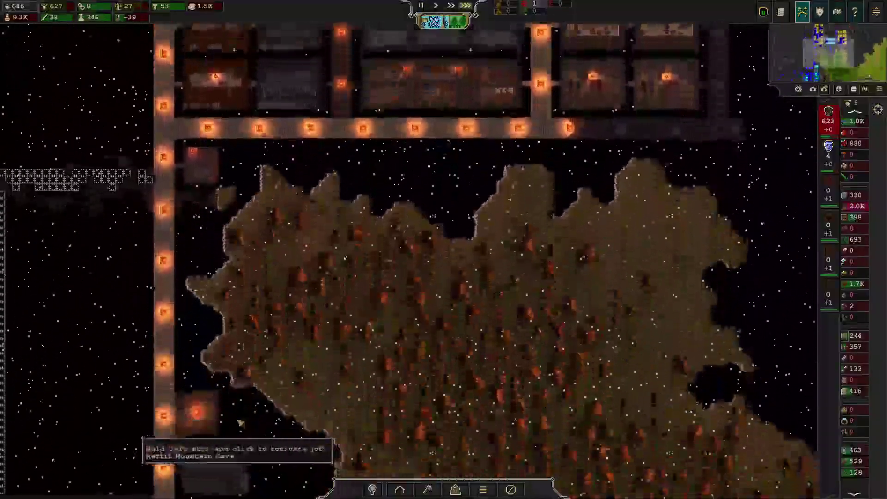
{"action": "left_click", "coordinate": [203, 429]}
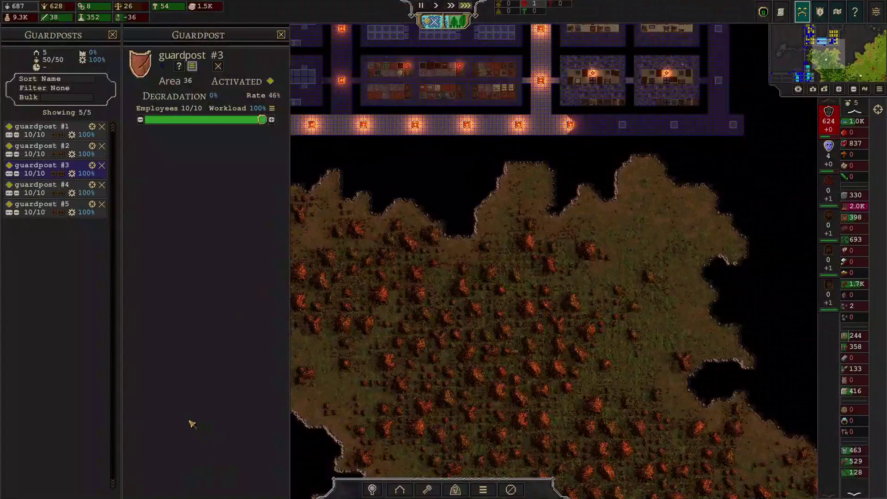
{"action": "left_click", "coordinate": [112, 35]}
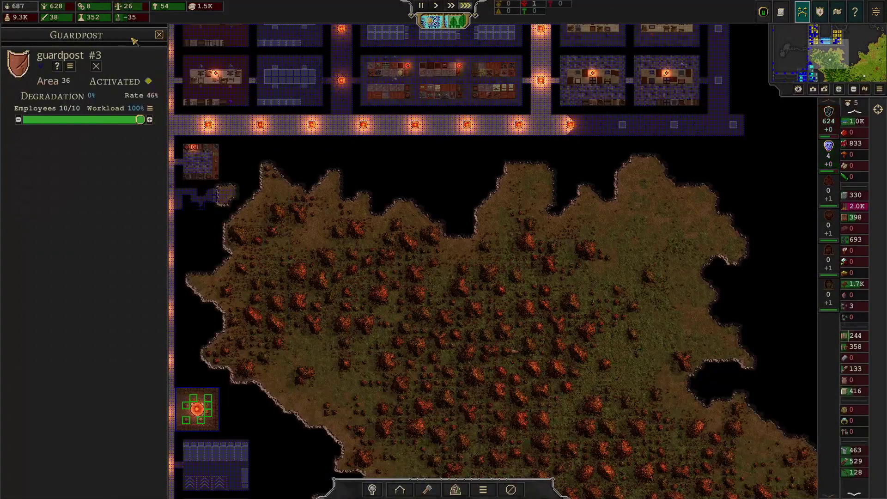
{"action": "left_click", "coordinate": [160, 35]}
Step: Pan north over the housing blocks to stone mine #1
{"action": "key", "text": "d"}
{"action": "key", "text": "w"}
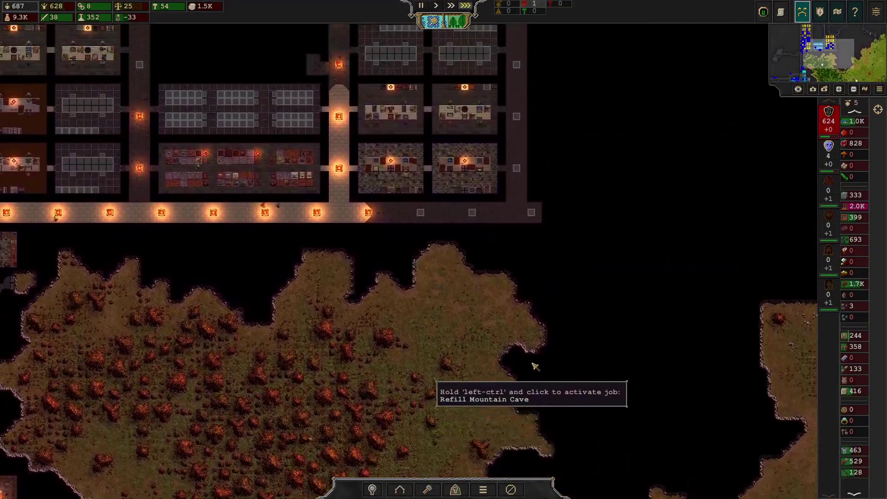
{"action": "key", "text": "w"}
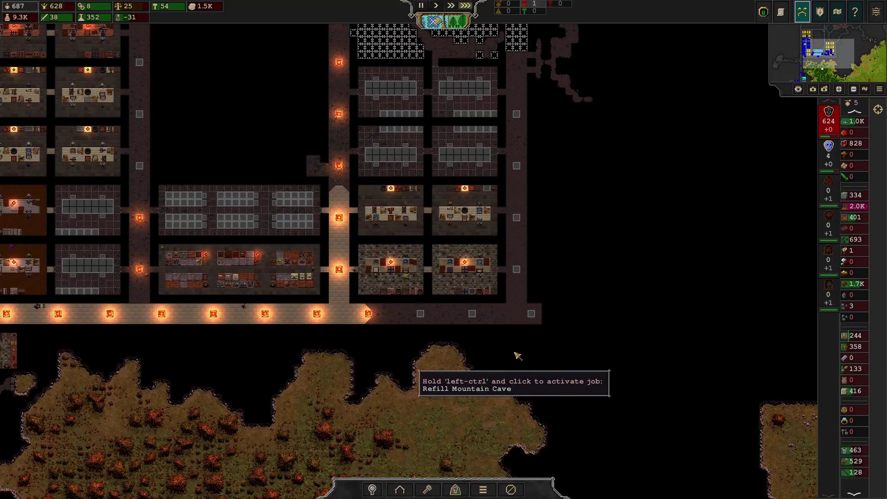
{"action": "key", "text": "a"}
{"action": "key", "text": "w"}
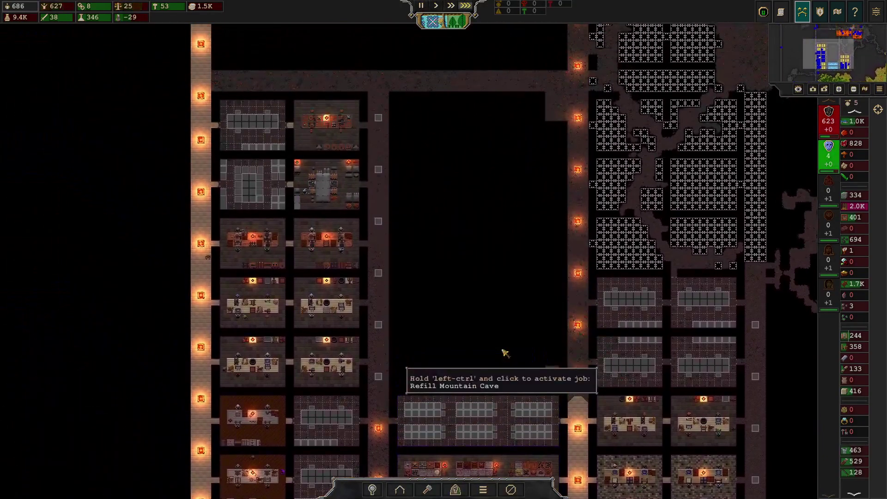
{"action": "key", "text": "d"}
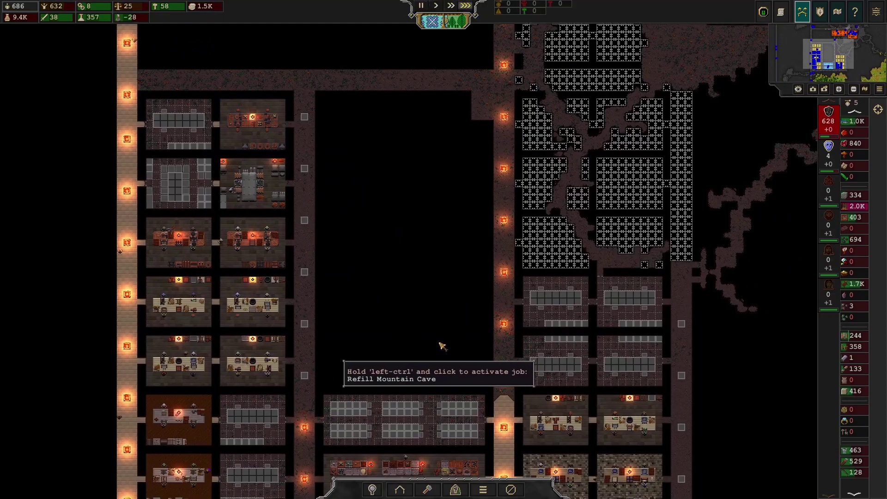
{"action": "key", "text": "s"}
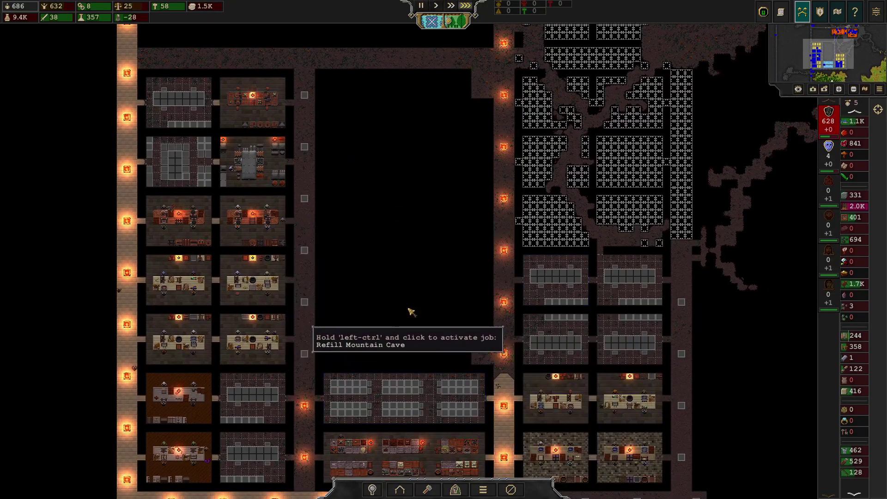
{"action": "key", "text": "w"}
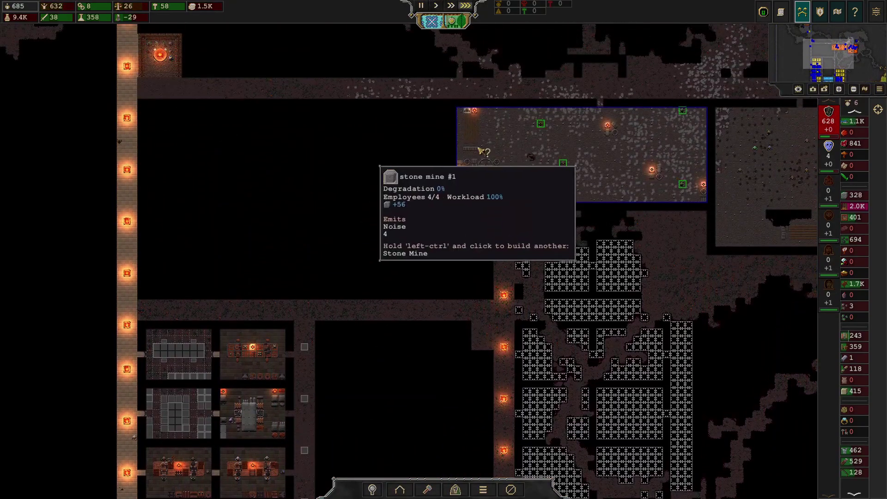
Step: Review the worker limits of coal mine #1 and ore mine #1
{"action": "key", "text": "s"}
{"action": "key", "text": "w"}
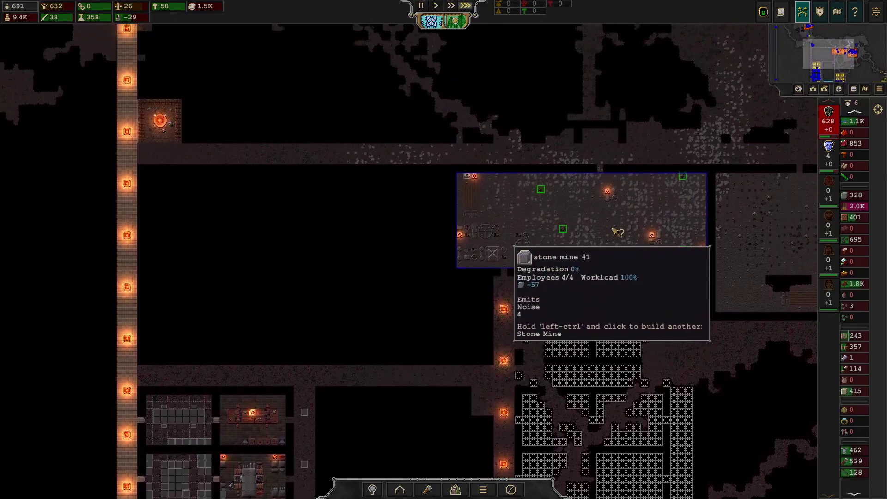
{"action": "left_click", "coordinate": [721, 225]}
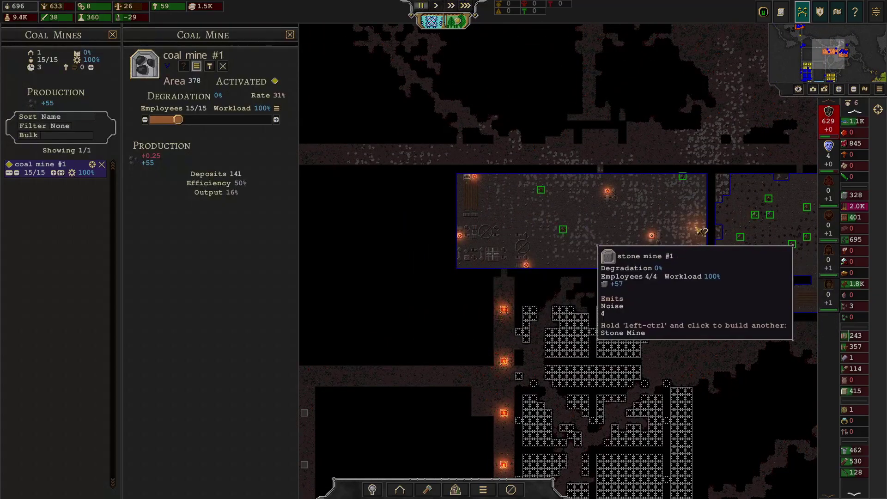
{"action": "key", "text": "d"}
{"action": "key", "text": "s"}
{"action": "left_click", "coordinate": [370, 103]}
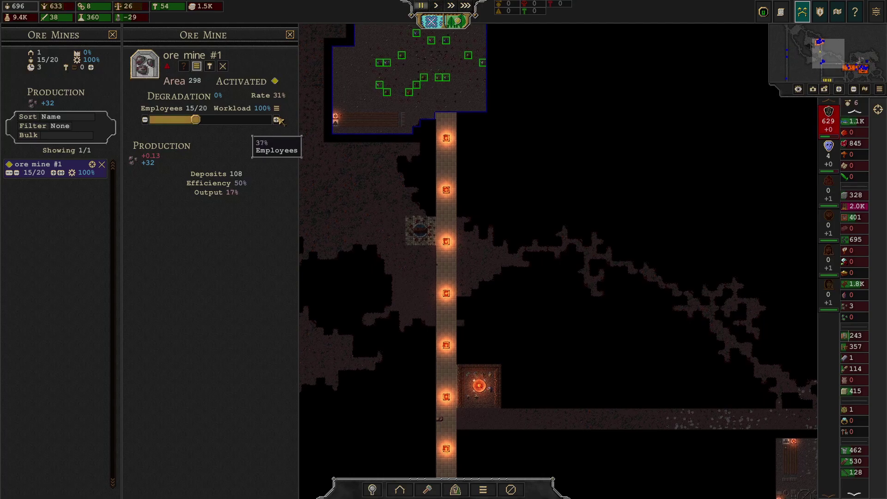
Step: Raise stone mine #1's worker cap to 10, then close the mine panels
{"action": "key", "text": "s"}
{"action": "left_click", "coordinate": [669, 302]}
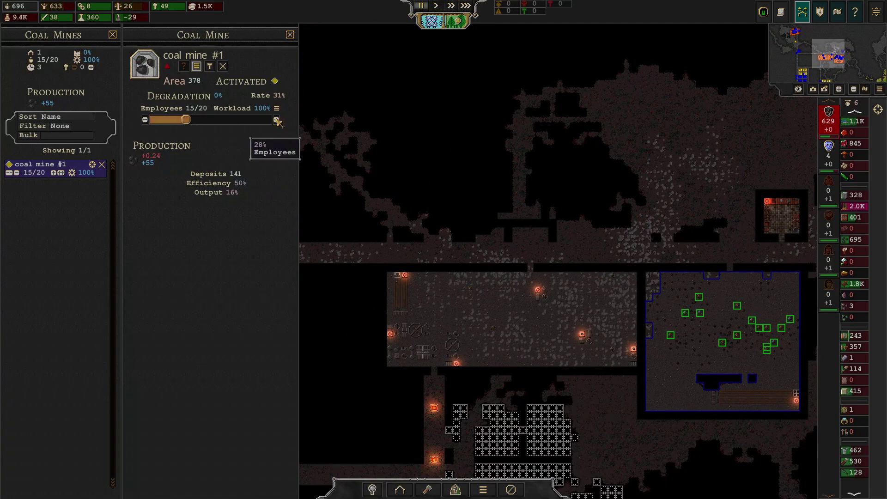
{"action": "left_click", "coordinate": [443, 332]}
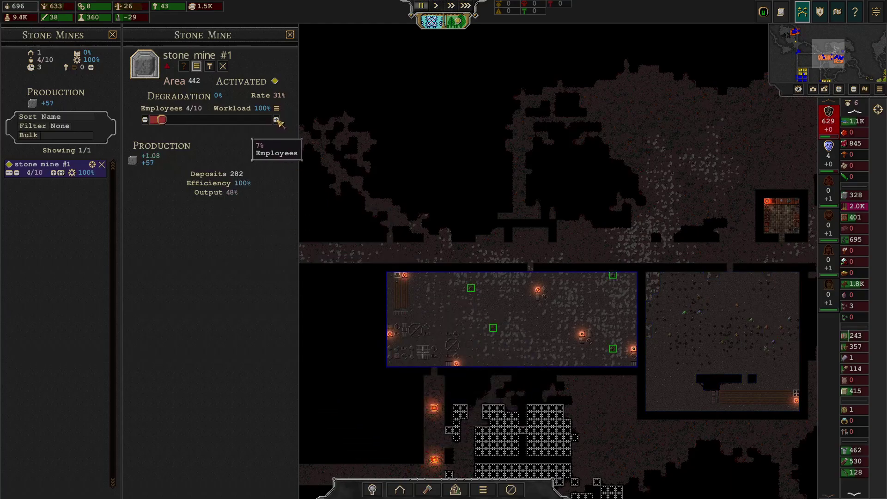
{"action": "left_click", "coordinate": [112, 37]}
{"action": "left_click", "coordinate": [171, 37]}
{"action": "key", "text": "s"}
{"action": "key", "text": "a"}
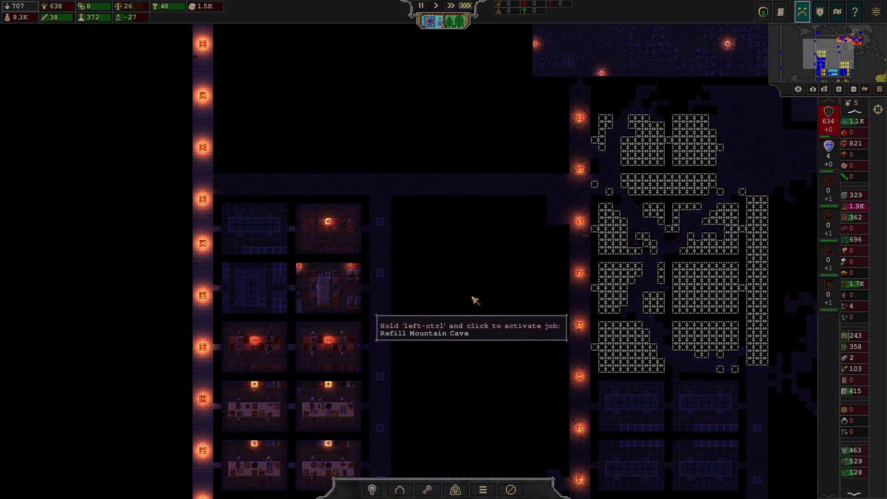
Step: Pan over the cave to the auroch pasture construction site and fishery lake
{"action": "key", "text": "s"}
{"action": "key", "text": "d"}
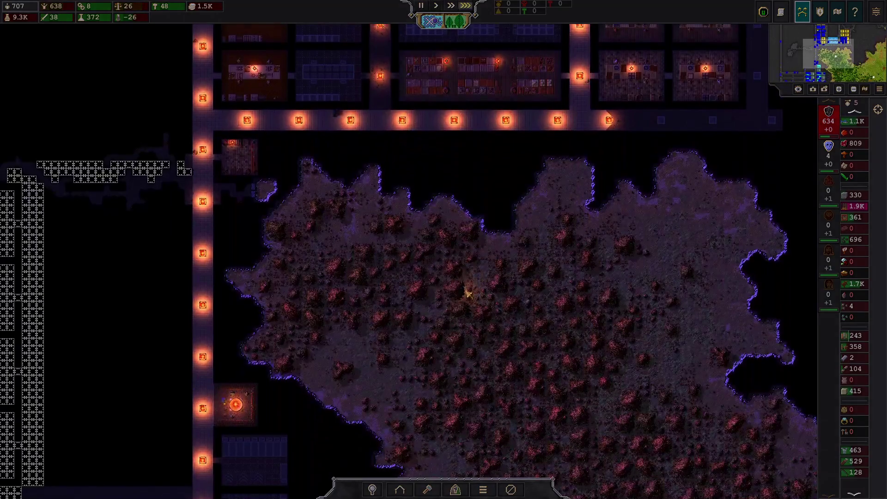
{"action": "key", "text": "w"}
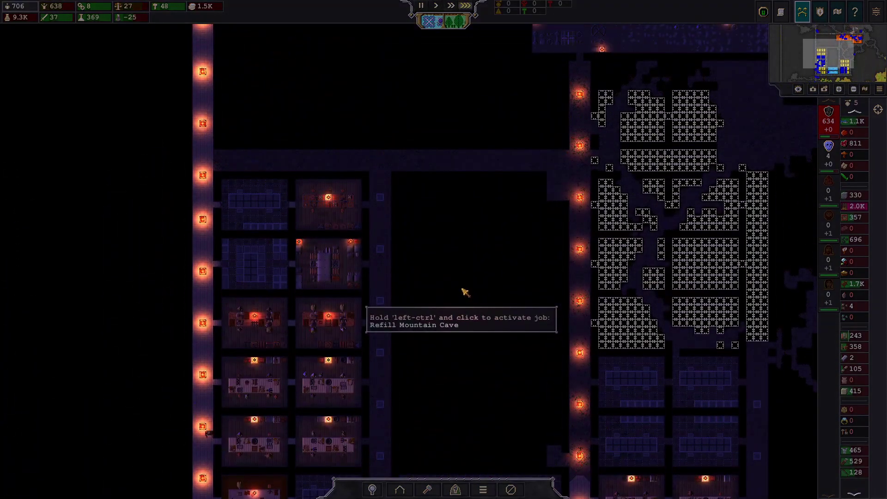
{"action": "key", "text": "s"}
{"action": "key", "text": "d"}
{"action": "key", "text": "d"}
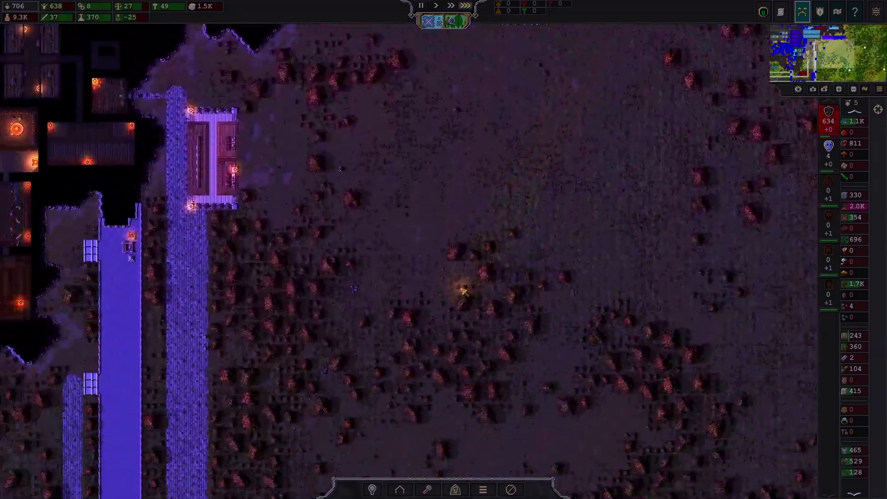
{"action": "scroll", "coordinate": [367, 390], "scroll_direction": "up", "scroll_amount": 3}
{"action": "key", "text": "s"}
{"action": "key", "text": "a"}
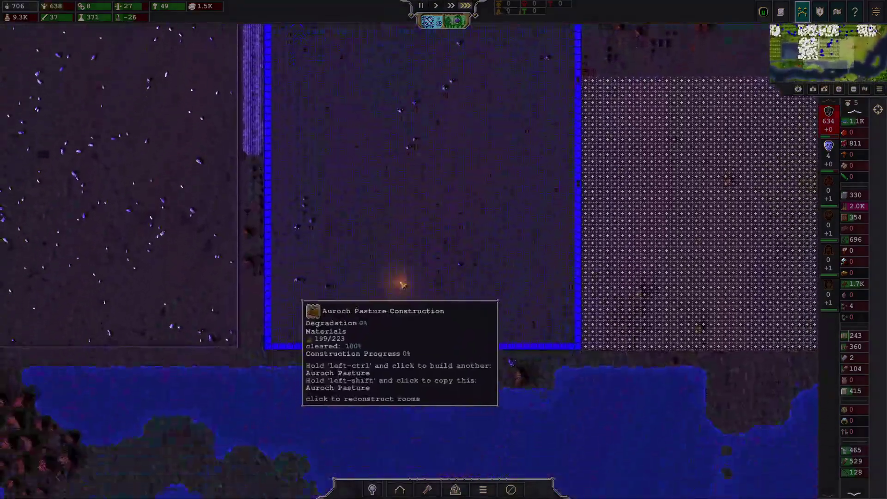
{"action": "key", "text": "d"}
{"action": "key", "text": "w"}
{"action": "key", "text": "d"}
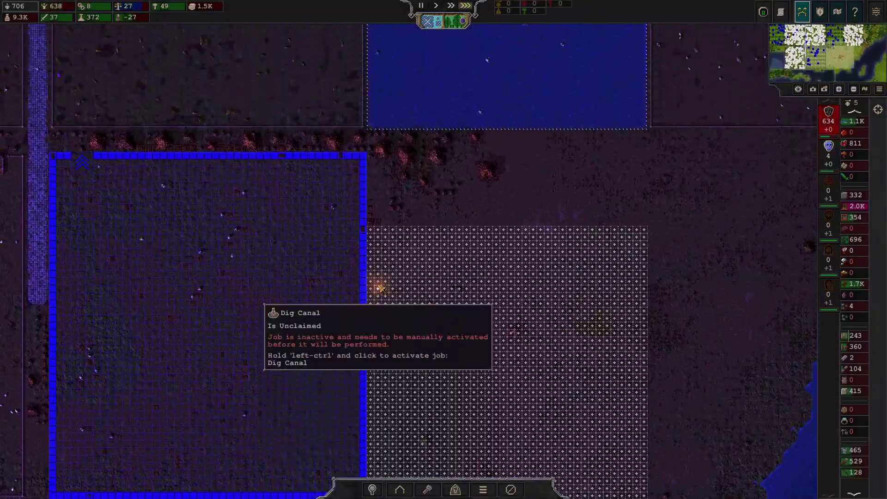
Step: Open fishery #5's details and look over the fishery #4 and #5 lakes
{"action": "left_click", "coordinate": [414, 261]}
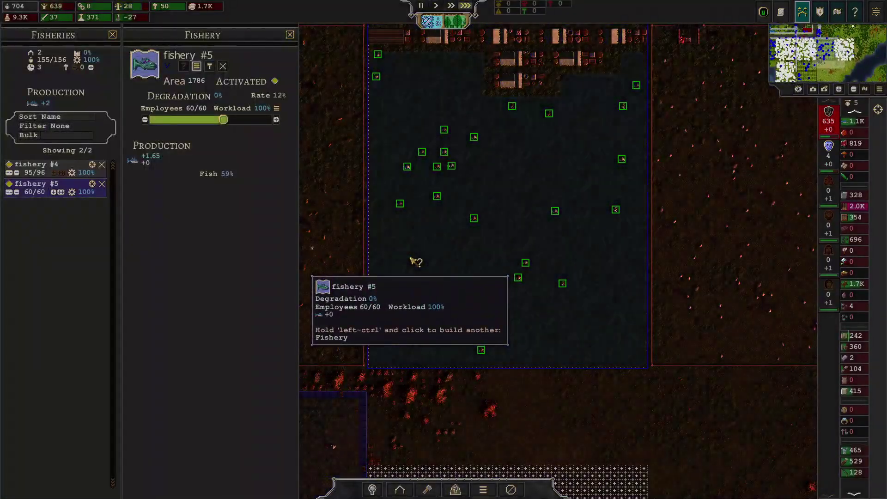
{"action": "key", "text": "a"}
{"action": "key", "text": "d"}
{"action": "key", "text": "a"}
{"action": "key", "text": "d"}
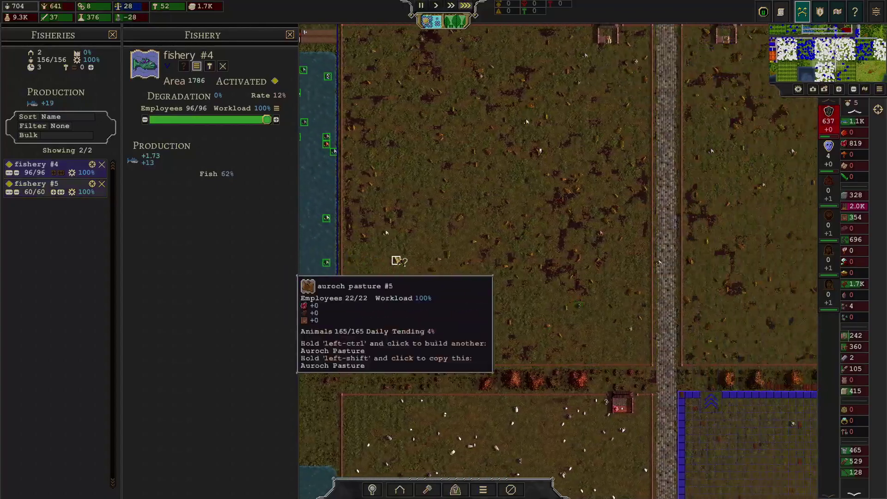
Step: Inspect a fisherman, then close the Fisheries list and fishery #5 panel
{"action": "left_click", "coordinate": [468, 279]}
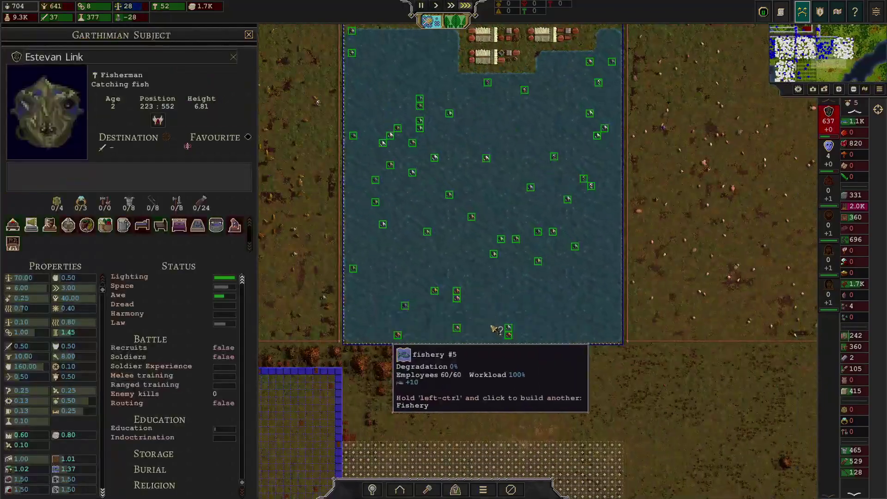
{"action": "left_click", "coordinate": [501, 333]}
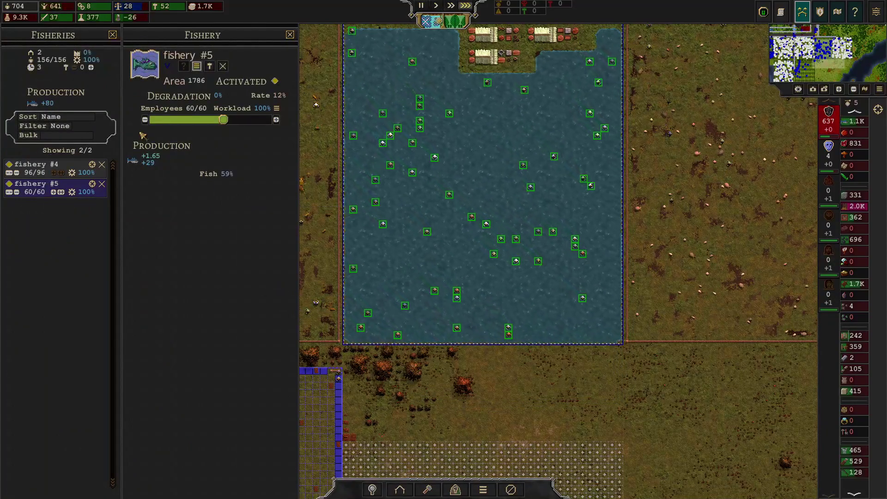
{"action": "left_click", "coordinate": [112, 35]}
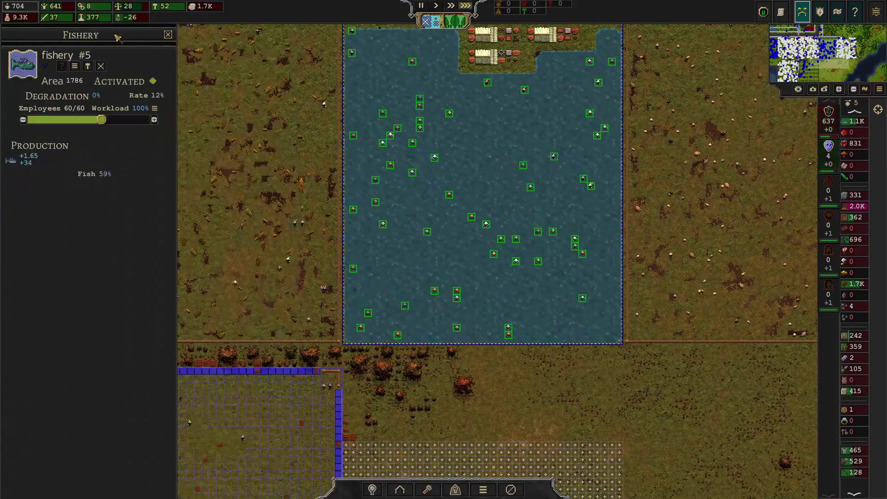
{"action": "left_click", "coordinate": [168, 35]}
{"action": "key", "text": "a"}
{"action": "key", "text": "s"}
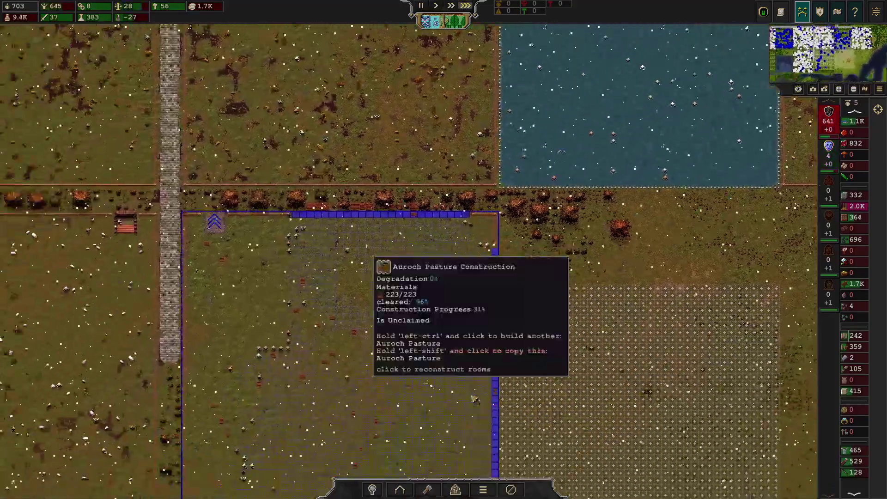
{"action": "key", "text": "a"}
{"action": "key", "text": "s"}
{"action": "key", "text": "w"}
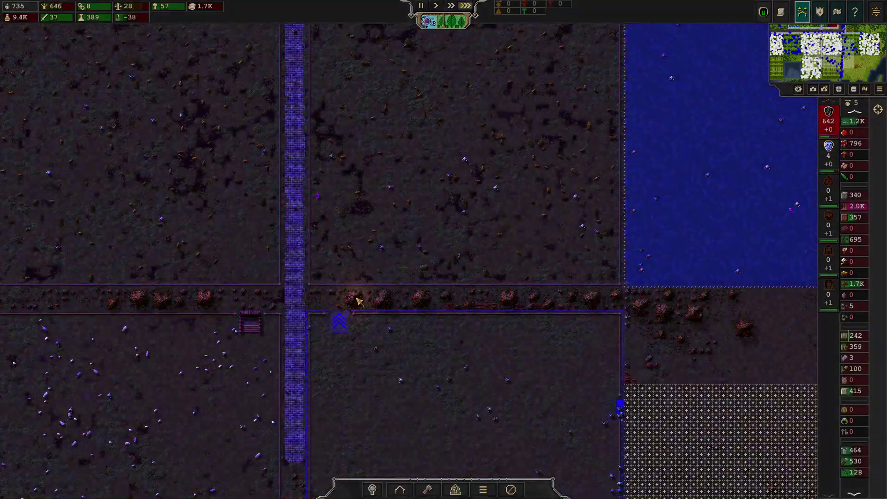
{"action": "key", "text": "w"}
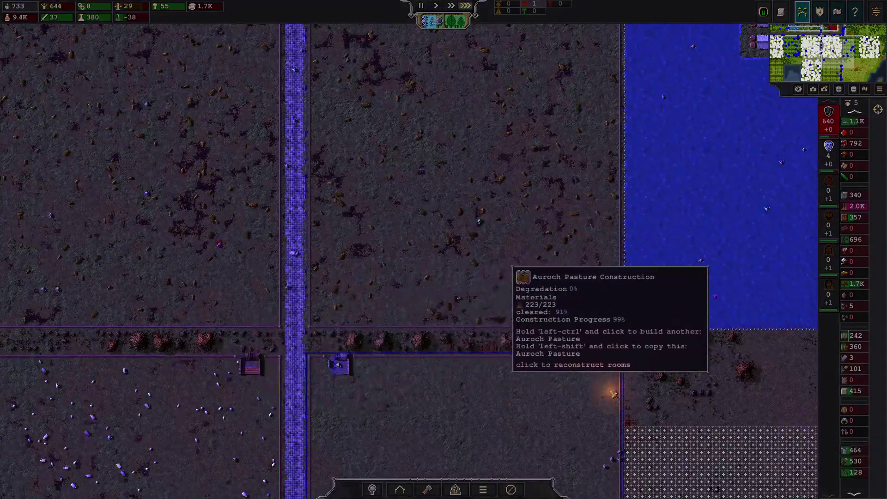
{"action": "key", "text": "d"}
{"action": "key", "text": "d"}
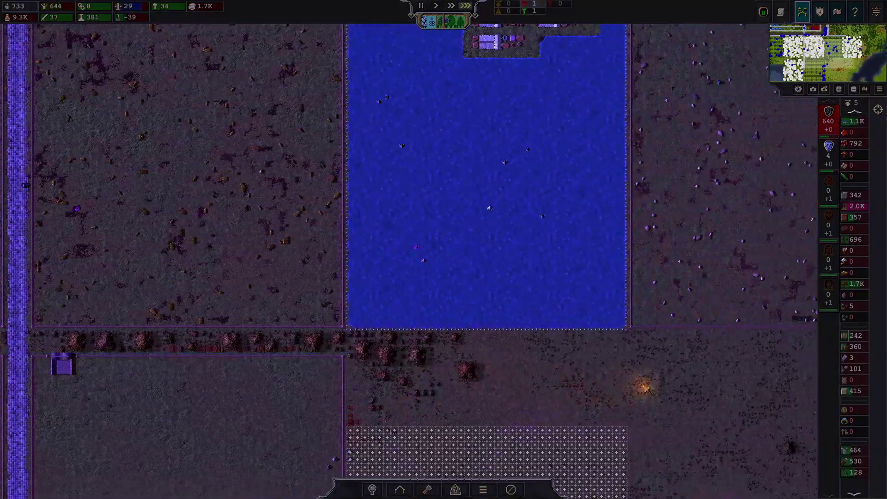
{"action": "key", "text": "a"}
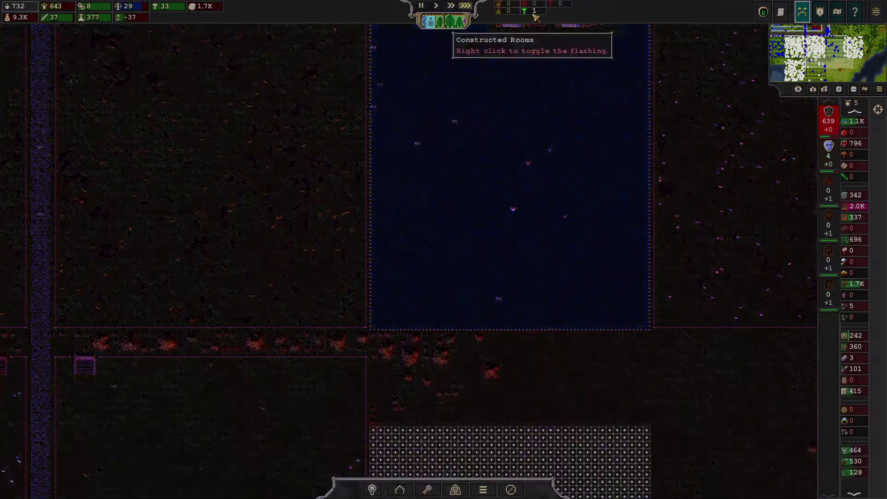
Step: Check auroch pasture #8's details, staffed 23/23, and close its panels
{"action": "left_click", "coordinate": [535, 10]}
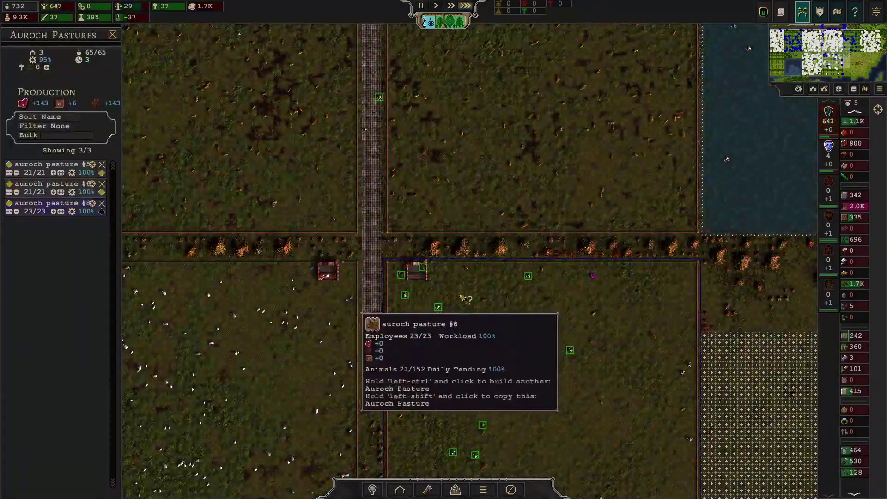
{"action": "left_click", "coordinate": [415, 272]}
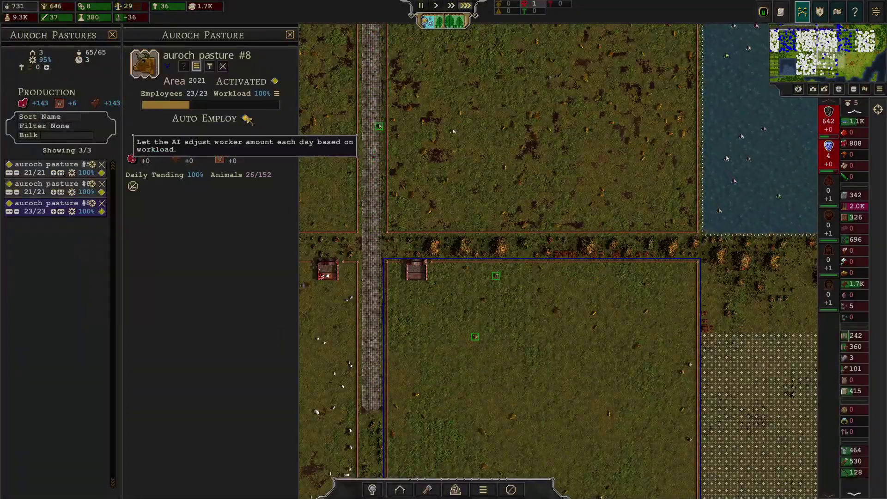
{"action": "left_click", "coordinate": [112, 35]}
{"action": "left_click", "coordinate": [168, 35]}
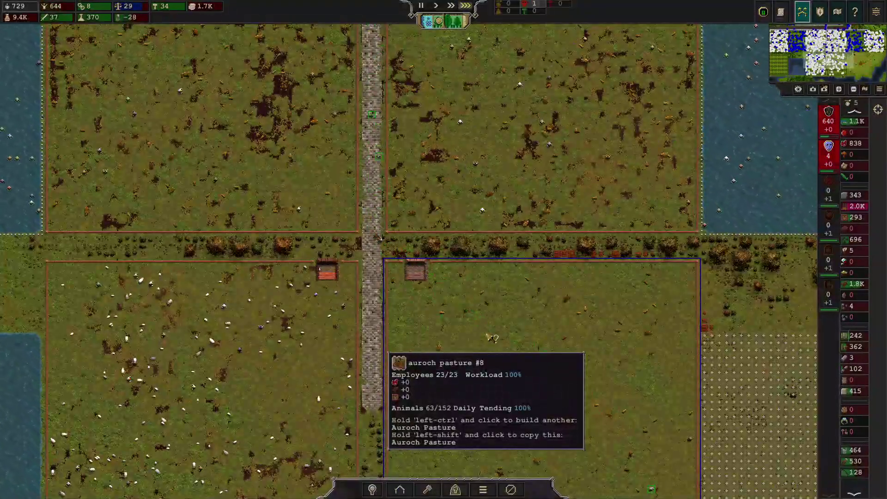
Step: Pan north across the settlement to dormitory #3
{"action": "key", "text": "Up"}
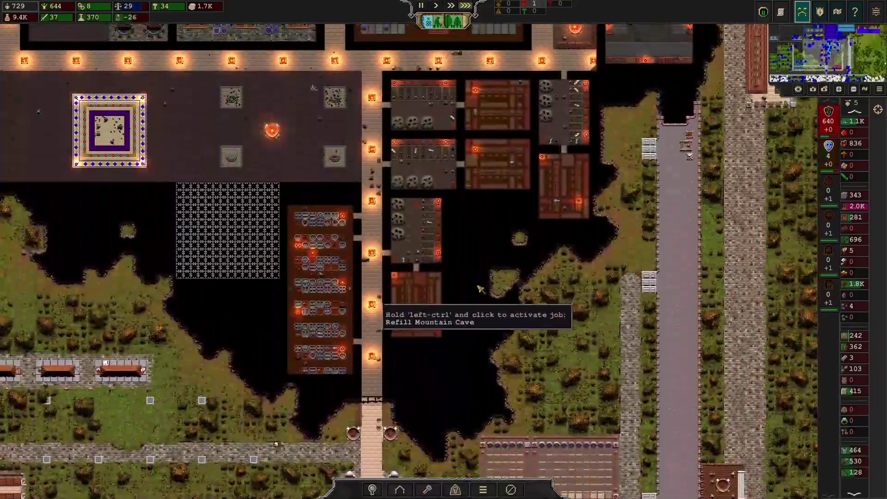
{"action": "key", "text": "Up"}
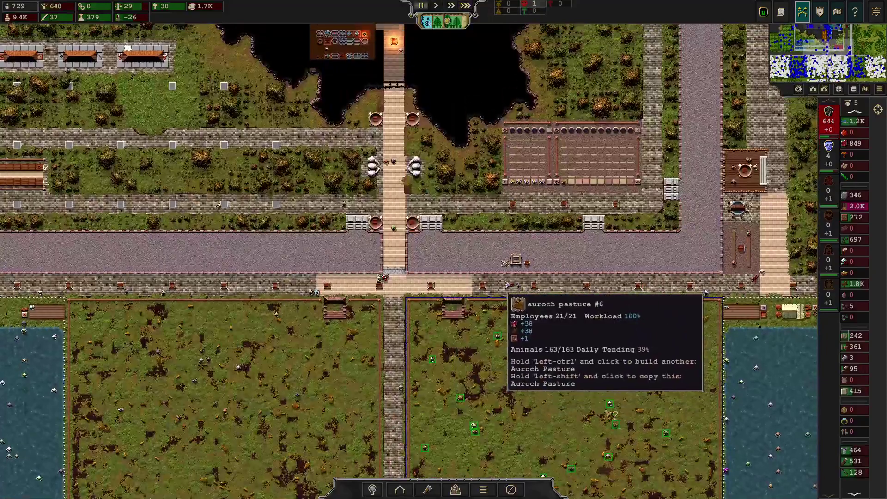
{"action": "key", "text": "Up"}
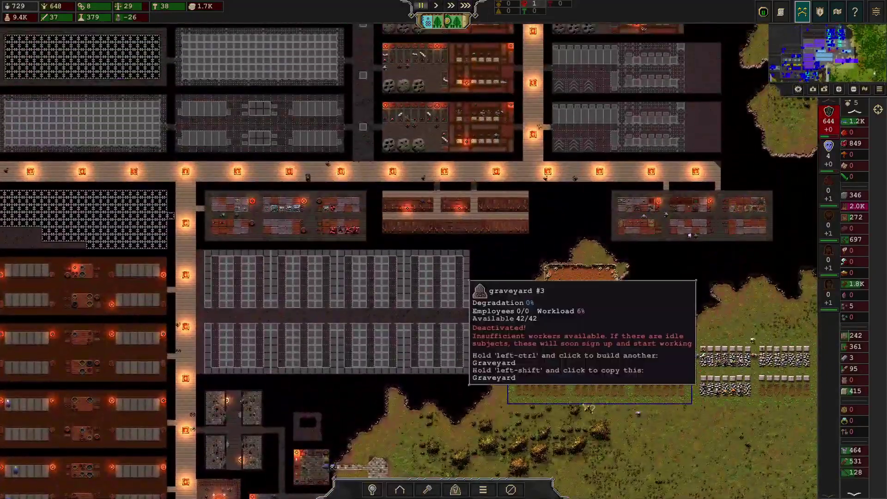
{"action": "key", "text": "Up"}
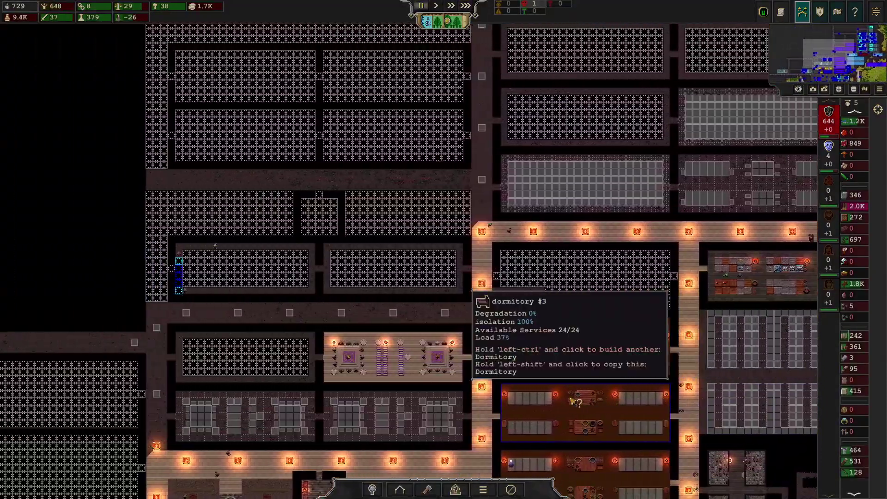
{"action": "key", "text": "Left"}
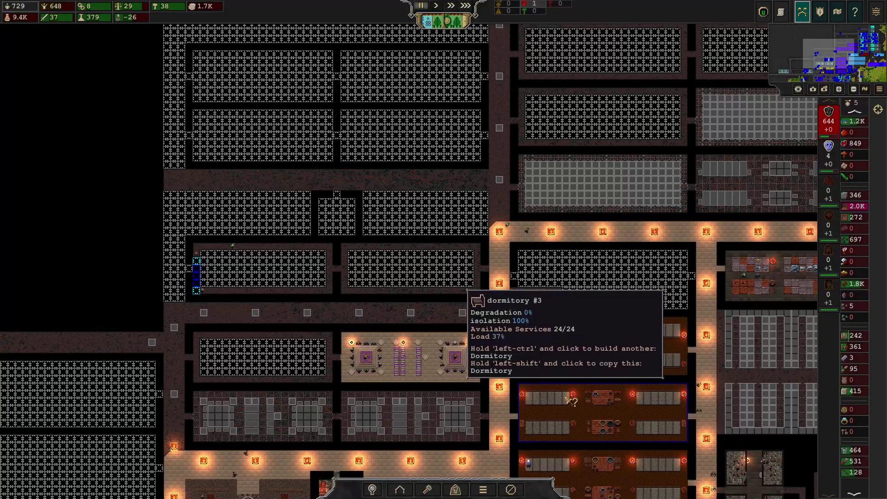
Step: Activate a job over the large block of empty cave rooms
{"action": "key", "text": "Left"}
{"action": "key", "text": "Left"}
{"action": "left_click", "coordinate": [483, 489]}
{"action": "left_click", "coordinate": [462, 274]}
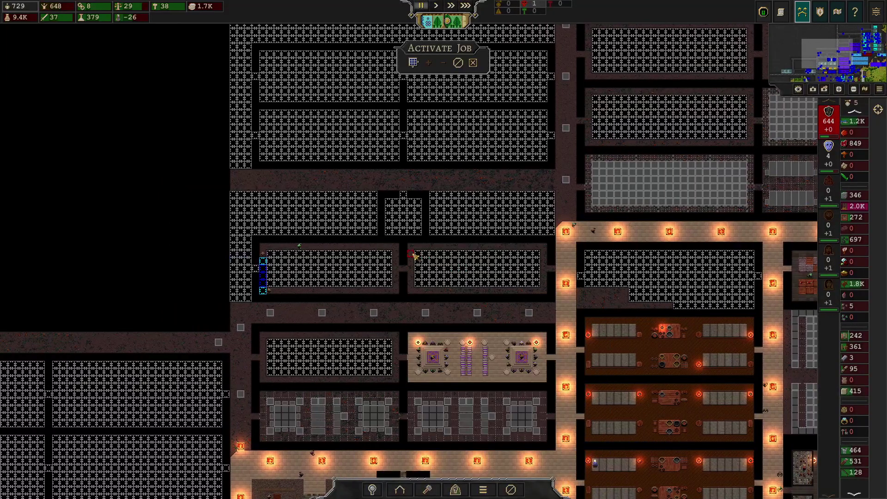
{"action": "left_click_drag", "start_coordinate": [225, 181], "coordinate": [555, 306]}
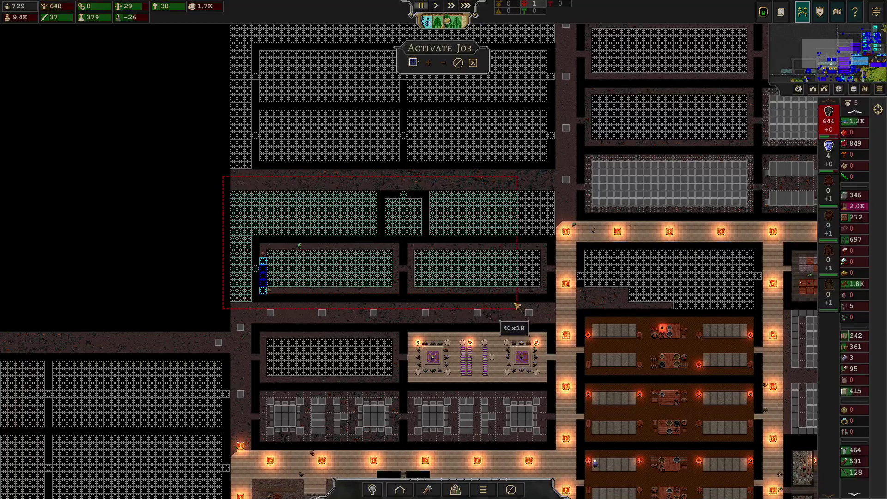
{"action": "left_click", "coordinate": [555, 306]}
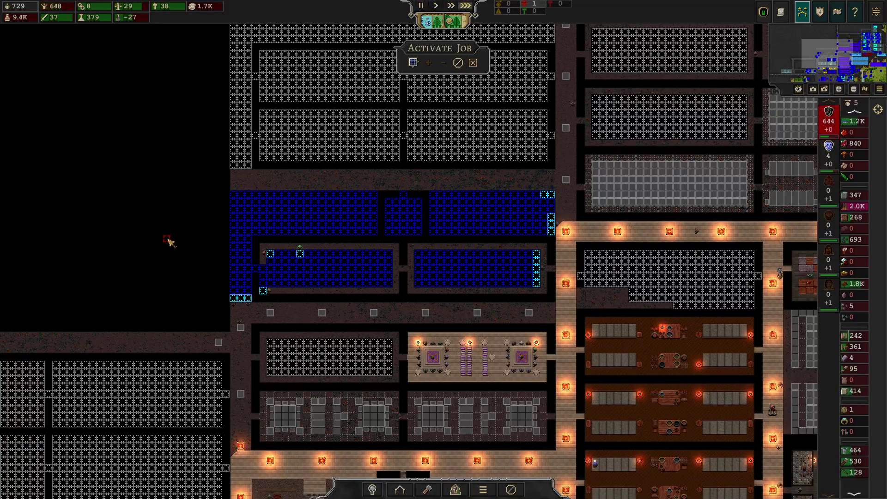
Step: Mark a second, smaller empty cave room for the job
{"action": "key", "text": "s"}
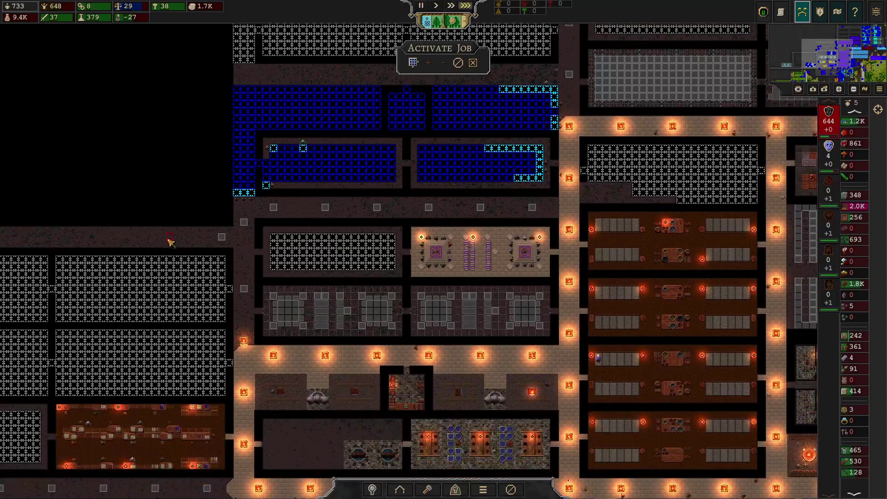
{"action": "key", "text": "w"}
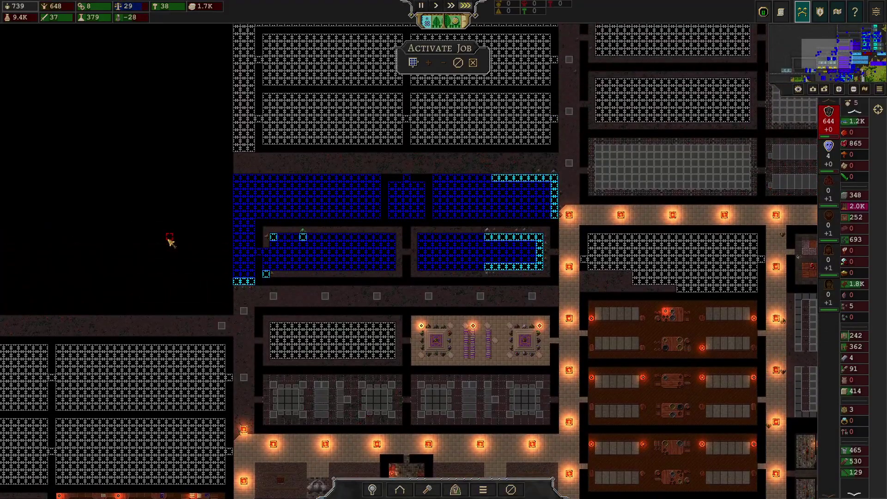
{"action": "key", "text": "s"}
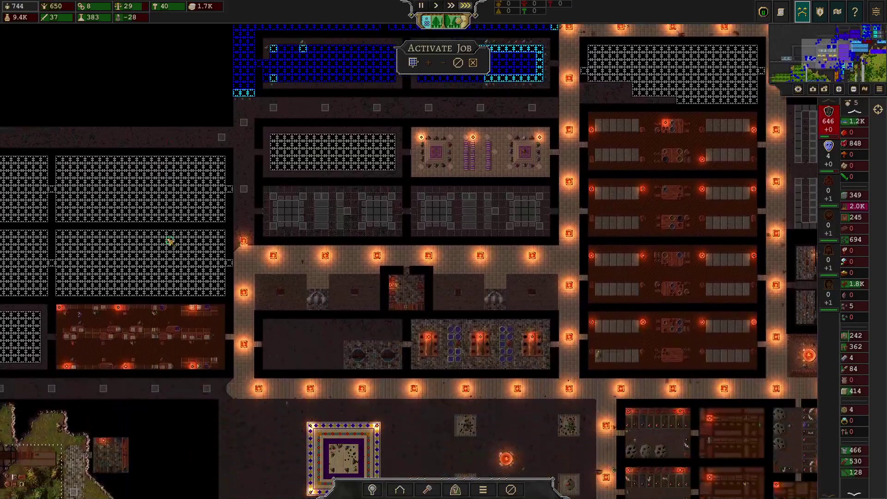
{"action": "key", "text": "w"}
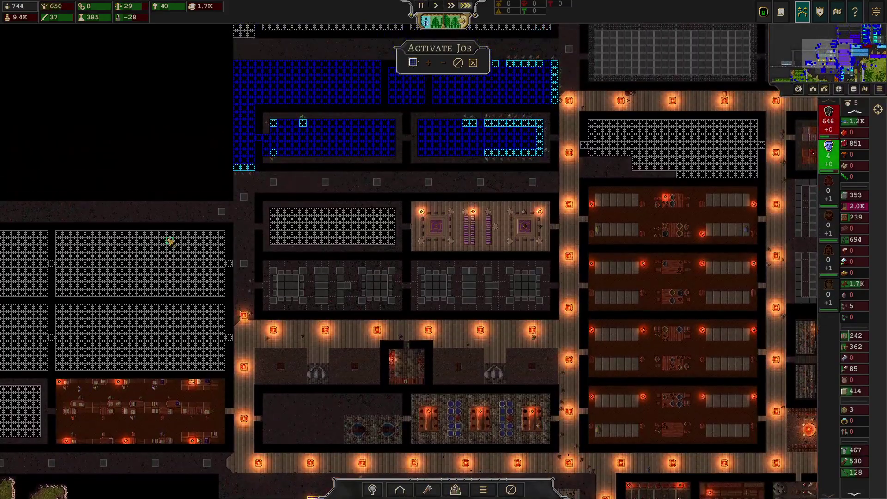
{"action": "key", "text": "w"}
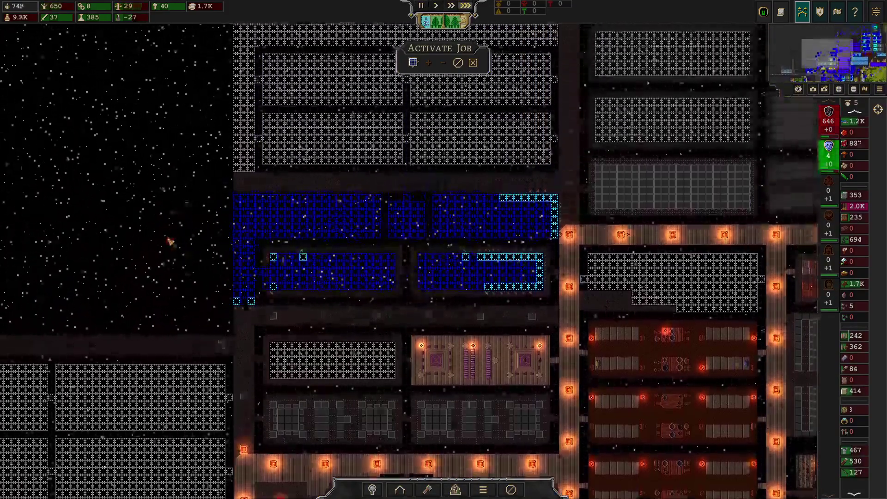
{"action": "key", "text": "d"}
{"action": "key", "text": "d"}
{"action": "key", "text": "a"}
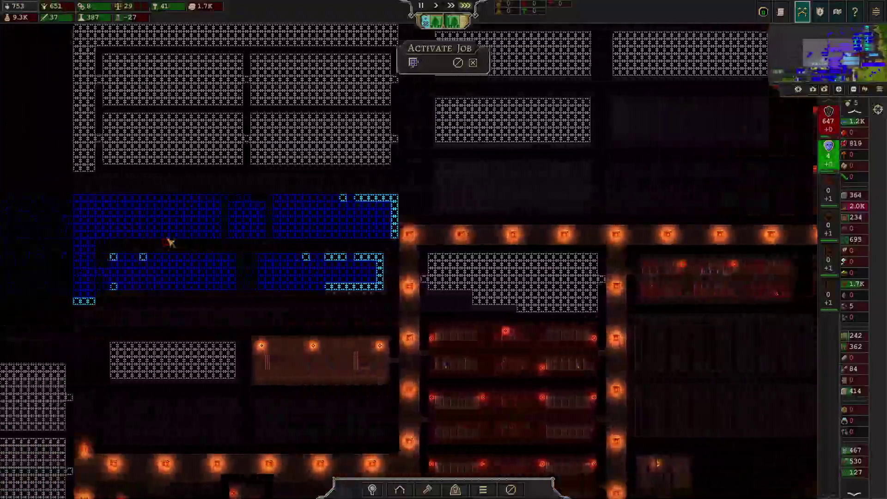
{"action": "key", "text": "w"}
{"action": "key", "text": "d"}
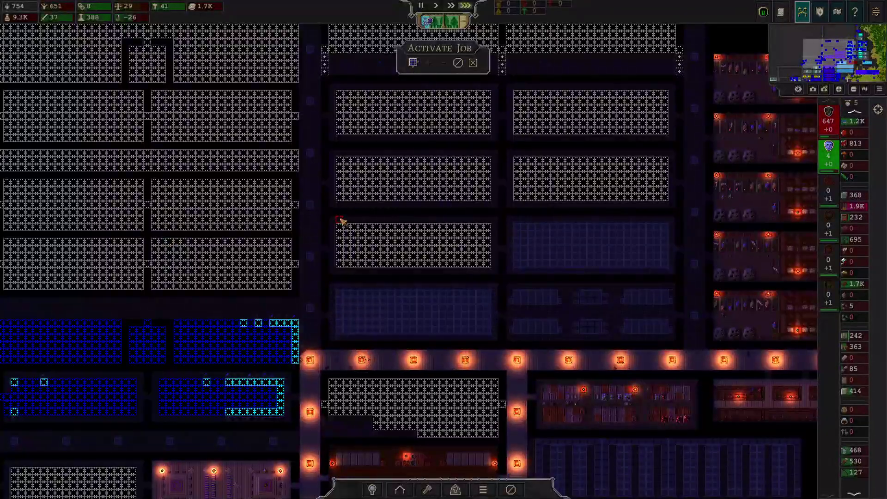
{"action": "left_click_drag", "start_coordinate": [336, 223], "coordinate": [493, 271]}
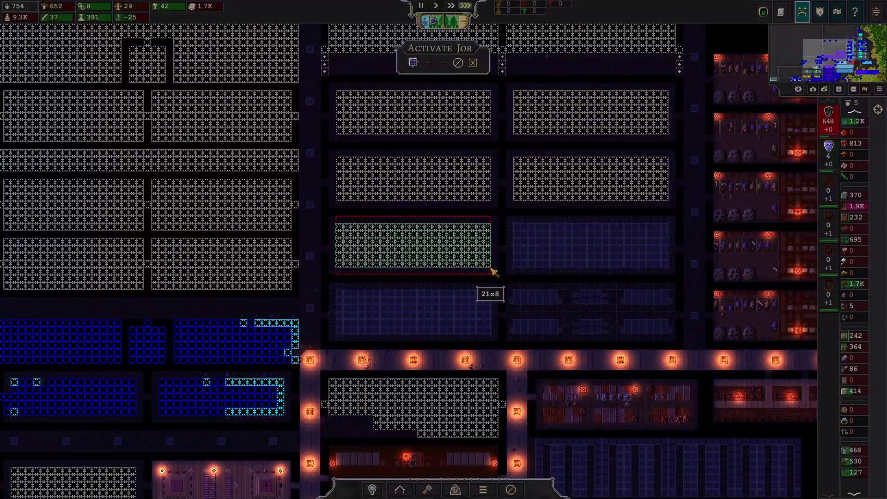
{"action": "key", "text": "a"}
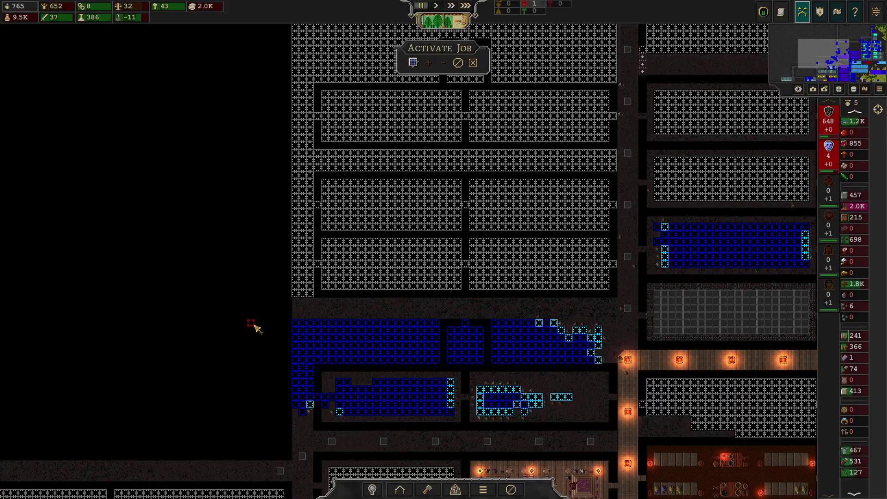
Step: Open guardpost #1's details (10/10 employees) while the game saves
{"action": "left_click", "coordinate": [534, 5]}
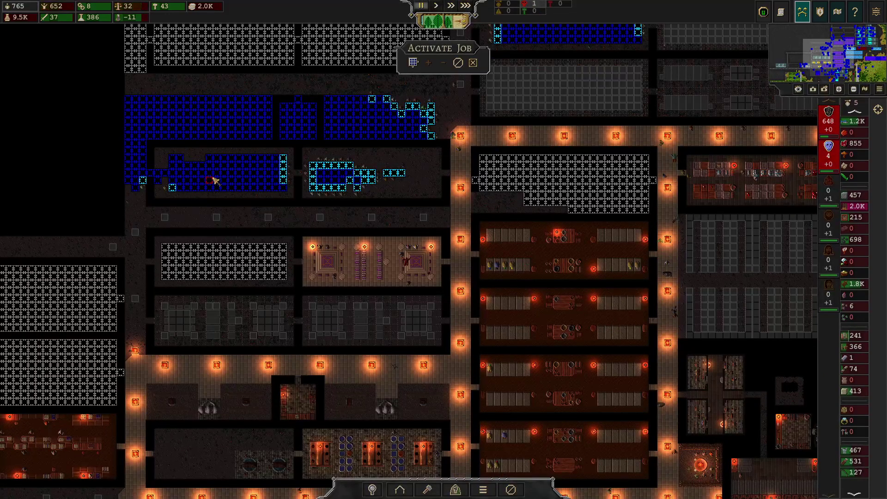
{"action": "key", "text": "d"}
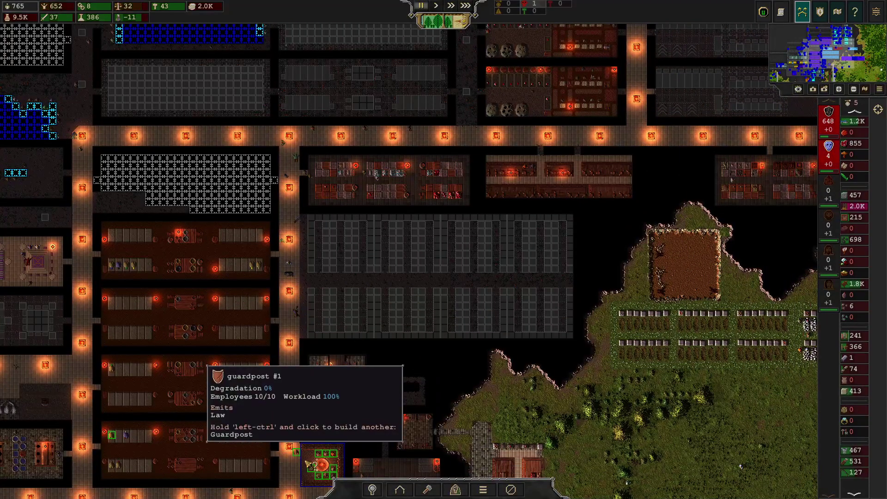
{"action": "left_click", "coordinate": [322, 463]}
{"action": "key", "text": "w"}
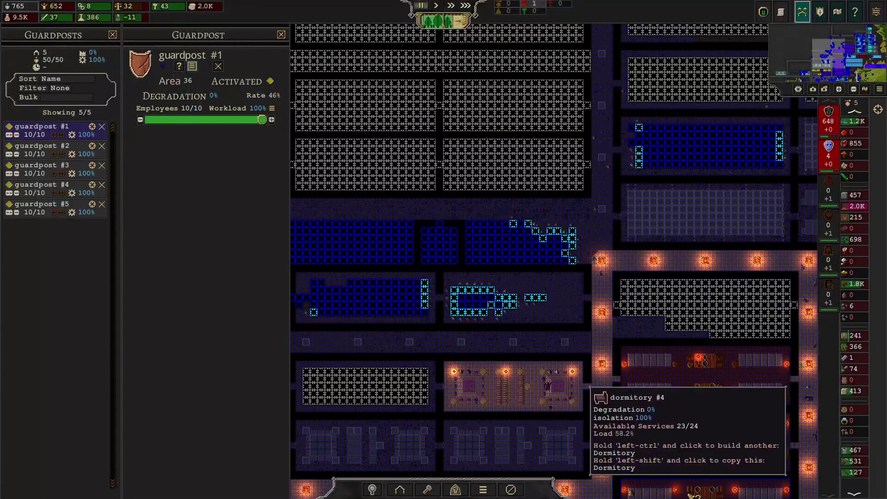
{"action": "key", "text": "w"}
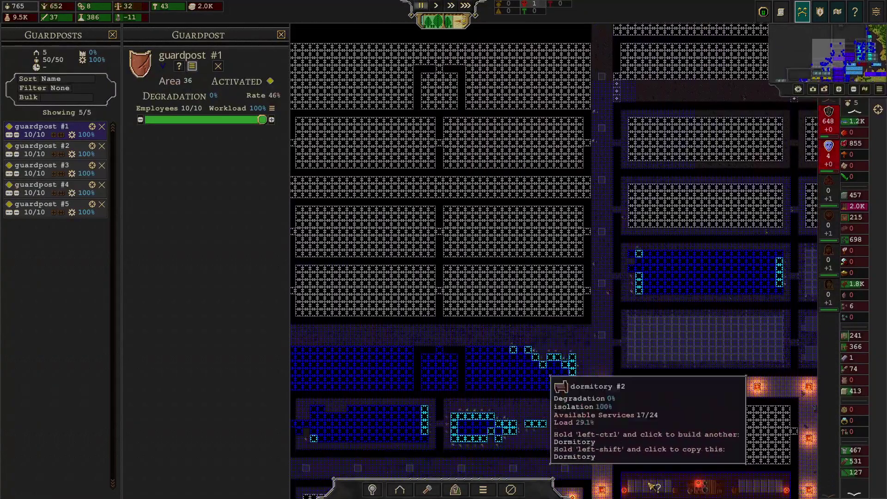
{"action": "scroll", "coordinate": [654, 486], "scroll_direction": "down", "scroll_amount": 2}
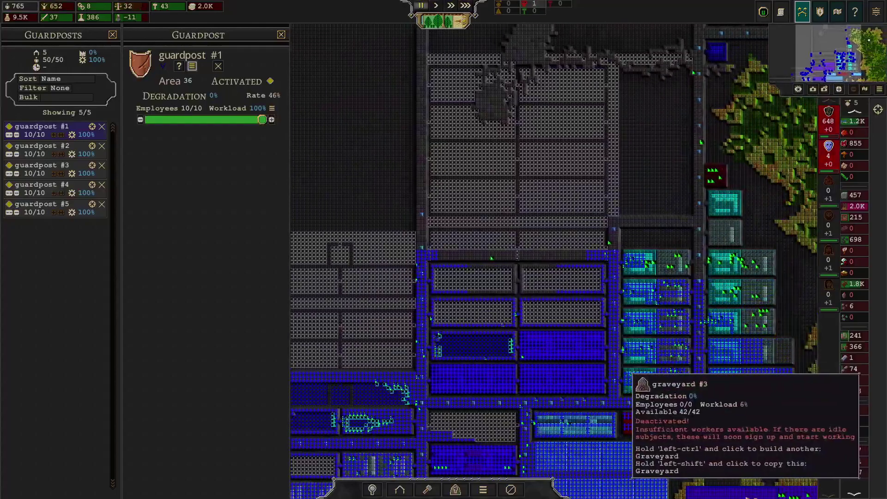
{"action": "key", "text": "s"}
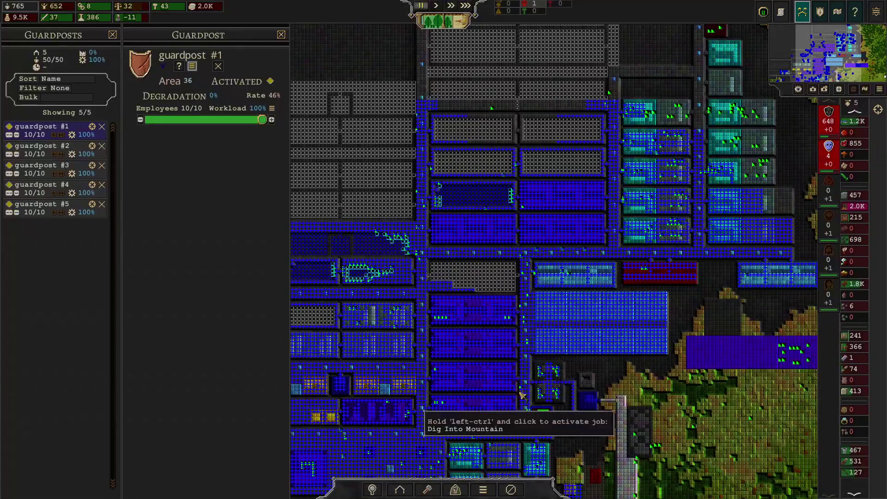
{"action": "key", "text": "a"}
{"action": "key", "text": "w"}
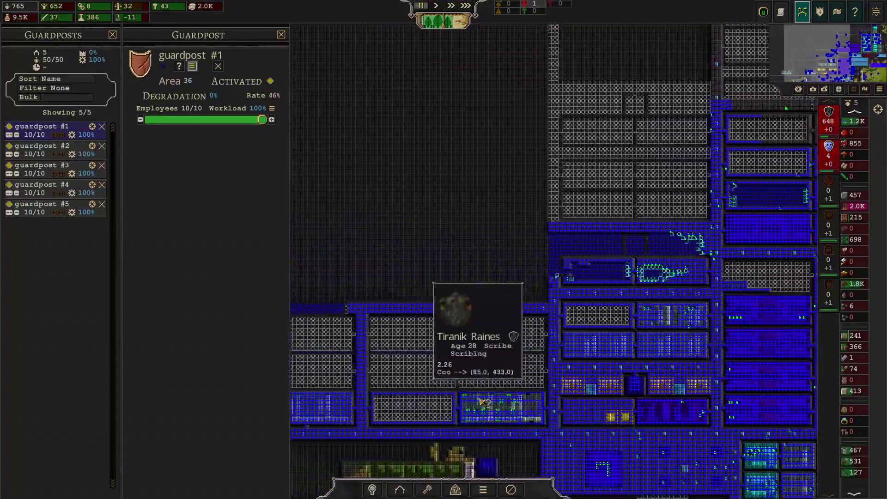
{"action": "scroll", "coordinate": [451, 374], "scroll_direction": "up", "scroll_amount": 3}
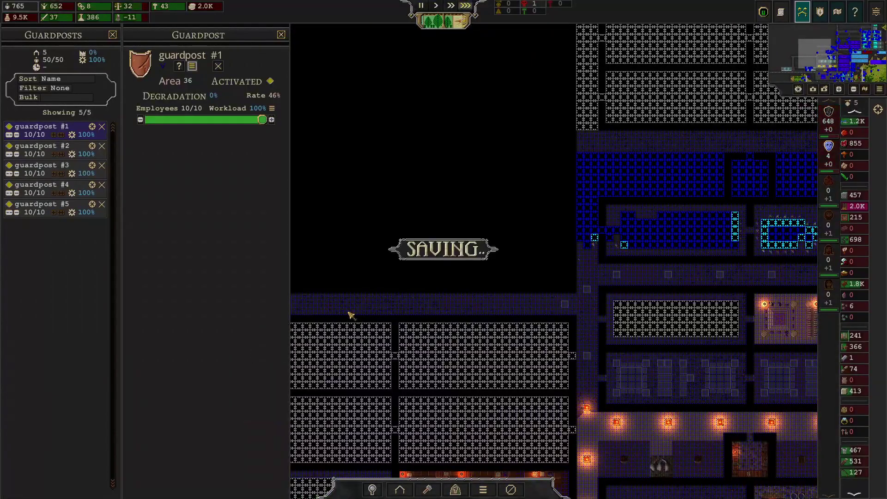
Step: Try placing a guardpost in the cave, then cancel the blocked placement
{"action": "left_click", "coordinate": [400, 490]}
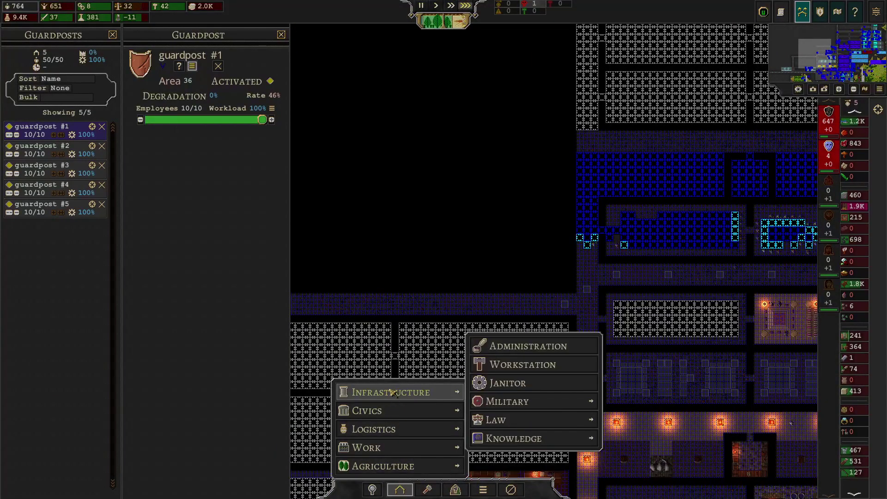
{"action": "mouse_move", "coordinate": [527, 419]}
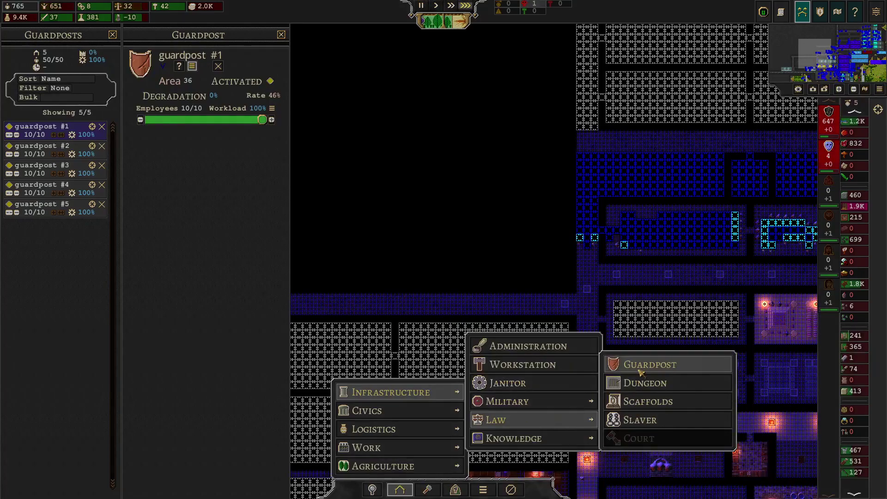
{"action": "left_click", "coordinate": [649, 365]}
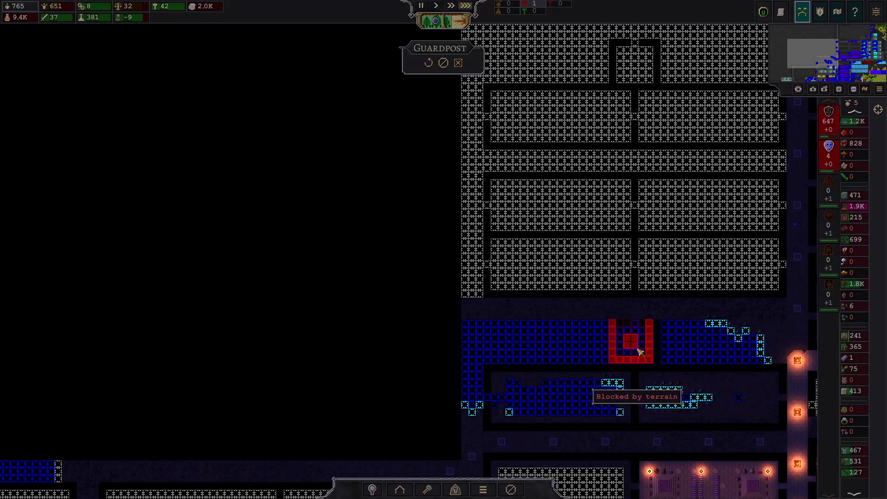
{"action": "scroll", "coordinate": [641, 352], "scroll_direction": "up", "scroll_amount": 2}
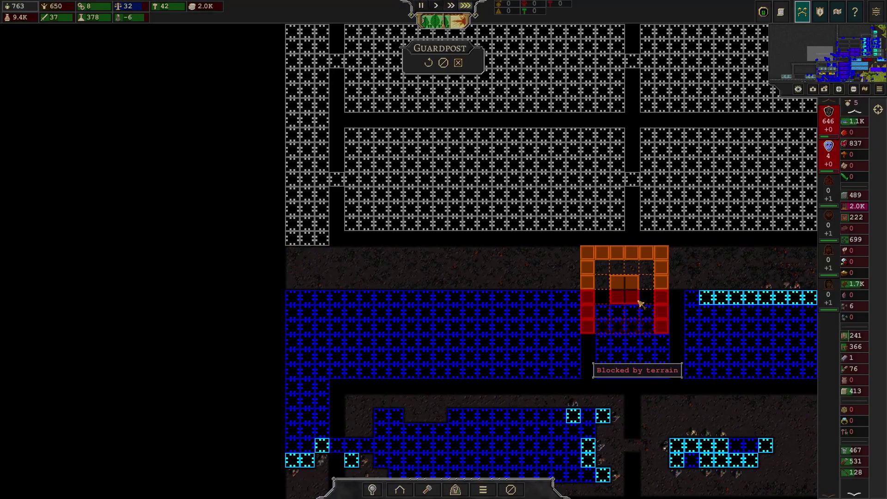
{"action": "right_click", "coordinate": [641, 303]}
{"action": "scroll", "coordinate": [271, 381], "scroll_direction": "down", "scroll_amount": 2}
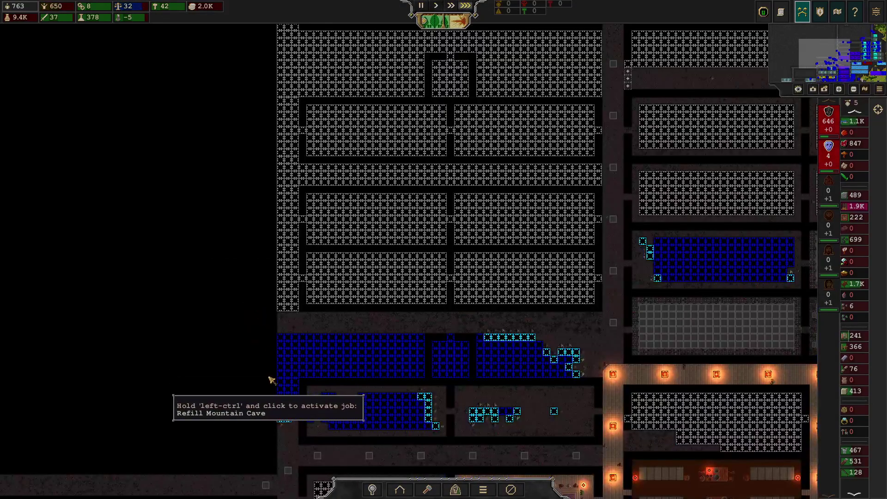
{"action": "key", "text": "s"}
{"action": "key", "text": "w"}
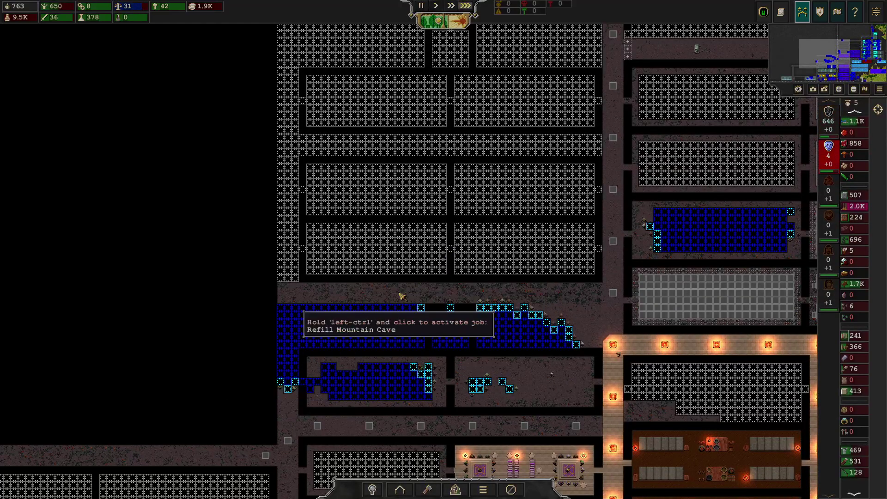
Step: Set archery range #2's recruits limit to 15 and close its panels
{"action": "key", "text": "s"}
{"action": "key", "text": "d"}
{"action": "key", "text": "s"}
{"action": "left_click", "coordinate": [555, 111]}
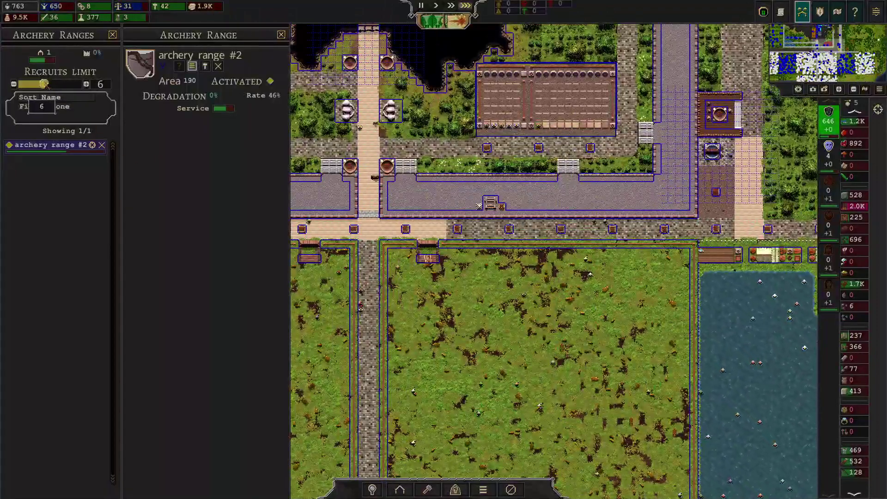
{"action": "left_click_drag", "start_coordinate": [44, 84], "coordinate": [76, 84]}
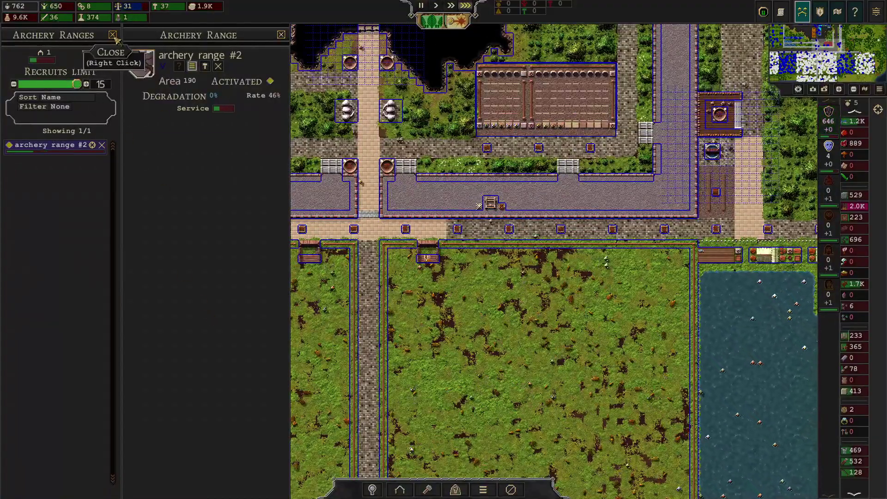
{"action": "key", "text": "w"}
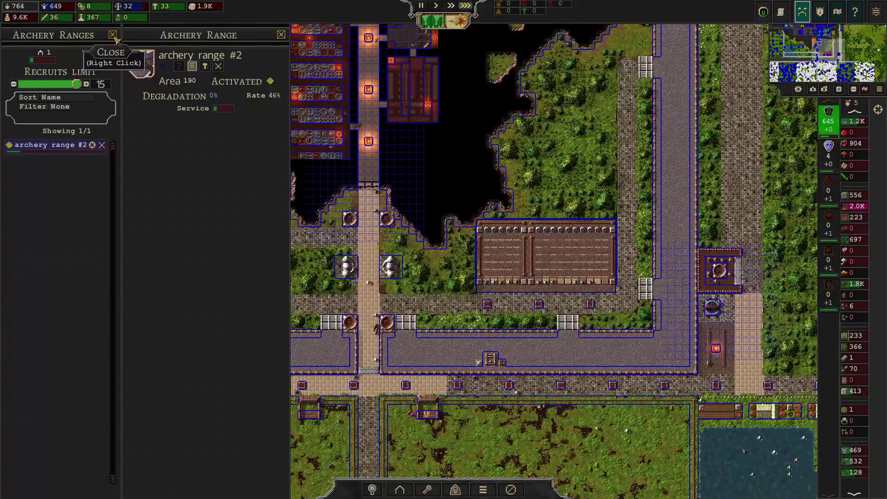
{"action": "left_click", "coordinate": [114, 36]}
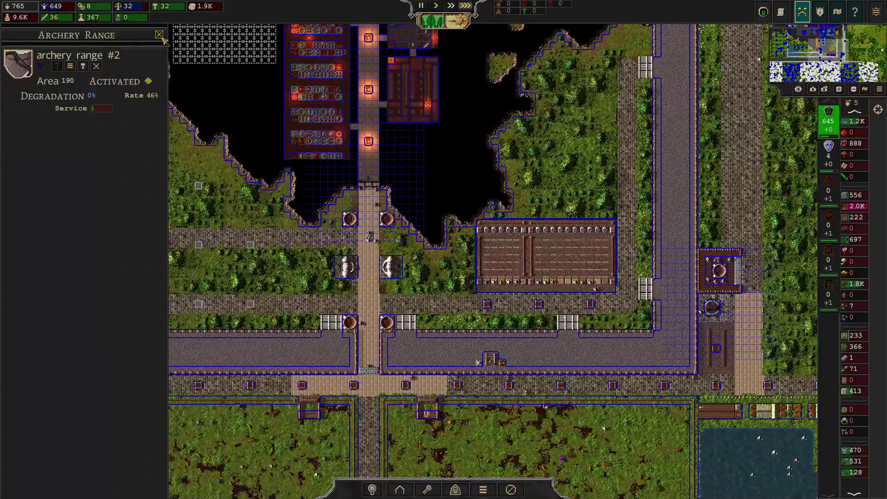
{"action": "left_click", "coordinate": [162, 37]}
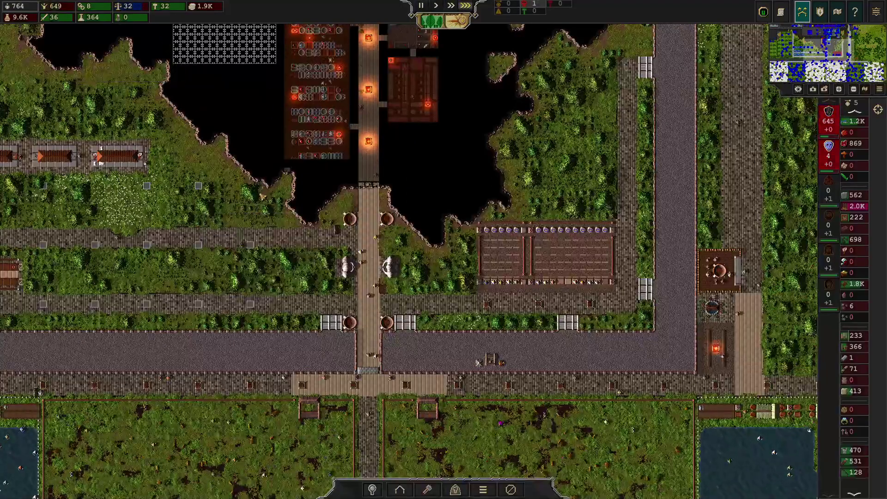
{"action": "key", "text": "w"}
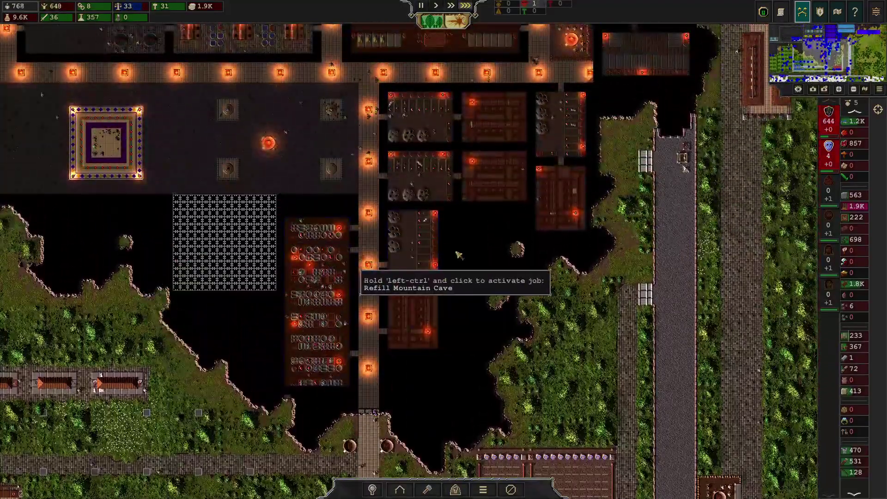
{"action": "key", "text": "s"}
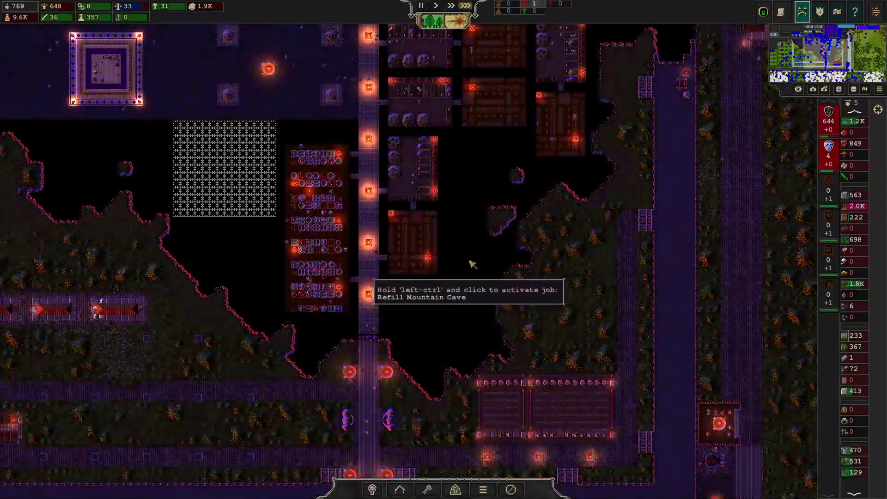
{"action": "key", "text": "w"}
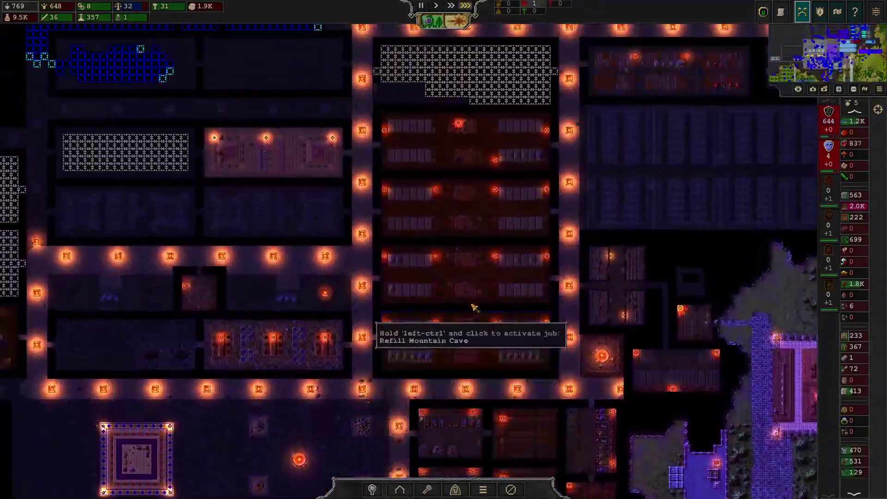
{"action": "mouse_move", "coordinate": [467, 276]}
{"action": "key", "text": "w"}
{"action": "key", "text": "a"}
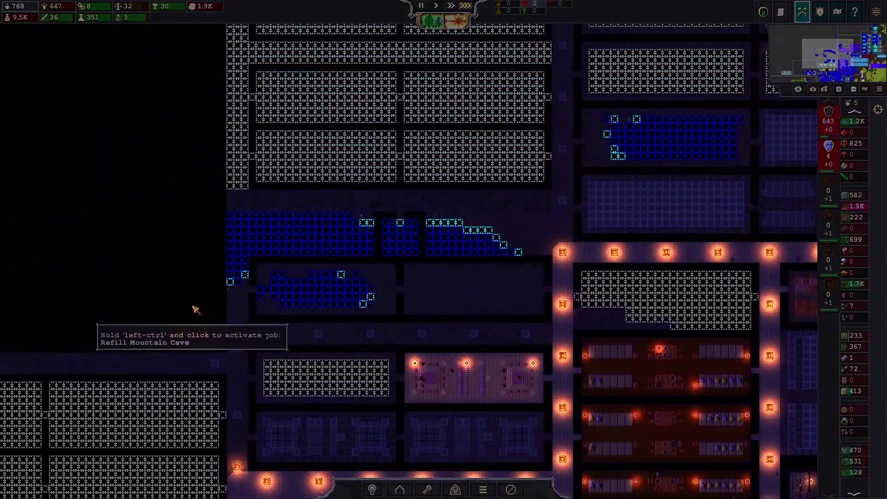
{"action": "key", "text": "Page_Up"}
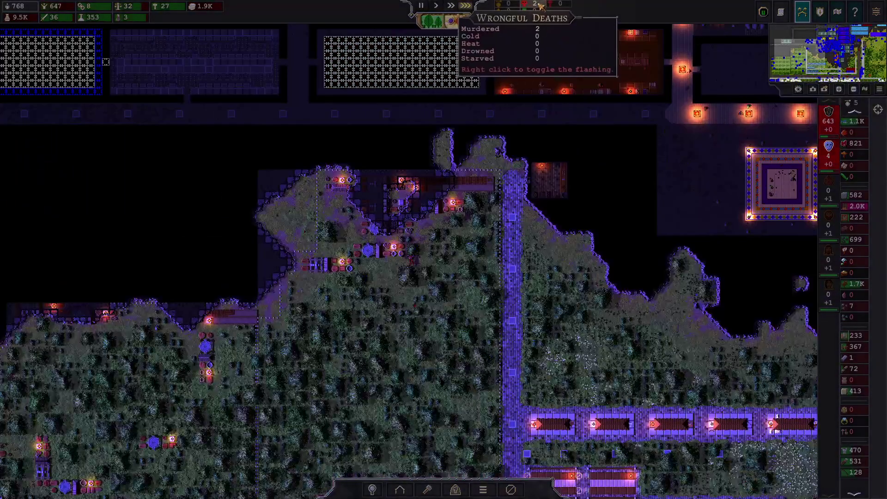
{"action": "key", "text": "Page_Down"}
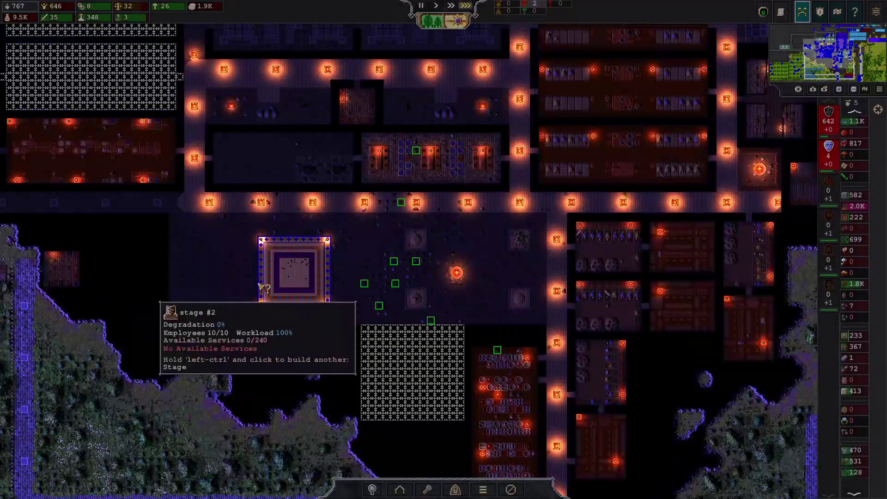
{"action": "left_click", "coordinate": [262, 287]}
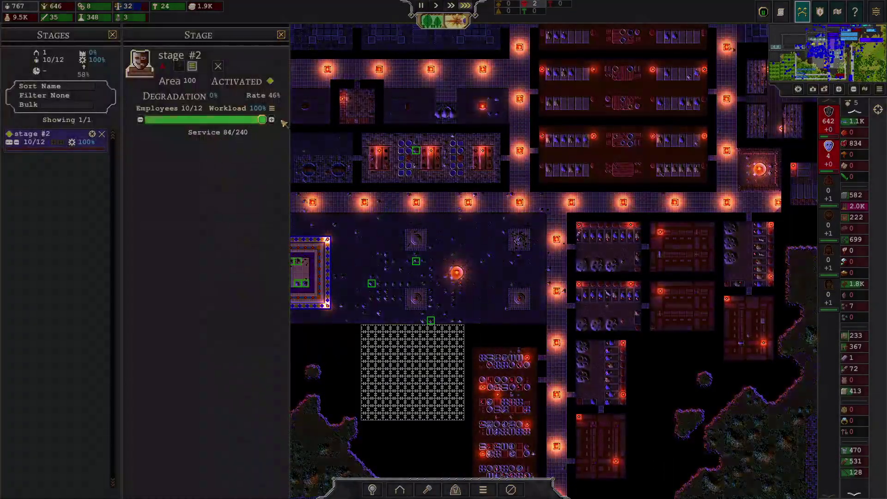
{"action": "left_click", "coordinate": [112, 35]}
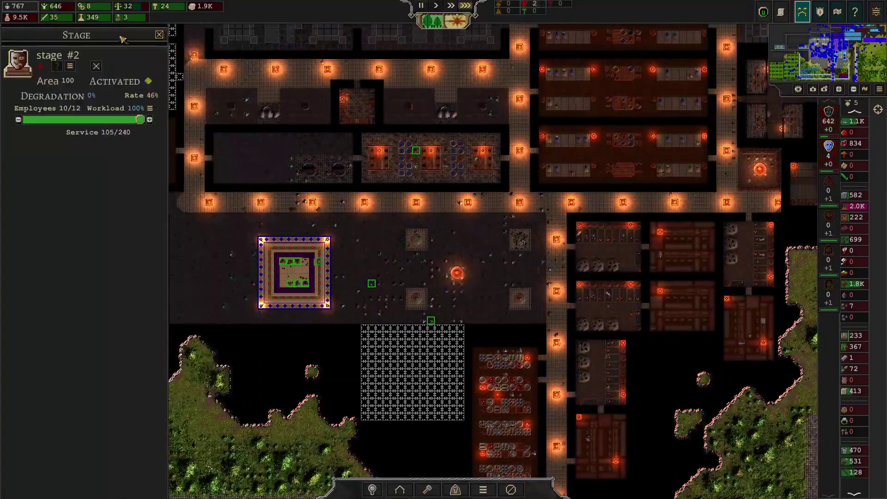
{"action": "left_click", "coordinate": [160, 35]}
{"action": "key", "text": "w"}
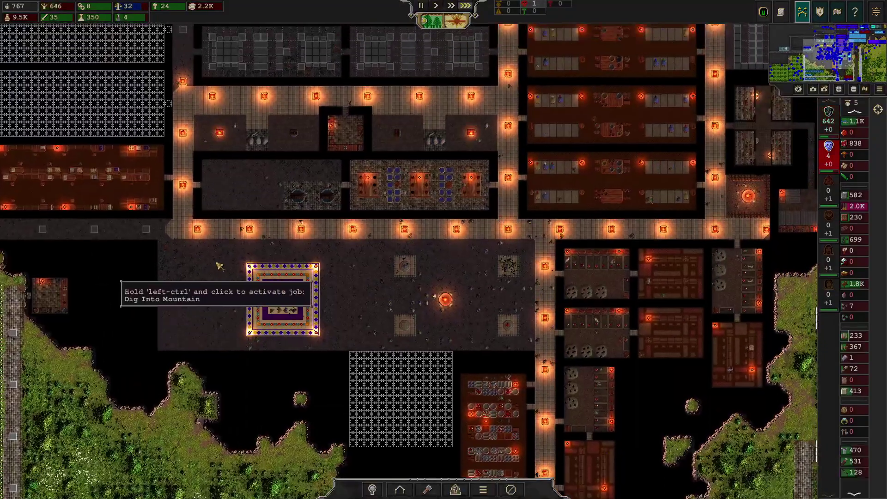
{"action": "key", "text": "w"}
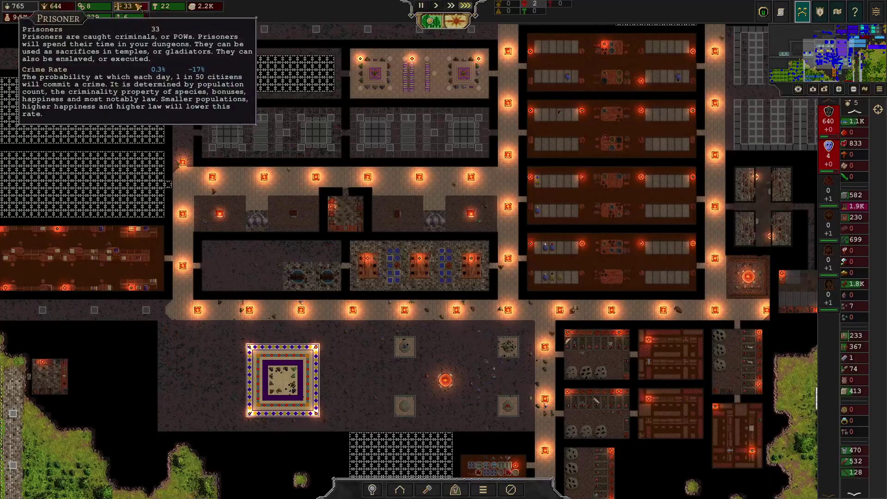
{"action": "key", "text": "a"}
{"action": "key", "text": "s"}
{"action": "key", "text": "s"}
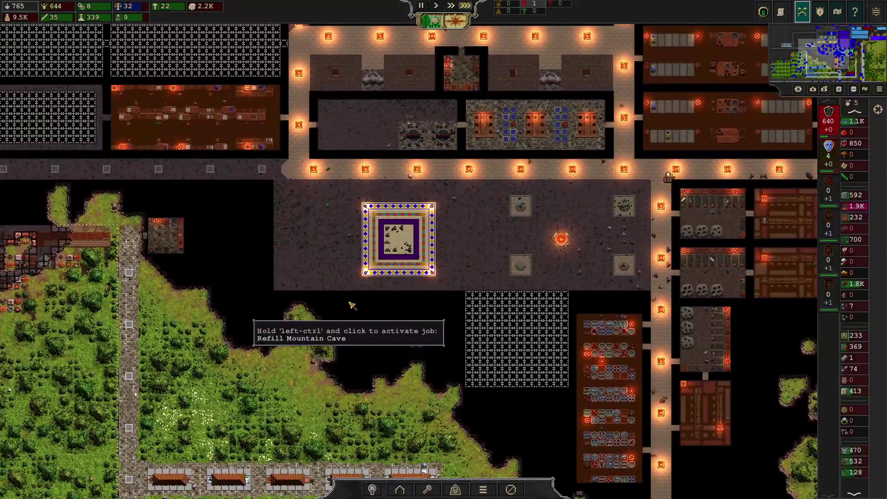
{"action": "key", "text": "w"}
{"action": "key", "text": "w"}
{"action": "key", "text": "a"}
{"action": "key", "text": "s"}
{"action": "key", "text": "s"}
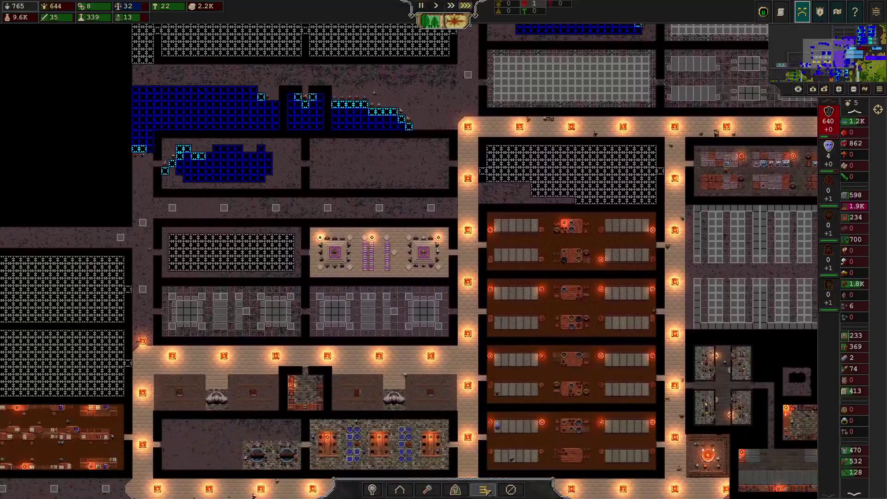
{"action": "key", "text": "j"}
Step: Copy lavatory #1's layout into the empty room in the upper caves
{"action": "key", "text": "Escape"}
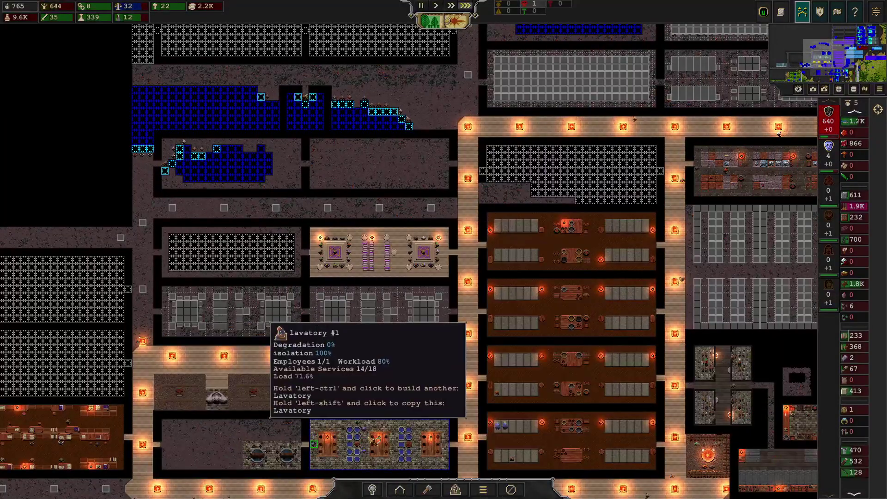
{"action": "left_click", "coordinate": [378, 440]}
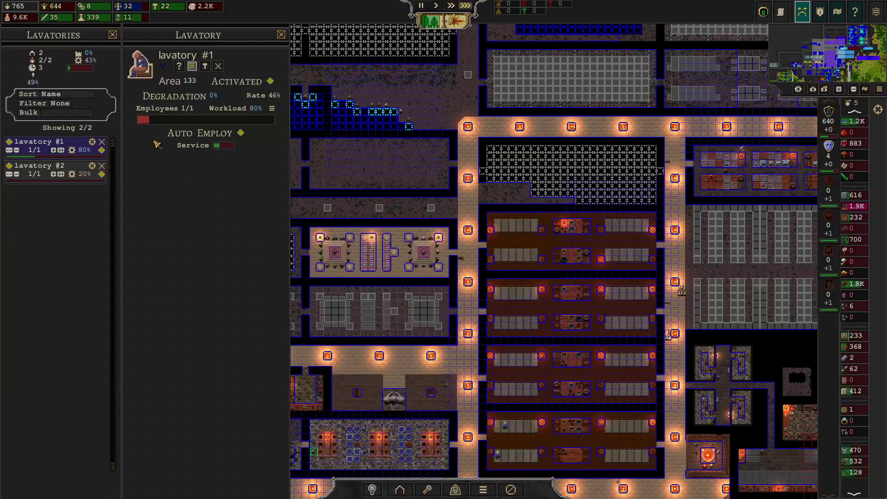
{"action": "key", "text": "Escape"}
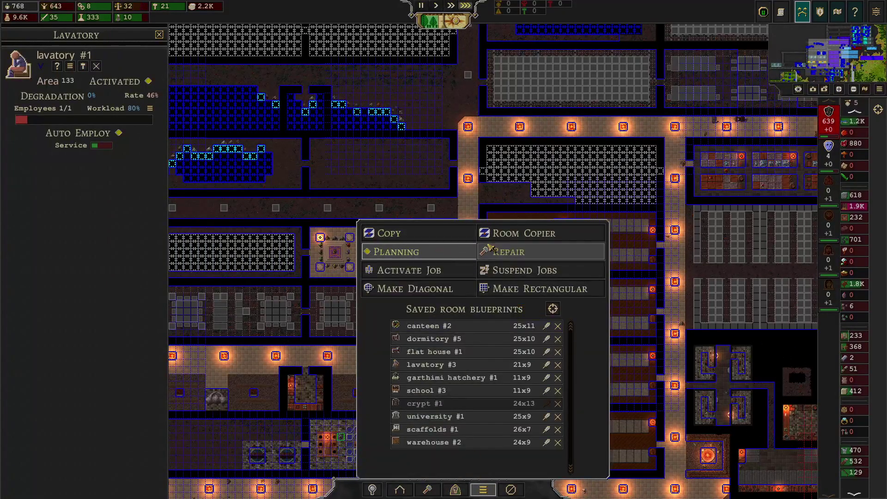
{"action": "left_click", "coordinate": [525, 233]}
{"action": "left_click", "coordinate": [392, 438]}
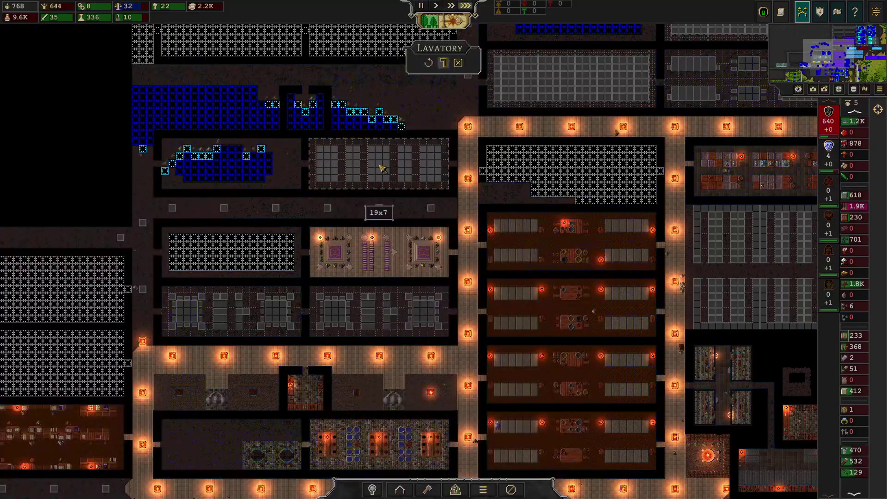
{"action": "left_click", "coordinate": [390, 164]}
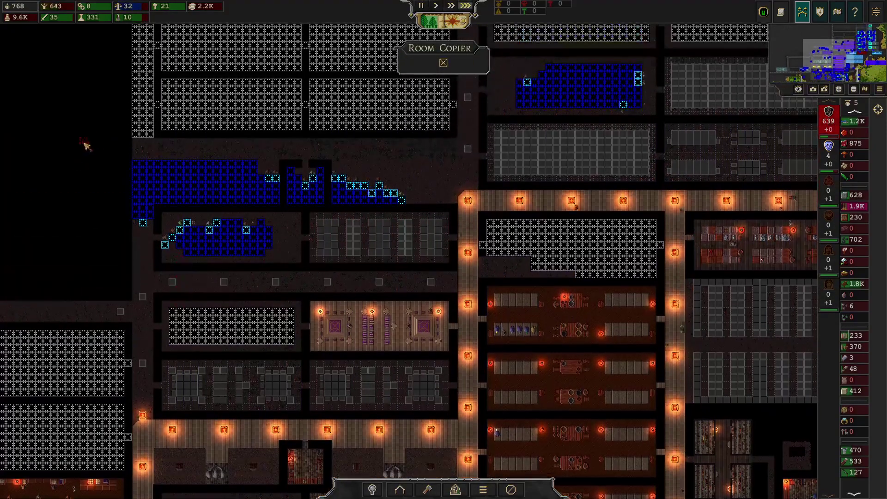
{"action": "right_click", "coordinate": [101, 201]}
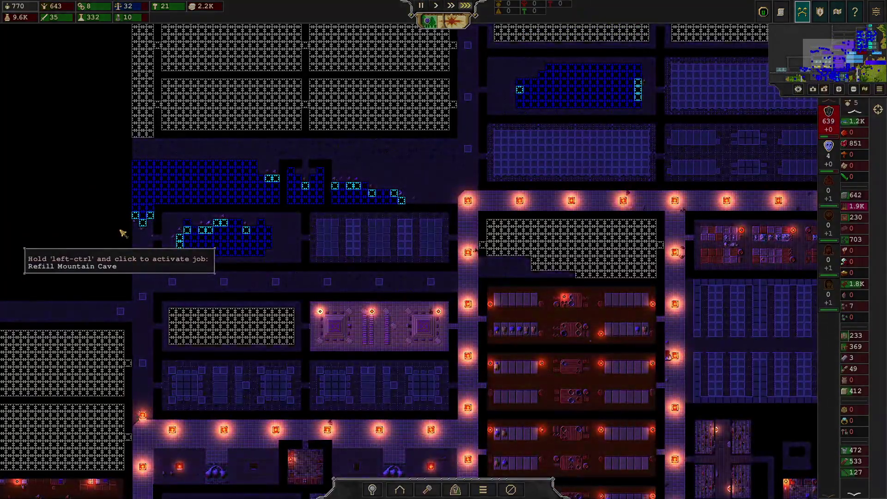
{"action": "key", "text": "a"}
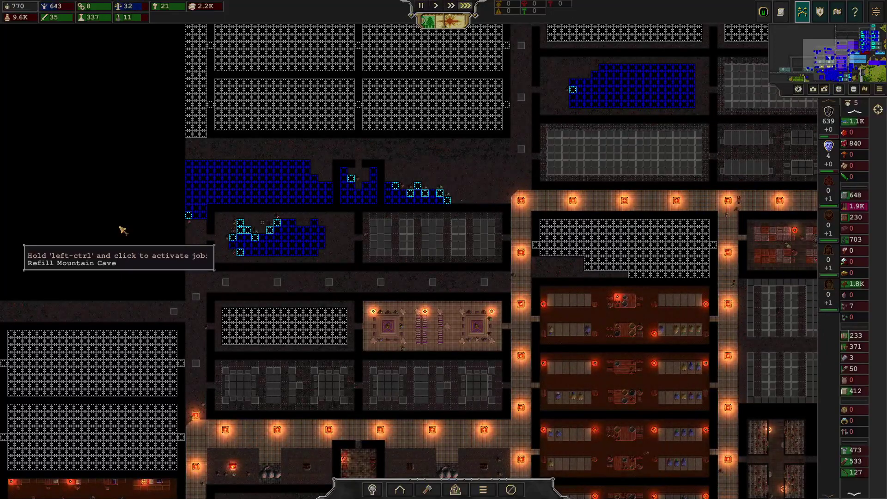
Step: Activate construction on the two dormant plots, the tailor and the papermaker rooms
{"action": "left_click", "coordinate": [483, 489]}
{"action": "scroll", "coordinate": [449, 277], "scroll_direction": "up", "scroll_amount": 2}
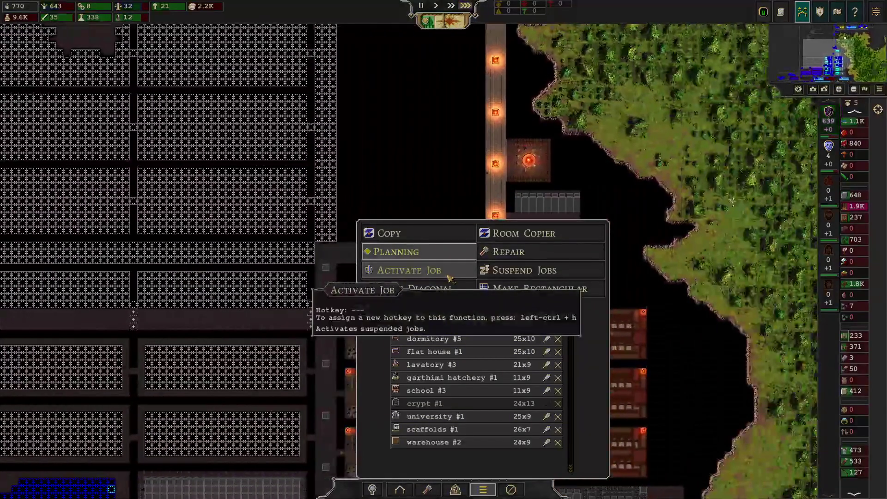
{"action": "left_click", "coordinate": [415, 271]}
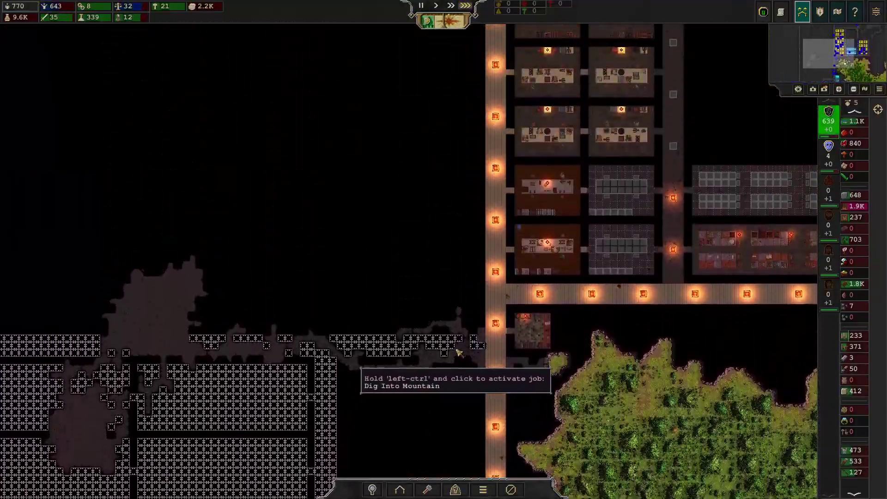
{"action": "key", "text": "d"}
{"action": "right_click", "coordinate": [514, 258]}
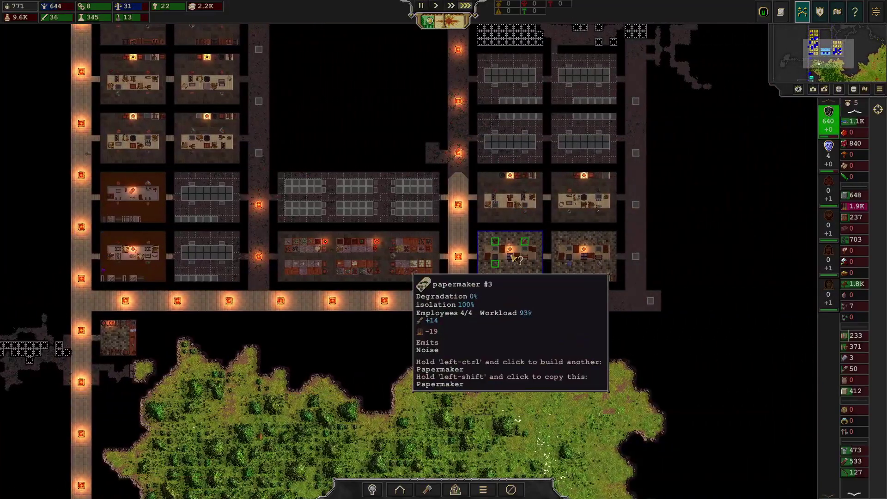
{"action": "key", "text": "w"}
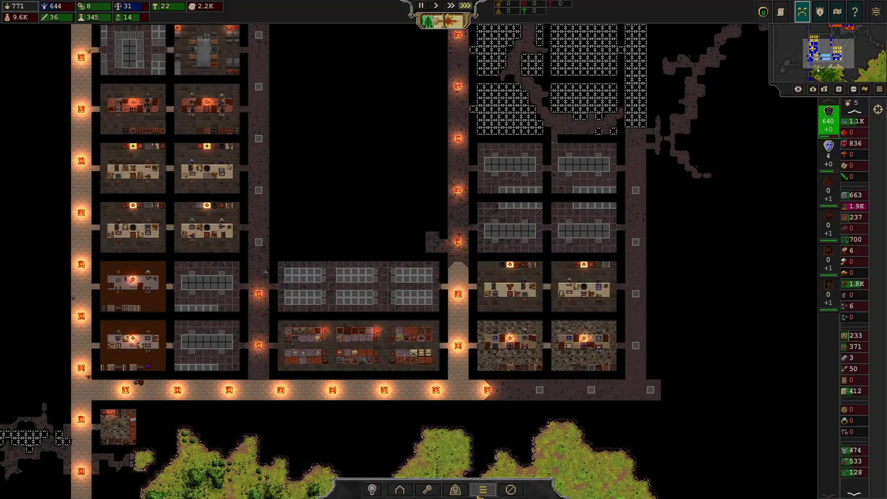
{"action": "left_click", "coordinate": [481, 490]}
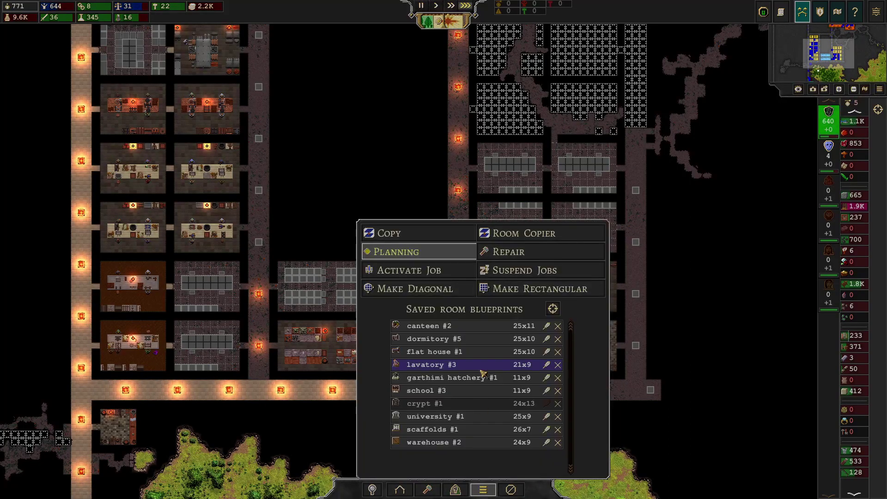
{"action": "left_click", "coordinate": [457, 271]}
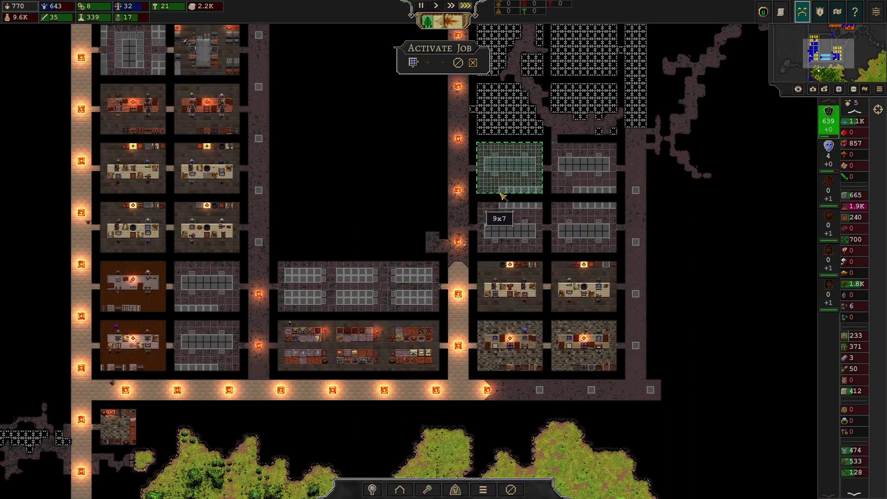
{"action": "left_click", "coordinate": [502, 197]}
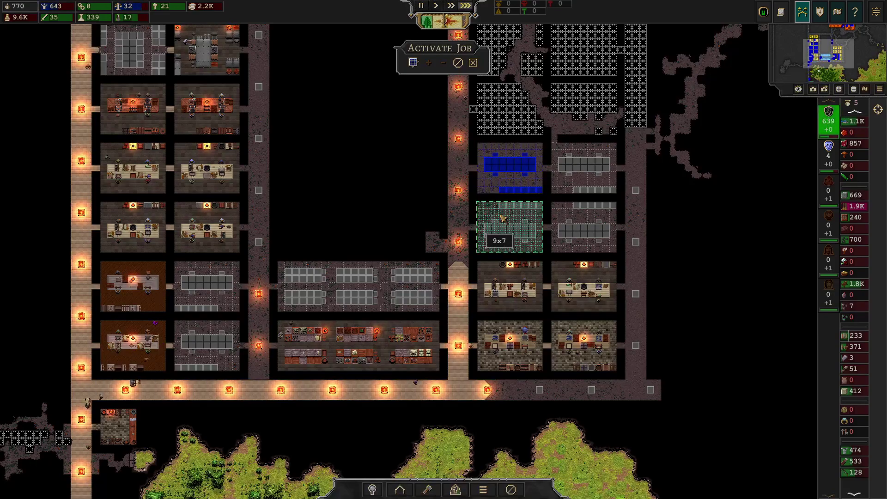
{"action": "left_click", "coordinate": [499, 219]}
{"action": "right_click", "coordinate": [347, 169]}
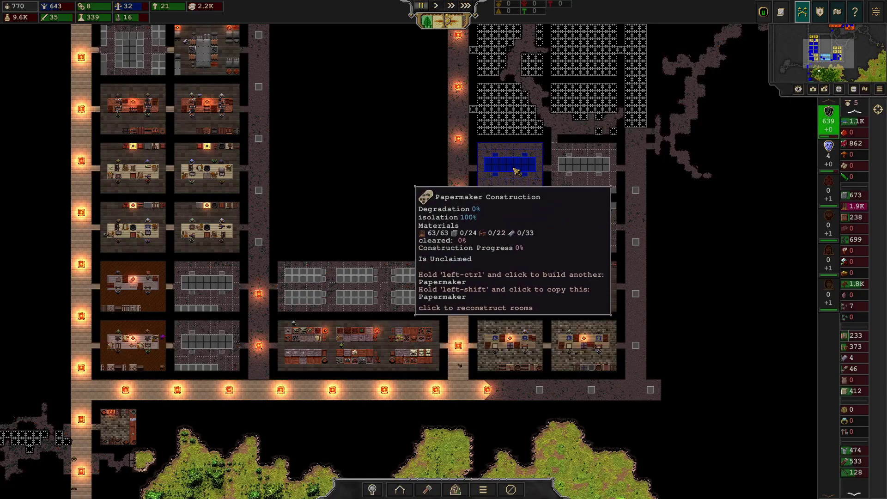
{"action": "left_click", "coordinate": [209, 7]}
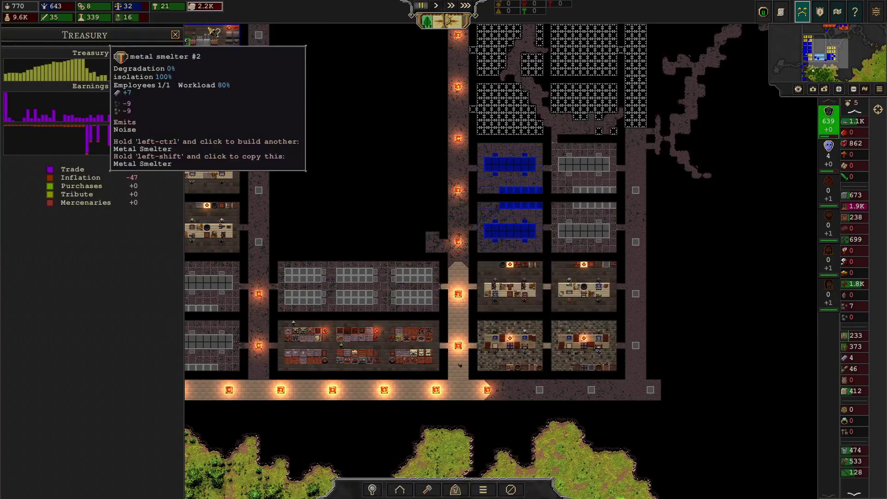
{"action": "left_click", "coordinate": [15, 16]}
{"action": "scroll", "coordinate": [129, 309], "scroll_direction": "down", "scroll_amount": 5}
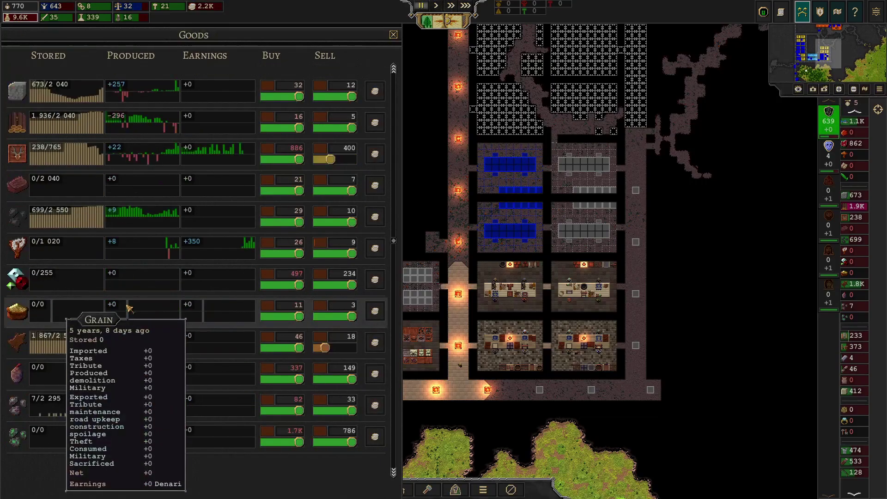
{"action": "scroll", "coordinate": [83, 312], "scroll_direction": "down", "scroll_amount": 5}
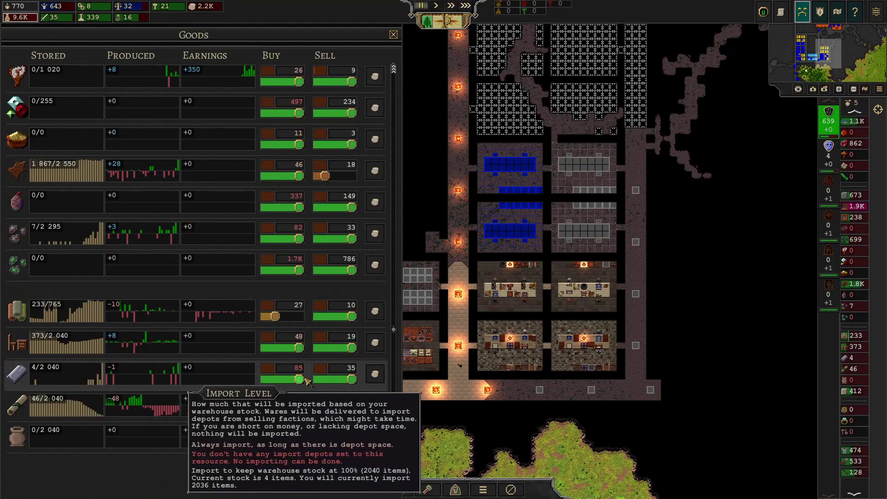
{"action": "left_click", "coordinate": [375, 374]}
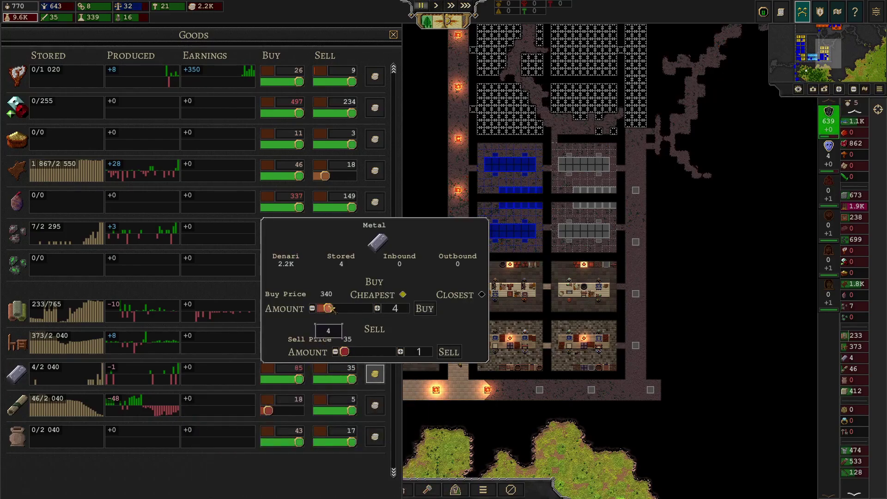
{"action": "left_click_drag", "start_coordinate": [336, 308], "coordinate": [361, 308]}
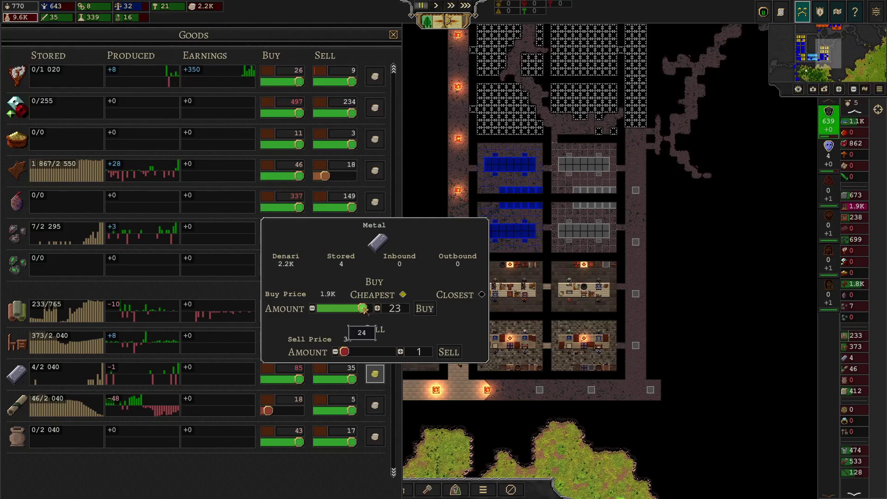
{"action": "left_click_drag", "start_coordinate": [361, 310], "coordinate": [316, 308]}
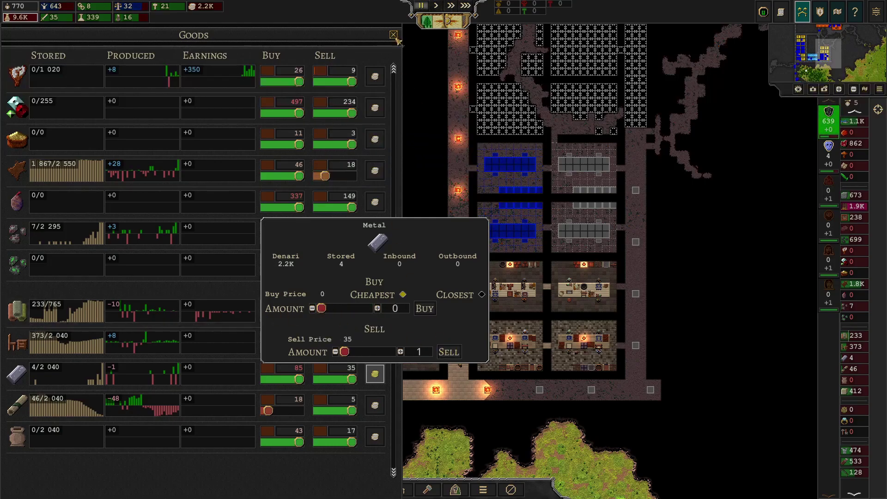
{"action": "left_click", "coordinate": [392, 34]}
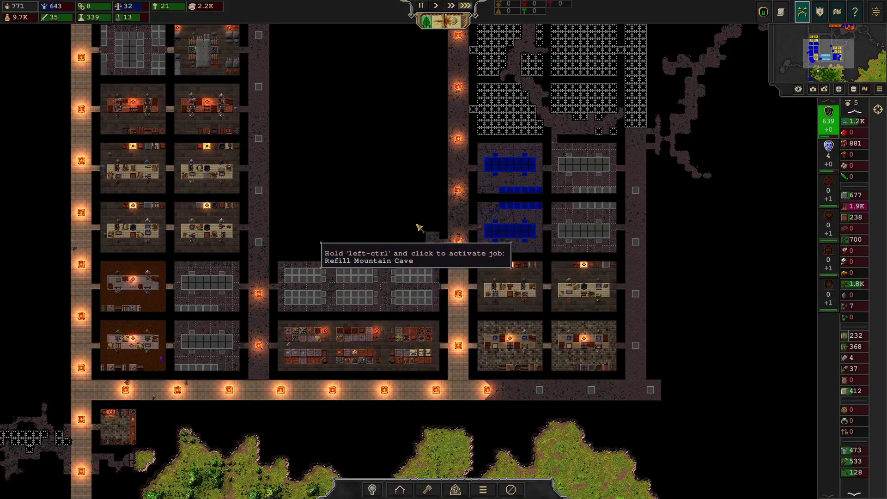
Step: Pan the map over the mountain and the blue construction rooms
{"action": "key", "text": "s"}
{"action": "key", "text": "a"}
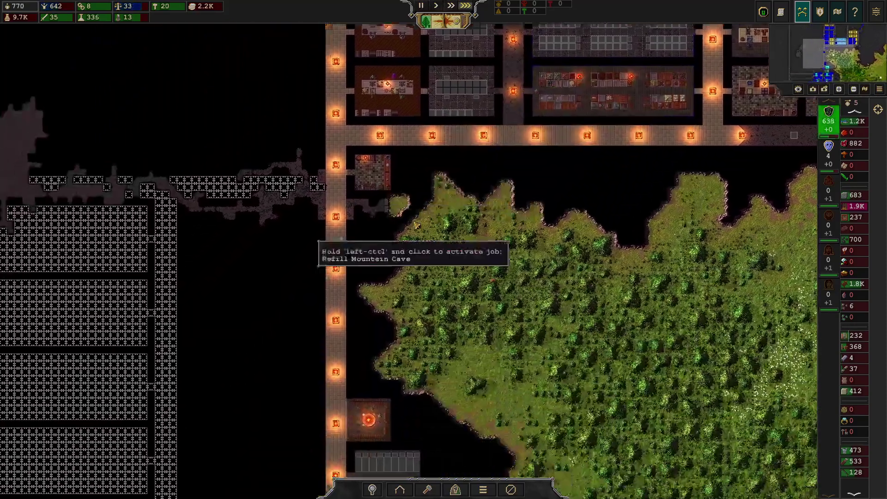
{"action": "key", "text": "d"}
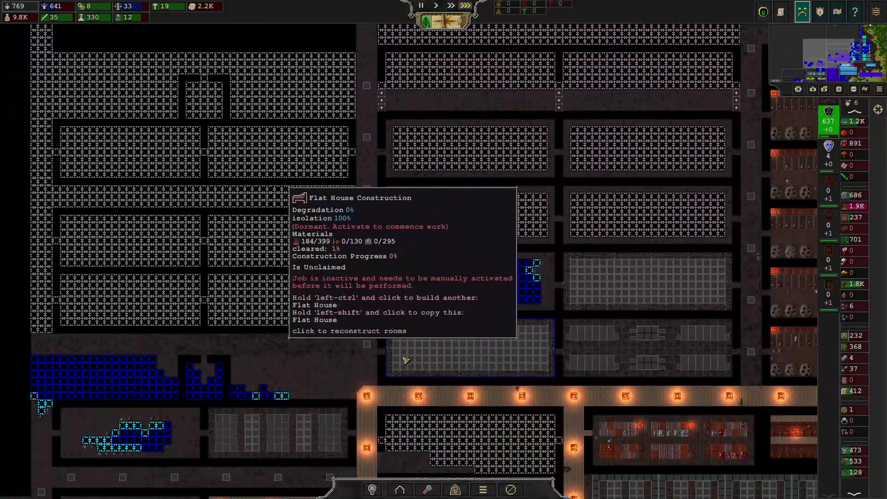
{"action": "key", "text": "s"}
{"action": "key", "text": "a"}
{"action": "key", "text": "s"}
Step: Inspect a janitor's details, close the janitor panels, and pan toward the dug tunnels
{"action": "left_click", "coordinate": [339, 336]}
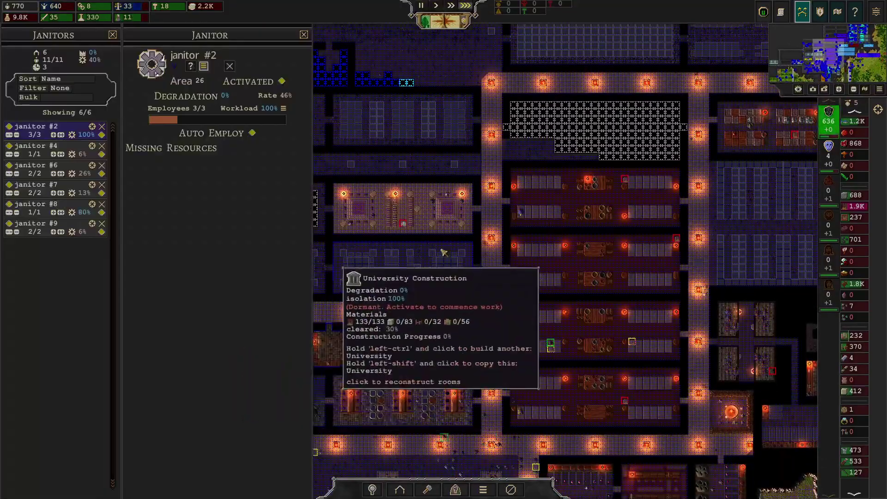
{"action": "scroll", "coordinate": [383, 314], "scroll_direction": "down", "scroll_amount": 5}
{"action": "key", "text": "w"}
{"action": "key", "text": "a"}
{"action": "scroll", "coordinate": [383, 313], "scroll_direction": "up", "scroll_amount": 5}
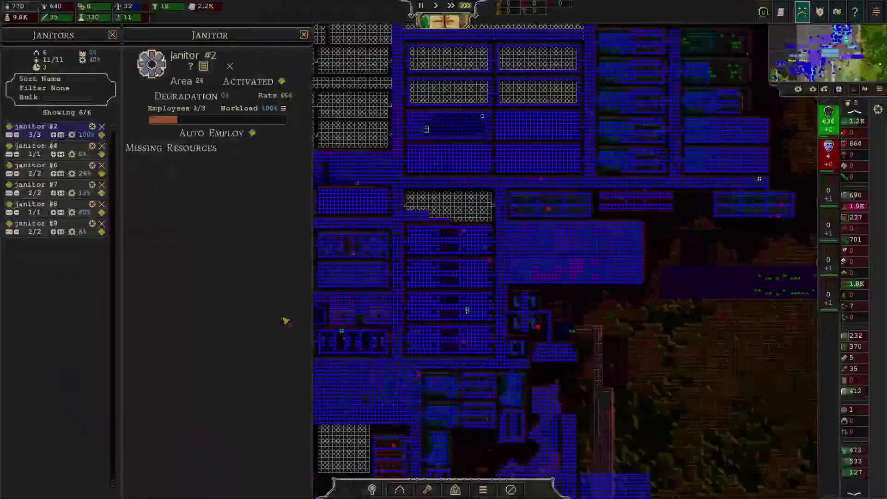
{"action": "scroll", "coordinate": [606, 318], "scroll_direction": "up", "scroll_amount": 2}
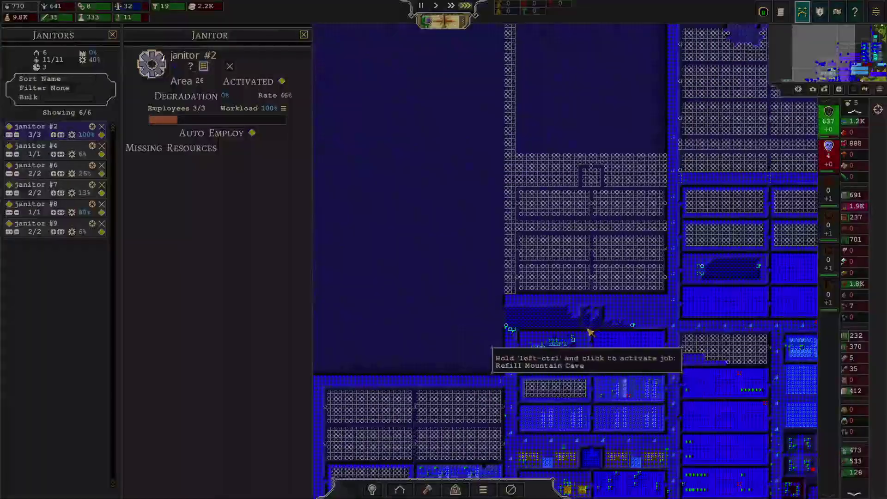
{"action": "scroll", "coordinate": [590, 333], "scroll_direction": "up", "scroll_amount": 2}
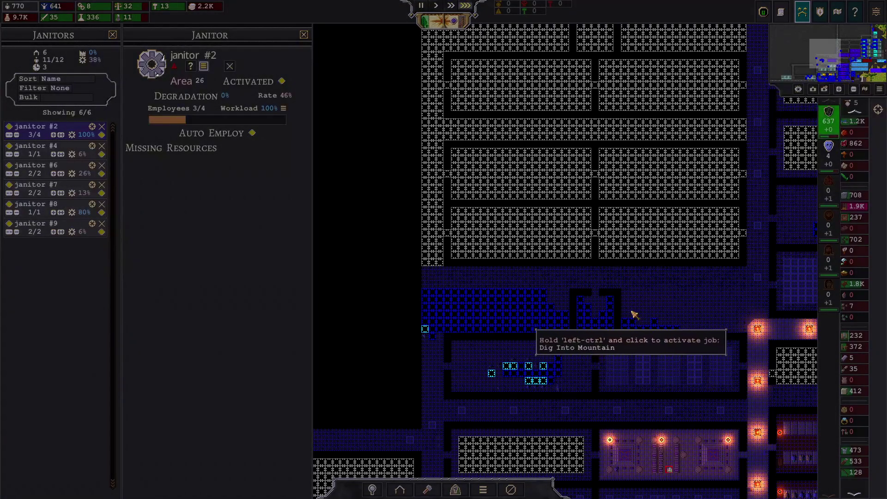
{"action": "left_click", "coordinate": [112, 35]}
{"action": "left_click", "coordinate": [182, 35]}
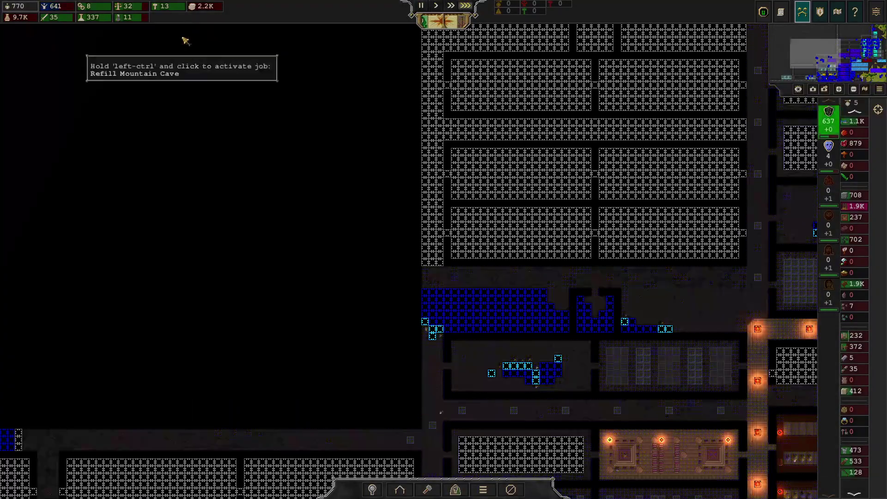
{"action": "scroll", "coordinate": [288, 241], "scroll_direction": "up", "scroll_amount": 2}
{"action": "key", "text": "s"}
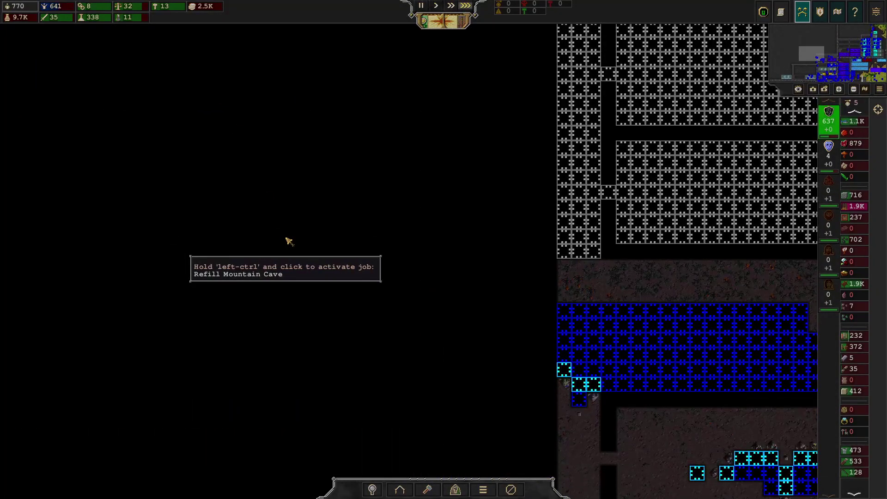
{"action": "key", "text": "d"}
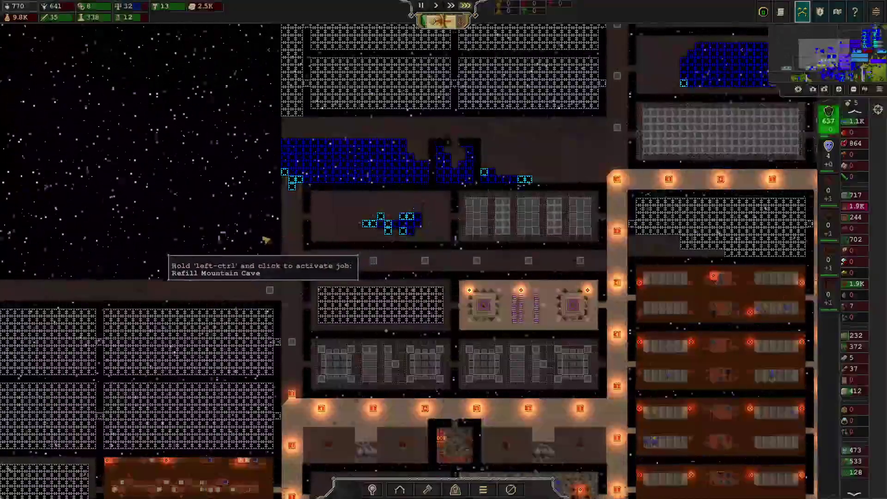
{"action": "key", "text": "w"}
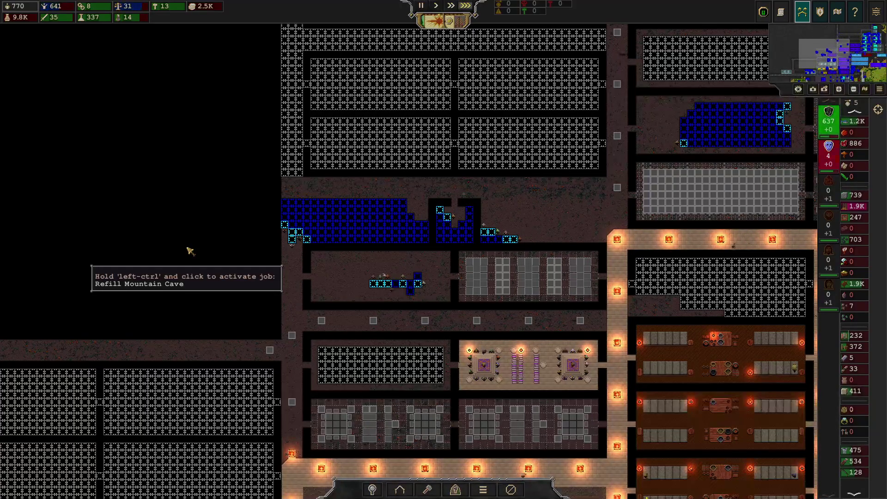
Step: Open the Citizens overview with its Population, Food and Services detail panels
{"action": "left_click", "coordinate": [55, 6]}
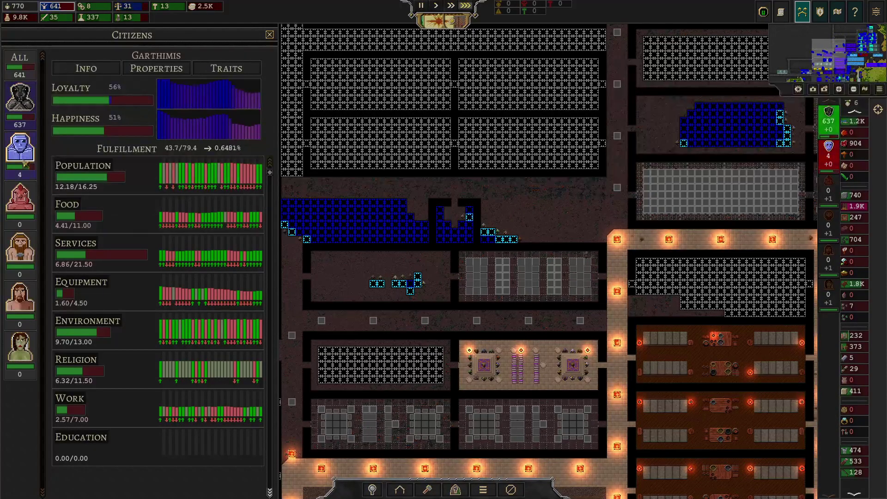
{"action": "left_click", "coordinate": [125, 174]}
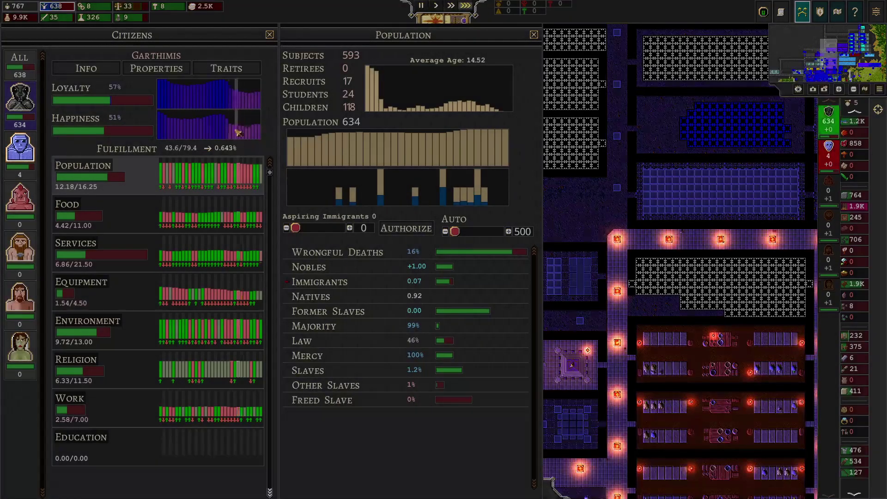
{"action": "left_click", "coordinate": [142, 221]}
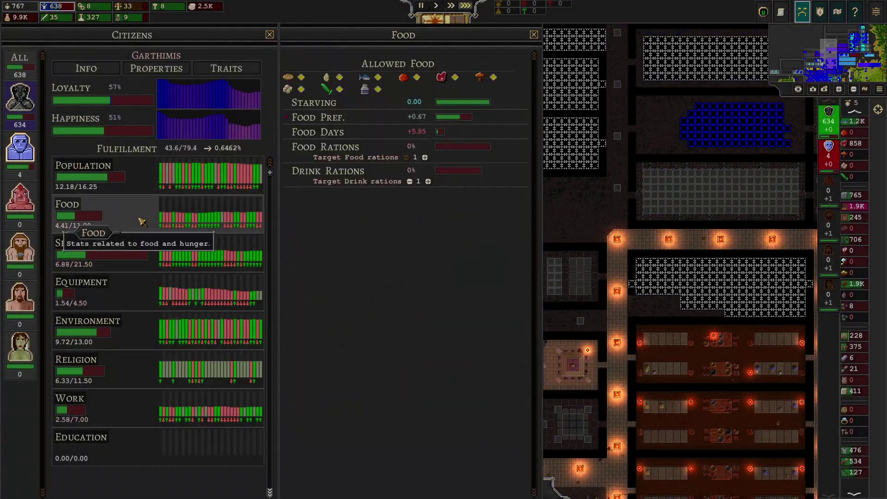
{"action": "left_click", "coordinate": [134, 261]}
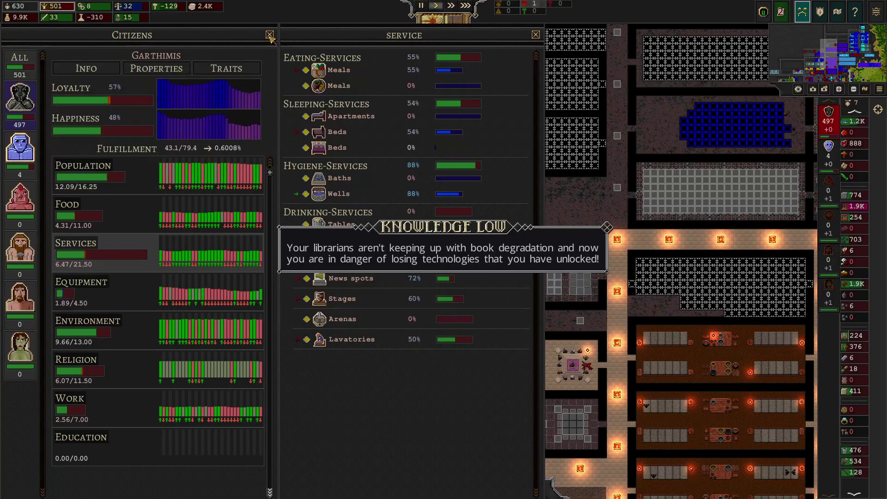
Step: Dismiss the Knowledge Low warning and close the Citizens and Service panels
{"action": "left_click", "coordinate": [608, 229]}
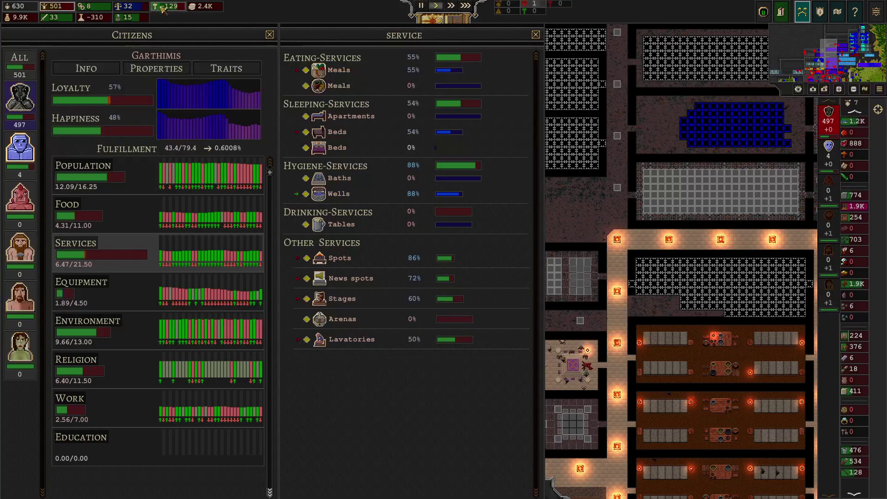
{"action": "mouse_move", "coordinate": [167, 5]}
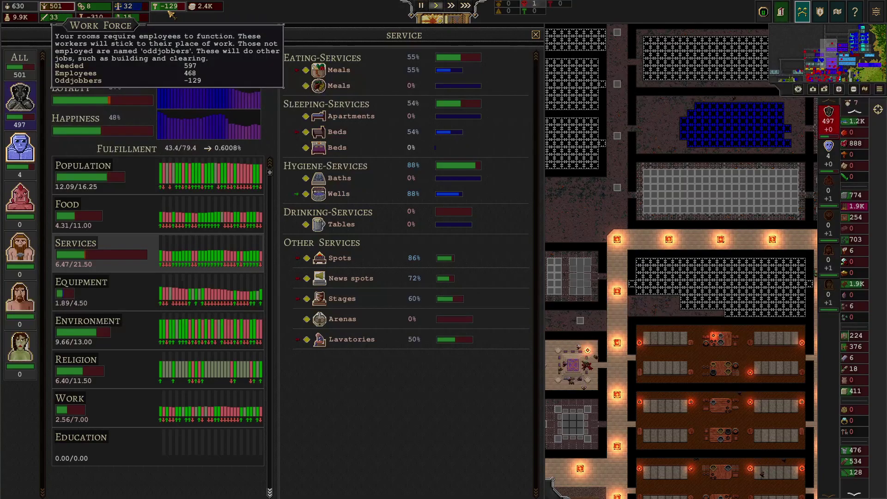
{"action": "left_click", "coordinate": [270, 34]}
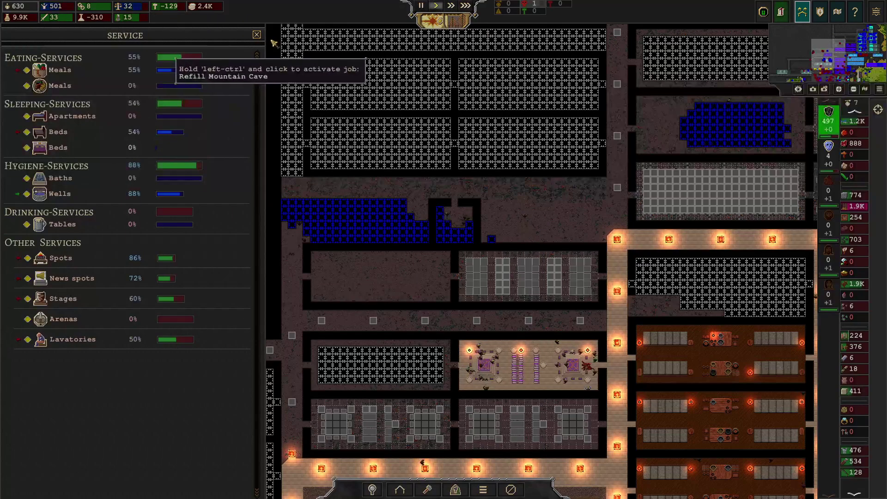
{"action": "left_click", "coordinate": [256, 35]}
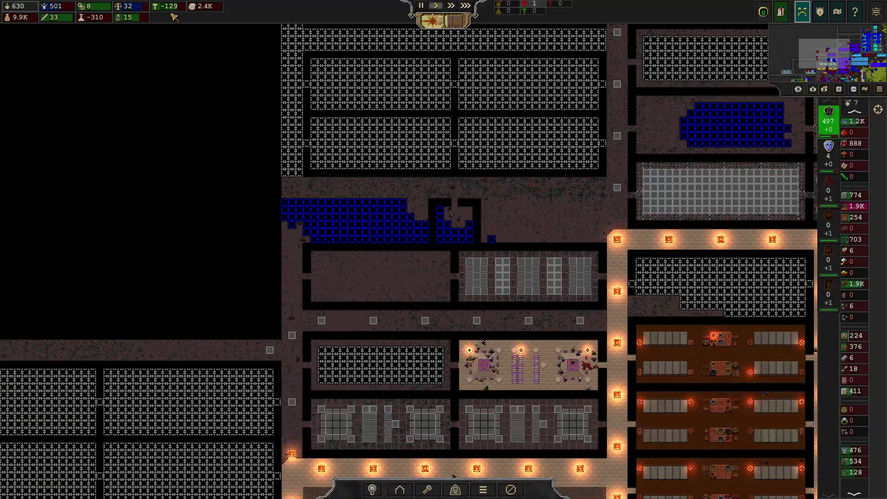
{"action": "mouse_move", "coordinate": [167, 6]}
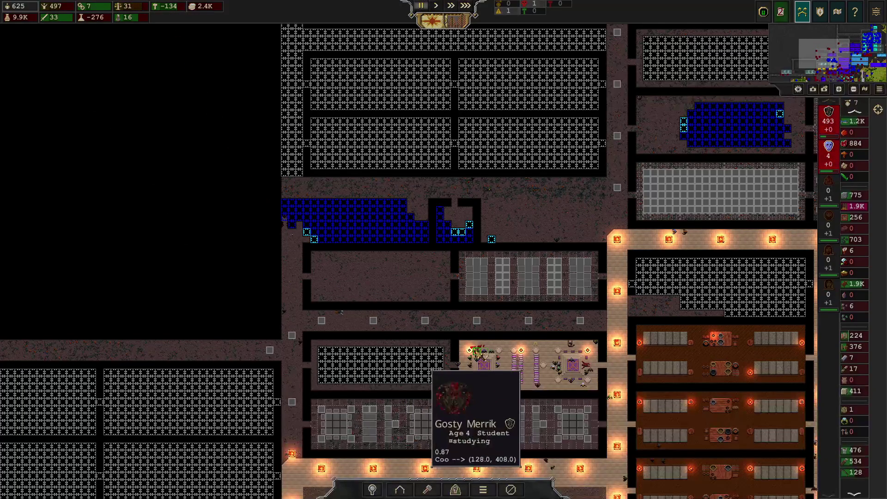
{"action": "scroll", "coordinate": [476, 351], "scroll_direction": "up", "scroll_amount": 4}
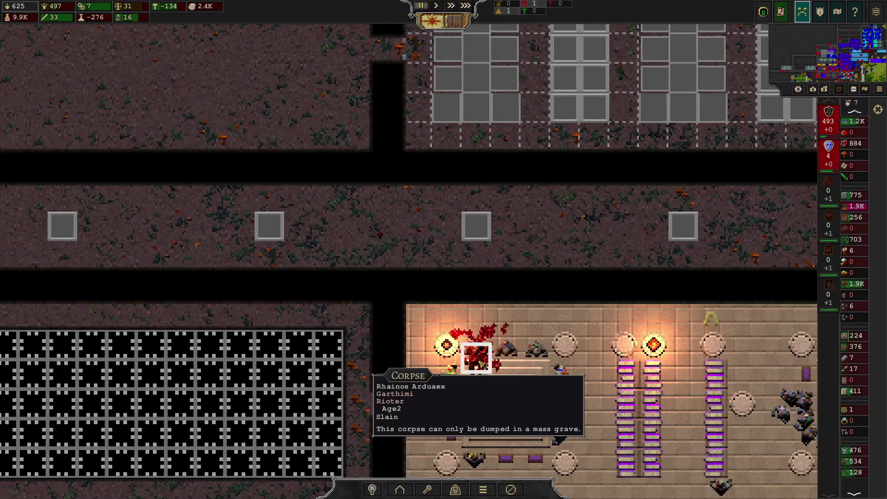
{"action": "scroll", "coordinate": [480, 362], "scroll_direction": "down", "scroll_amount": 1}
{"action": "scroll", "coordinate": [480, 362], "scroll_direction": "down", "scroll_amount": 1}
{"action": "scroll", "coordinate": [480, 364], "scroll_direction": "down", "scroll_amount": 1}
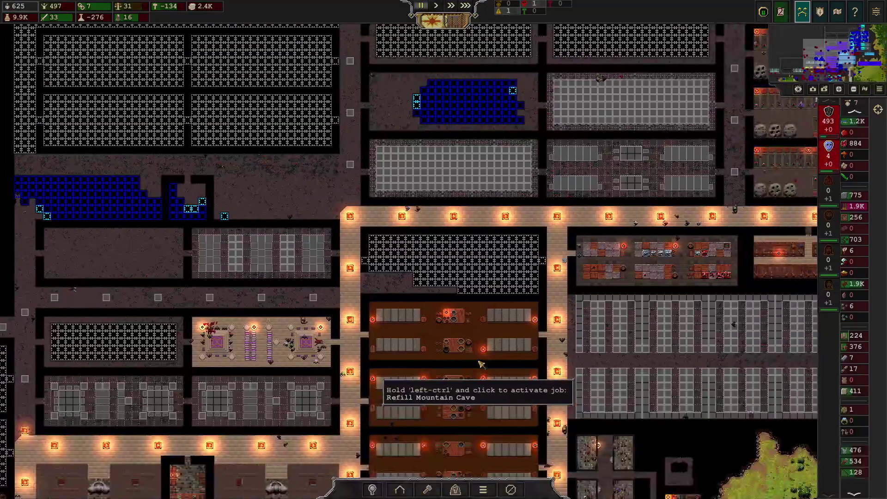
{"action": "key", "text": "s"}
{"action": "key", "text": "s"}
{"action": "key", "text": "s"}
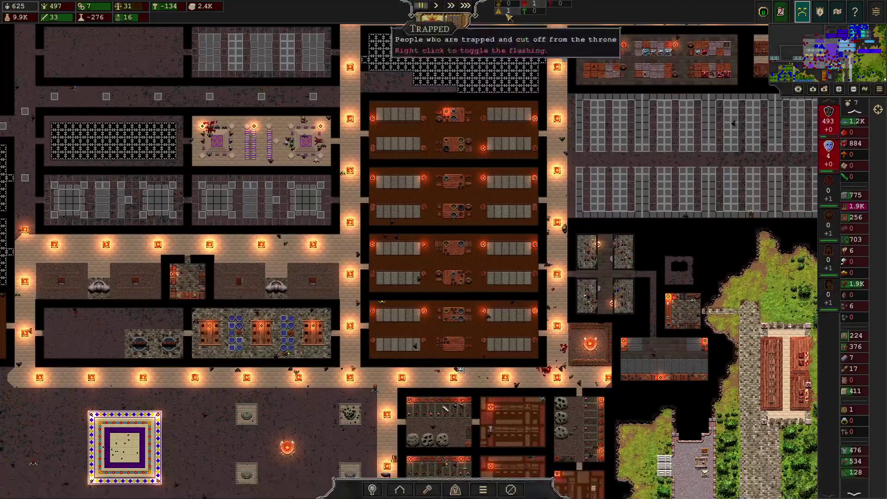
{"action": "left_click", "coordinate": [508, 14]}
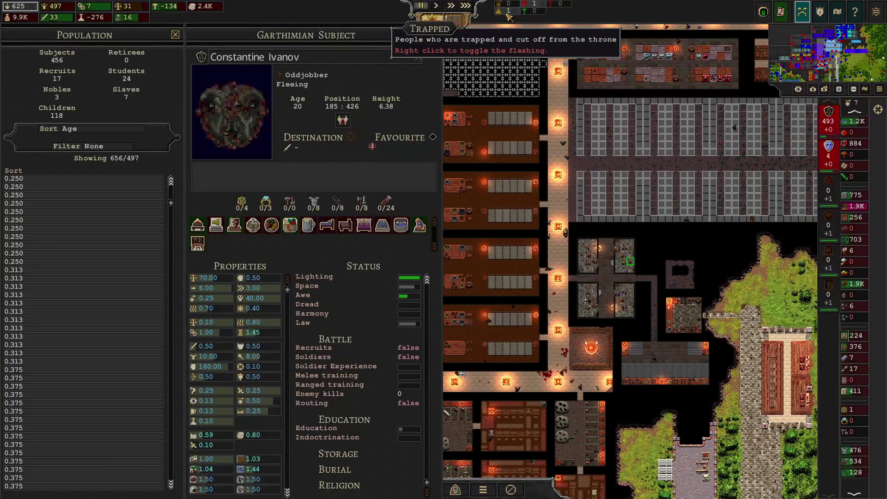
{"action": "left_click", "coordinate": [176, 35]}
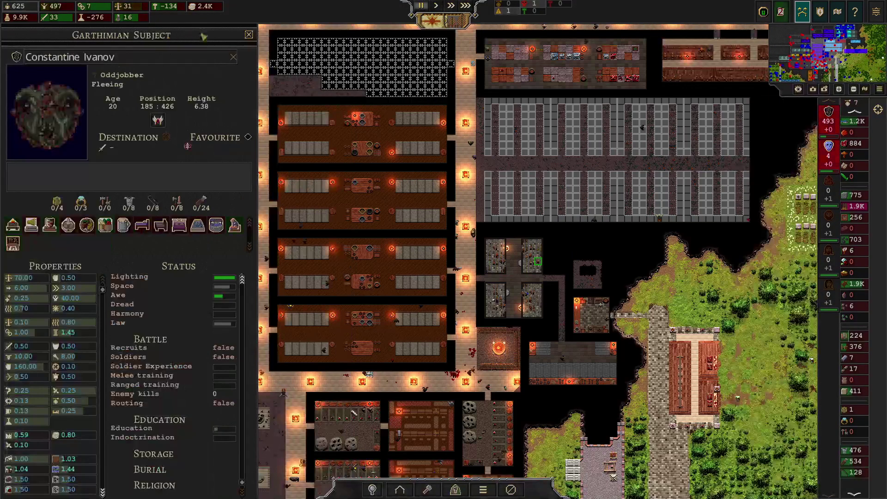
{"action": "left_click", "coordinate": [248, 35]}
{"action": "key", "text": "a"}
{"action": "key", "text": "s"}
{"action": "key", "text": "s"}
{"action": "key", "text": "d"}
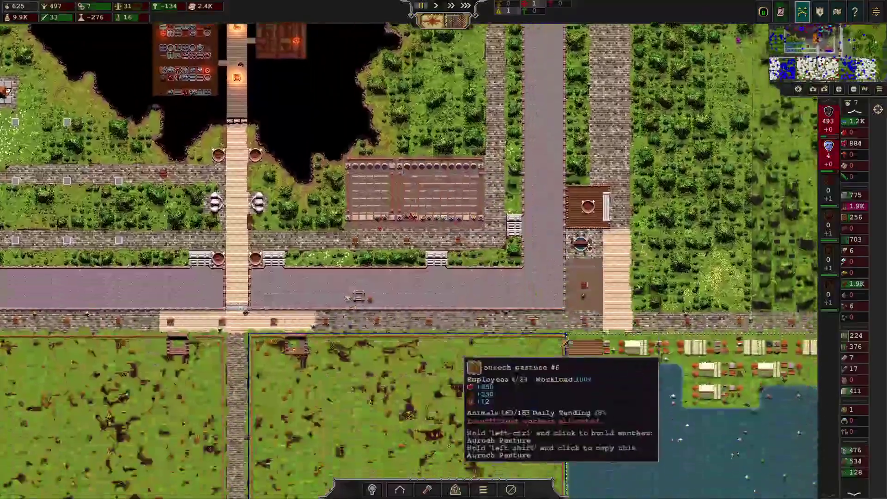
{"action": "left_click", "coordinate": [580, 382]}
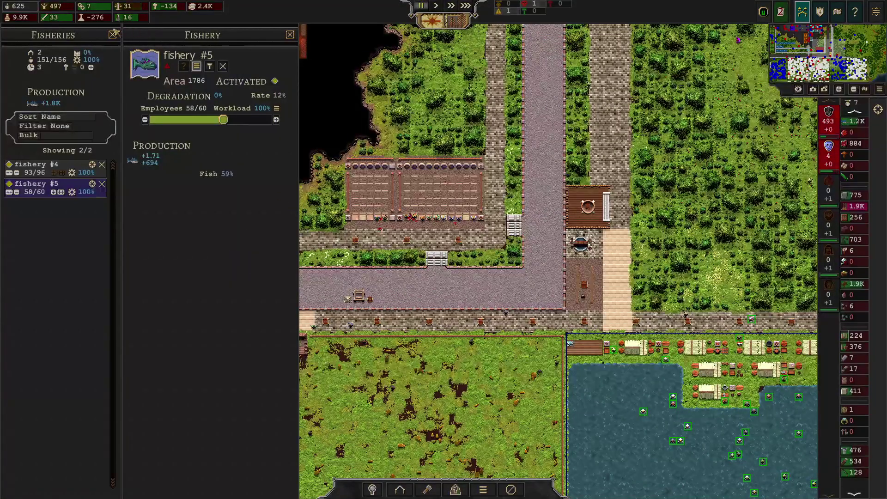
{"action": "left_click", "coordinate": [114, 35]}
{"action": "left_click", "coordinate": [164, 36]}
{"action": "key", "text": "w"}
{"action": "key", "text": "w"}
{"action": "scroll", "coordinate": [414, 394], "scroll_direction": "down", "scroll_amount": 1}
{"action": "key", "text": "a"}
{"action": "scroll", "coordinate": [414, 394], "scroll_direction": "up", "scroll_amount": 1}
{"action": "key", "text": "a"}
{"action": "scroll", "coordinate": [402, 397], "scroll_direction": "down", "scroll_amount": 2}
{"action": "scroll", "coordinate": [388, 409], "scroll_direction": "down", "scroll_amount": 2}
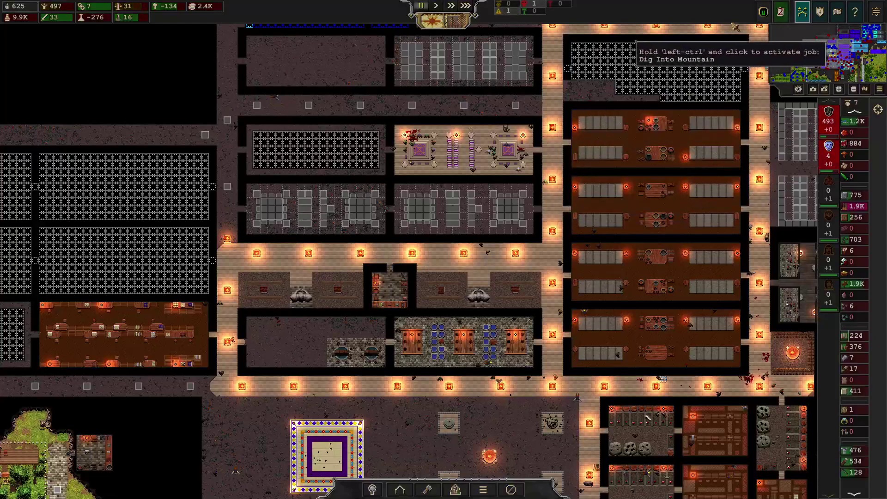
{"action": "left_click", "coordinate": [781, 12]}
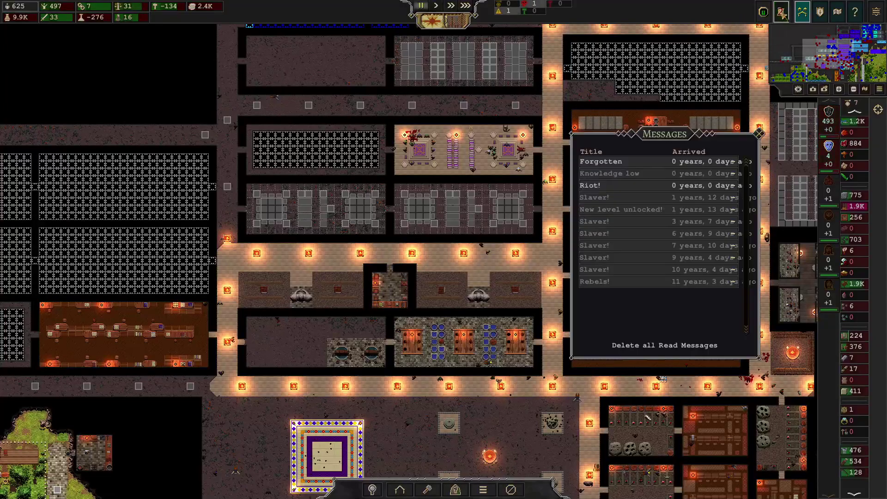
{"action": "left_click", "coordinate": [617, 187]}
{"action": "left_click", "coordinate": [607, 186]}
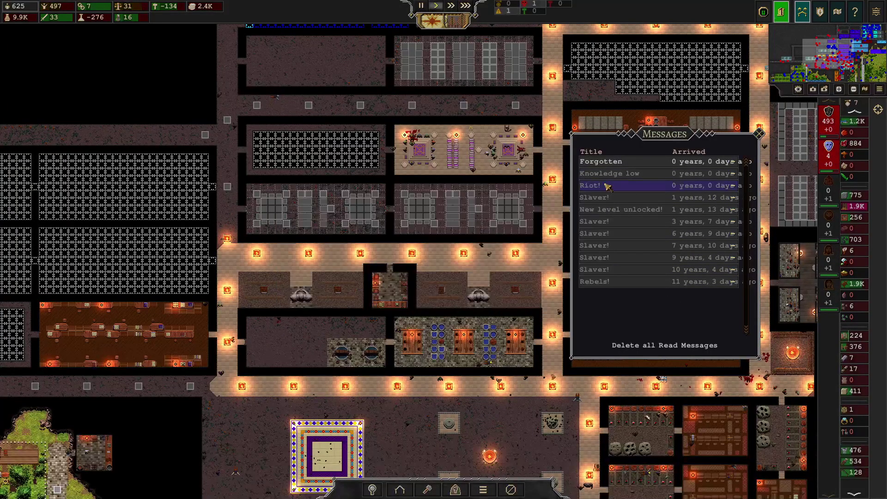
{"action": "left_click", "coordinate": [620, 162]}
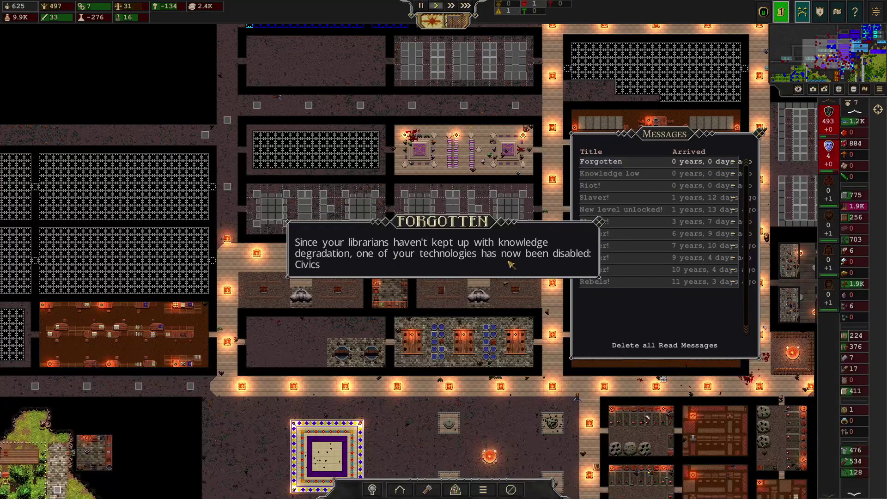
{"action": "left_click", "coordinate": [549, 240]}
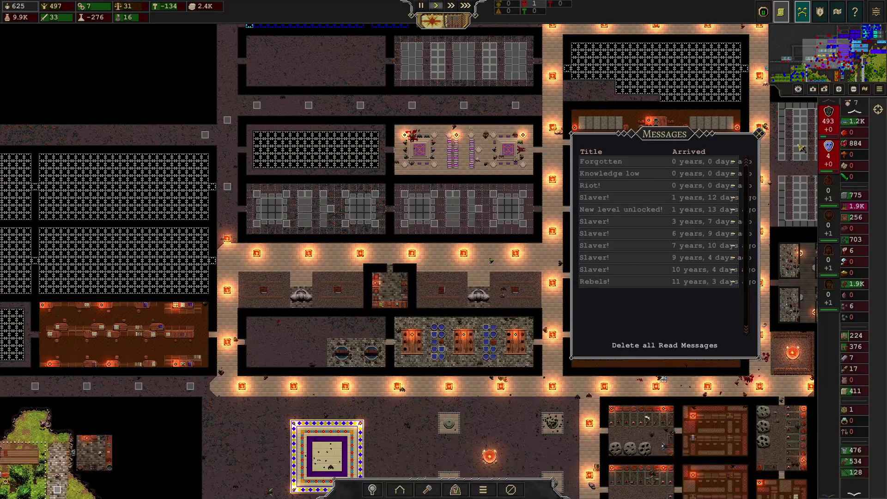
{"action": "left_click", "coordinate": [760, 134]}
{"action": "left_click", "coordinate": [90, 17]}
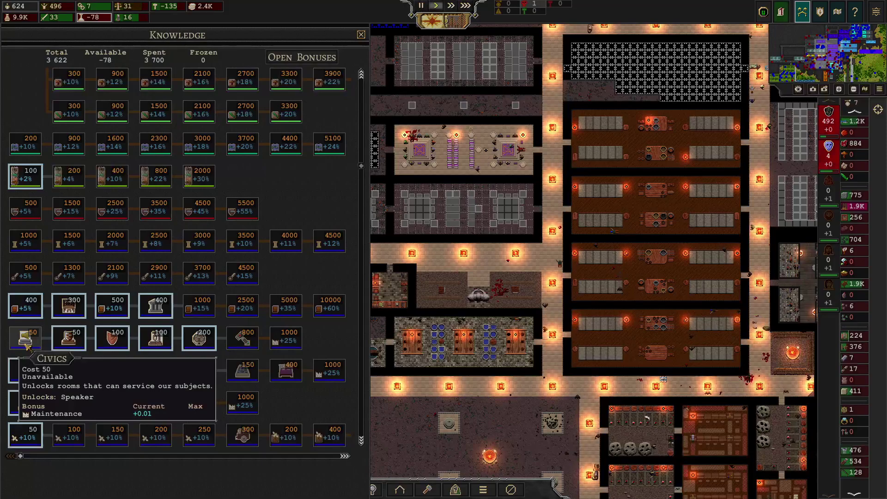
{"action": "left_click", "coordinate": [360, 34]}
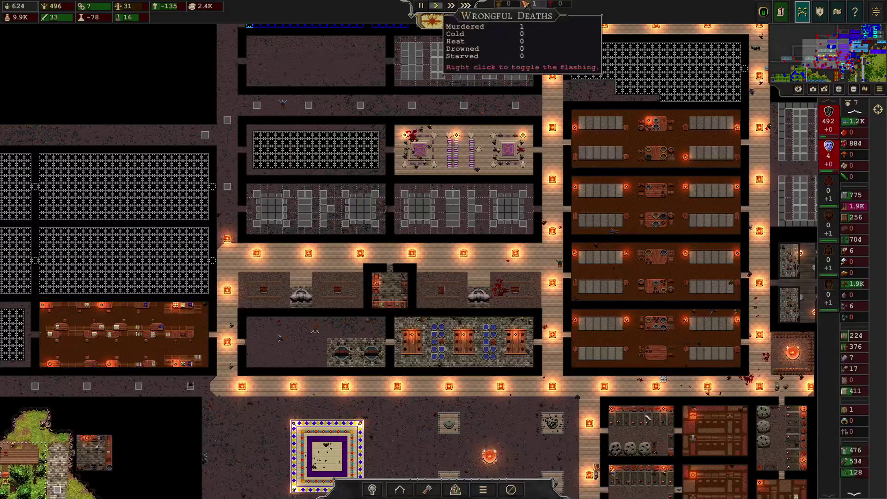
{"action": "key", "text": "shift+Up"}
{"action": "key", "text": "shift+Right"}
{"action": "scroll", "coordinate": [209, 247], "scroll_direction": "up", "scroll_amount": 2}
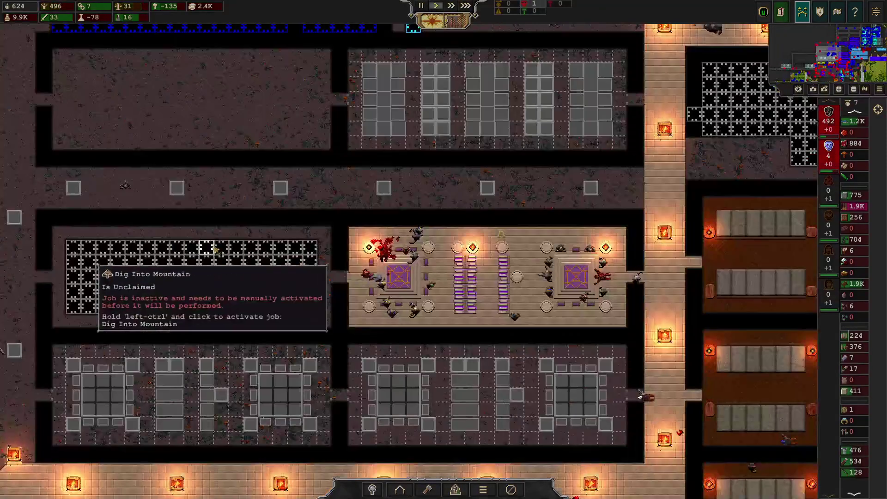
{"action": "scroll", "coordinate": [208, 248], "scroll_direction": "down", "scroll_amount": 2}
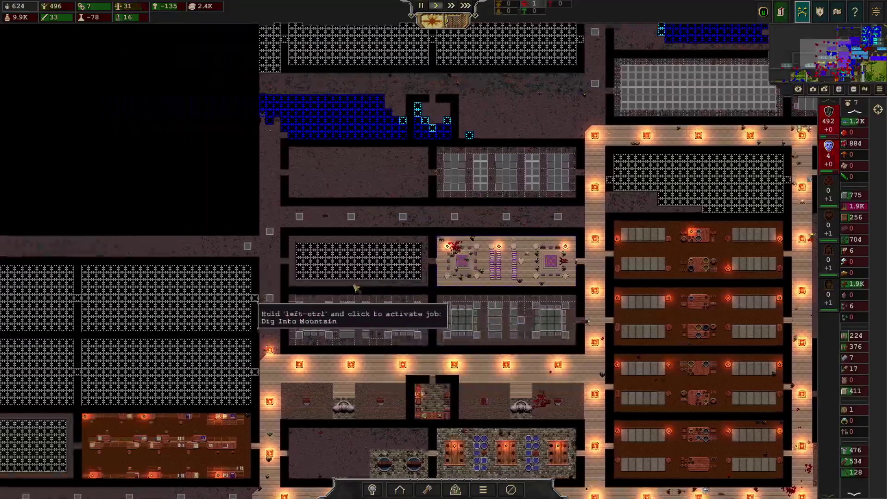
{"action": "scroll", "coordinate": [355, 288], "scroll_direction": "down", "scroll_amount": 2}
{"action": "scroll", "coordinate": [355, 288], "scroll_direction": "down", "scroll_amount": 2}
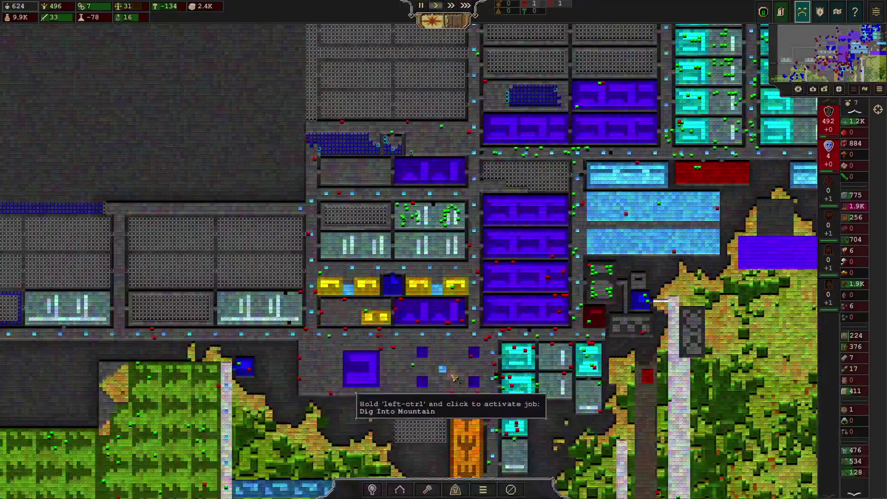
{"action": "scroll", "coordinate": [454, 377], "scroll_direction": "up", "scroll_amount": 3}
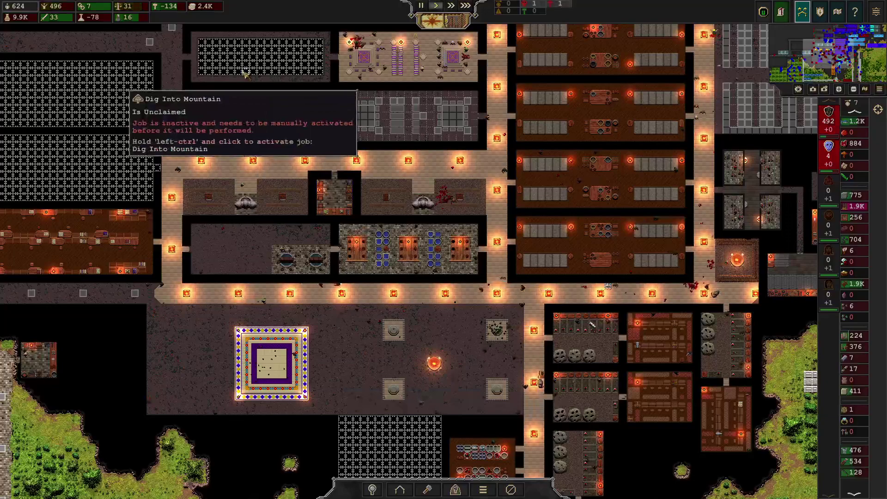
{"action": "left_click", "coordinate": [820, 12]}
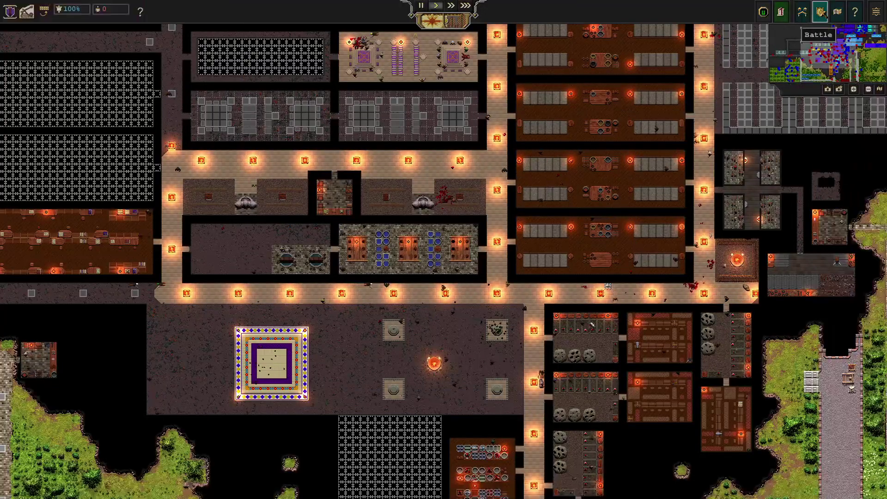
{"action": "left_click", "coordinate": [837, 12]}
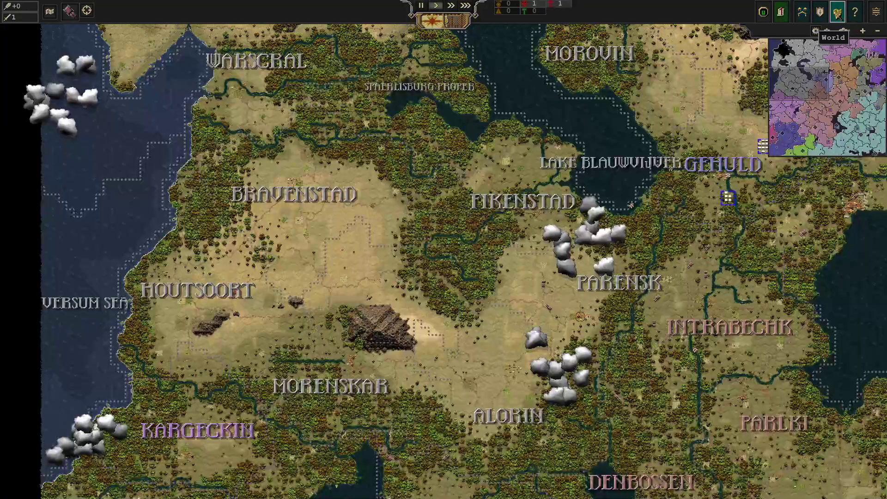
{"action": "left_click", "coordinate": [820, 11]}
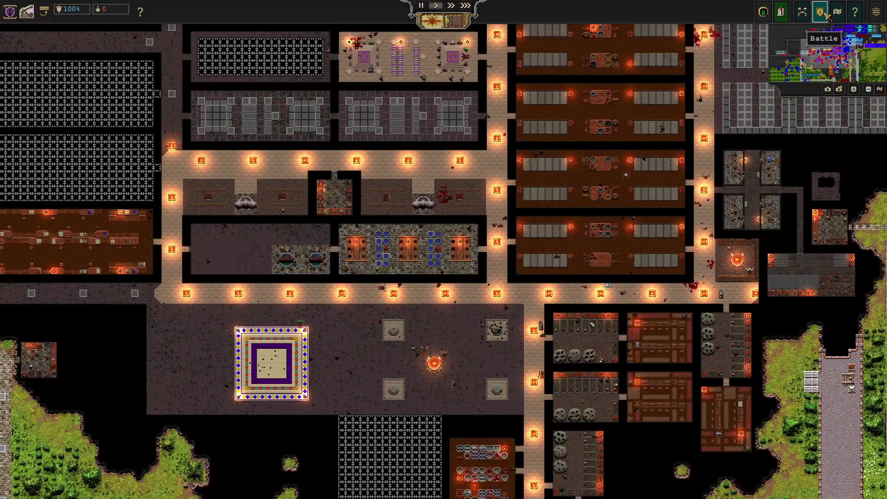
{"action": "left_click", "coordinate": [819, 14]}
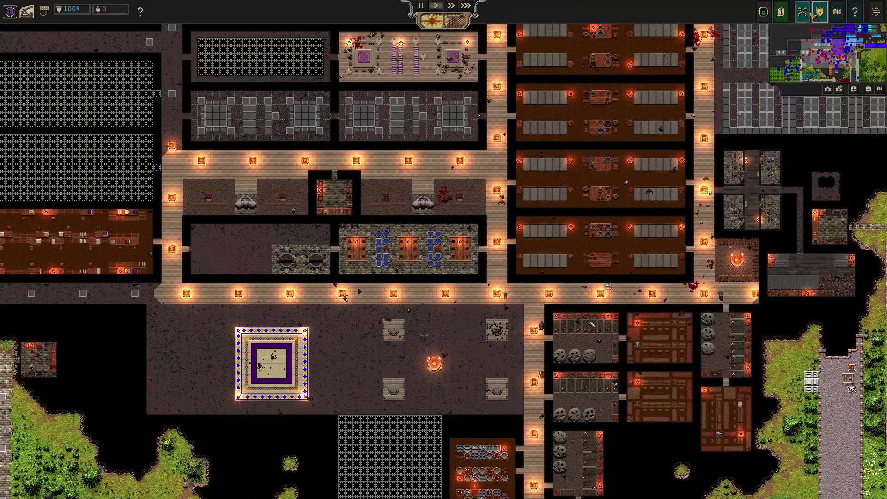
{"action": "left_click", "coordinate": [817, 15]}
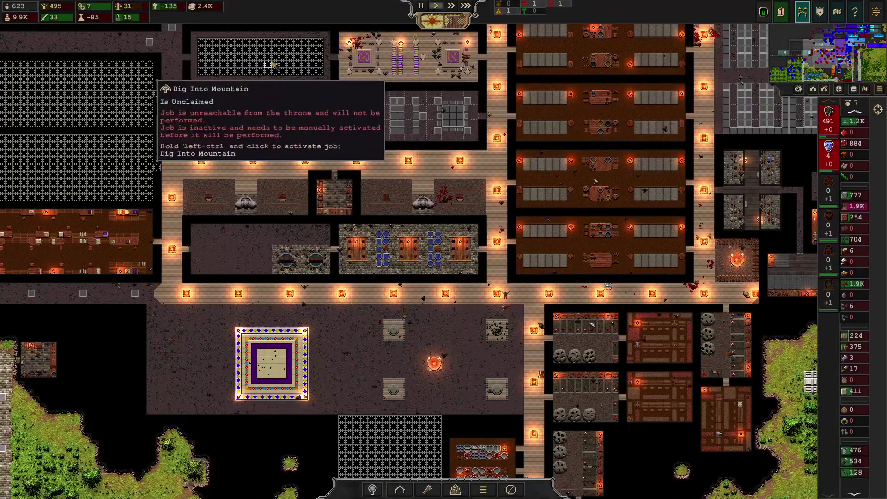
{"action": "left_click", "coordinate": [50, 17]}
{"action": "mouse_move", "coordinate": [339, 147]}
{"action": "left_click", "coordinate": [419, 35]}
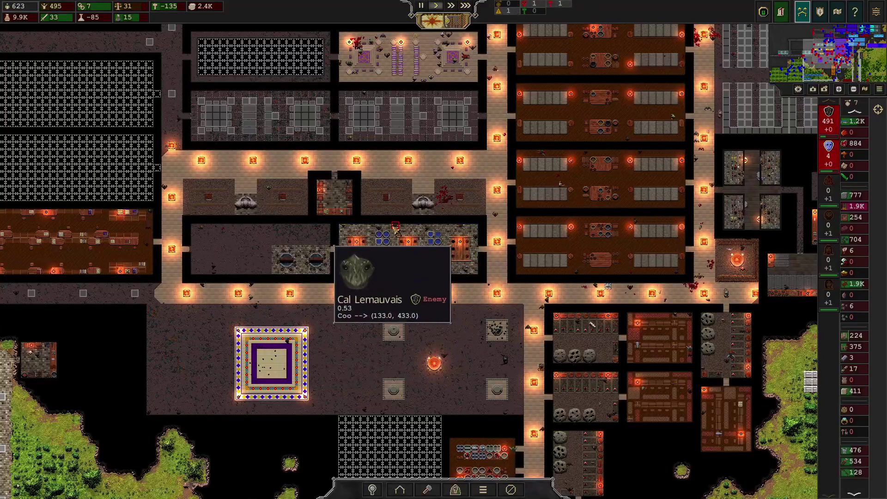
{"action": "scroll", "coordinate": [395, 227], "scroll_direction": "up", "scroll_amount": 5}
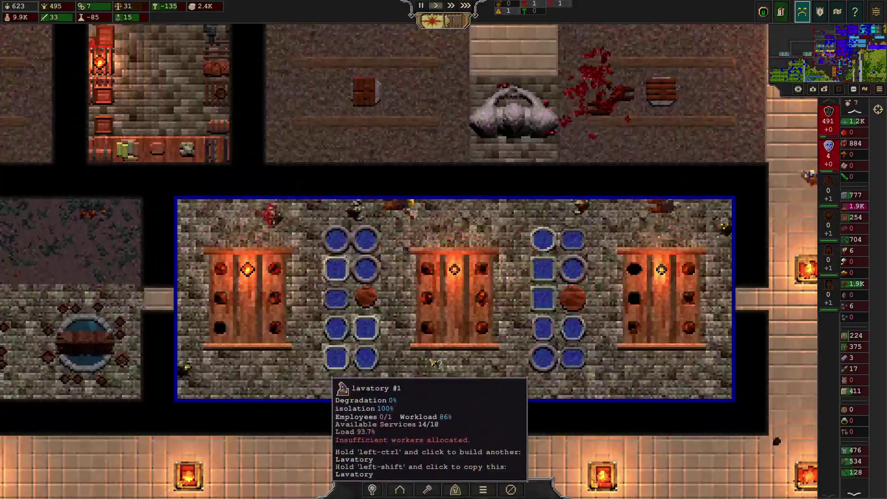
{"action": "scroll", "coordinate": [433, 361], "scroll_direction": "down", "scroll_amount": 5}
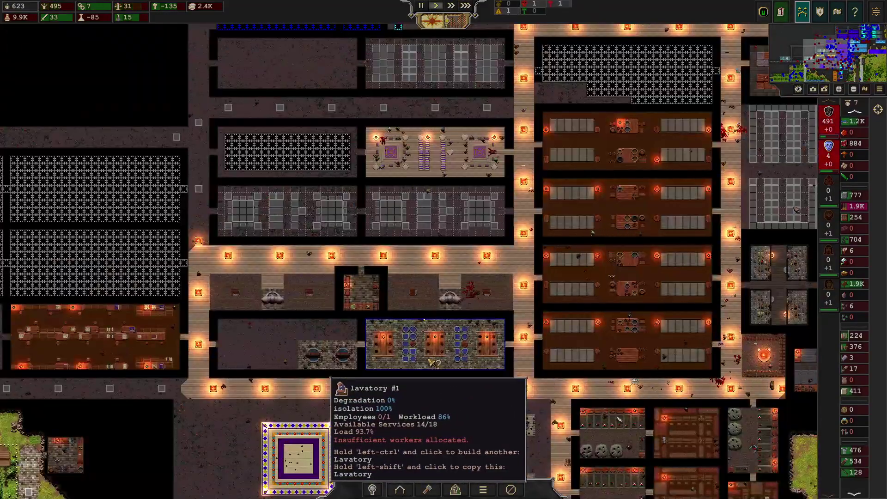
Step: Look over fishery #5's details, then close the fisheries panels
{"action": "key", "text": "s"}
{"action": "scroll", "coordinate": [433, 362], "scroll_direction": "down", "scroll_amount": 2}
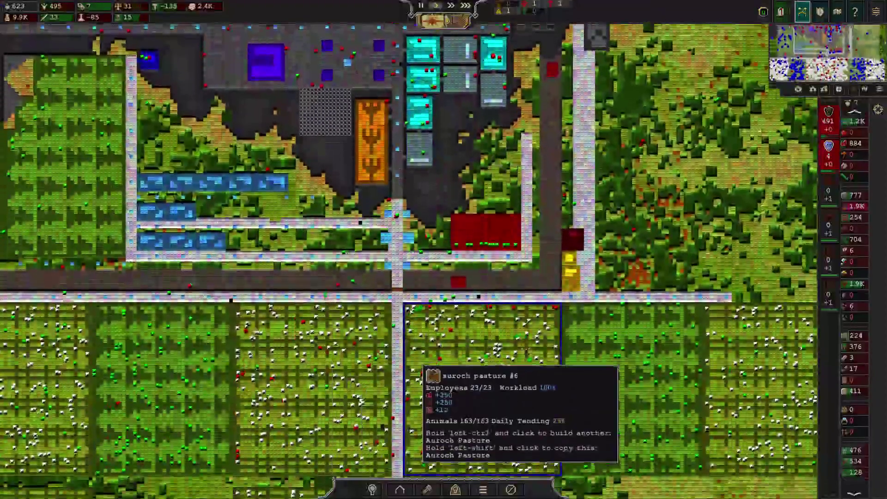
{"action": "left_click", "coordinate": [624, 346]}
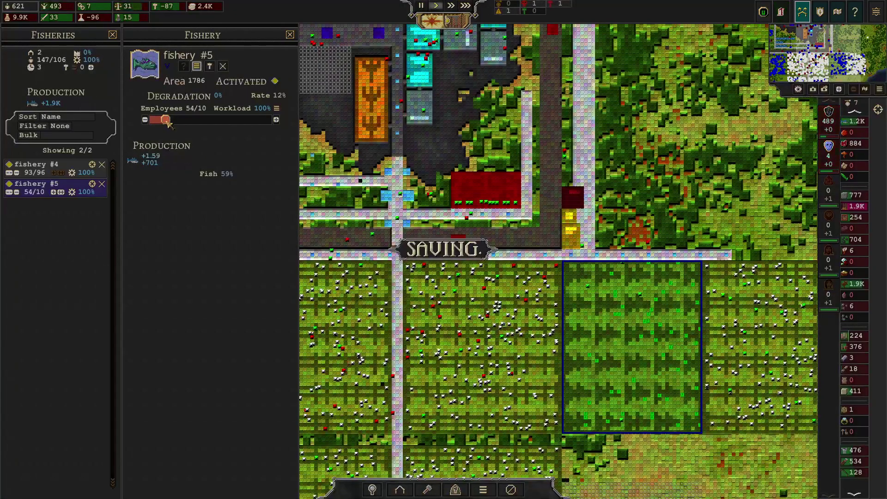
{"action": "left_click", "coordinate": [113, 35]}
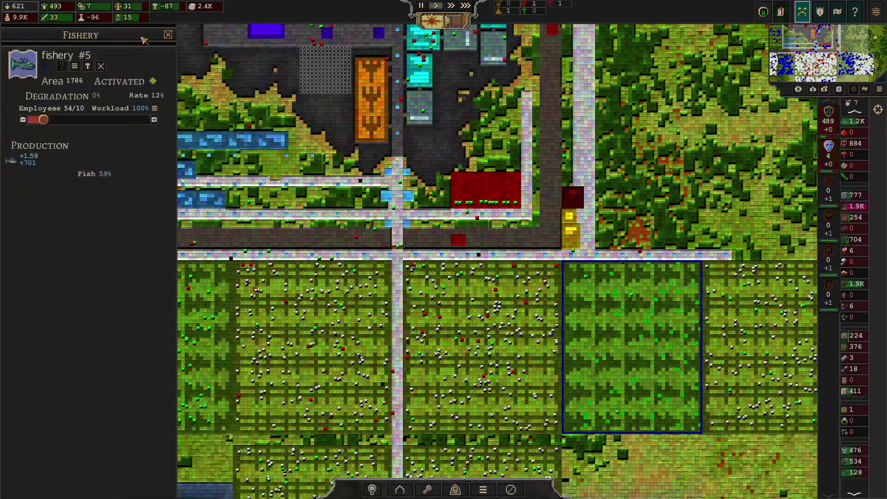
{"action": "left_click", "coordinate": [168, 35]}
Step: Check archery range #2's details, then close its list and panel
{"action": "left_click", "coordinate": [361, 218]}
{"action": "scroll", "coordinate": [357, 237], "scroll_direction": "up", "scroll_amount": 2}
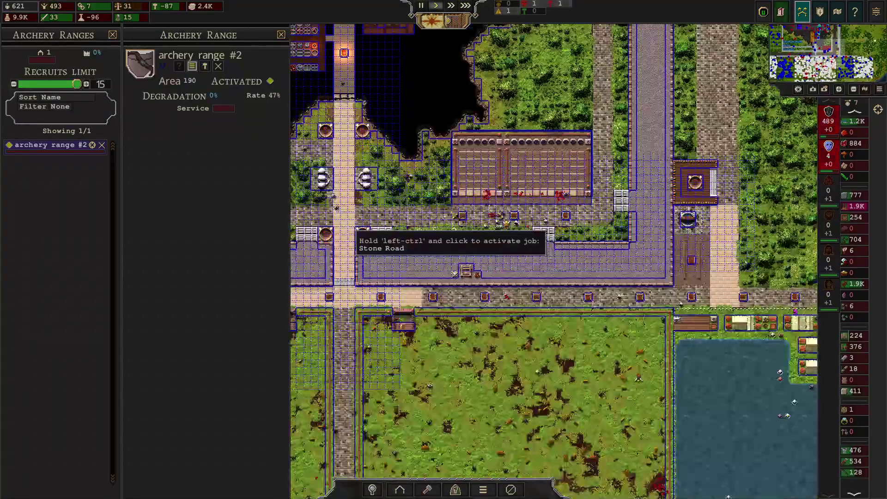
{"action": "scroll", "coordinate": [451, 209], "scroll_direction": "up", "scroll_amount": 2}
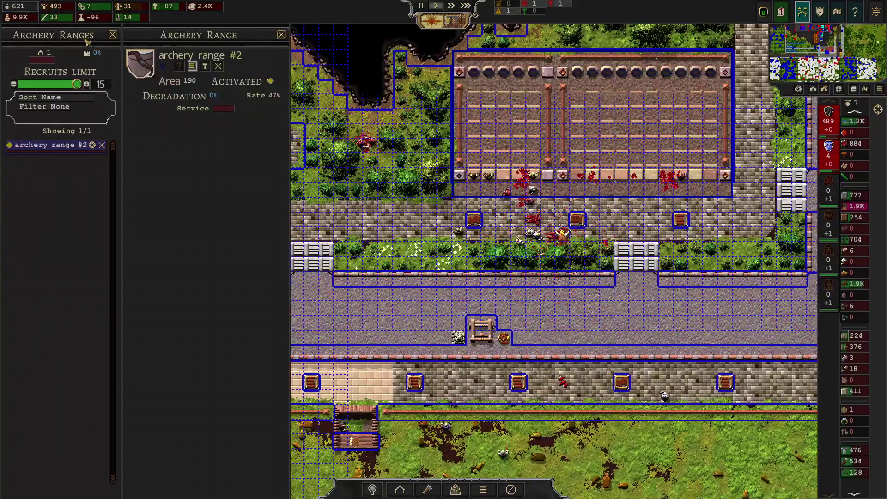
{"action": "left_click", "coordinate": [112, 36]}
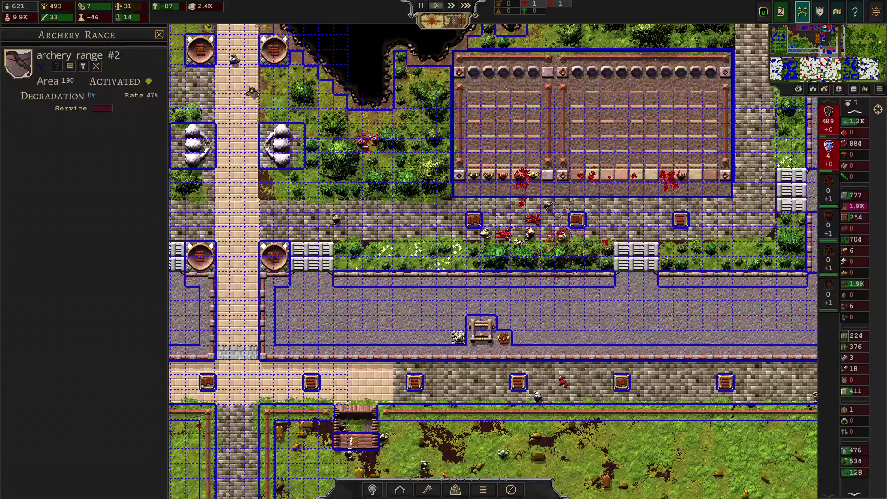
{"action": "key", "text": "w"}
{"action": "key", "text": "w"}
{"action": "key", "text": "w"}
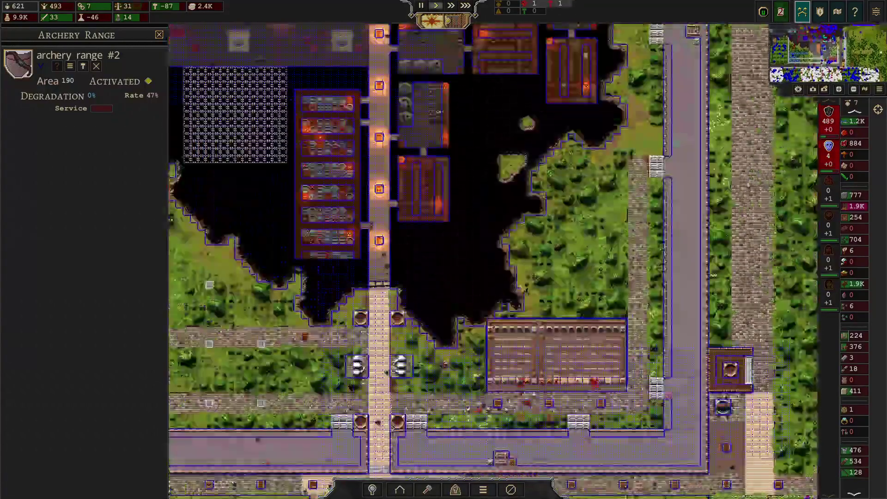
{"action": "key", "text": "w"}
{"action": "key", "text": "w"}
{"action": "key", "text": "a"}
{"action": "key", "text": "a"}
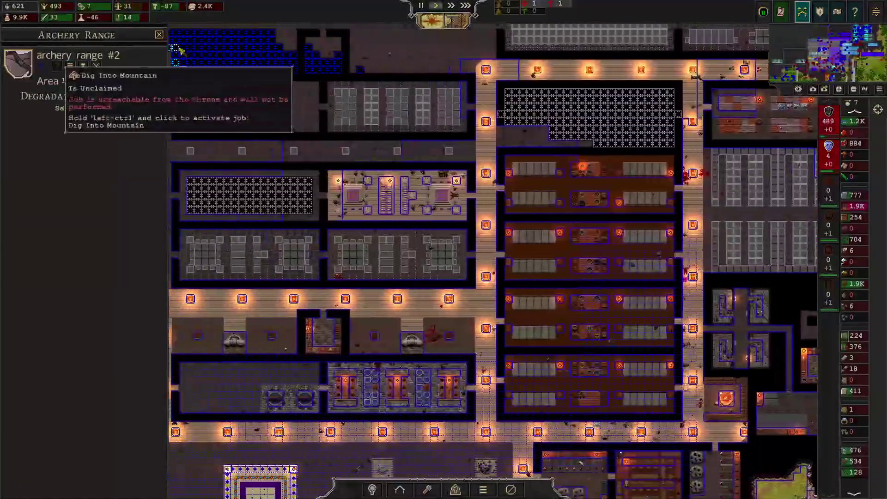
{"action": "key", "text": "Escape"}
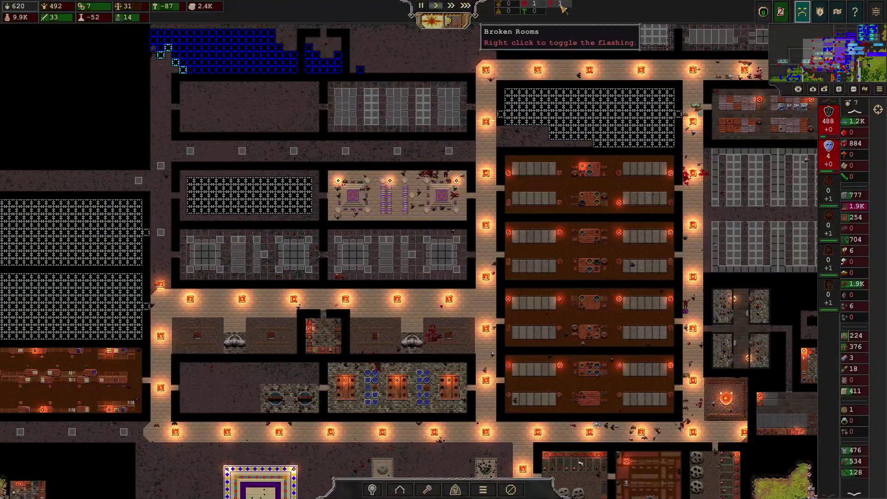
Step: Pan over the underground rooms and cave tunnels toward the forest
{"action": "key", "text": "shift+d"}
{"action": "key", "text": "shift+d"}
{"action": "key", "text": "shift+s"}
{"action": "scroll", "coordinate": [448, 281], "scroll_direction": "up", "scroll_amount": 2}
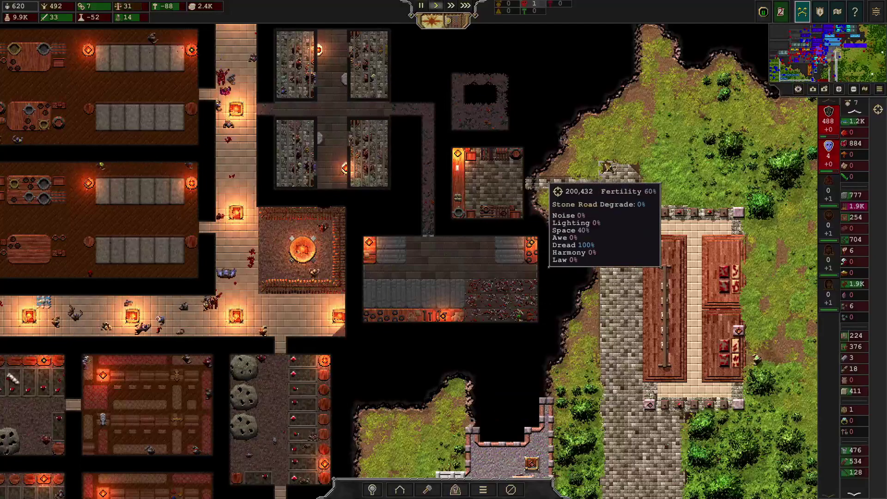
{"action": "key", "text": "w"}
{"action": "key", "text": "s"}
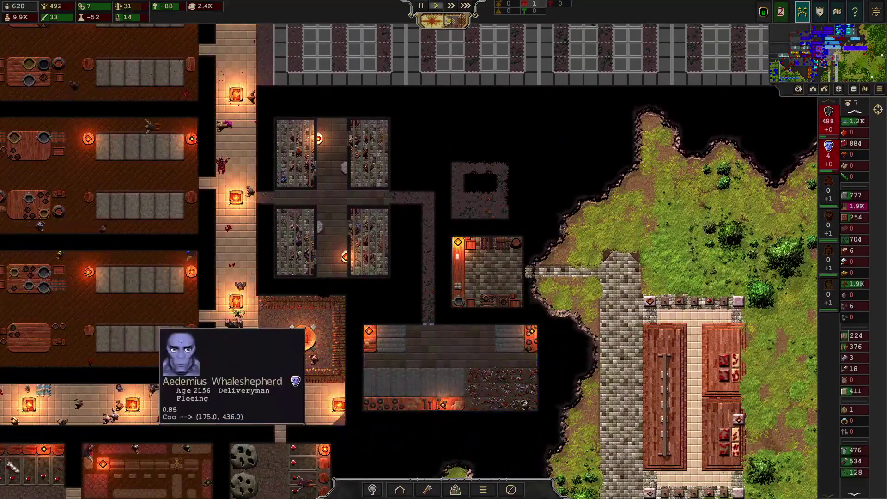
{"action": "scroll", "coordinate": [284, 350], "scroll_direction": "down", "scroll_amount": 3}
{"action": "key", "text": "d"}
{"action": "key", "text": "w"}
{"action": "scroll", "coordinate": [476, 333], "scroll_direction": "up", "scroll_amount": 2}
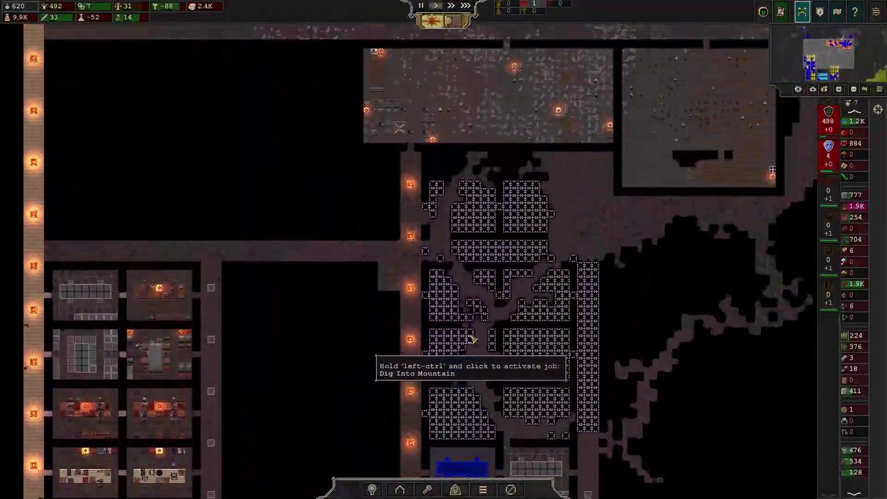
{"action": "scroll", "coordinate": [475, 333], "scroll_direction": "up", "scroll_amount": 3}
{"action": "left_click", "coordinate": [690, 311]}
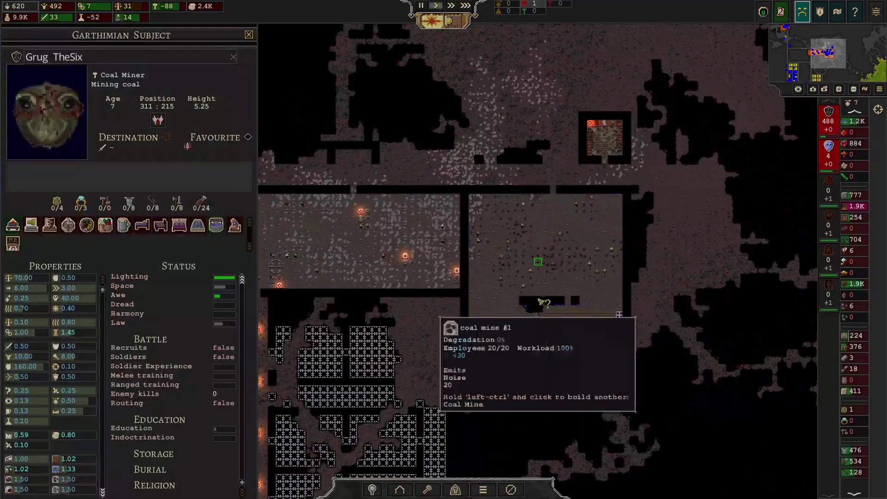
{"action": "left_click", "coordinate": [563, 212]}
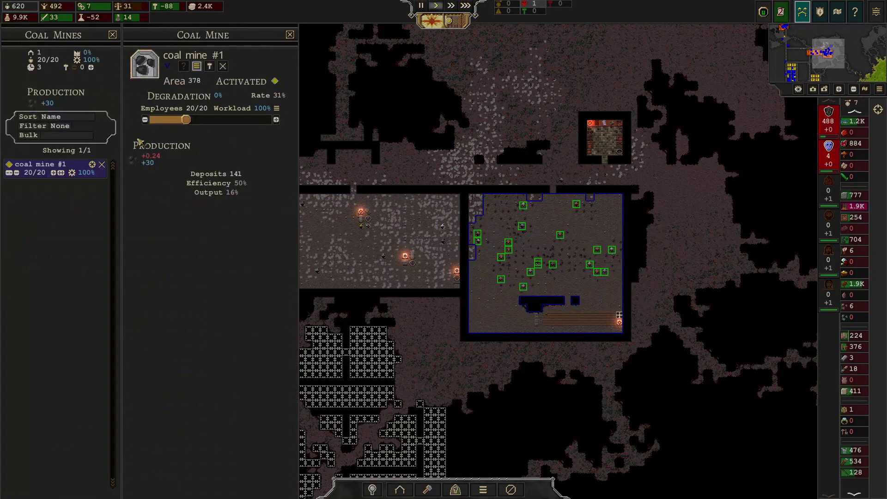
{"action": "key", "text": "a"}
{"action": "key", "text": "w"}
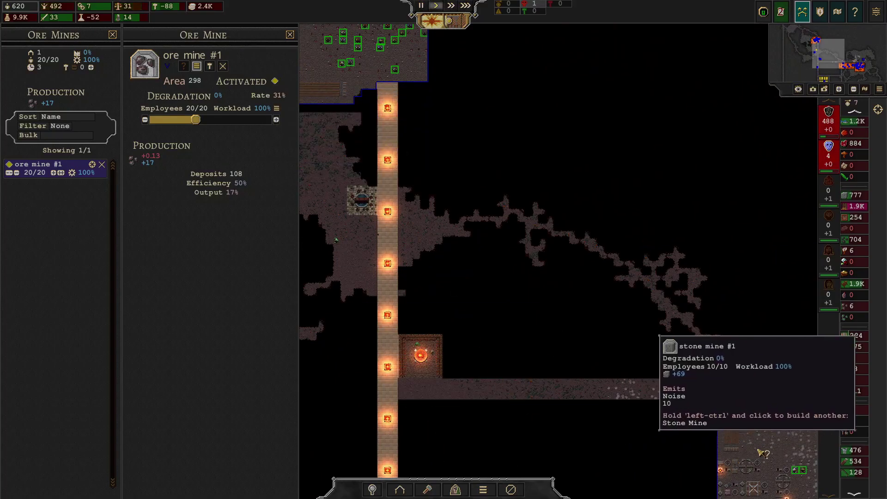
{"action": "left_click", "coordinate": [755, 329]}
{"action": "key", "text": "s"}
{"action": "left_click", "coordinate": [115, 34]}
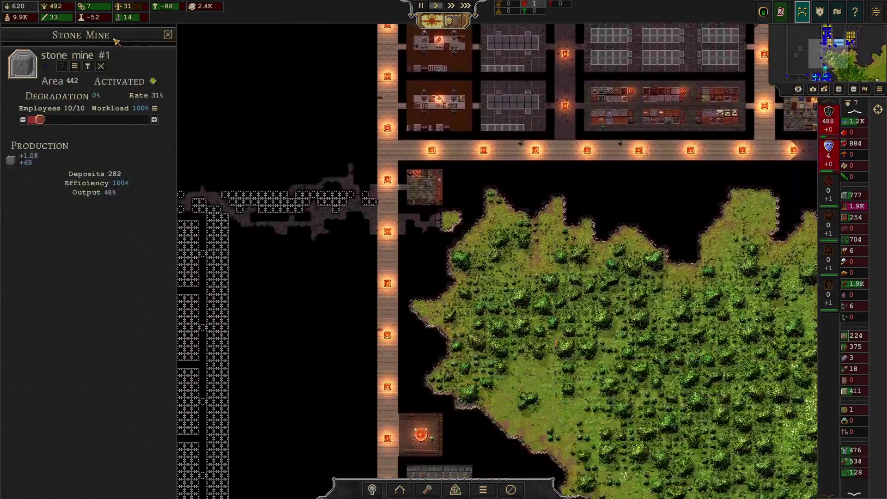
{"action": "key", "text": "s"}
{"action": "key", "text": "s"}
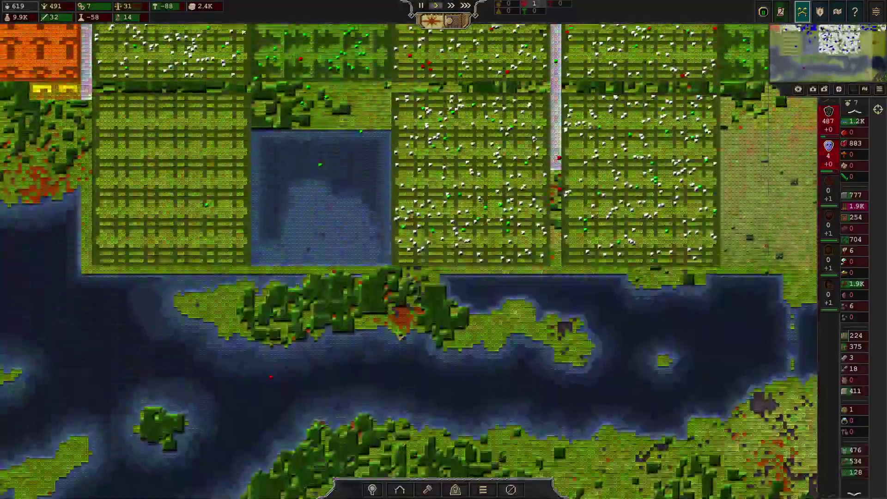
{"action": "scroll", "coordinate": [361, 347], "scroll_direction": "up", "scroll_amount": 3}
{"action": "scroll", "coordinate": [479, 307], "scroll_direction": "up", "scroll_amount": 2}
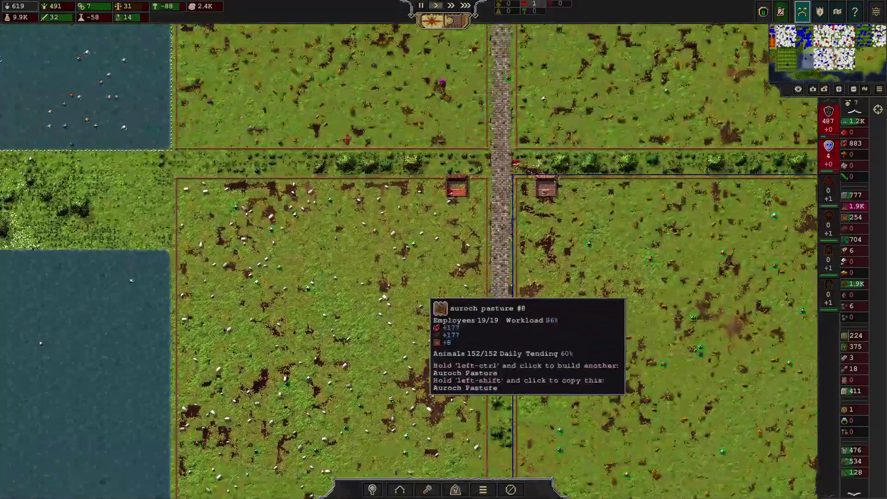
Step: Slaughter every auroch in pasture #8, confirming with the checkmark
{"action": "left_click", "coordinate": [533, 271]}
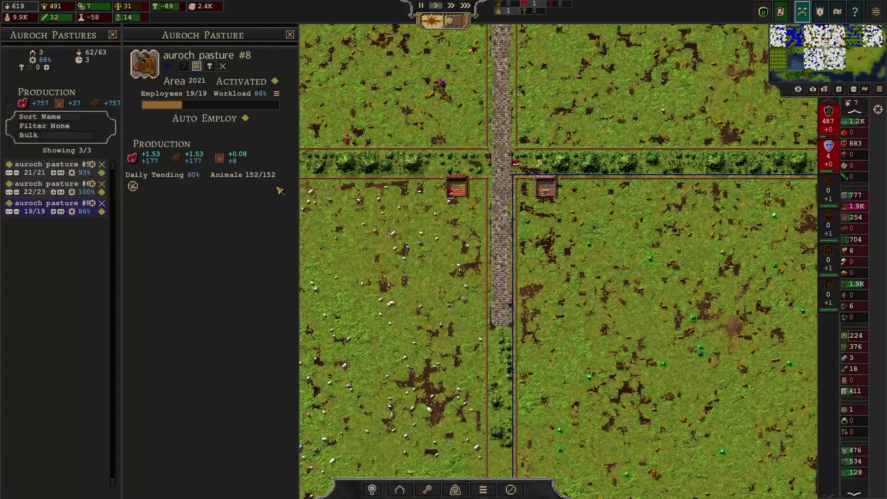
{"action": "left_click", "coordinate": [133, 186]}
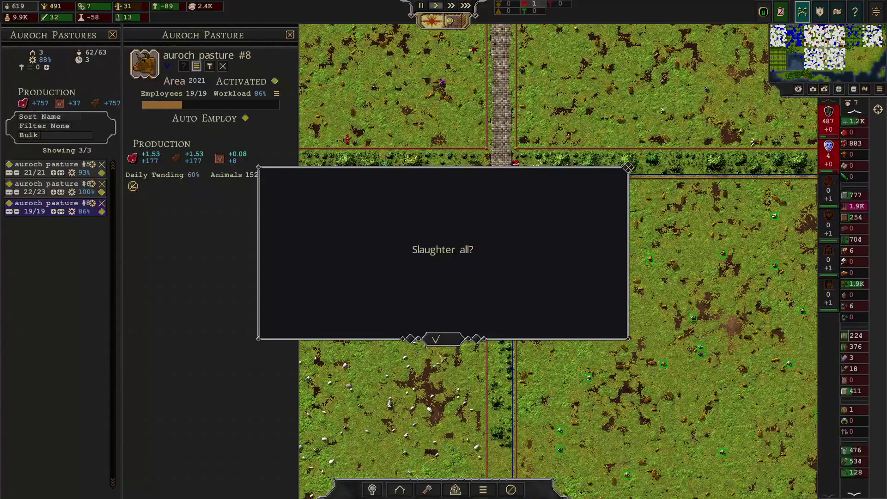
{"action": "left_click", "coordinate": [436, 340]}
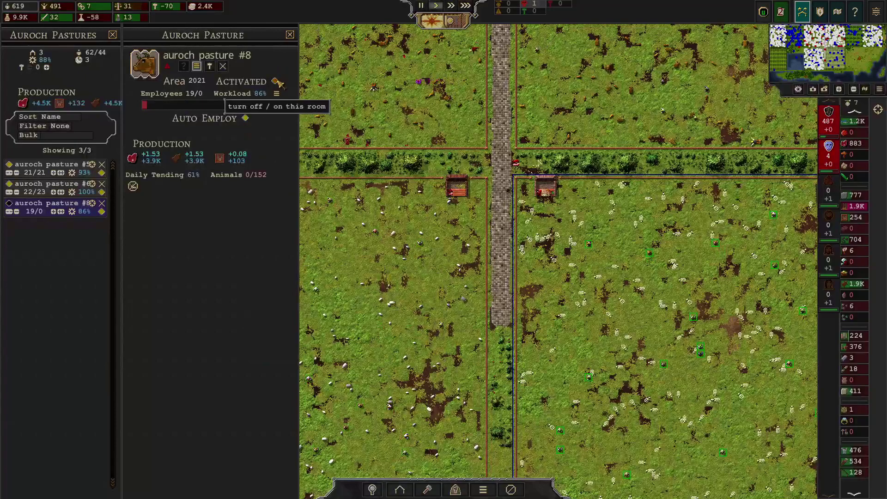
Step: Slaughter every onx in pasture #1, confirm, and switch the pasture off
{"action": "left_click", "coordinate": [402, 282]}
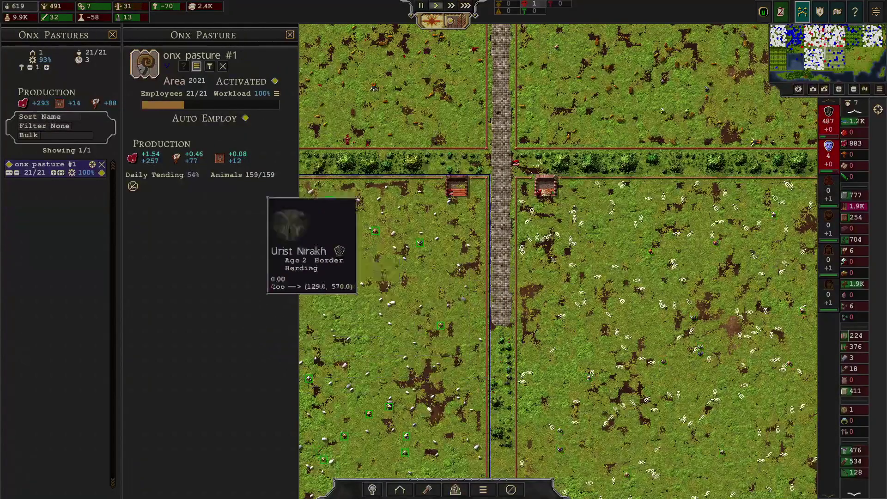
{"action": "left_click", "coordinate": [133, 186]}
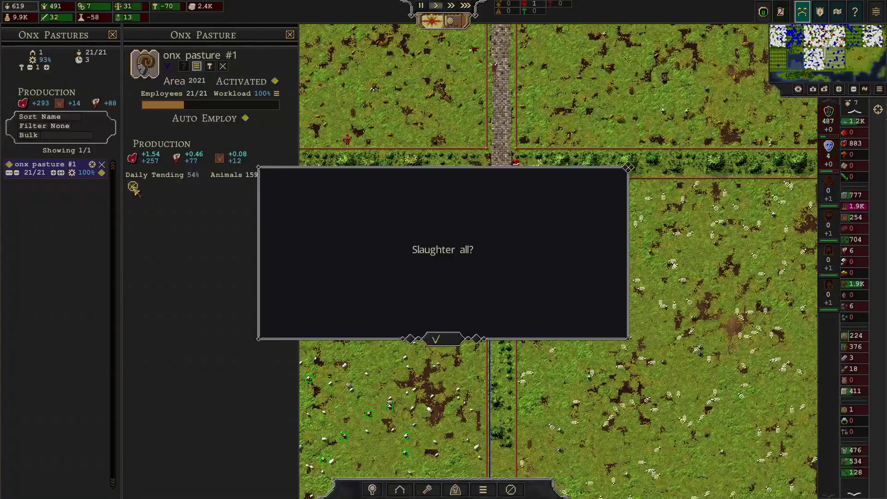
{"action": "left_click", "coordinate": [434, 339]}
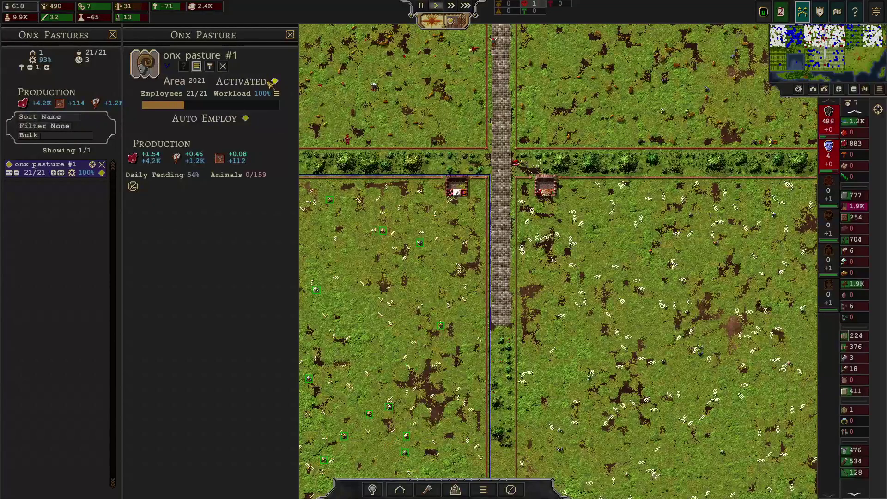
{"action": "left_click", "coordinate": [113, 35]}
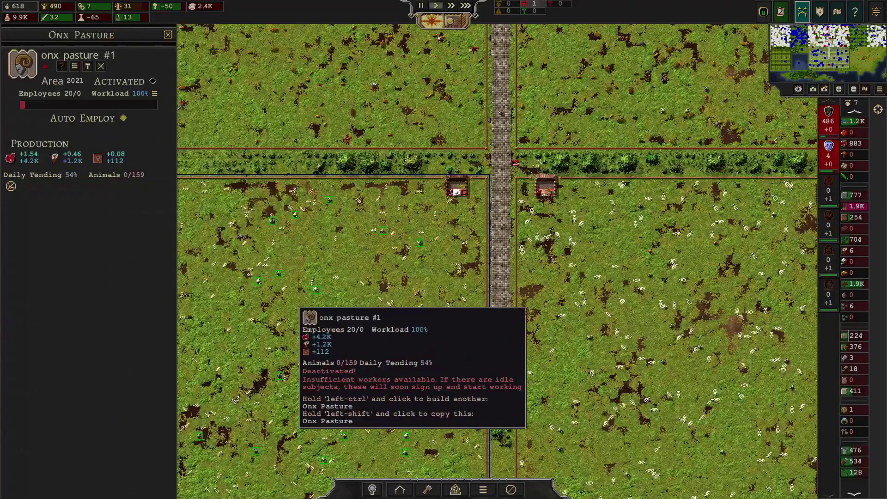
{"action": "key", "text": "Up"}
{"action": "key", "text": "Left"}
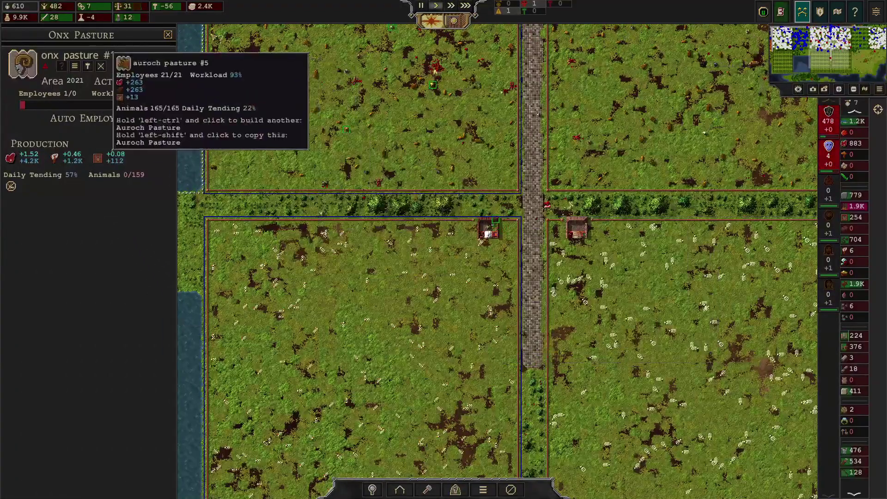
Step: Close the onx pasture panel, pan north through the city, then back to the auroch pasture
{"action": "key", "text": "Escape"}
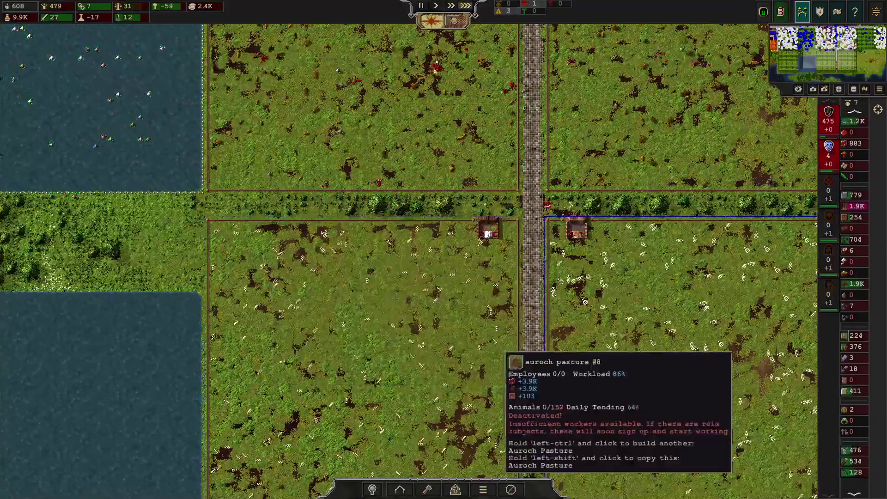
{"action": "key", "text": "Down"}
{"action": "key", "text": "Up"}
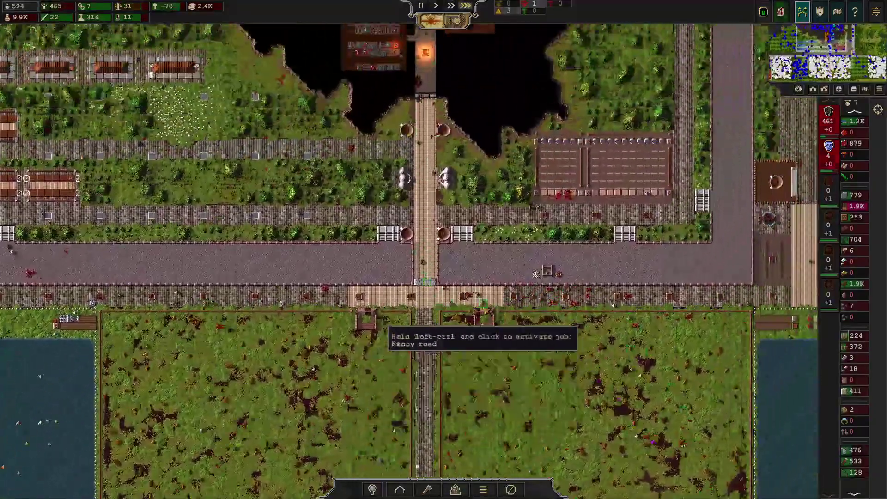
{"action": "scroll", "coordinate": [533, 347], "scroll_direction": "down", "scroll_amount": 2}
{"action": "key", "text": "Up"}
{"action": "scroll", "coordinate": [534, 353], "scroll_direction": "up", "scroll_amount": 2}
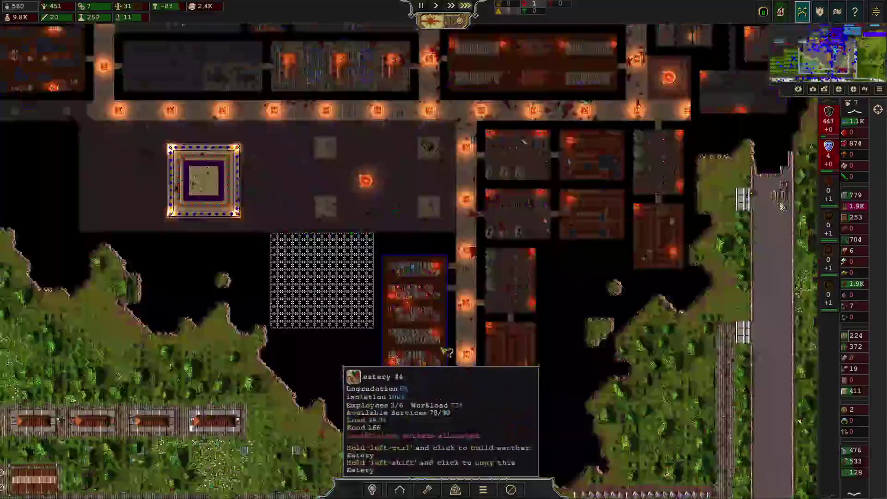
{"action": "key", "text": "Up"}
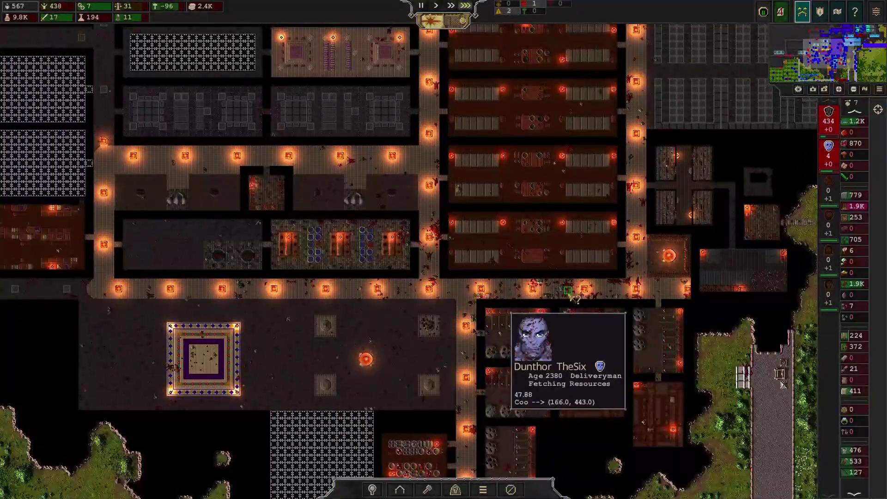
{"action": "scroll", "coordinate": [392, 298], "scroll_direction": "up", "scroll_amount": 1}
{"action": "scroll", "coordinate": [392, 298], "scroll_direction": "up", "scroll_amount": 1}
{"action": "scroll", "coordinate": [392, 298], "scroll_direction": "up", "scroll_amount": 1}
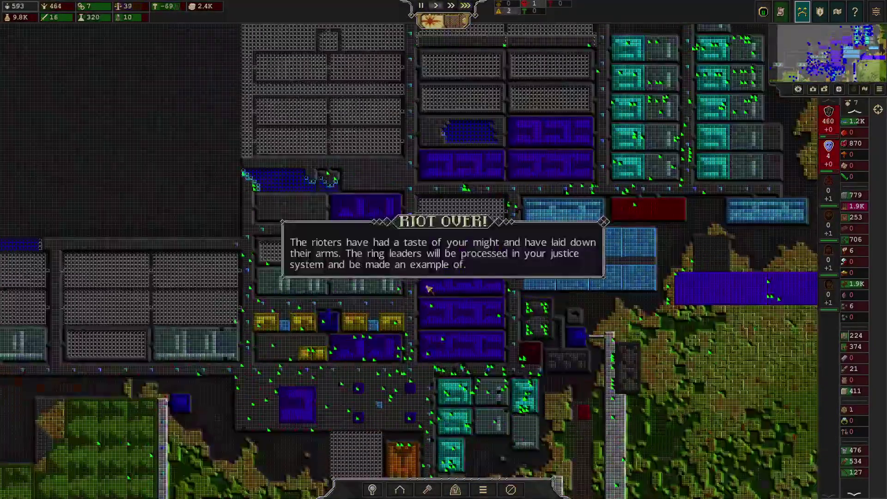
{"action": "scroll", "coordinate": [429, 289], "scroll_direction": "up", "scroll_amount": 1}
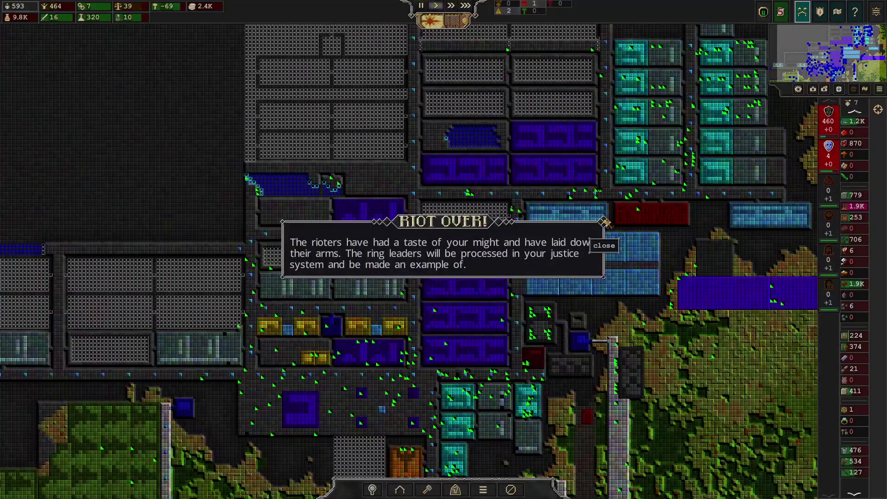
{"action": "scroll", "coordinate": [391, 286], "scroll_direction": "up", "scroll_amount": 2}
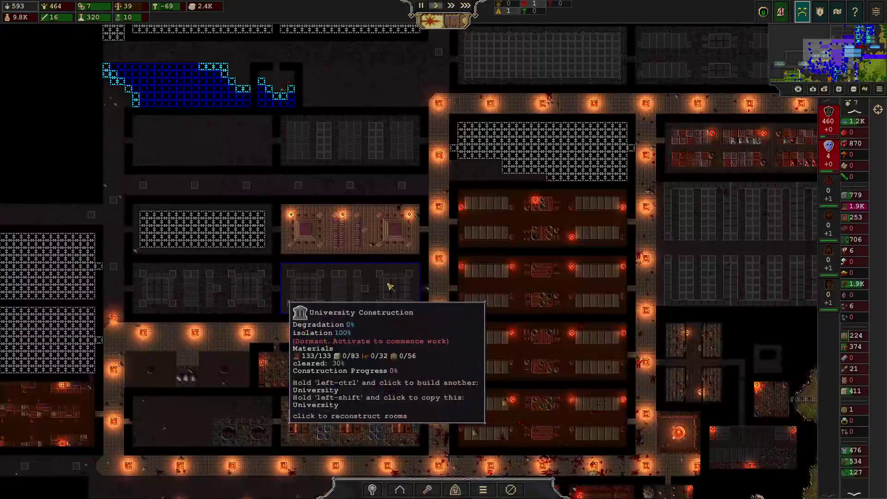
{"action": "key", "text": "Down"}
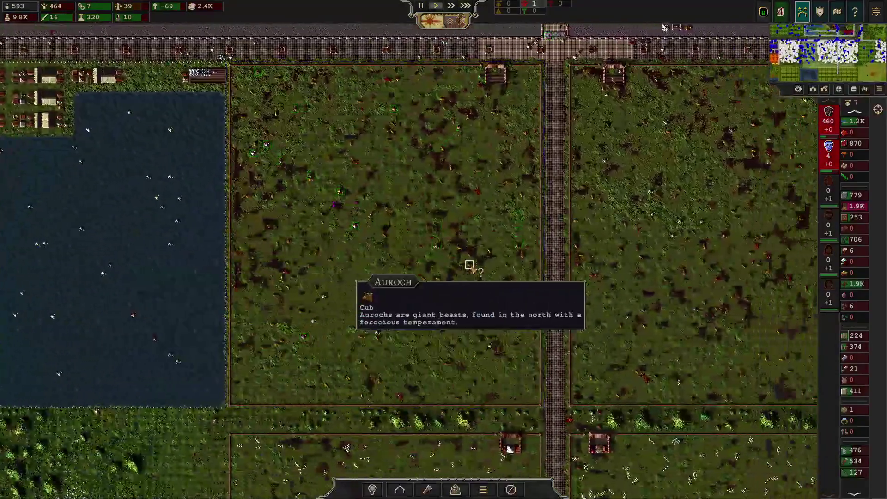
Step: Check the lakeside fishery and university #4's details
{"action": "key", "text": "Left"}
{"action": "left_click", "coordinate": [562, 239]}
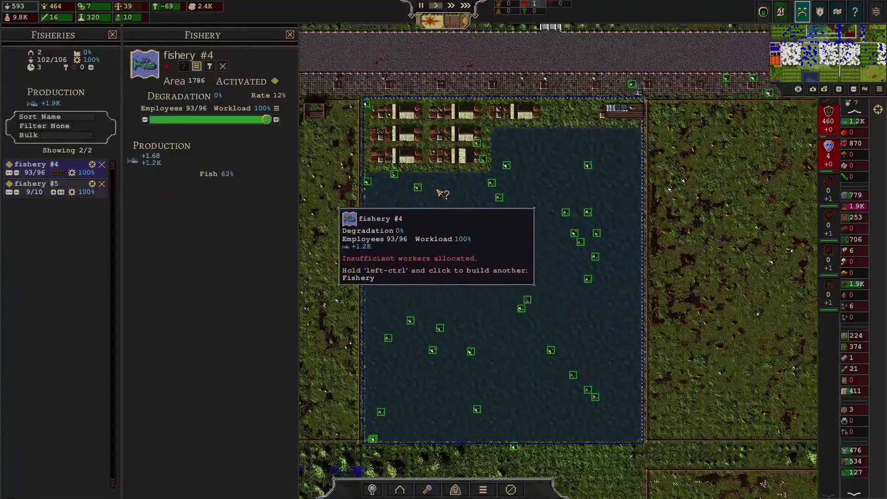
{"action": "key", "text": "Up"}
{"action": "key", "text": "Left"}
{"action": "key", "text": "Up"}
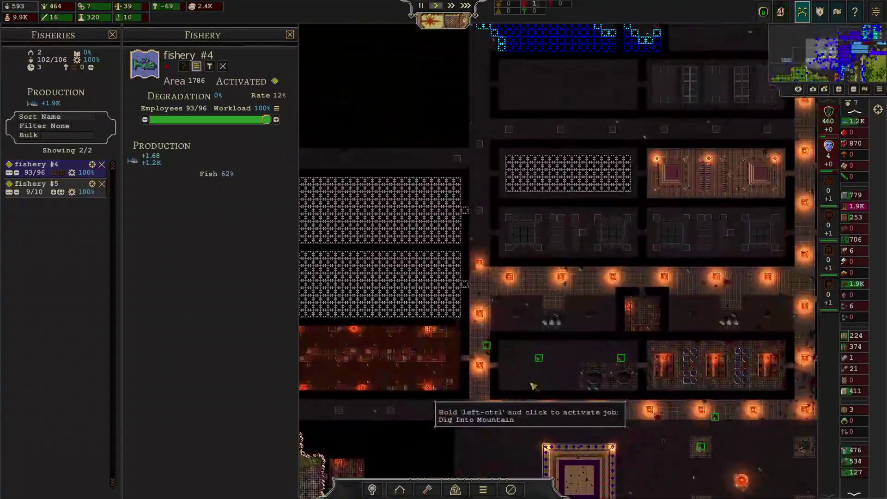
{"action": "key", "text": "Up"}
{"action": "left_click", "coordinate": [682, 218]}
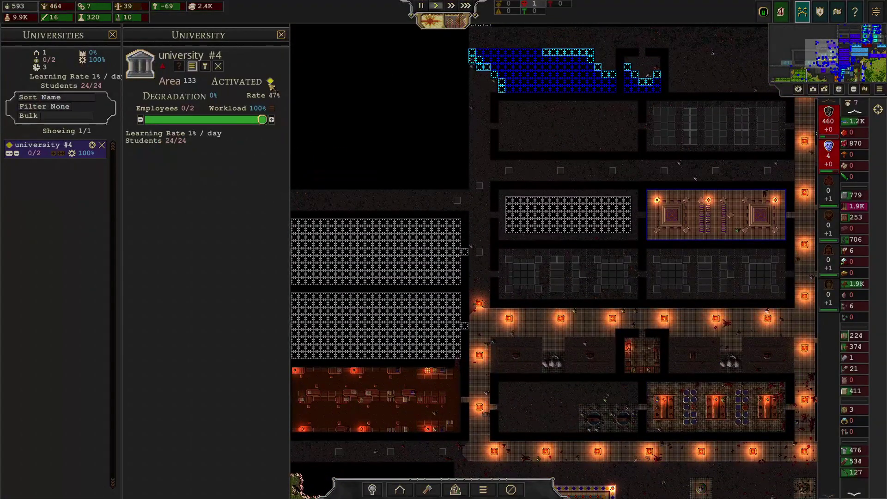
Step: Review fishery #4, set fastest speed (3), and close the fishery panels
{"action": "key", "text": "Down"}
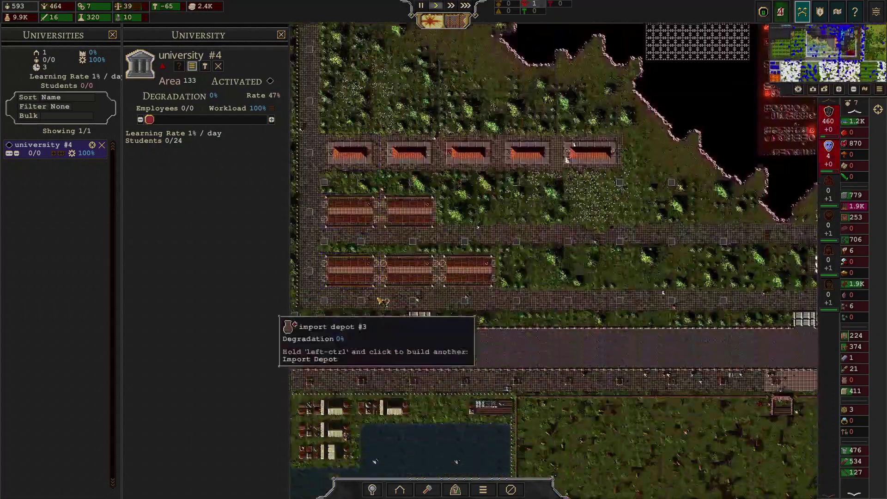
{"action": "key", "text": "Down"}
{"action": "left_click", "coordinate": [392, 277]}
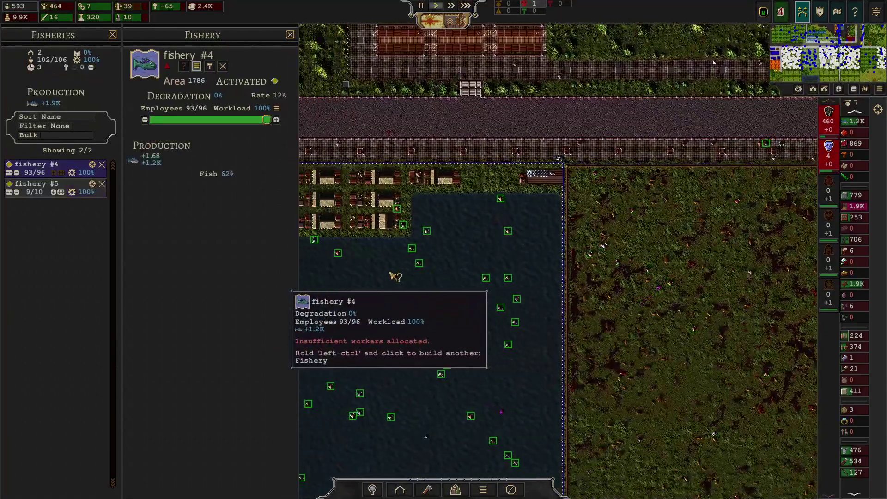
{"action": "key", "text": "Left"}
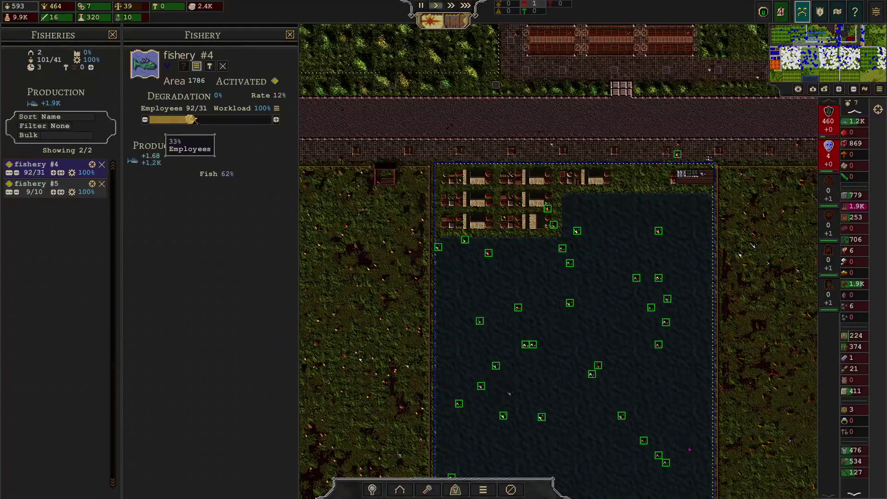
{"action": "key", "text": "3"}
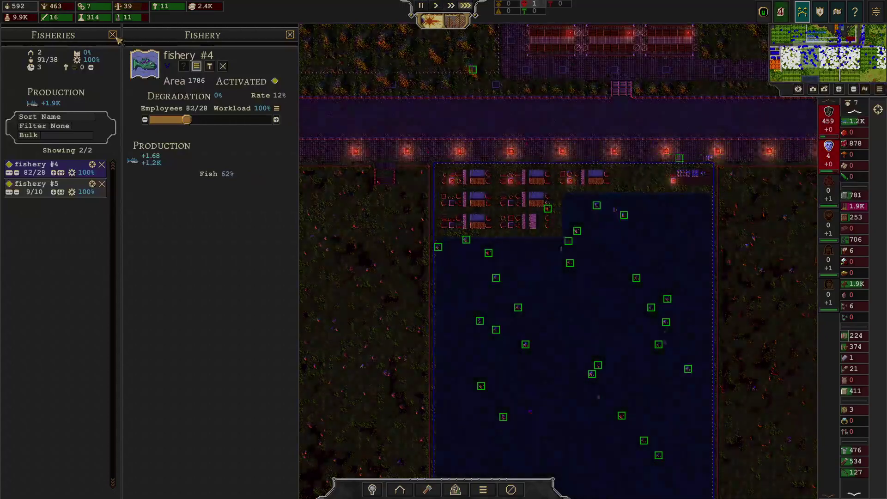
{"action": "left_click", "coordinate": [112, 35]}
{"action": "left_click", "coordinate": [168, 35]}
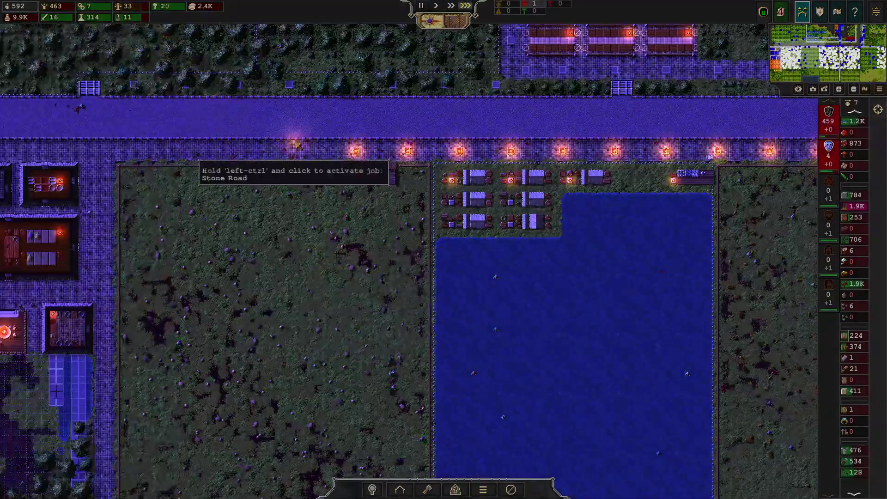
Step: Dismiss the protection money demand and pan toward the northern districts
{"action": "key", "text": "Right"}
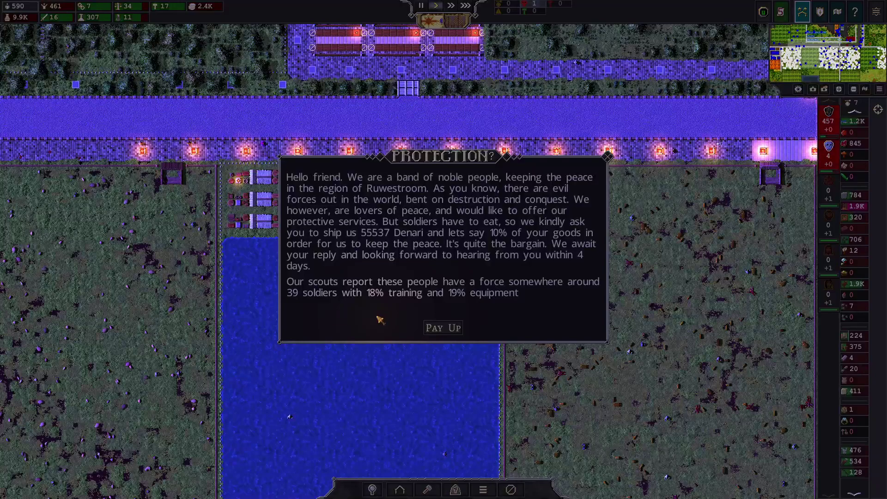
{"action": "left_click", "coordinate": [607, 158]}
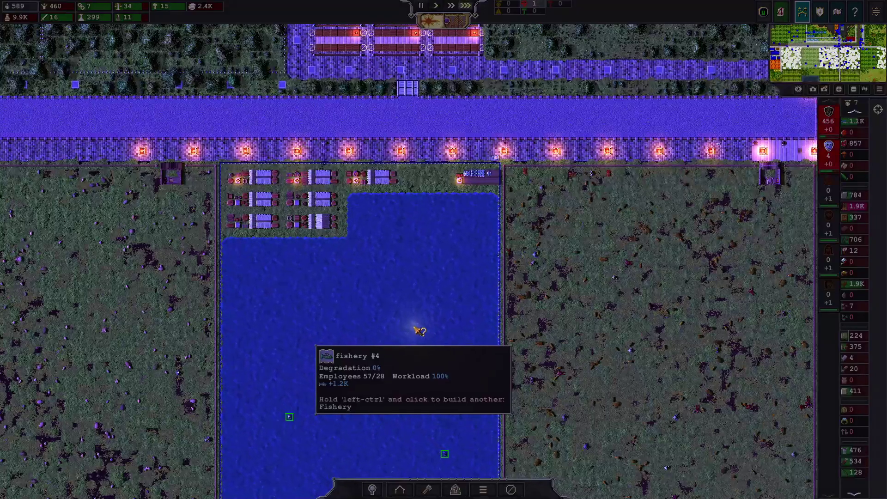
{"action": "key", "text": "w"}
{"action": "key", "text": "d"}
{"action": "key", "text": "w"}
{"action": "key", "text": "d"}
{"action": "key", "text": "w"}
{"action": "key", "text": "d"}
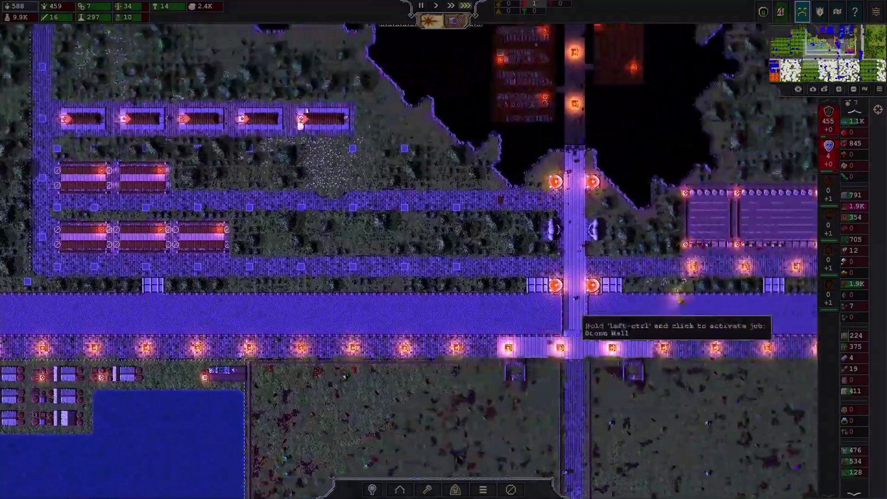
Step: Inspect archery range #2, then bring up the army conscripts overview
{"action": "left_click", "coordinate": [700, 228]}
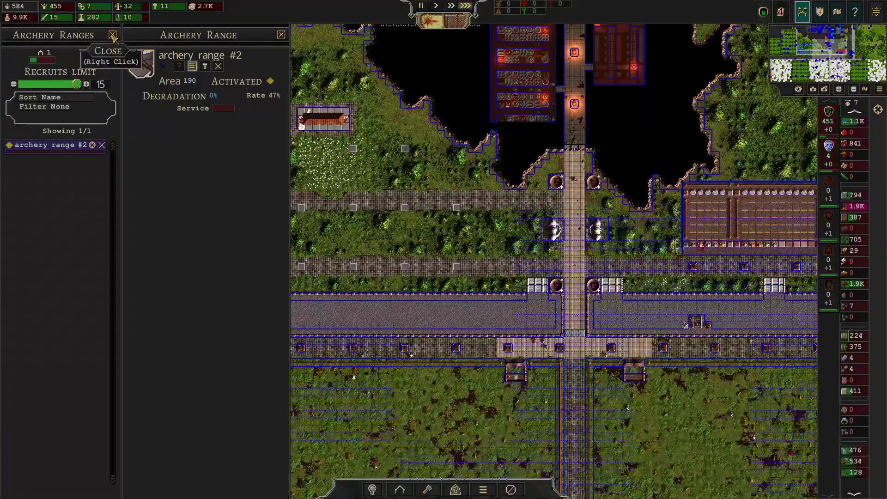
{"action": "left_click", "coordinate": [113, 37]}
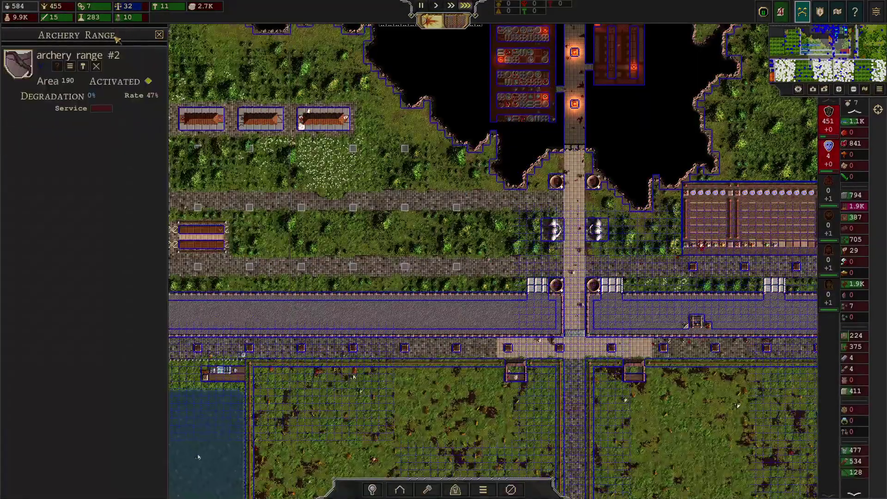
{"action": "left_click", "coordinate": [159, 36]}
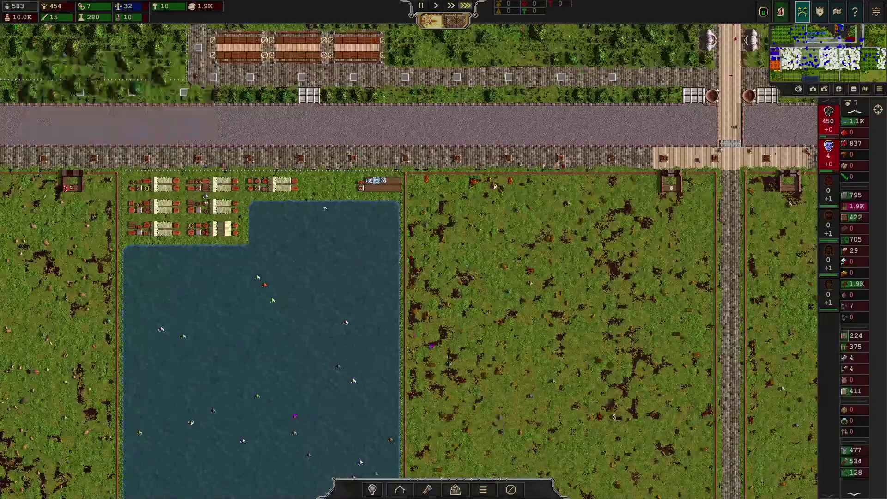
{"action": "left_click", "coordinate": [48, 18]}
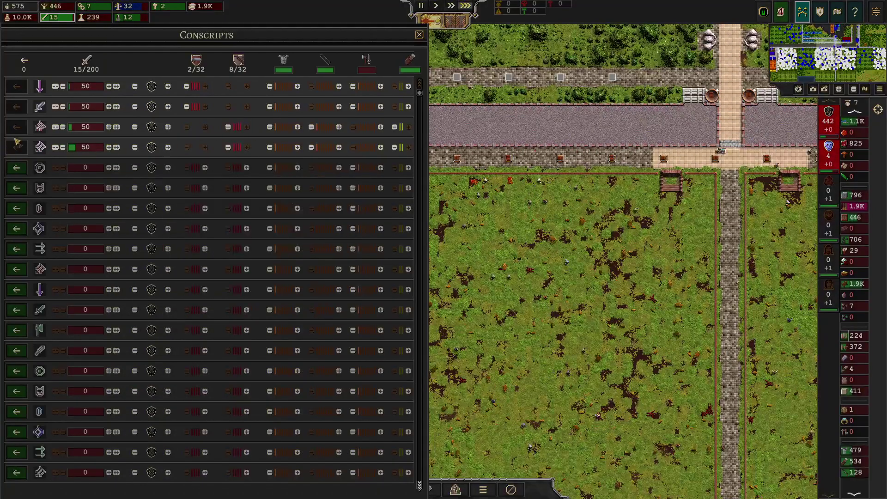
Step: Close the conscripts overview and read the Knowledge forgotten notice in Messages
{"action": "key", "text": "Escape"}
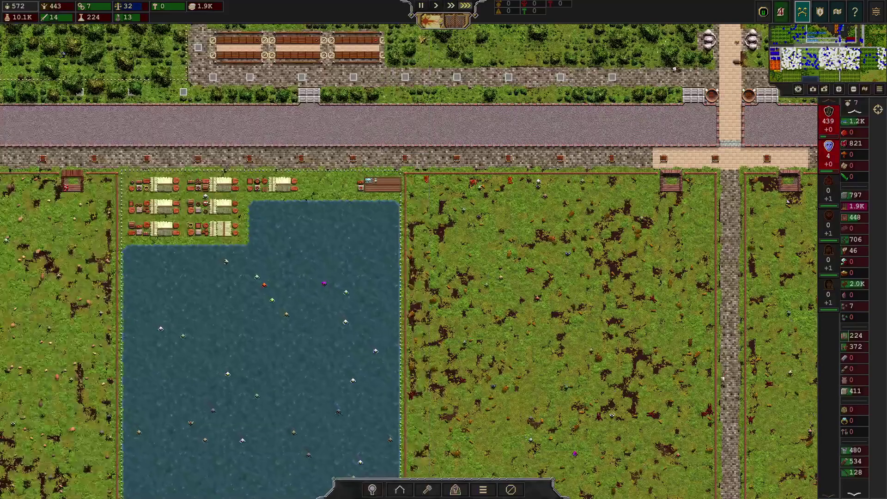
{"action": "key", "text": "d"}
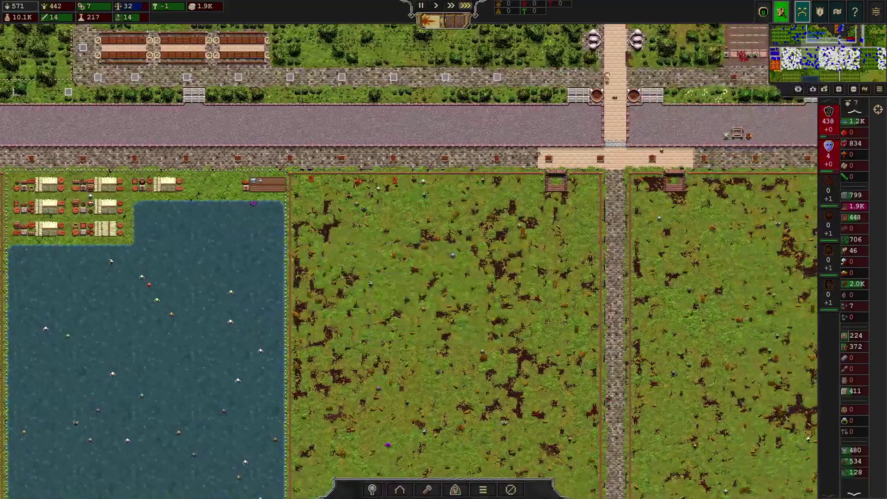
{"action": "left_click", "coordinate": [780, 11]}
{"action": "left_click", "coordinate": [644, 345]}
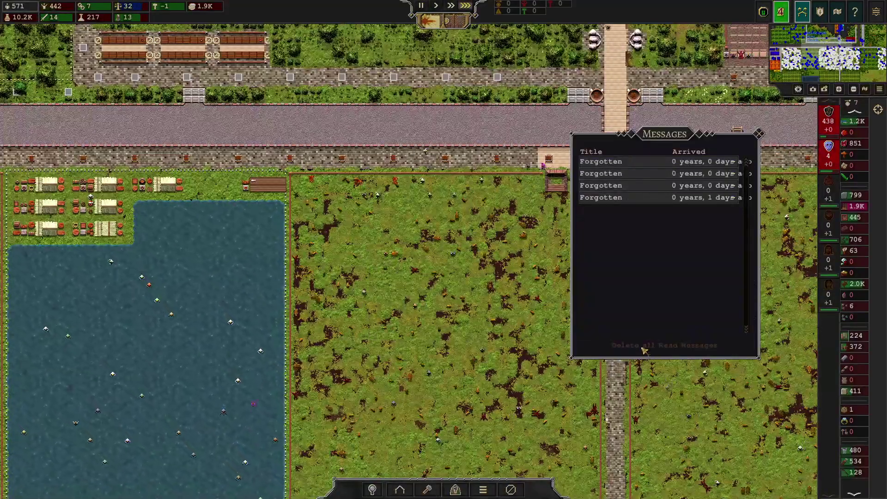
{"action": "left_click", "coordinate": [611, 162]}
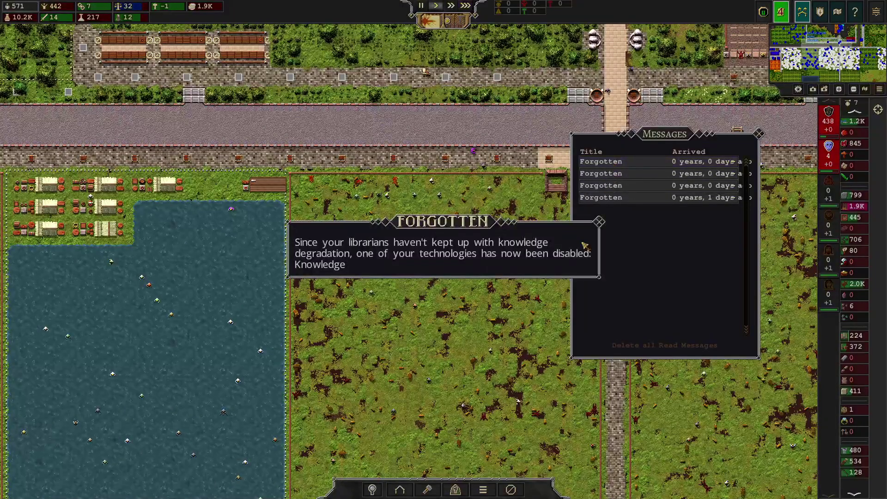
{"action": "left_click", "coordinate": [598, 222]}
Step: Read the Selective Breeding, third and Fishing notices, then delete all read messages
{"action": "left_click", "coordinate": [609, 173]}
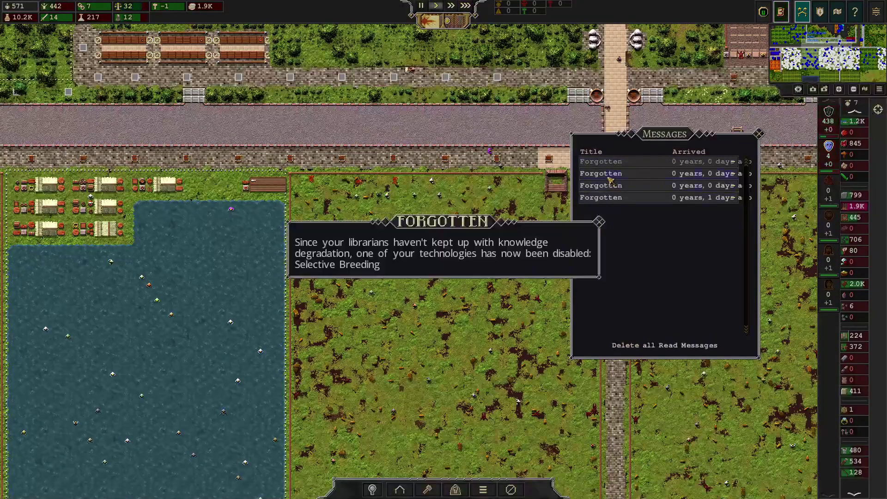
{"action": "left_click", "coordinate": [598, 223]}
{"action": "left_click", "coordinate": [605, 184]}
{"action": "left_click", "coordinate": [598, 223]}
{"action": "left_click", "coordinate": [602, 198]}
{"action": "left_click", "coordinate": [598, 223]}
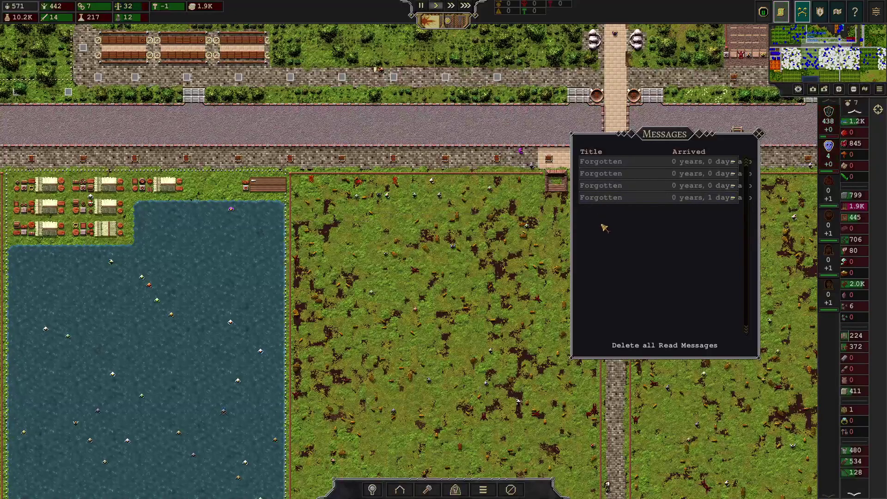
{"action": "left_click", "coordinate": [652, 344]}
{"action": "left_click", "coordinate": [760, 133]}
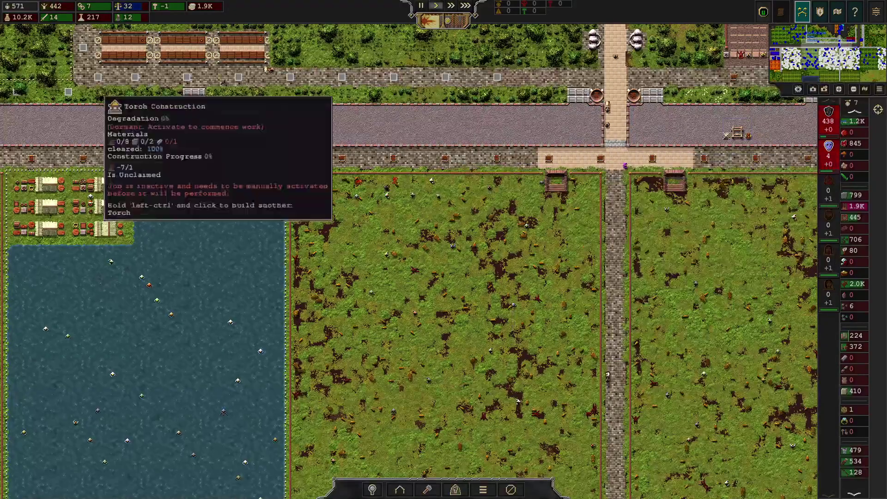
Step: Unlock Selective Breeding in the knowledge tree for 100 tech points, leaving 117
{"action": "key", "text": "k"}
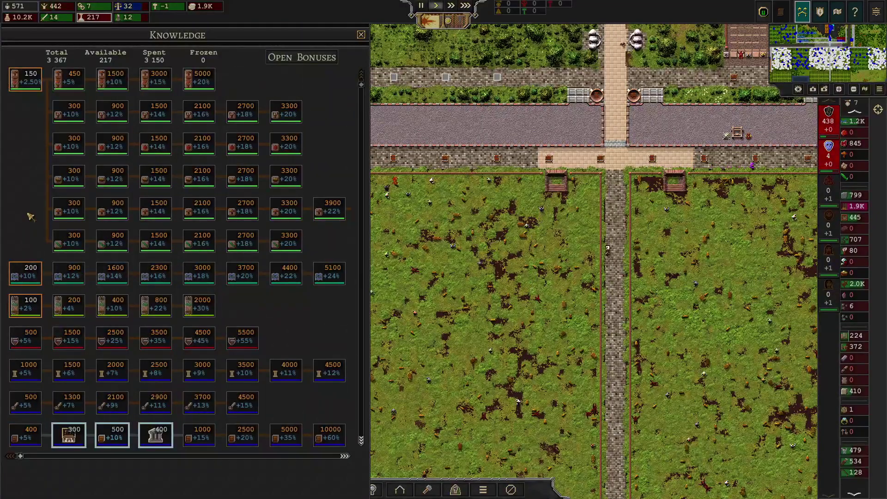
{"action": "left_click", "coordinate": [30, 313]}
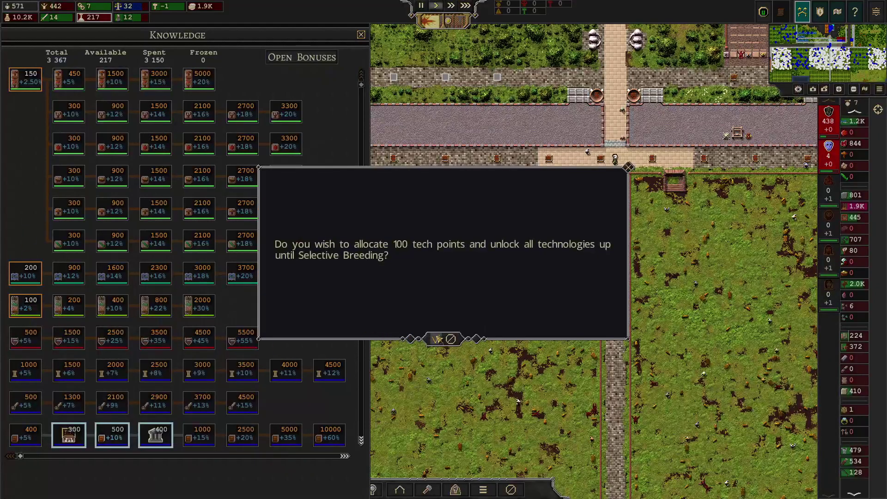
{"action": "left_click", "coordinate": [436, 339]}
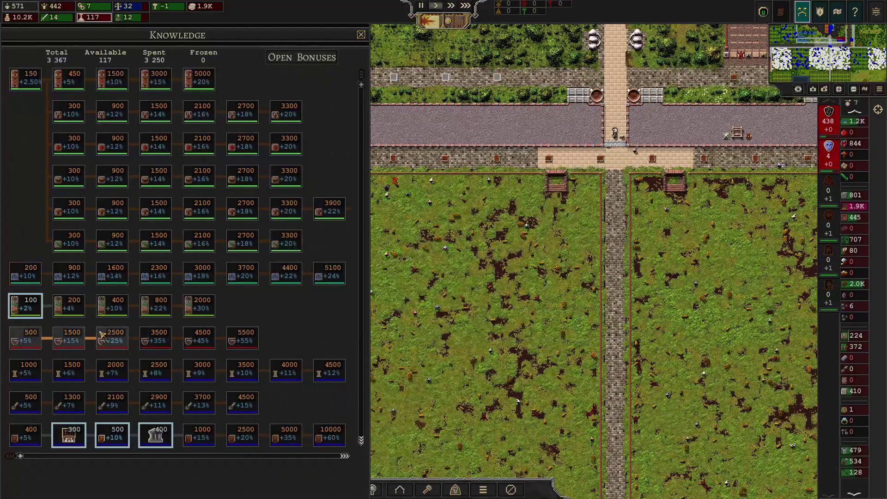
{"action": "scroll", "coordinate": [53, 332], "scroll_direction": "down", "scroll_amount": 1}
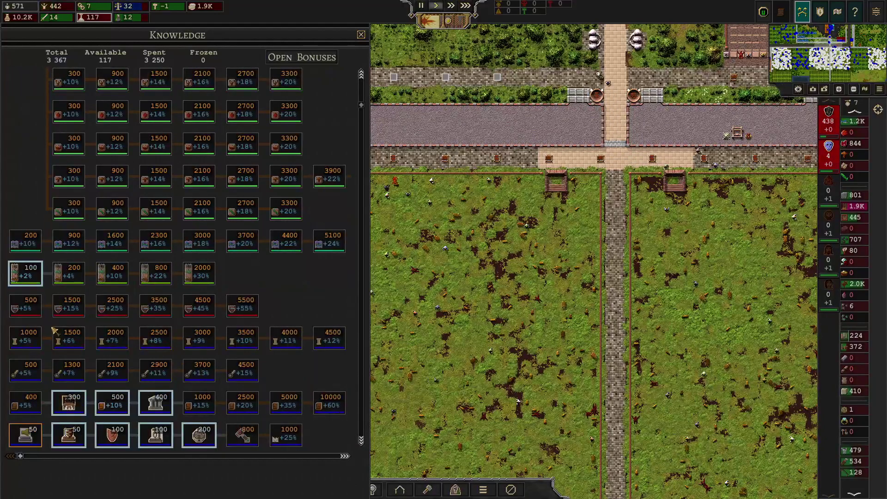
{"action": "scroll", "coordinate": [156, 329], "scroll_direction": "down", "scroll_amount": 1}
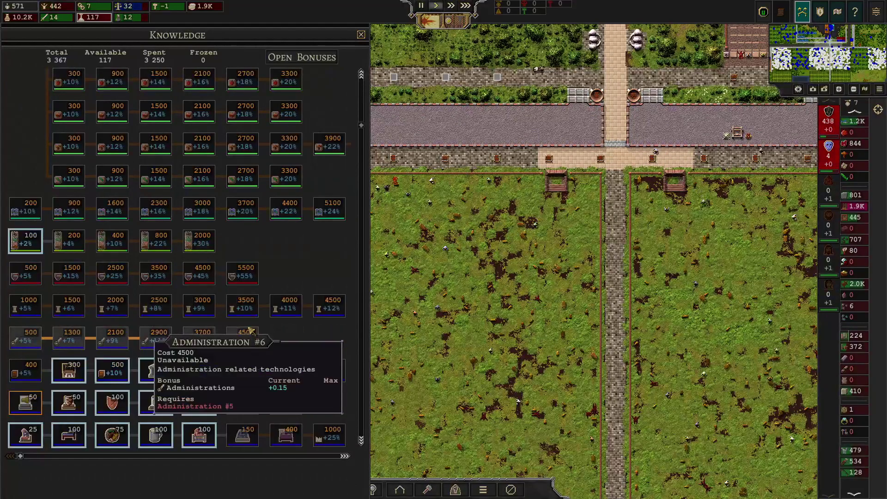
{"action": "scroll", "coordinate": [157, 339], "scroll_direction": "down", "scroll_amount": 3}
{"action": "scroll", "coordinate": [322, 386], "scroll_direction": "down", "scroll_amount": 2}
{"action": "scroll", "coordinate": [322, 386], "scroll_direction": "down", "scroll_amount": 2}
{"action": "scroll", "coordinate": [322, 386], "scroll_direction": "down", "scroll_amount": 2}
{"action": "scroll", "coordinate": [322, 386], "scroll_direction": "down", "scroll_amount": 2}
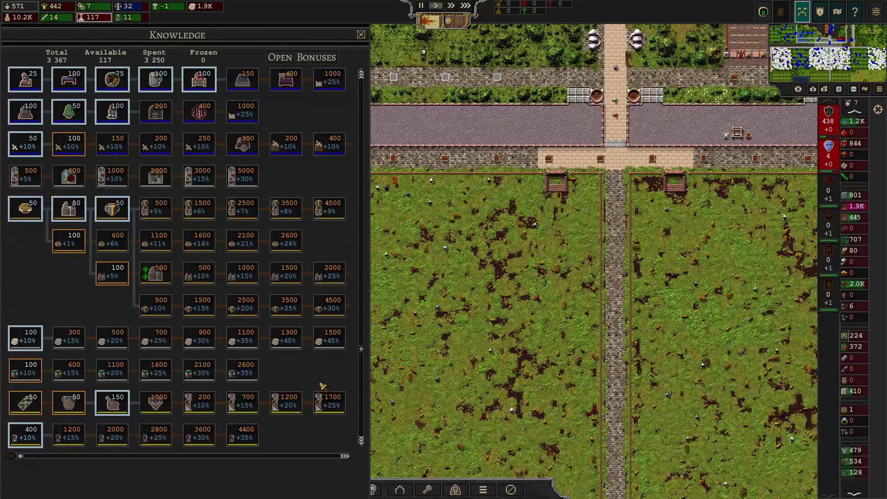
{"action": "scroll", "coordinate": [322, 386], "scroll_direction": "up", "scroll_amount": 2}
{"action": "scroll", "coordinate": [323, 386], "scroll_direction": "up", "scroll_amount": 3}
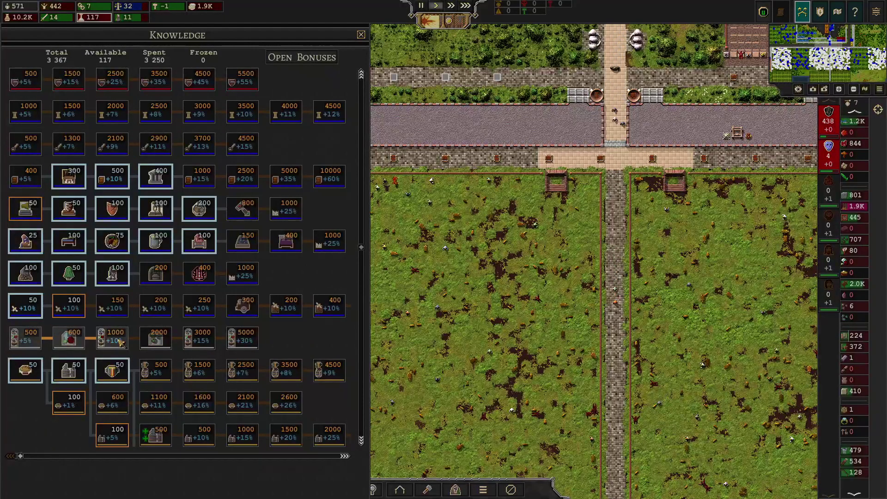
{"action": "scroll", "coordinate": [243, 367], "scroll_direction": "up", "scroll_amount": 4}
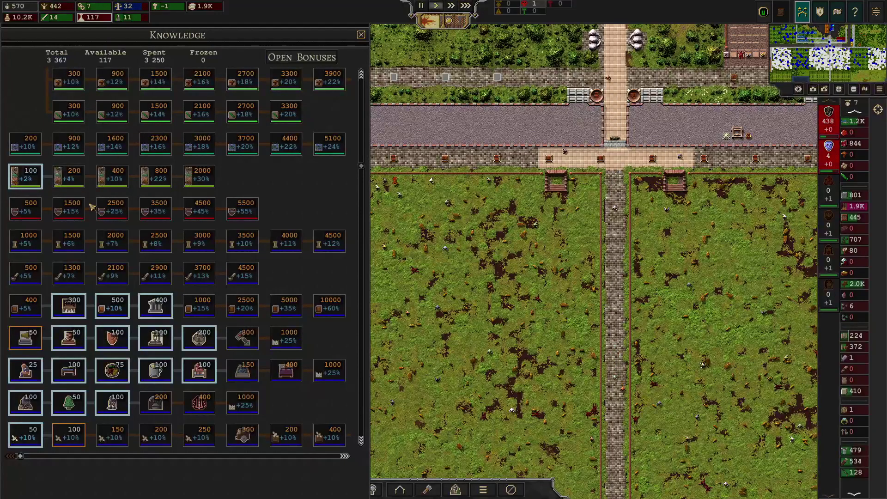
{"action": "scroll", "coordinate": [97, 215], "scroll_direction": "up", "scroll_amount": 3}
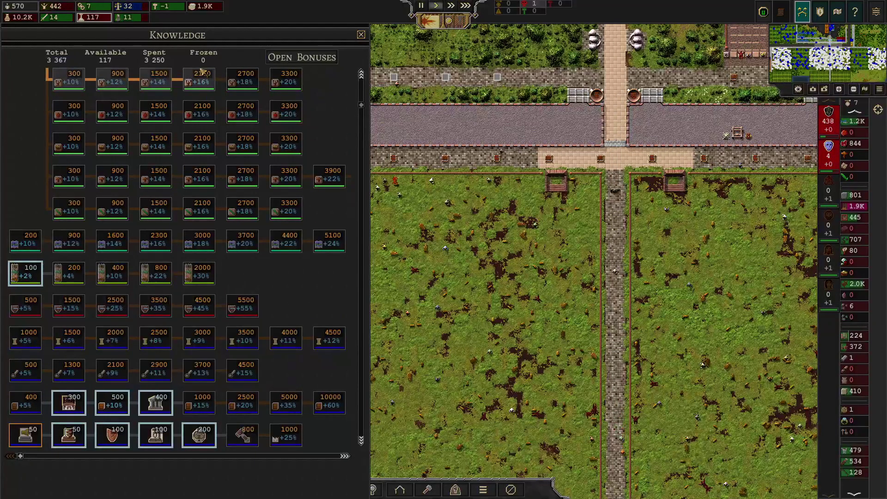
{"action": "key", "text": "Escape"}
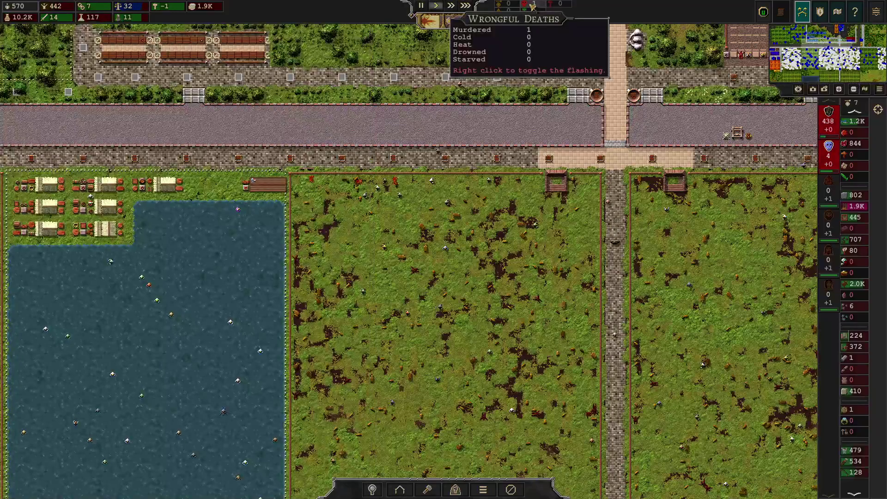
Step: Jump to the underground base via the Wrongful Deaths indicator and pan across the caves
{"action": "left_click", "coordinate": [535, 16]}
{"action": "scroll", "coordinate": [457, 191], "scroll_direction": "up", "scroll_amount": 3}
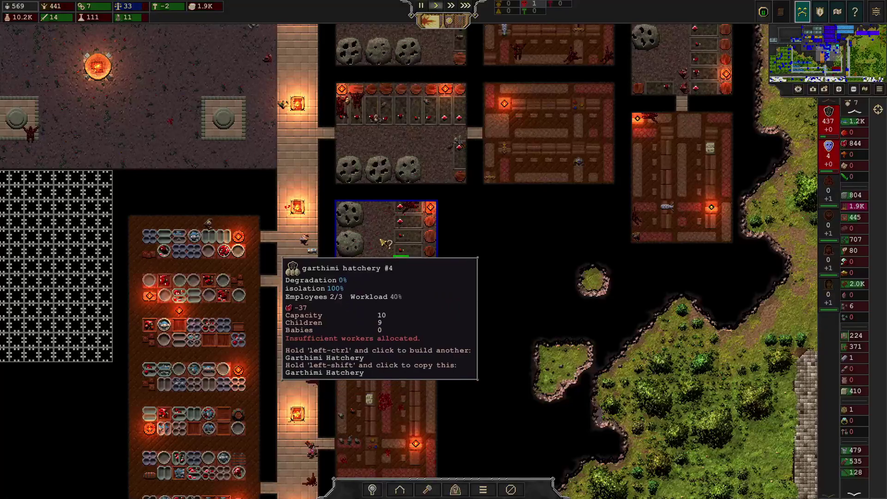
{"action": "key", "text": "a"}
{"action": "key", "text": "w"}
Step: Pan to the lake fields and open fishery #4's details
{"action": "key", "text": "s"}
{"action": "key", "text": "s"}
{"action": "key", "text": "s"}
{"action": "key", "text": "a"}
{"action": "key", "text": "w"}
{"action": "key", "text": "a"}
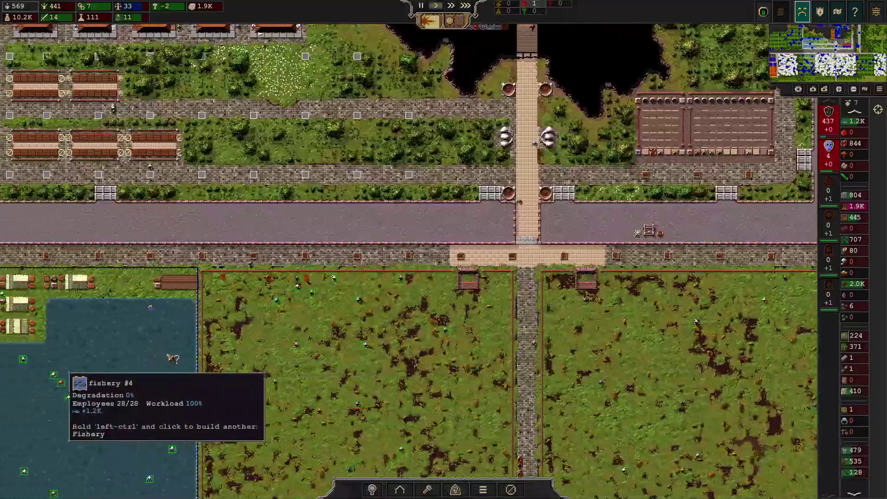
{"action": "left_click", "coordinate": [116, 368]}
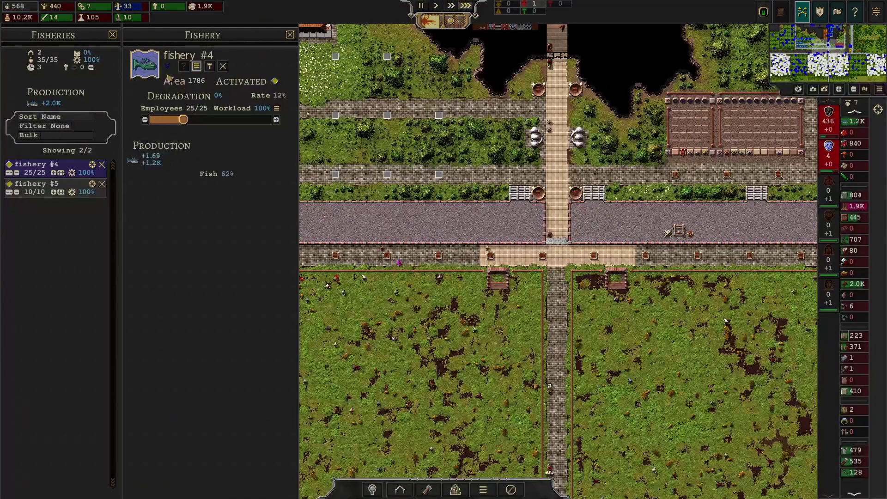
Step: Recheck fishery #4's staffing panels, close them, and pan north to the caves
{"action": "left_click", "coordinate": [113, 36]}
{"action": "left_click", "coordinate": [168, 36]}
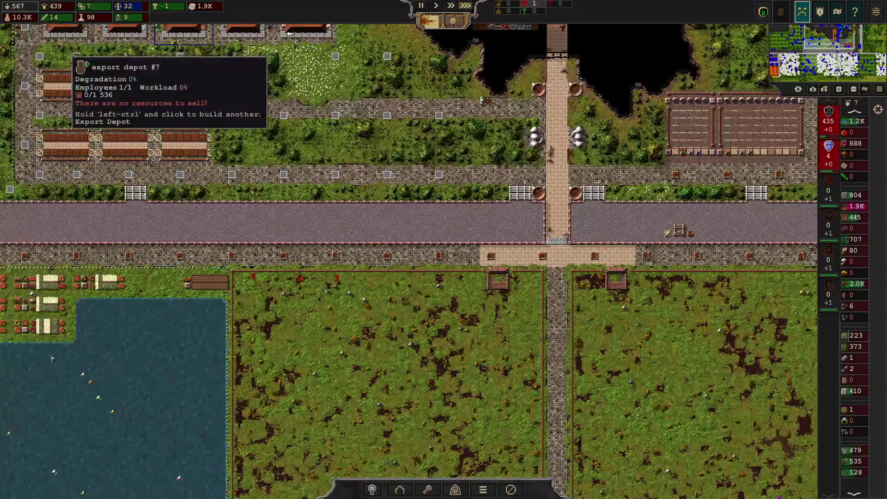
{"action": "left_click", "coordinate": [189, 386]}
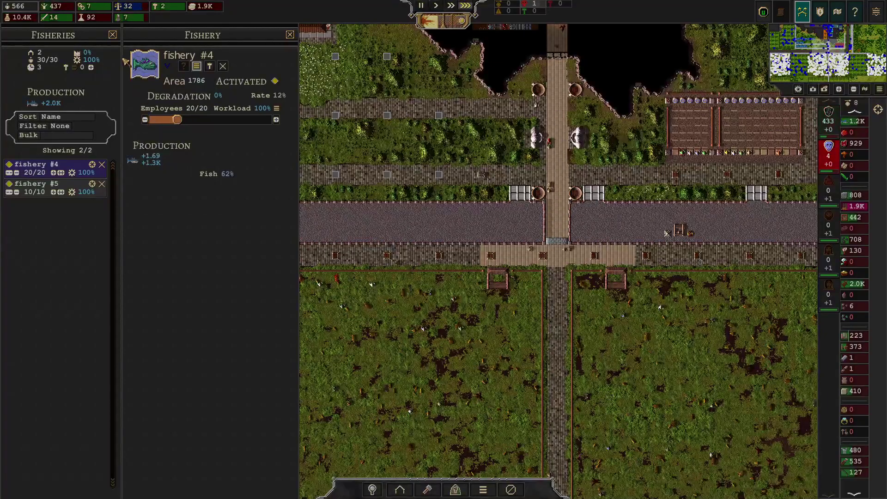
{"action": "key", "text": "Escape"}
{"action": "key", "text": "Escape"}
{"action": "key", "text": "Up"}
{"action": "key", "text": "Right"}
{"action": "key", "text": "Right"}
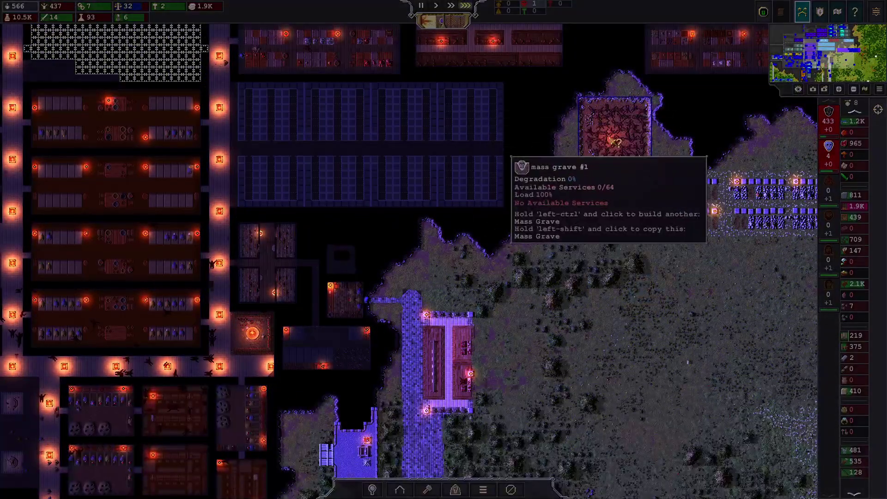
Step: Pan to the farmland by the caves and show the Mass Grave, Graveyard and Crypt build options
{"action": "key", "text": "a"}
{"action": "key", "text": "a"}
{"action": "key", "text": "a"}
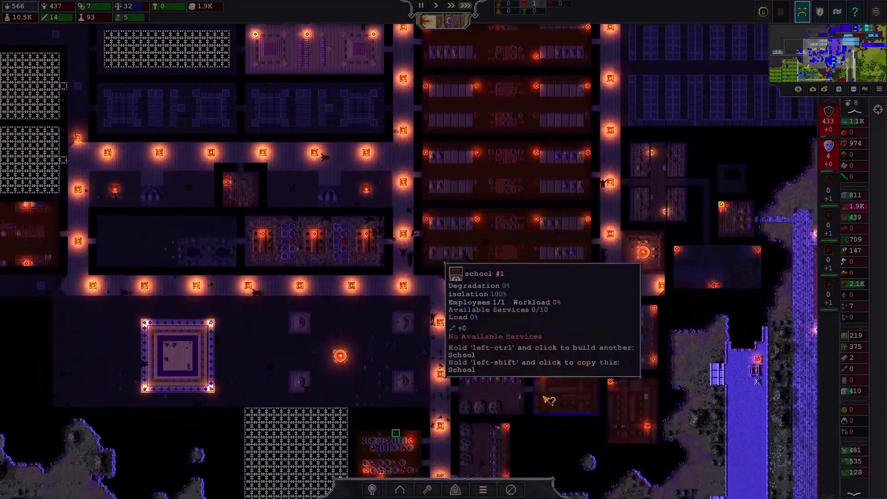
{"action": "key", "text": "d"}
{"action": "key", "text": "w"}
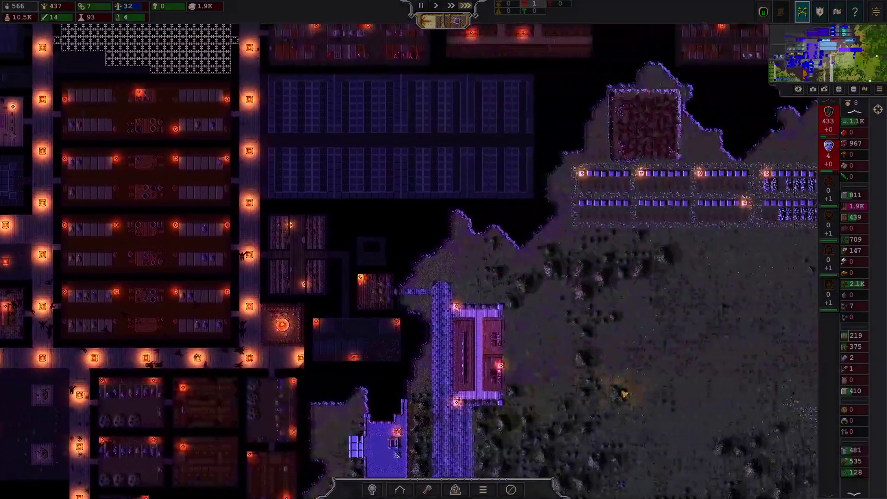
{"action": "key", "text": "d"}
{"action": "key", "text": "w"}
{"action": "left_click", "coordinate": [399, 490]}
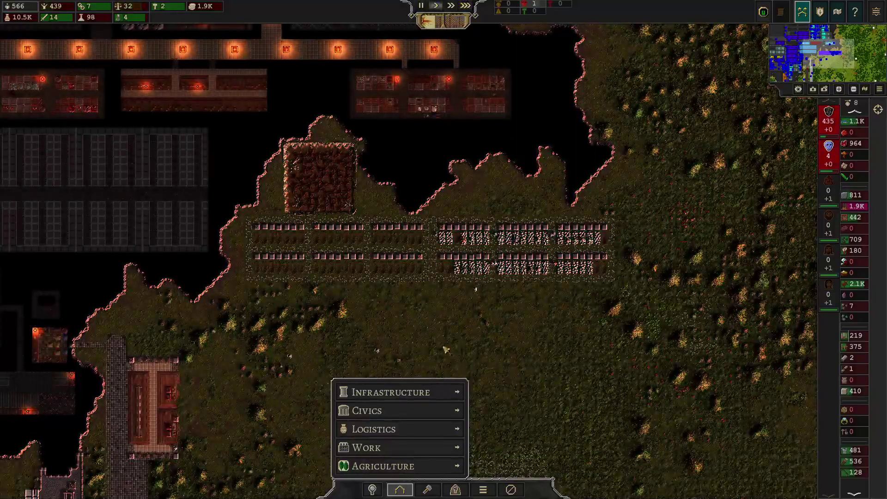
{"action": "key", "text": "d"}
{"action": "key", "text": "w"}
{"action": "left_click", "coordinate": [360, 466]}
{"action": "key", "text": "a"}
{"action": "key", "text": "s"}
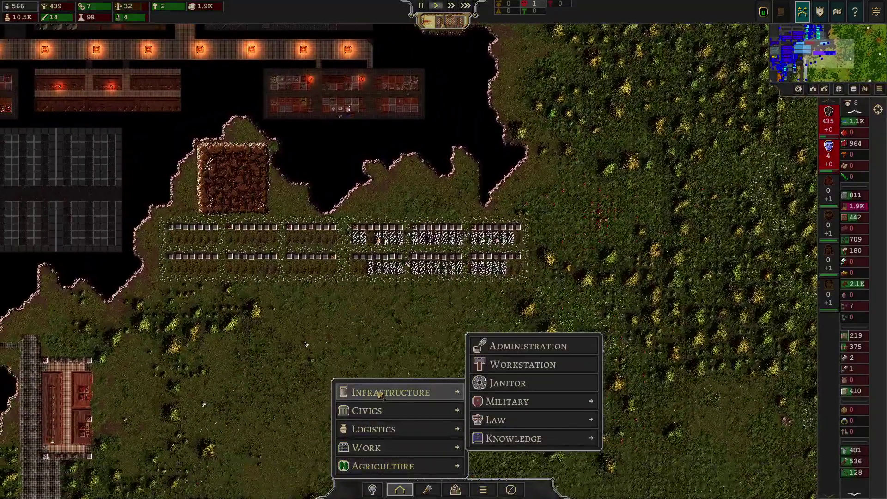
{"action": "mouse_move", "coordinate": [503, 369]}
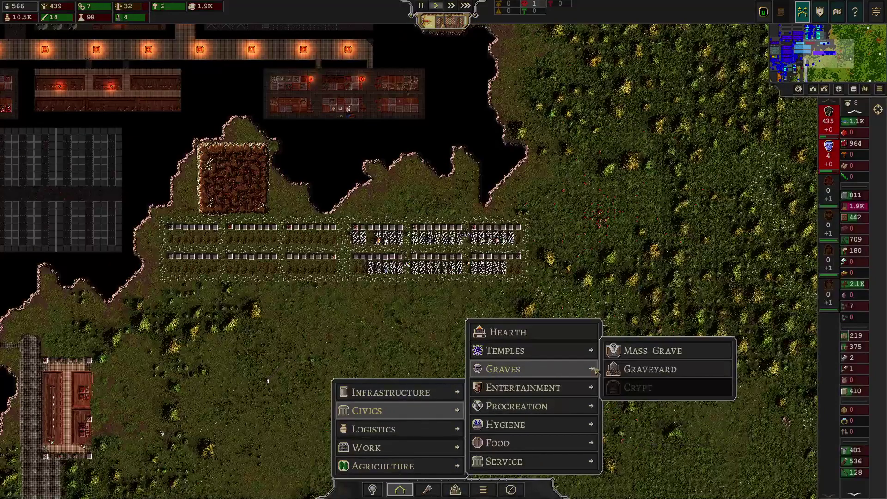
Step: Lay out a 19x20 mass grave east of the farm rows
{"action": "left_click", "coordinate": [643, 351]}
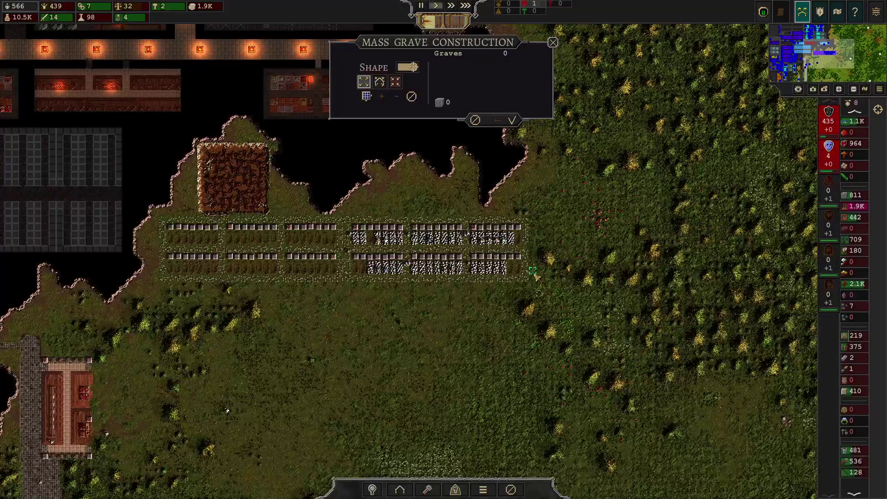
{"action": "left_click_drag", "start_coordinate": [540, 277], "coordinate": [674, 139]}
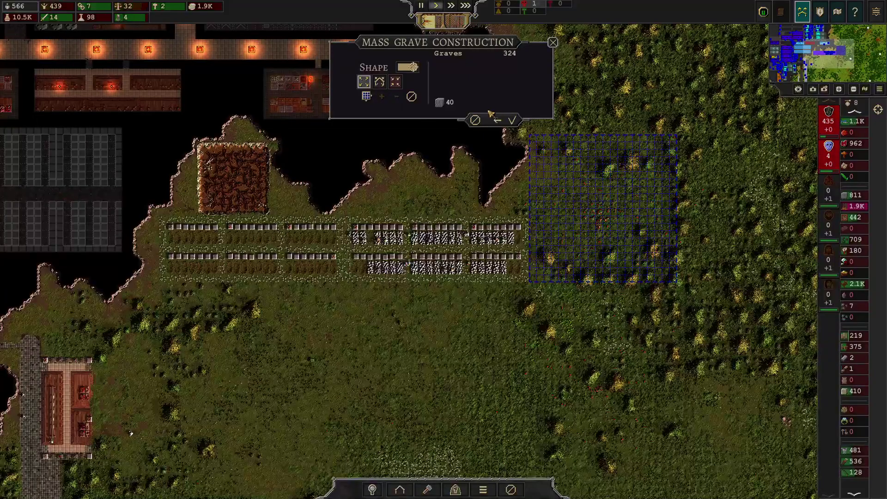
{"action": "left_click", "coordinate": [513, 121]}
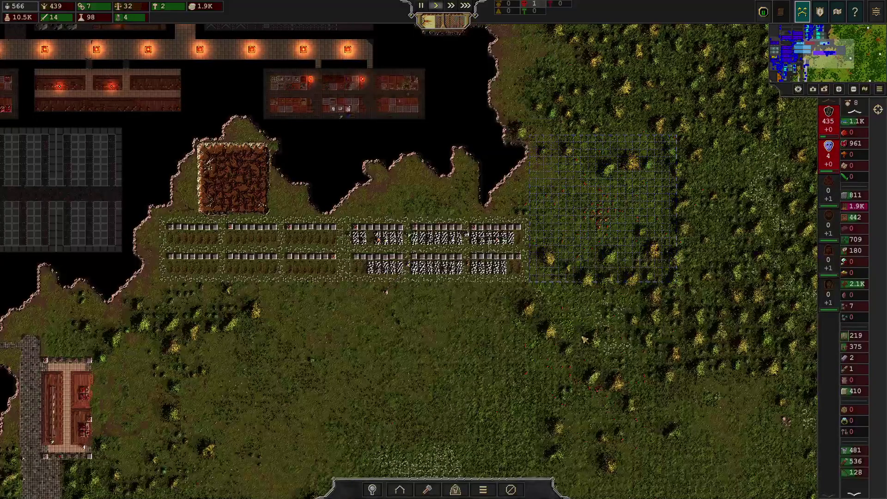
Step: Activate the mass grave's construction job, then pan back west toward the city
{"action": "left_click", "coordinate": [485, 489]}
{"action": "left_click", "coordinate": [388, 277]}
{"action": "left_click", "coordinate": [590, 250]}
{"action": "right_click", "coordinate": [460, 383]}
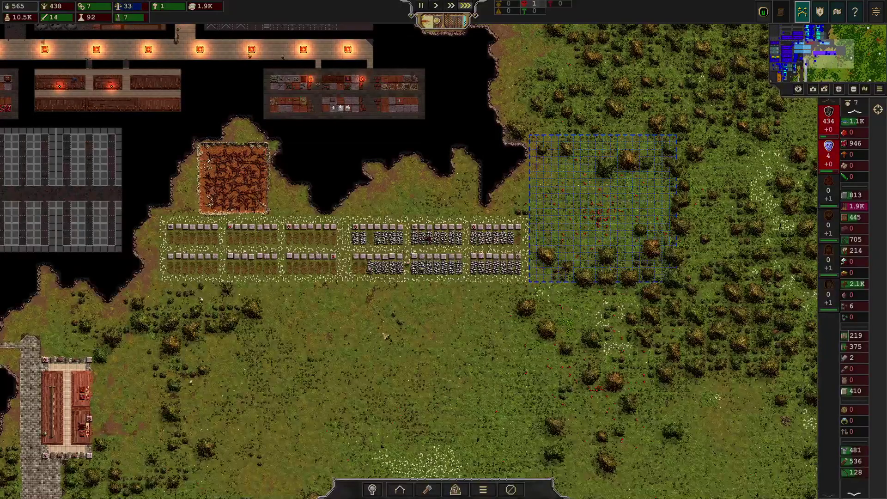
{"action": "key", "text": "a"}
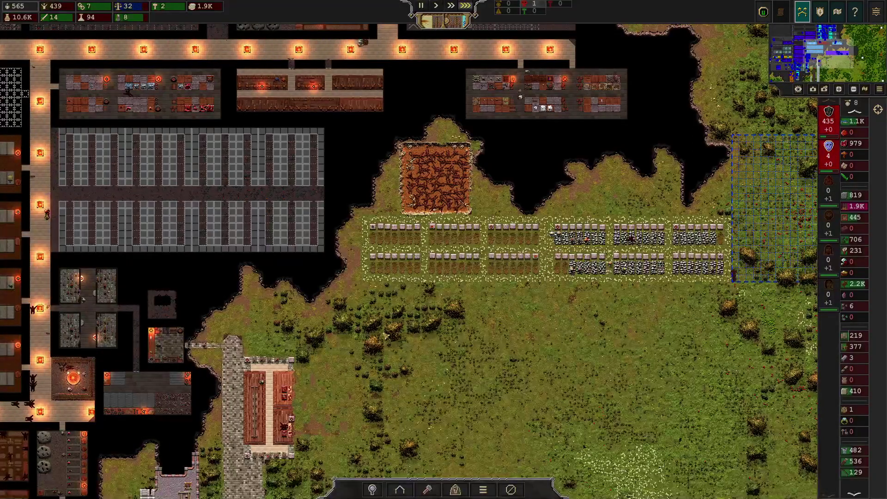
{"action": "key", "text": "a"}
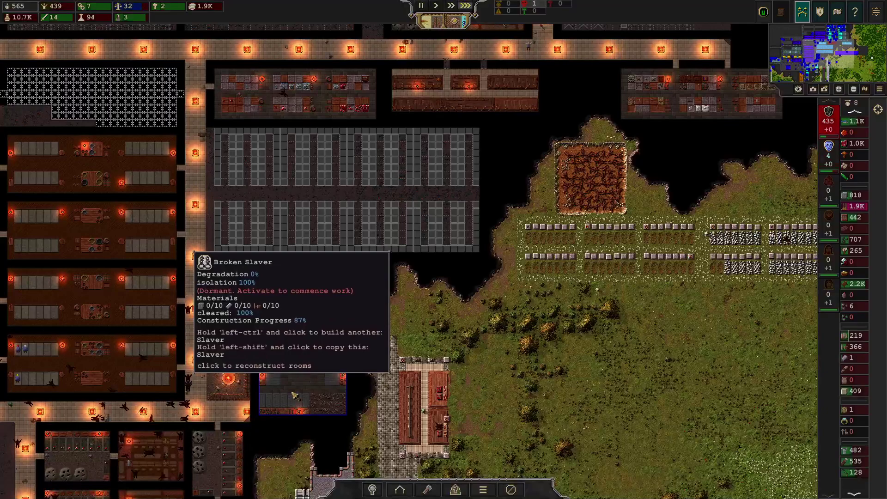
Step: Suspend the pending dig jobs marked in the northern city rooms
{"action": "key", "text": "a"}
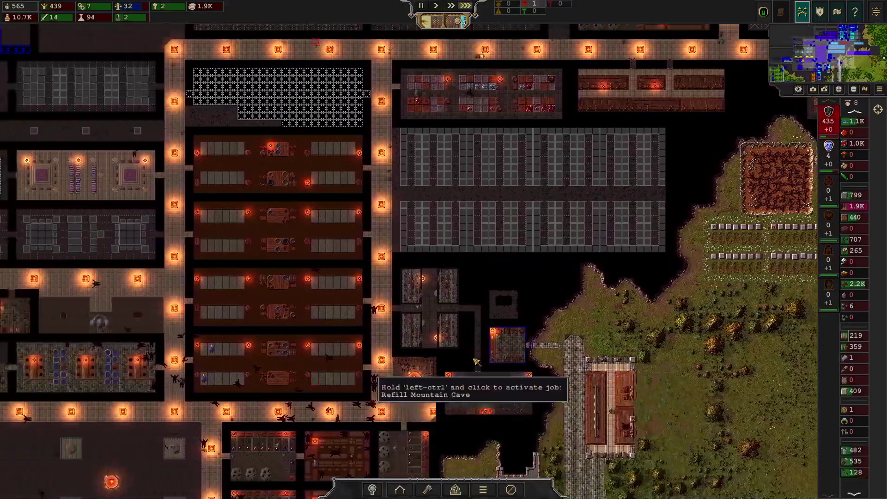
{"action": "key", "text": "w"}
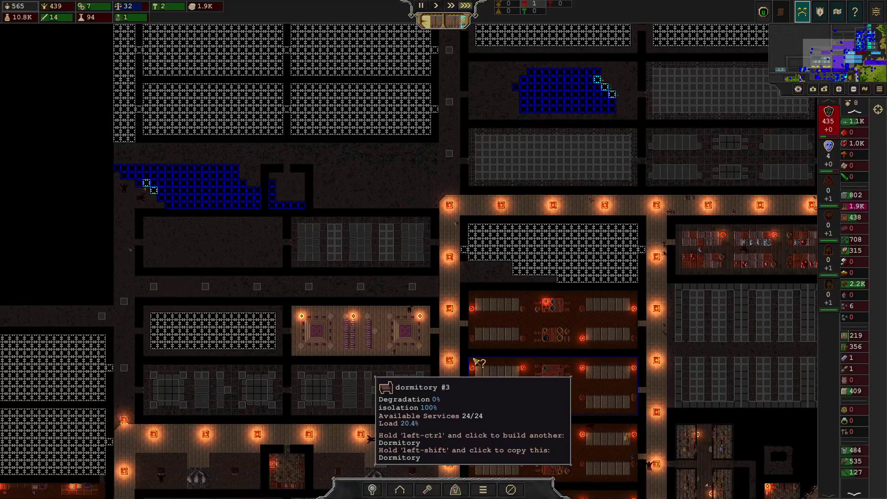
{"action": "key", "text": "w"}
{"action": "key", "text": "d"}
{"action": "key", "text": "r"}
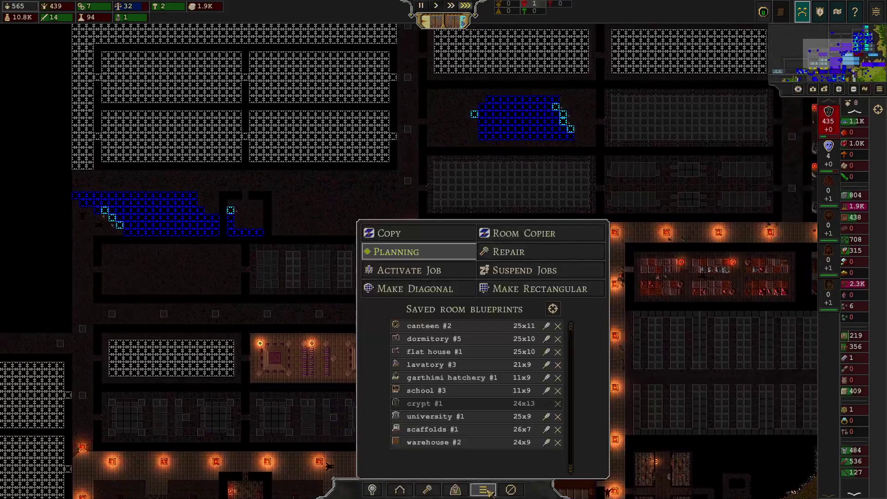
{"action": "left_click", "coordinate": [525, 270]}
{"action": "left_click_drag", "start_coordinate": [433, 89], "coordinate": [586, 148]}
{"action": "mouse_move", "coordinate": [76, 192]}
{"action": "left_mouse_down"}
{"action": "mouse_move", "coordinate": [245, 230]}
{"action": "mouse_move", "coordinate": [218, 234]}
{"action": "left_mouse_up"}
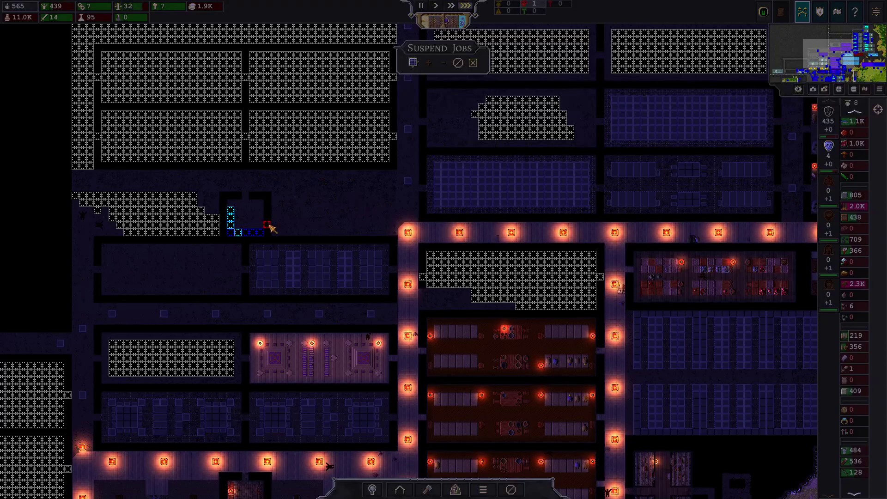
{"action": "right_click", "coordinate": [366, 206]}
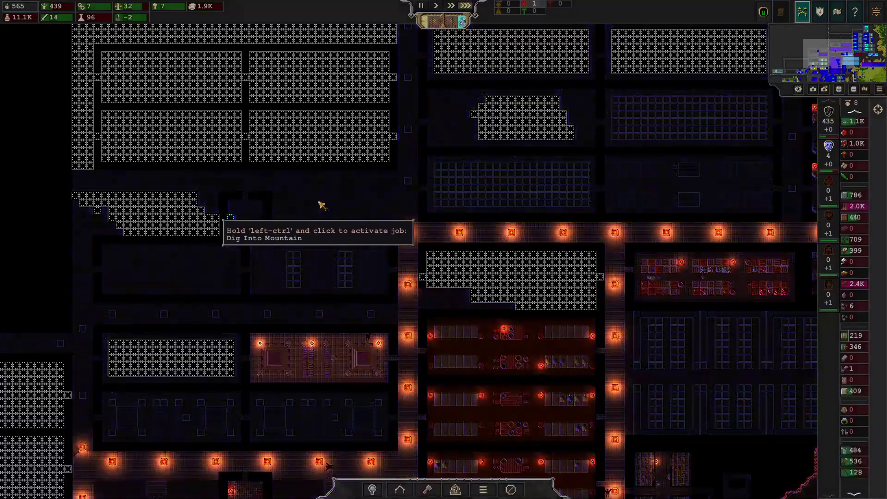
{"action": "key", "text": "d"}
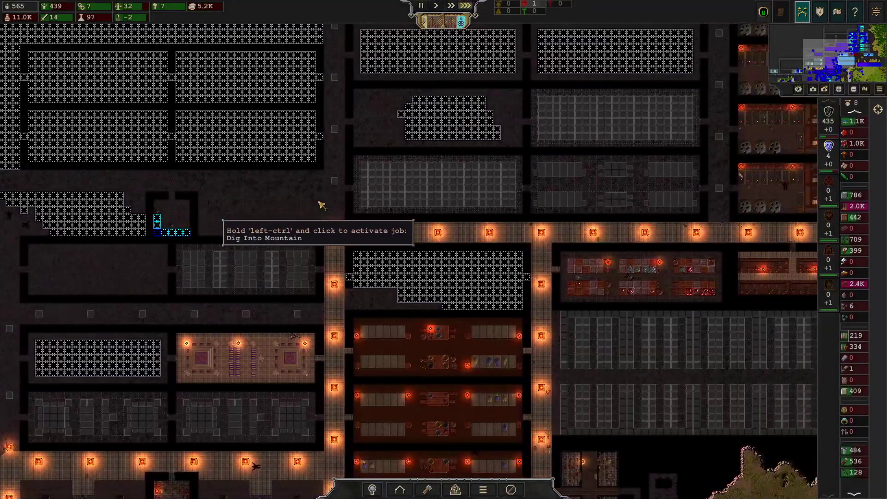
{"action": "key", "text": "s"}
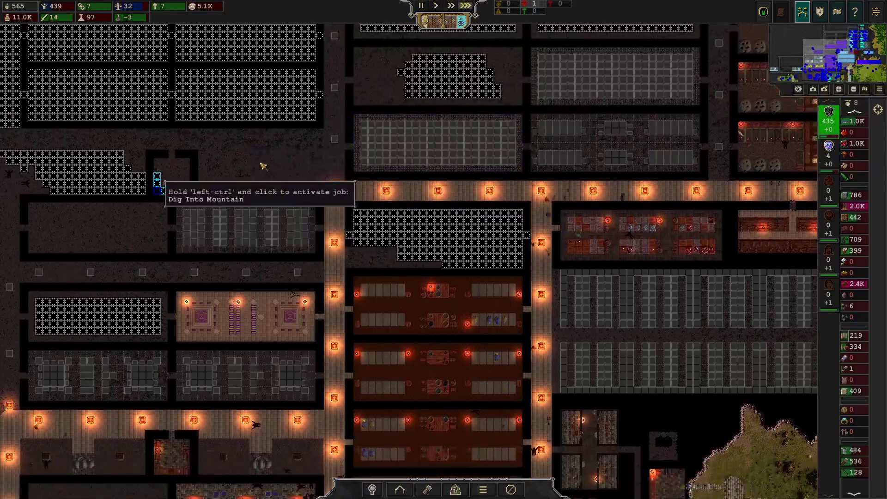
{"action": "key", "text": "d"}
{"action": "key", "text": "d"}
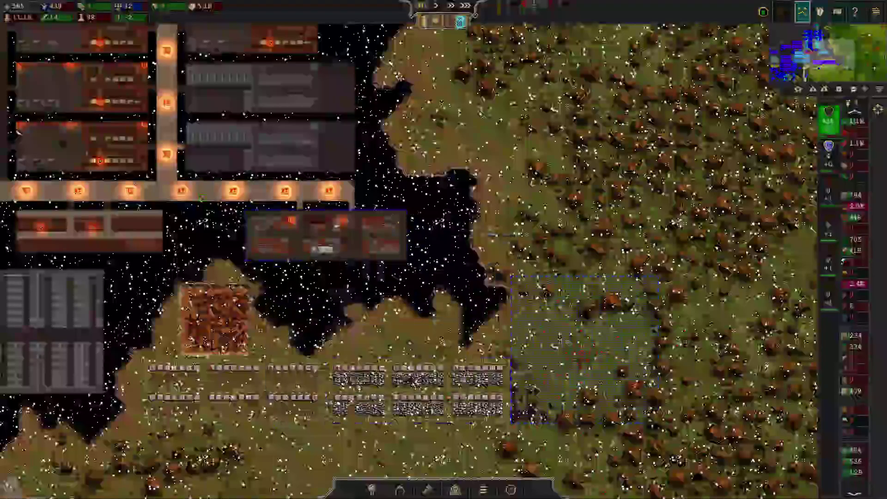
{"action": "key", "text": "a"}
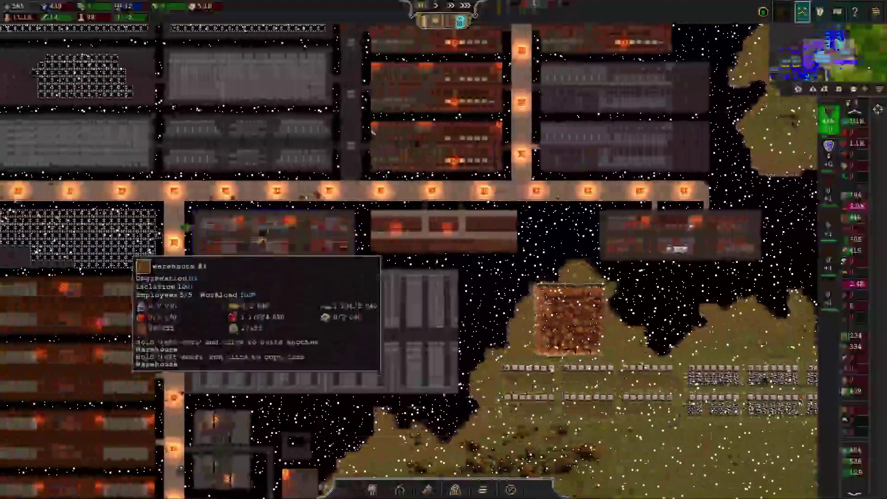
{"action": "left_click", "coordinate": [249, 253]}
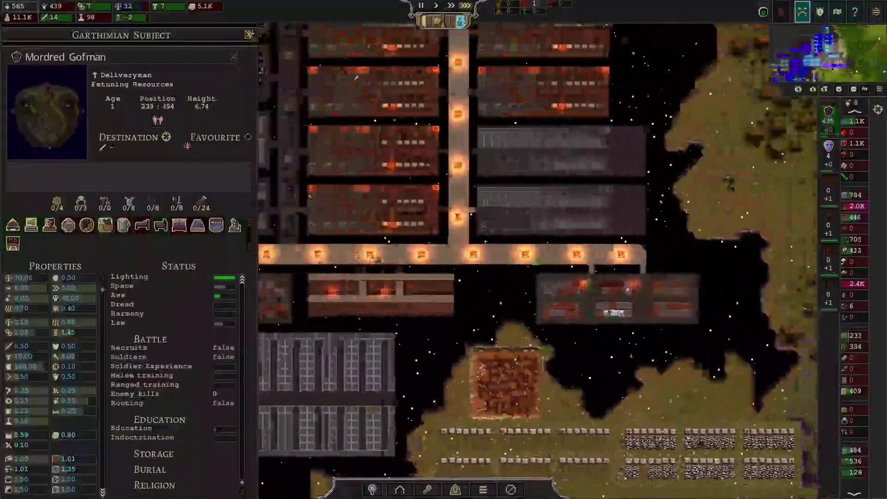
{"action": "left_click", "coordinate": [249, 35]}
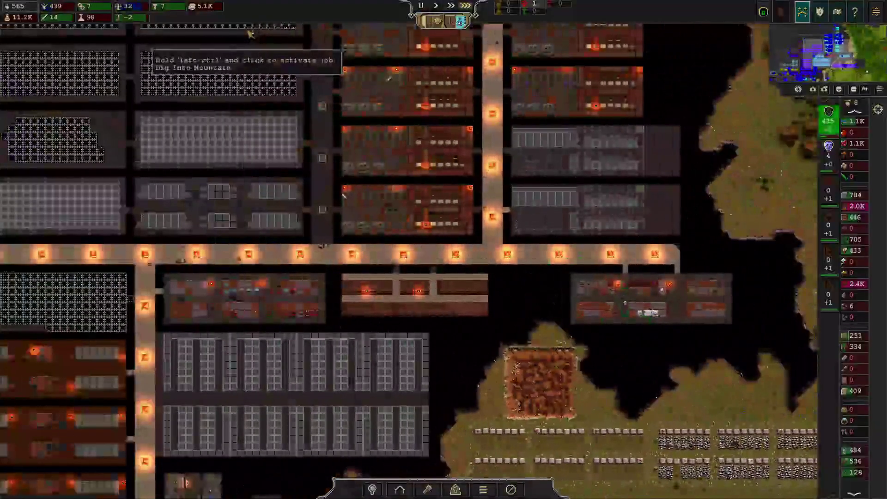
{"action": "key", "text": "s"}
{"action": "key", "text": "d"}
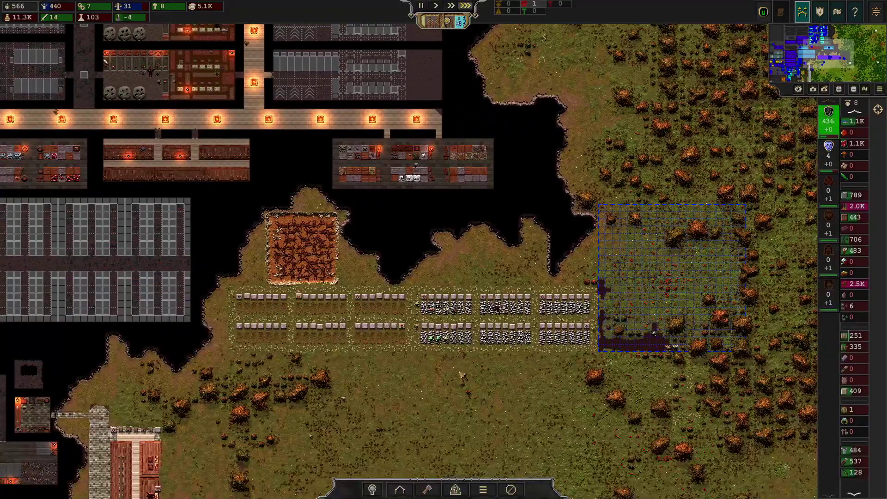
{"action": "left_click", "coordinate": [58, 6]}
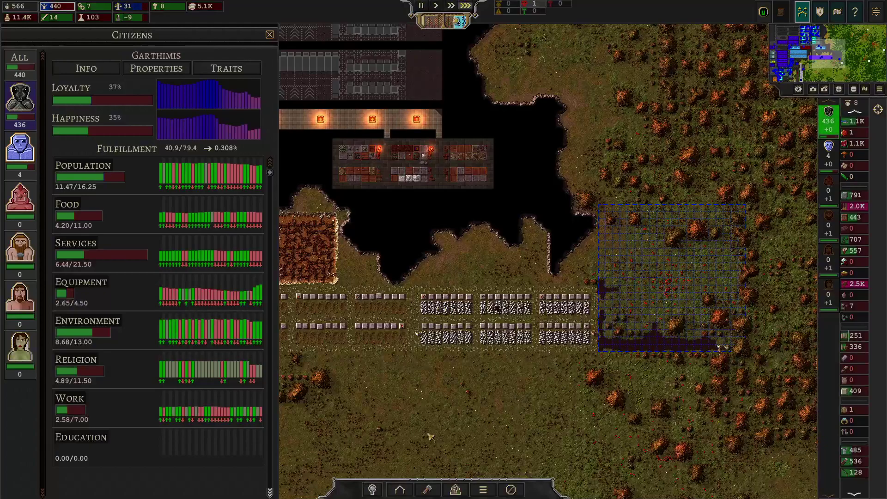
{"action": "left_click", "coordinate": [118, 256]}
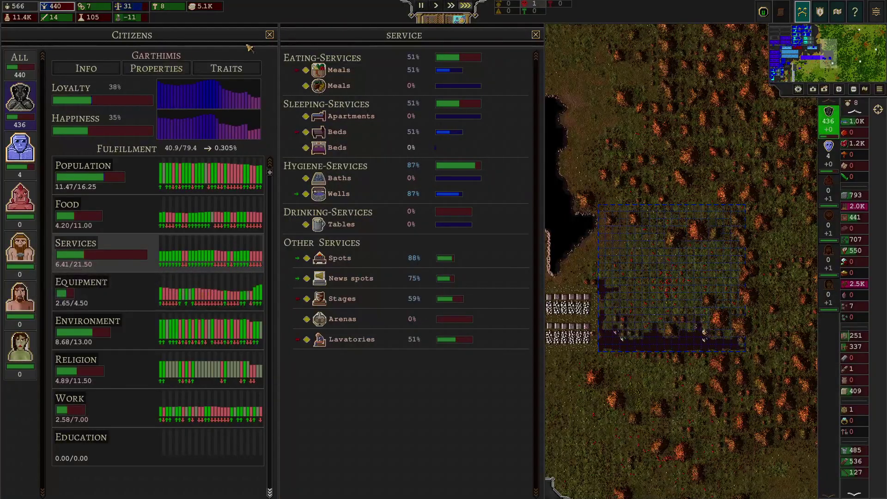
{"action": "left_click", "coordinate": [269, 35]}
{"action": "left_click", "coordinate": [264, 34]}
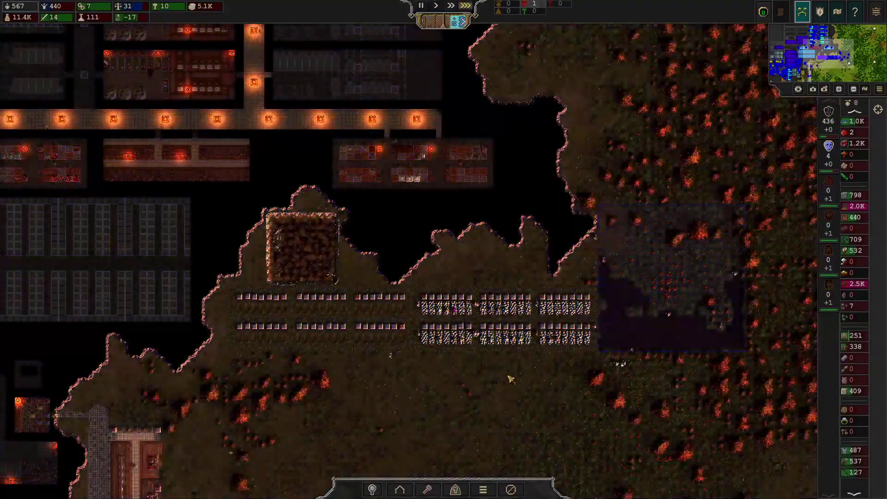
Step: Pan back to the mass grave east of the farms, toggling the environment overlay on and off
{"action": "key", "text": "Left"}
{"action": "key", "text": "Down"}
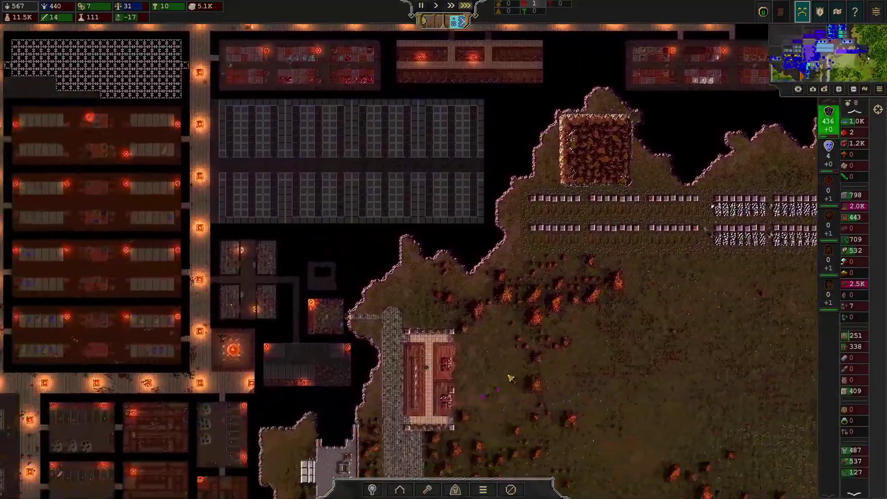
{"action": "key", "text": "Down"}
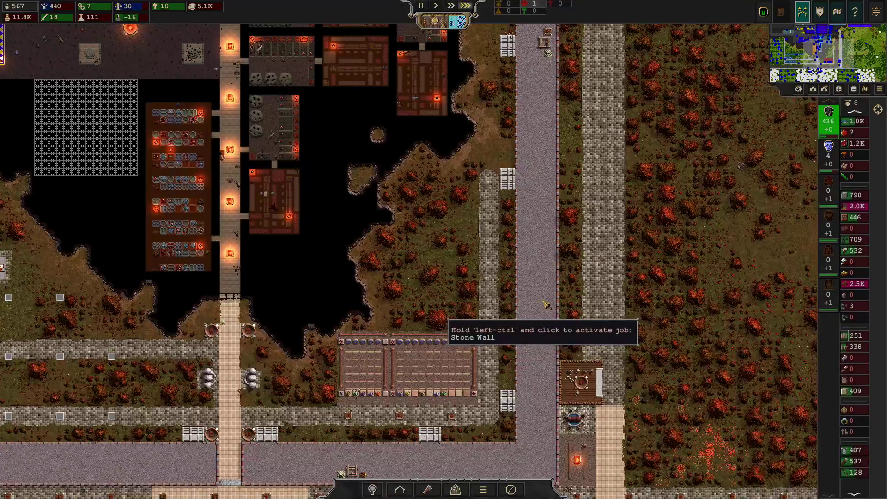
{"action": "key", "text": "Right"}
{"action": "key", "text": "Up"}
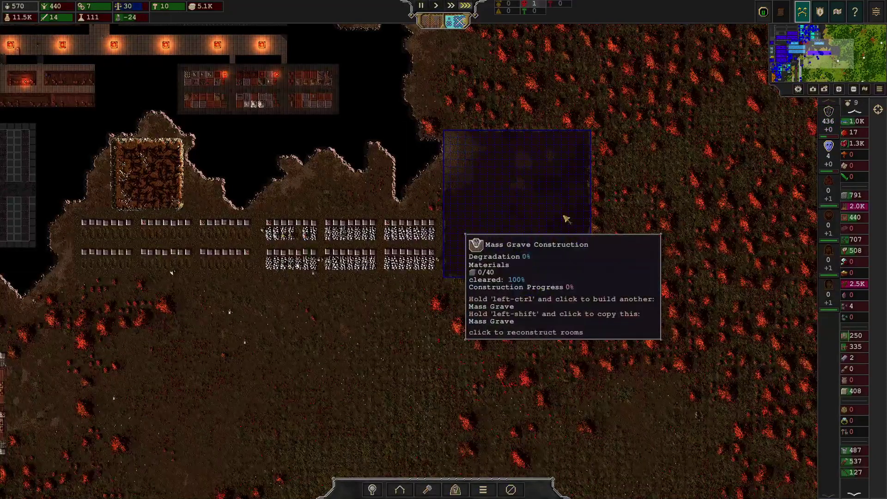
{"action": "key", "text": "Tab"}
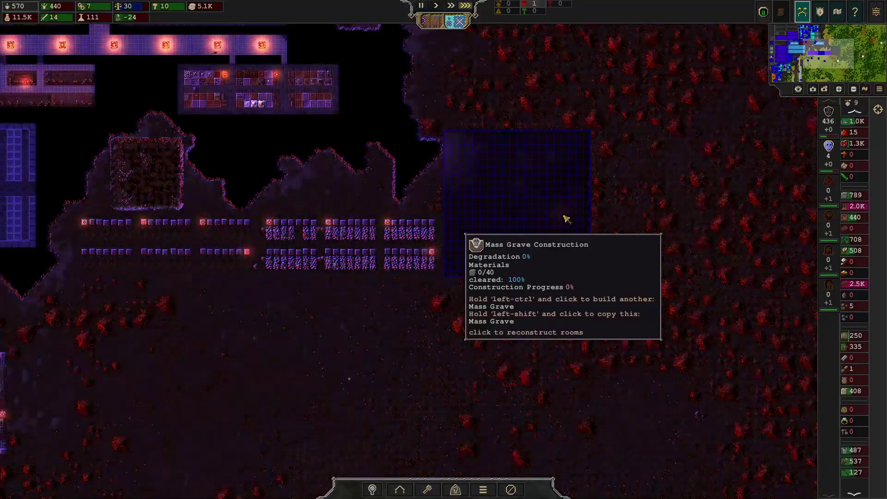
{"action": "key", "text": "Tab"}
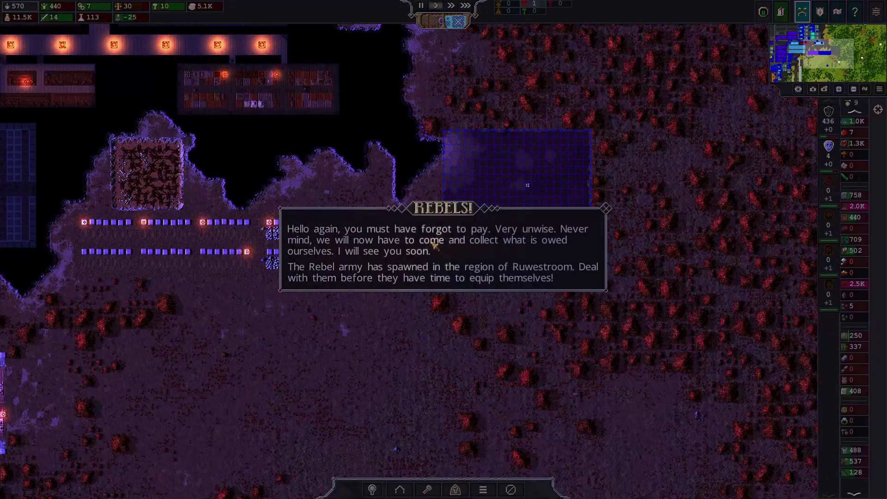
Step: Dismiss the rebels warning and activate graveyard #3, then pan toward the cave fields
{"action": "left_click", "coordinate": [605, 210]}
{"action": "left_click", "coordinate": [197, 258]}
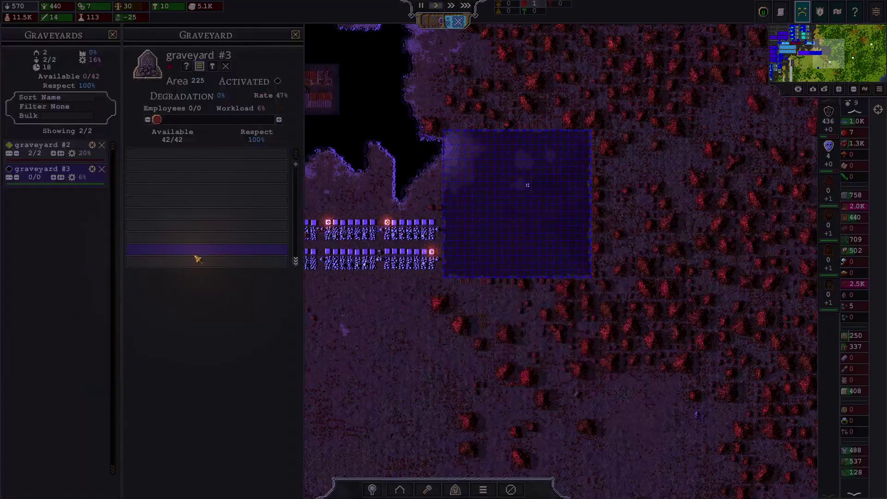
{"action": "left_click", "coordinate": [277, 80]}
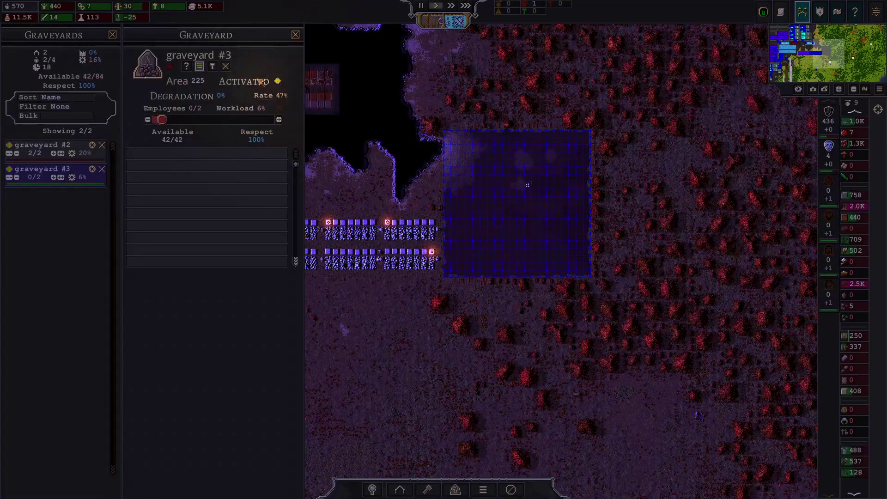
{"action": "left_click", "coordinate": [114, 34]}
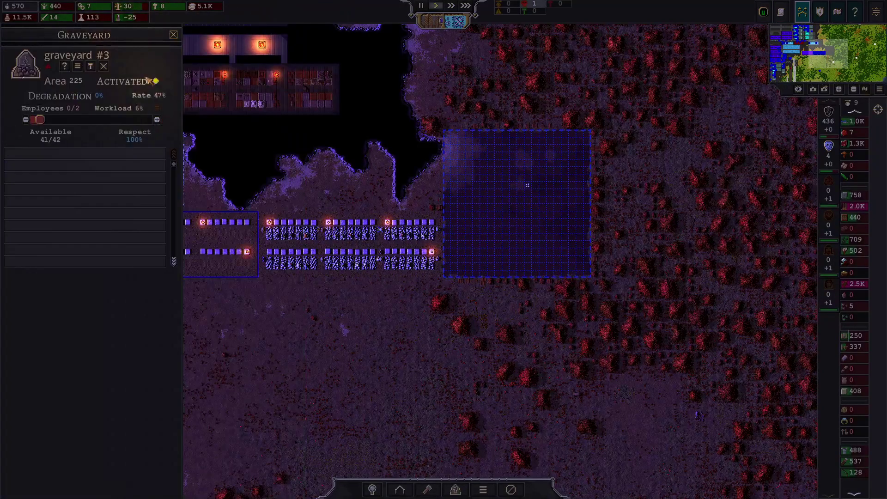
{"action": "left_click", "coordinate": [172, 36]}
{"action": "key", "text": "a"}
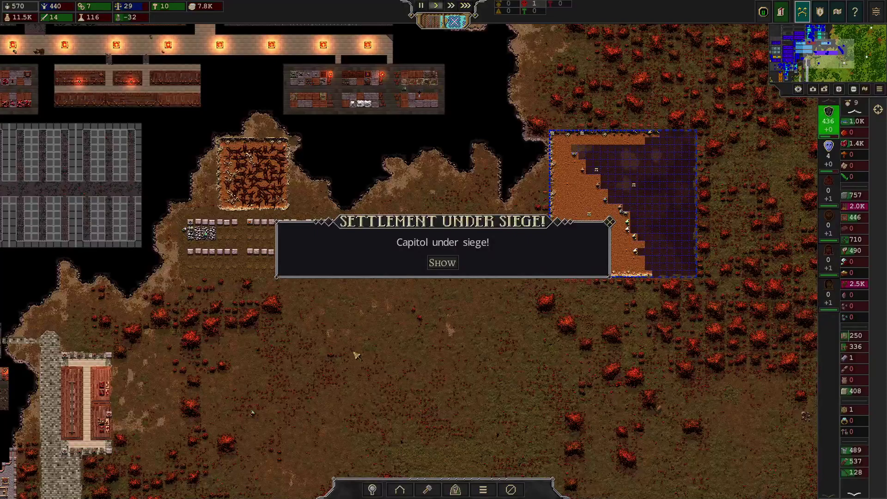
Step: Dismiss the siege warning, survey the base and fields, and glance at the mass graves list
{"action": "left_click", "coordinate": [608, 223]}
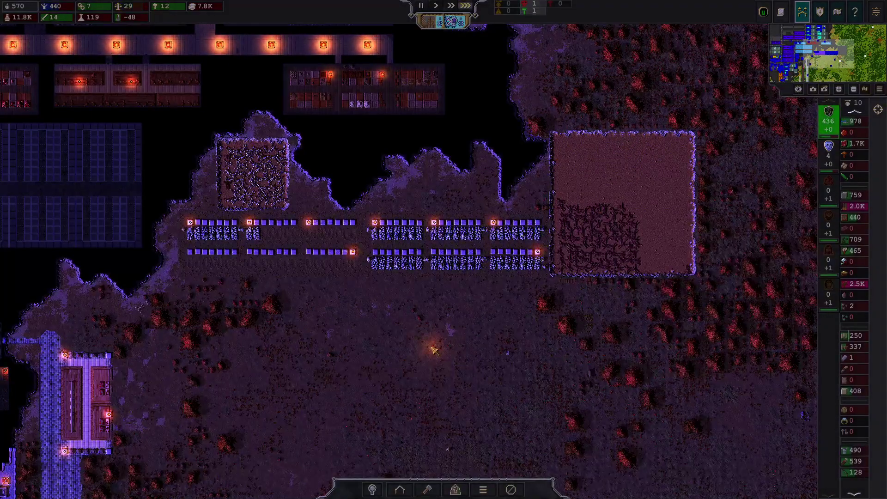
{"action": "key", "text": "a"}
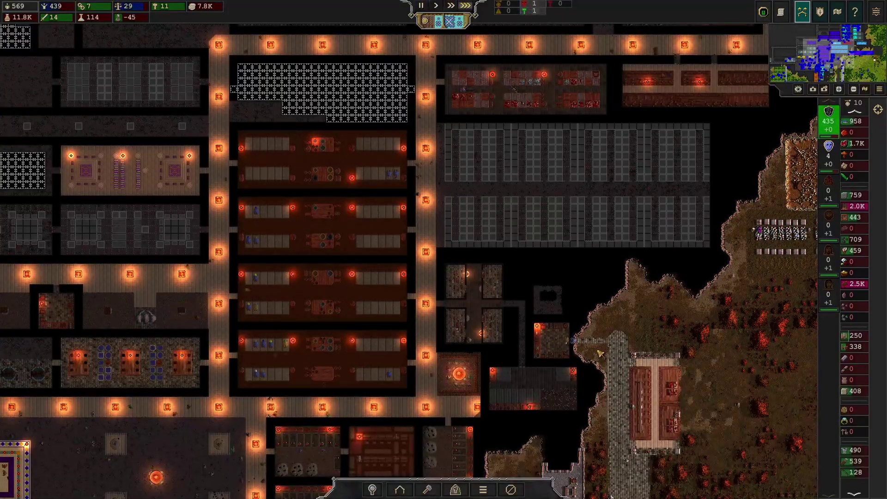
{"action": "key", "text": "d"}
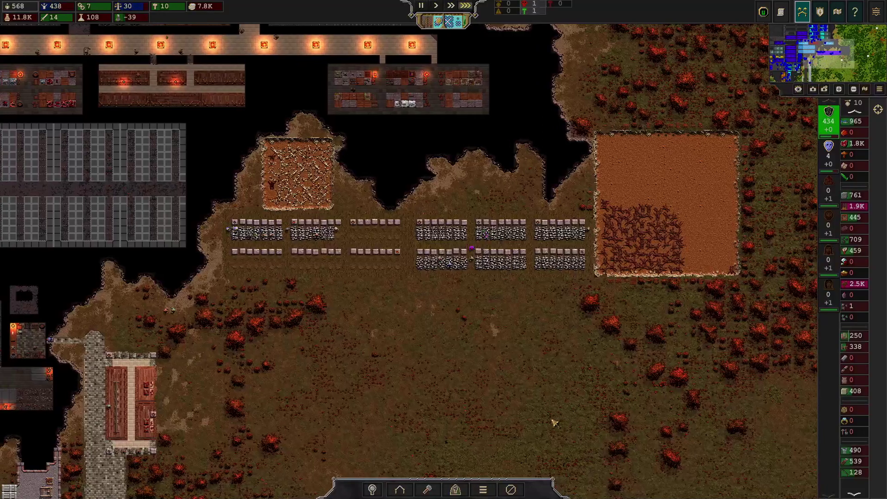
{"action": "key", "text": "Left"}
{"action": "left_click", "coordinate": [538, 16]}
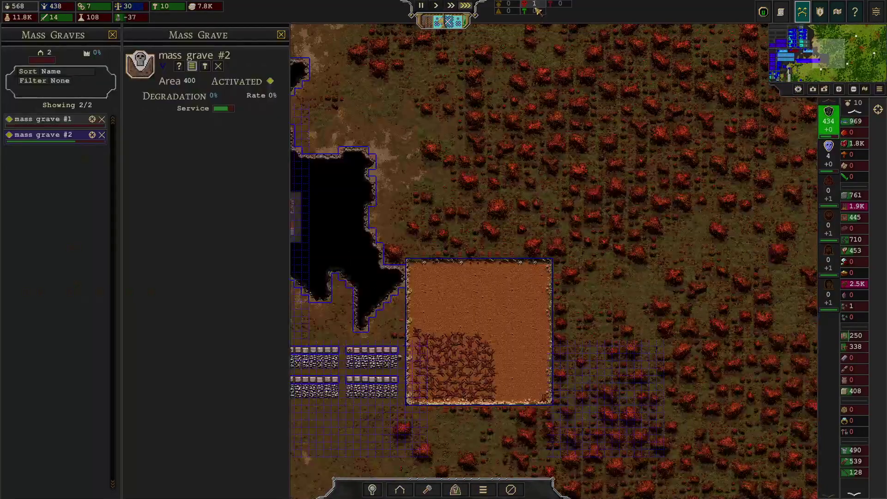
{"action": "key", "text": "Escape"}
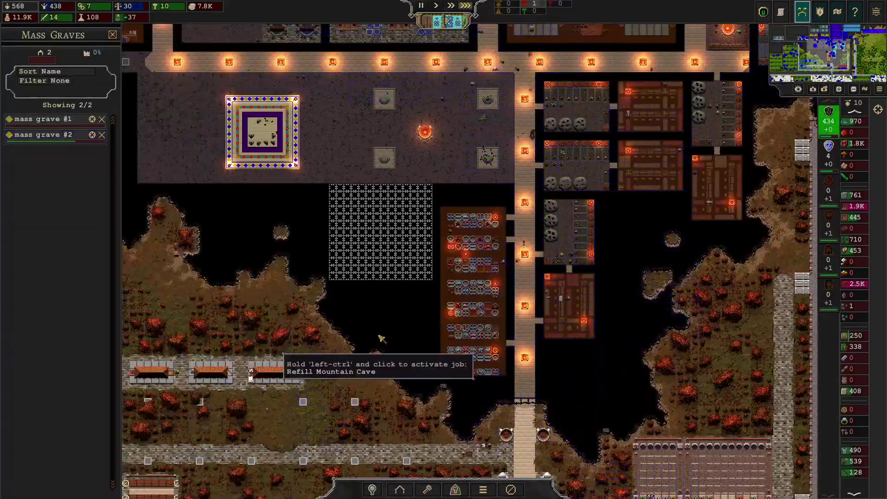
{"action": "key", "text": "Up"}
{"action": "key", "text": "Left"}
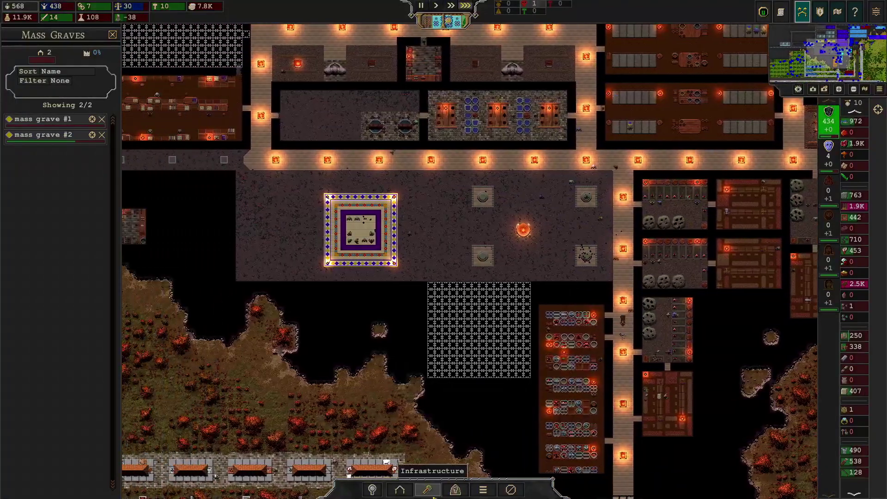
{"action": "key", "text": "Right"}
{"action": "key", "text": "Right"}
{"action": "key", "text": "Right"}
{"action": "key", "text": "Left"}
{"action": "key", "text": "Up"}
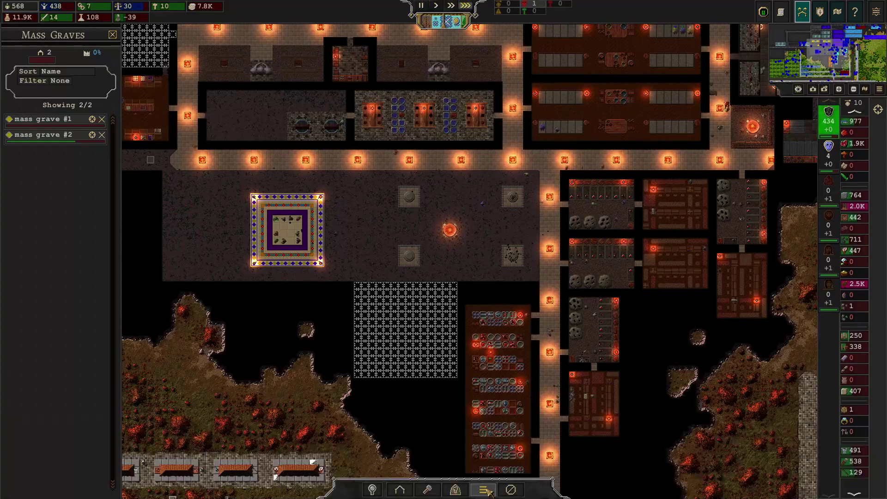
Step: Activate the dormant jobs across the patterned cave grid below the plaza
{"action": "left_click", "coordinate": [485, 489]}
{"action": "left_click", "coordinate": [411, 270]}
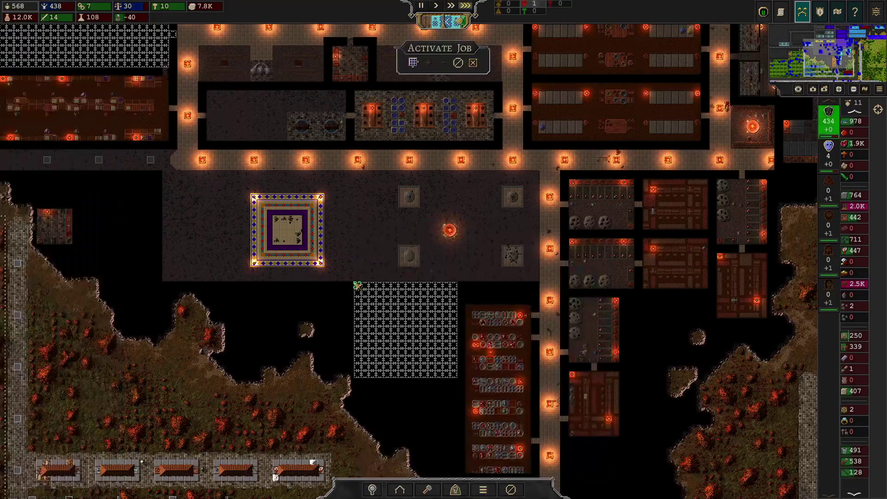
{"action": "left_click_drag", "start_coordinate": [357, 285], "coordinate": [452, 378]}
{"action": "key", "text": "Up"}
{"action": "key", "text": "Down"}
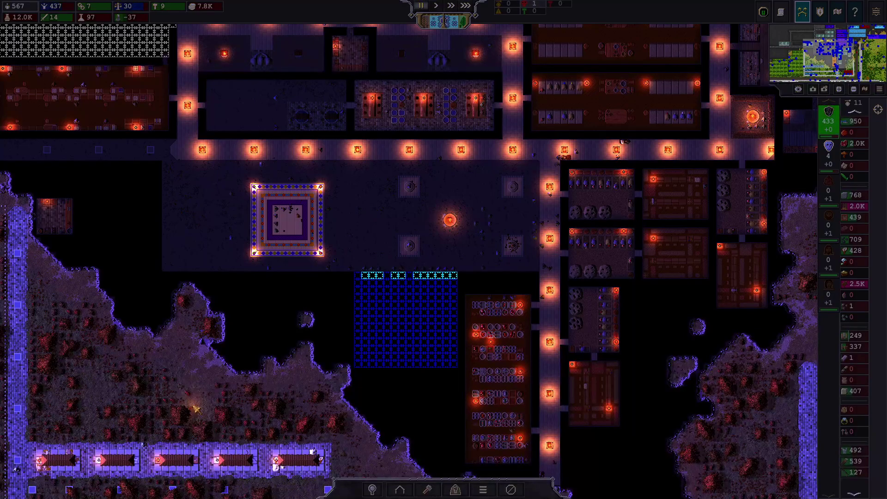
{"action": "left_click", "coordinate": [400, 490]}
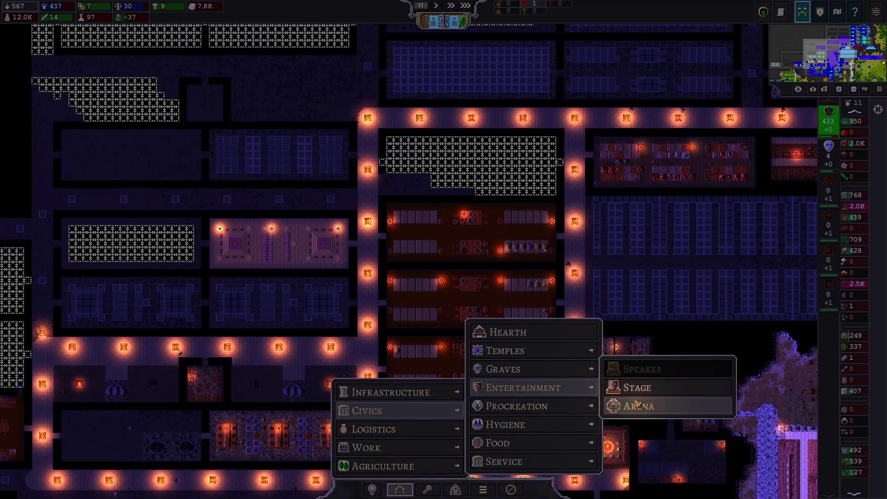
{"action": "left_click", "coordinate": [644, 404]}
{"action": "key", "text": "r"}
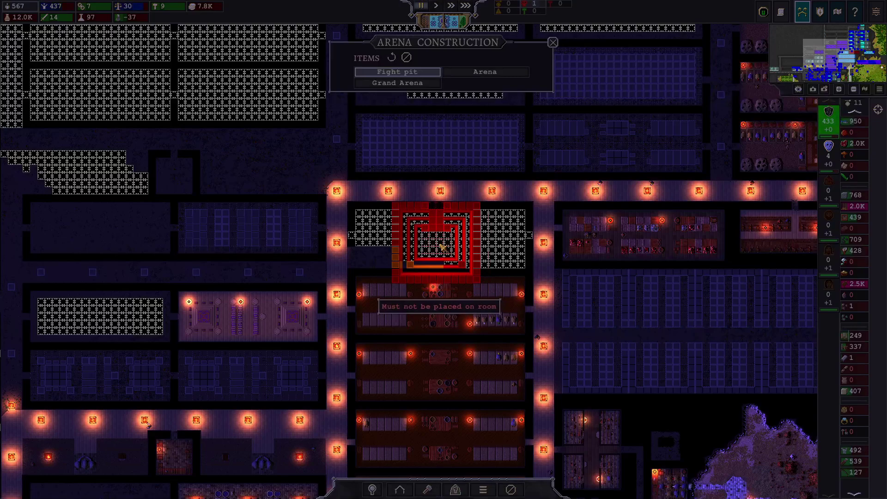
{"action": "key", "text": "d"}
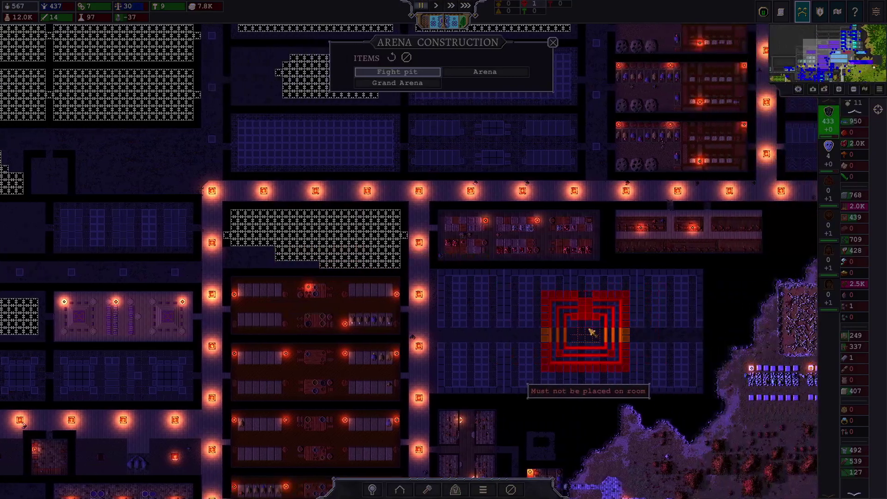
{"action": "left_click", "coordinate": [485, 72]}
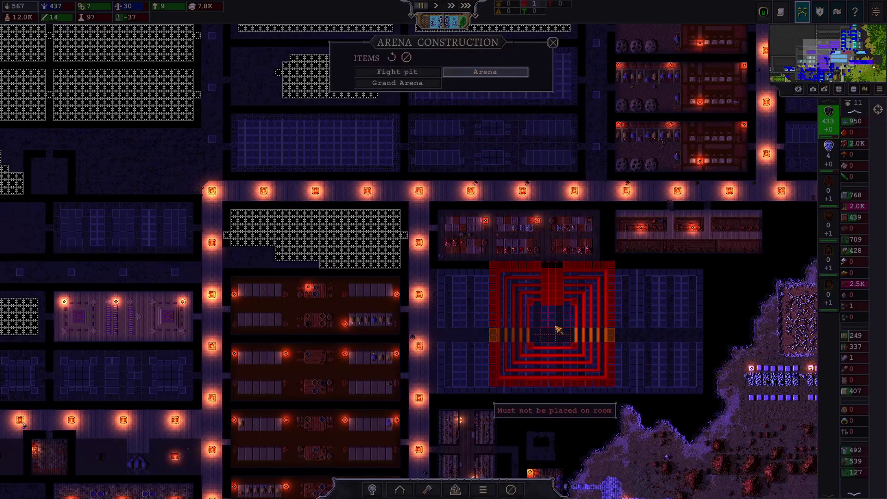
{"action": "key", "text": "r"}
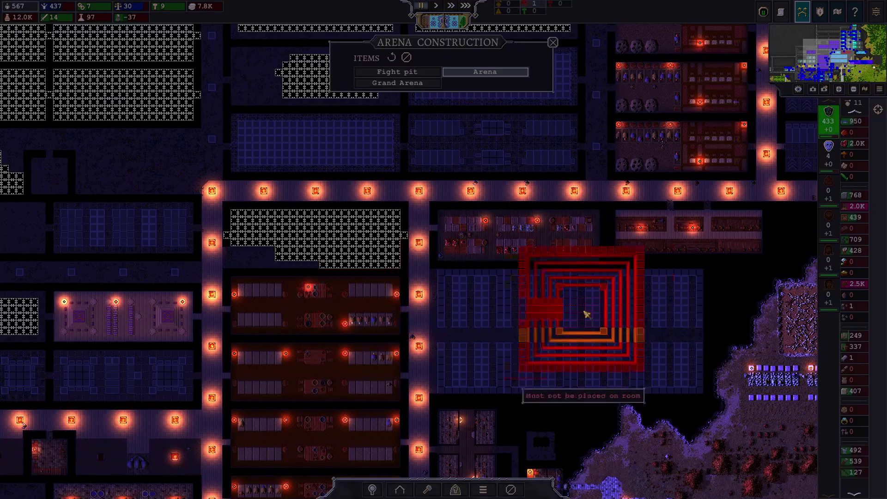
{"action": "right_click", "coordinate": [262, 253]}
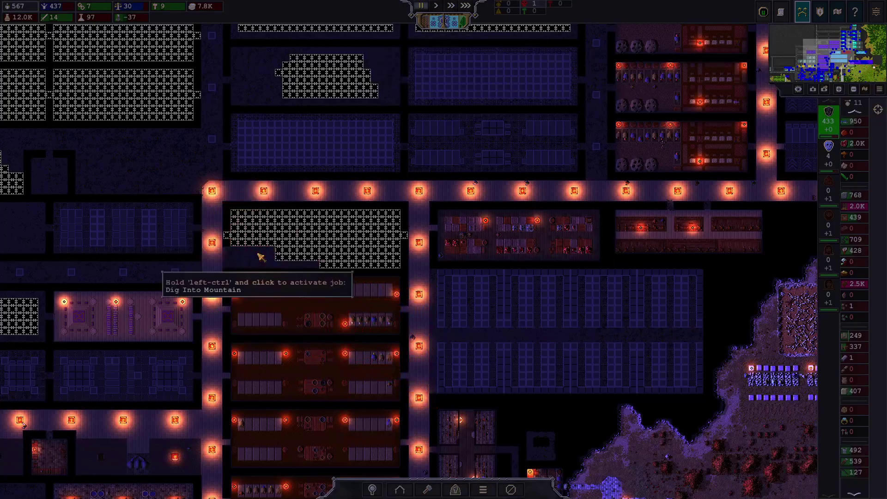
{"action": "key", "text": "s"}
{"action": "key", "text": "d"}
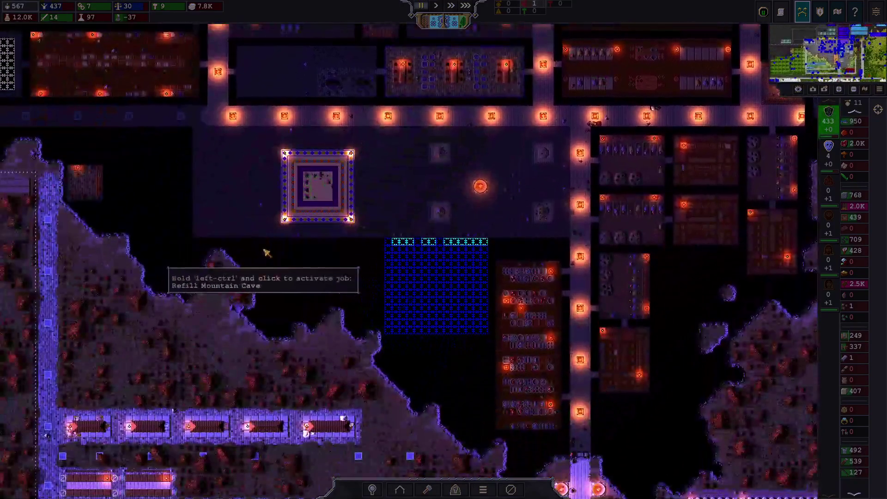
Step: Delete the activated job grid below the plaza
{"action": "left_click", "coordinate": [510, 489]}
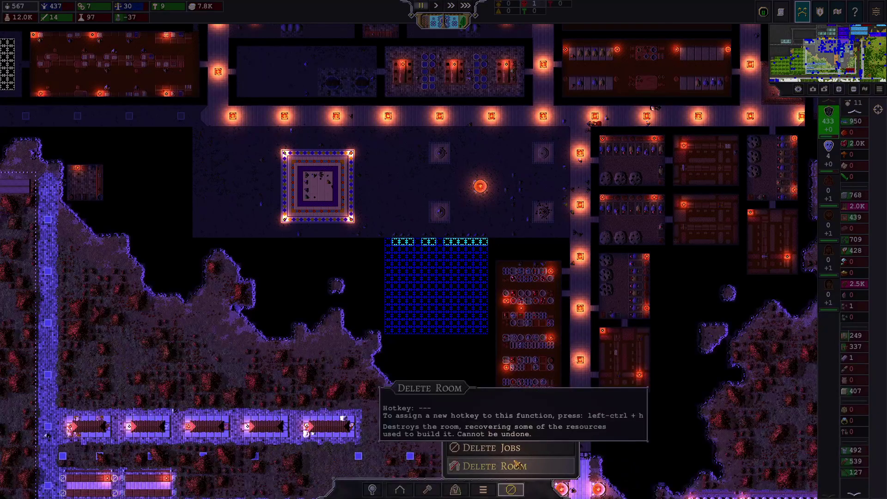
{"action": "left_click", "coordinate": [490, 446]}
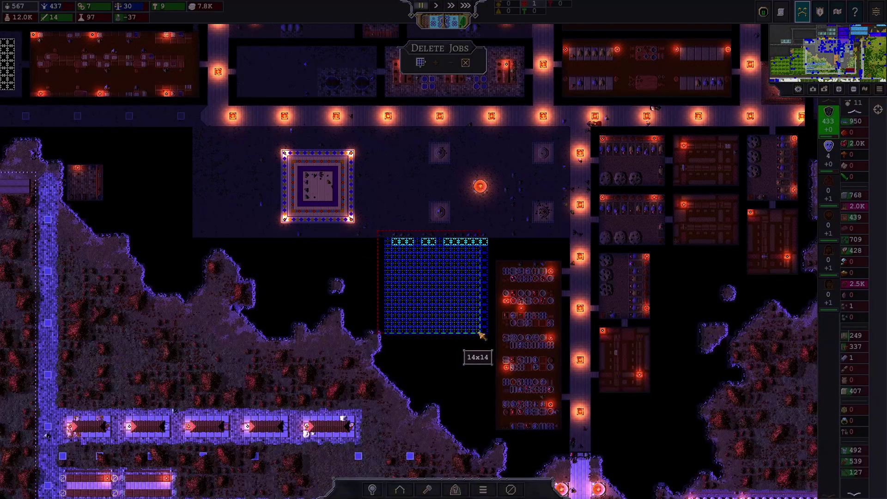
{"action": "left_click_drag", "start_coordinate": [389, 256], "coordinate": [482, 332]}
{"action": "right_click", "coordinate": [394, 308]}
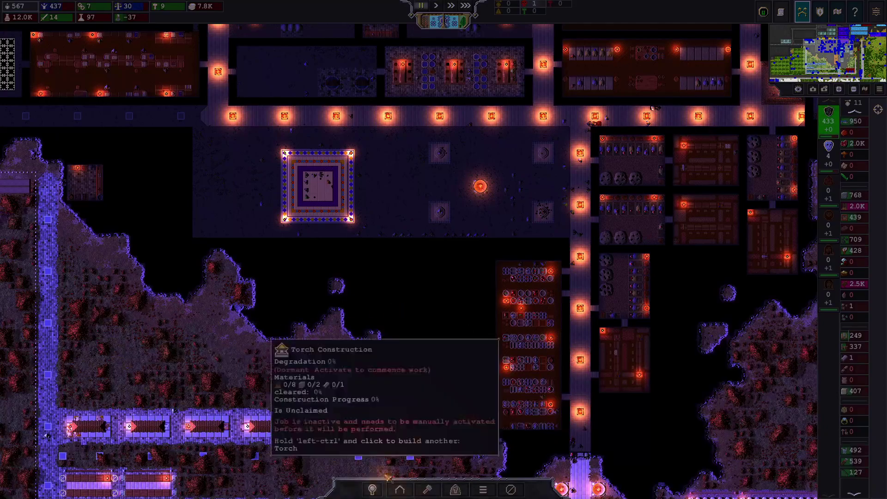
Step: Pick the Fight pit arena from Civics, rotate it, and move toward the western cave
{"action": "left_click", "coordinate": [469, 488]}
{"action": "left_click", "coordinate": [429, 489]}
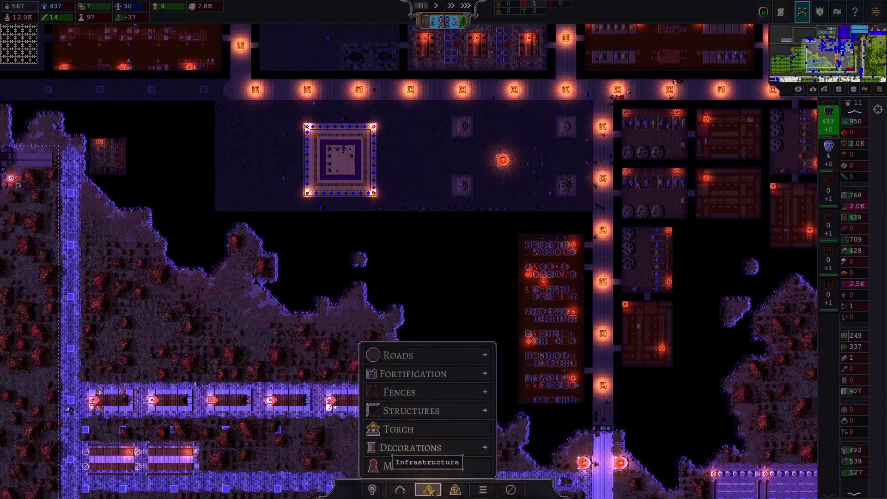
{"action": "left_click", "coordinate": [400, 489]}
{"action": "mouse_move", "coordinate": [398, 410]}
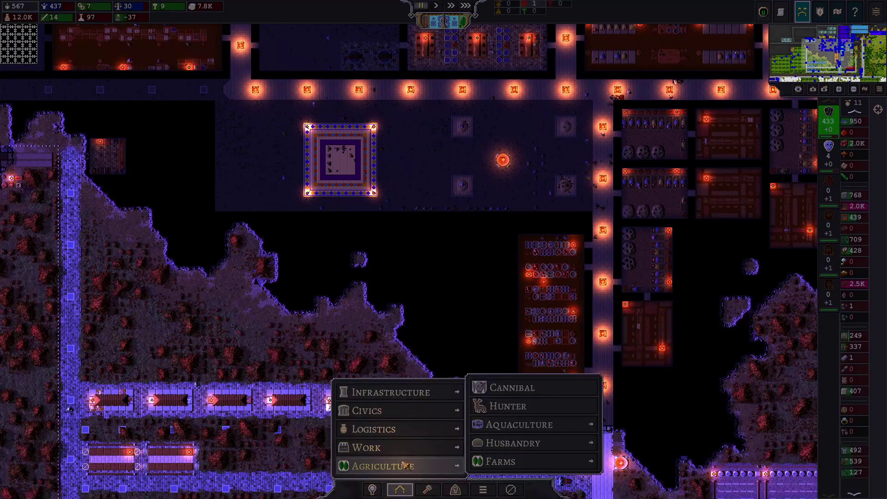
{"action": "mouse_move", "coordinate": [523, 387]}
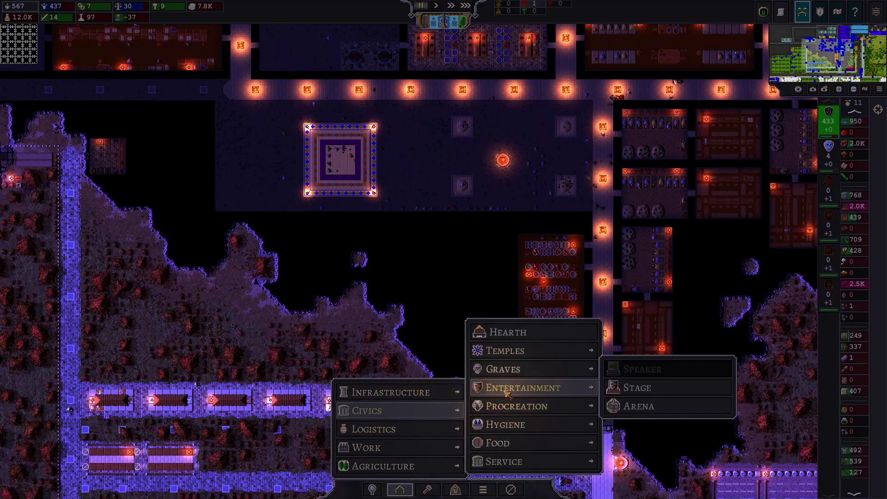
{"action": "left_click", "coordinate": [636, 406]}
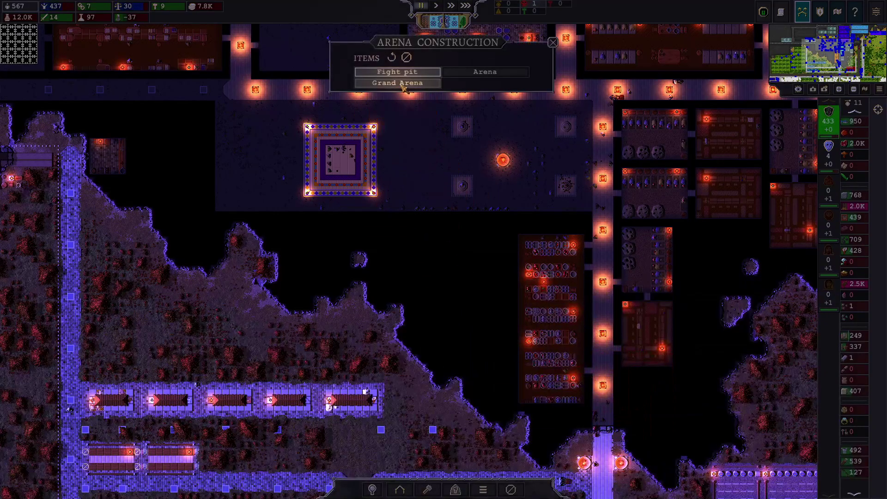
{"action": "key", "text": "r"}
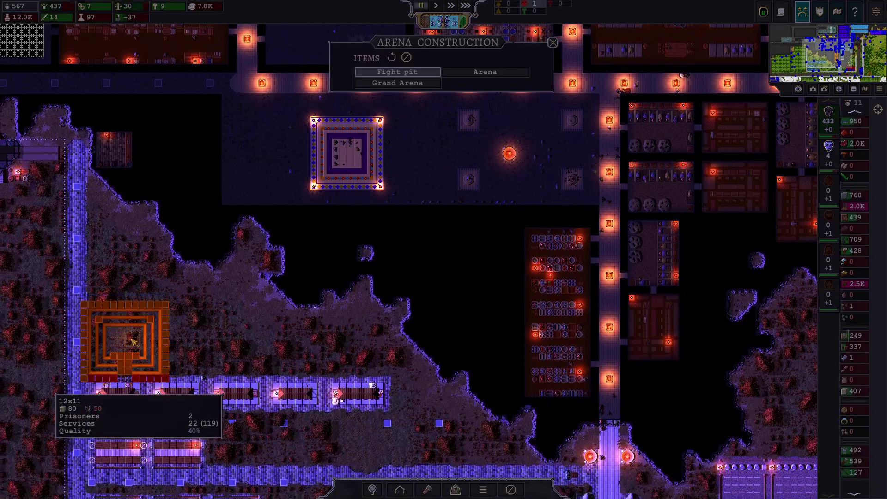
{"action": "left_click_drag", "start_coordinate": [124, 340], "coordinate": [233, 225]}
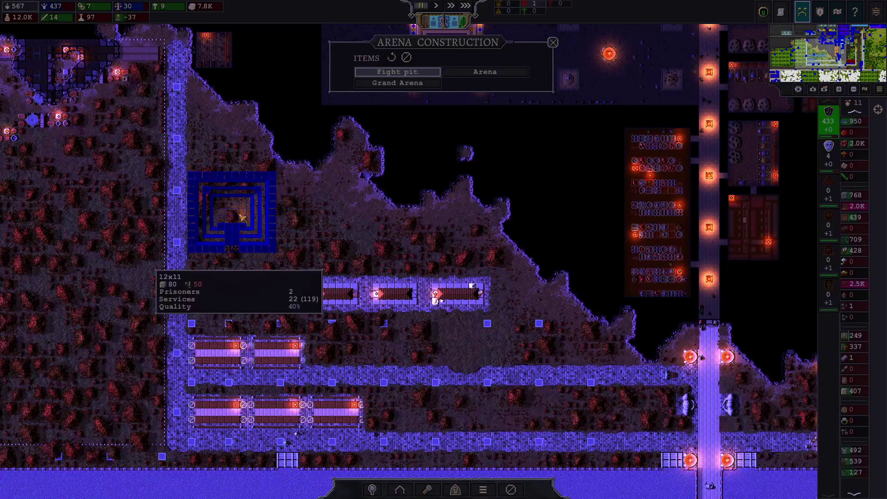
Step: Place the fight pit on the open western cave ground
{"action": "left_click", "coordinate": [232, 212]}
{"action": "right_click", "coordinate": [439, 212]}
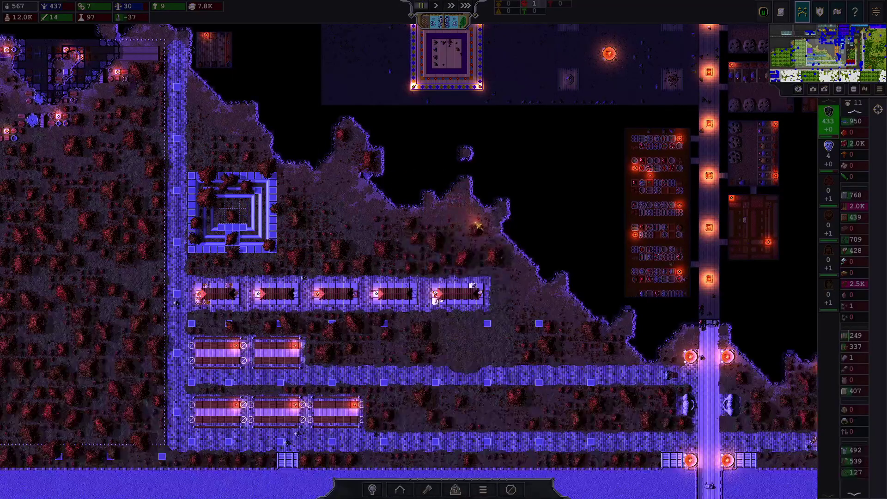
{"action": "left_click", "coordinate": [484, 489]}
{"action": "left_click", "coordinate": [416, 269]}
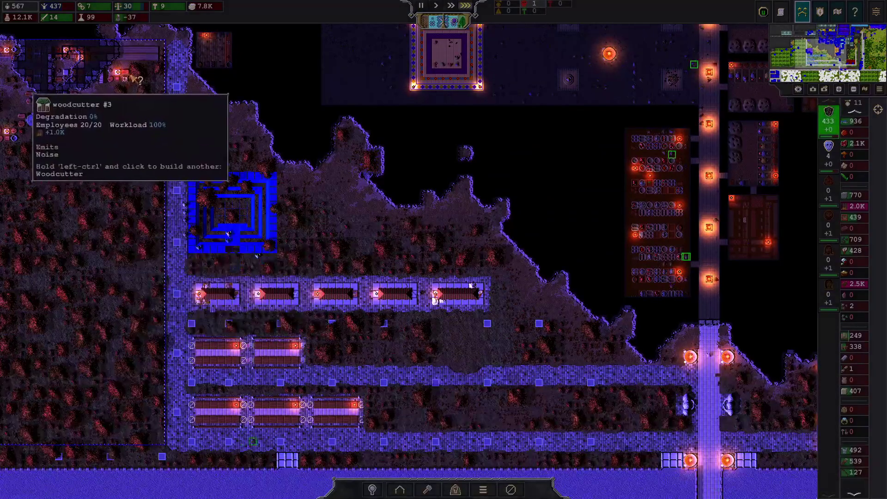
Step: Check the army and goods overviews and weapon buy/sell orders, then close them
{"action": "left_click", "coordinate": [55, 17]}
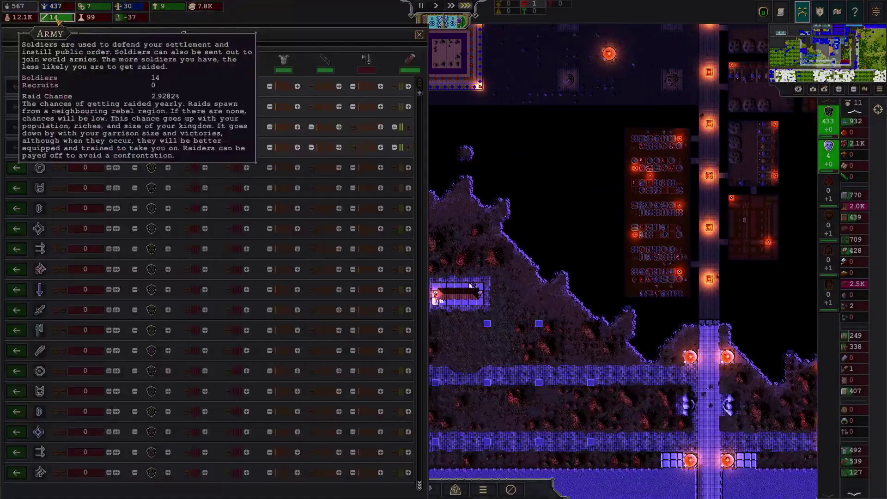
{"action": "left_click", "coordinate": [19, 17]}
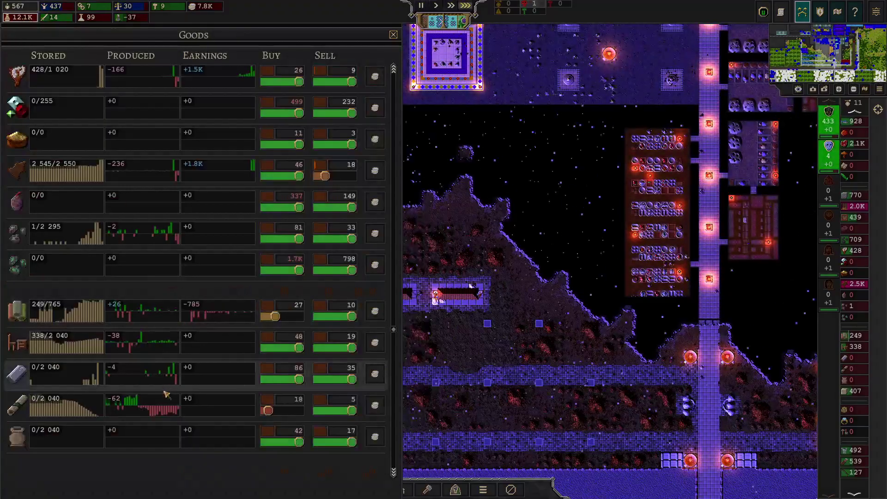
{"action": "scroll", "coordinate": [162, 383], "scroll_direction": "down", "scroll_amount": 5}
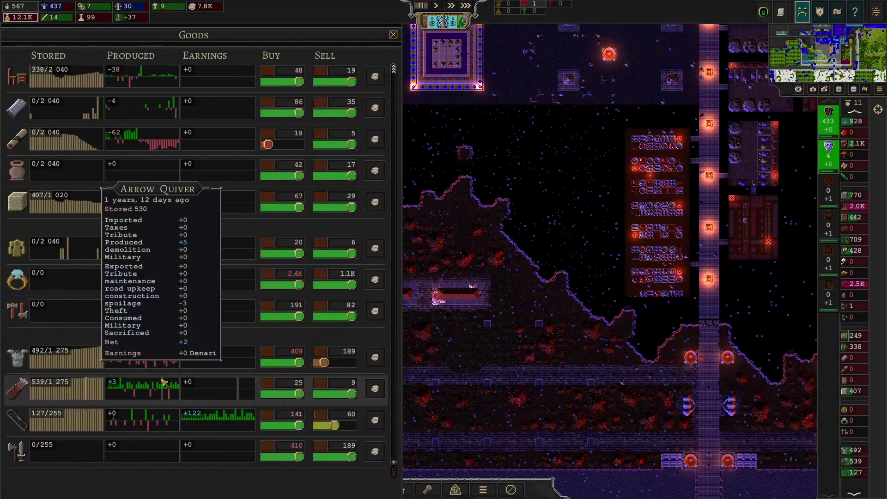
{"action": "left_click", "coordinate": [377, 452]}
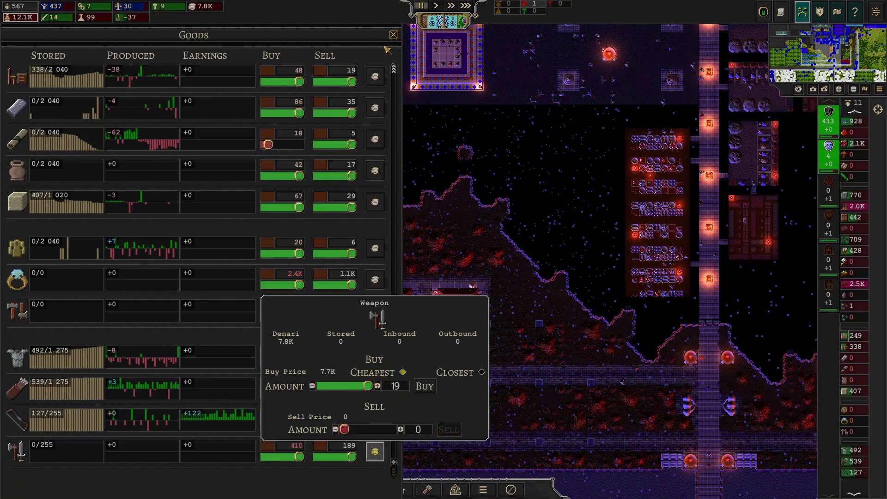
{"action": "left_click", "coordinate": [398, 41]}
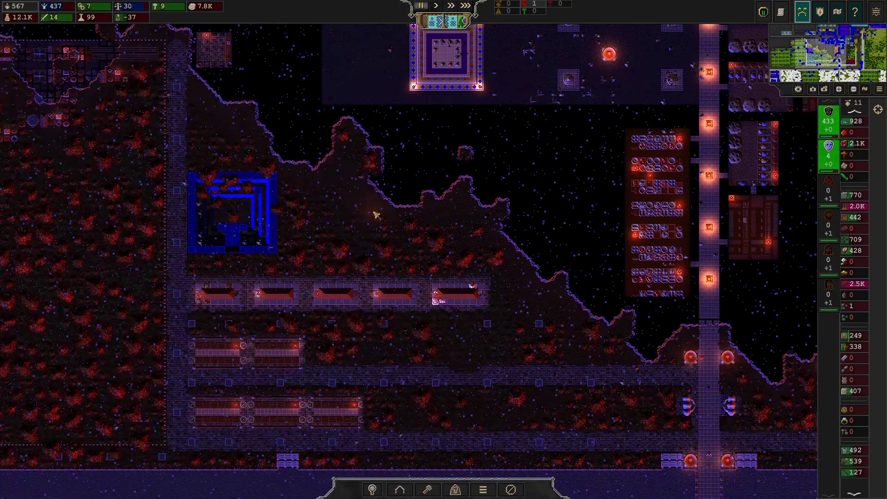
{"action": "key", "text": "w"}
{"action": "key", "text": "d"}
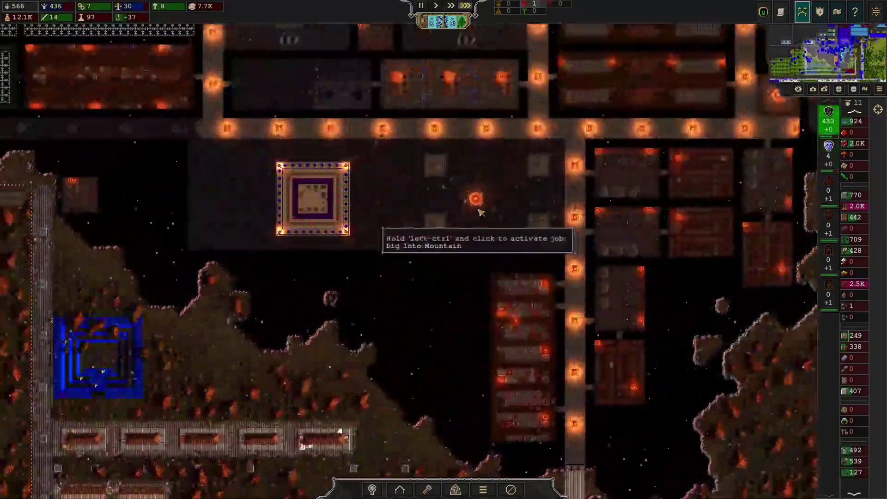
{"action": "key", "text": "s"}
{"action": "key", "text": "a"}
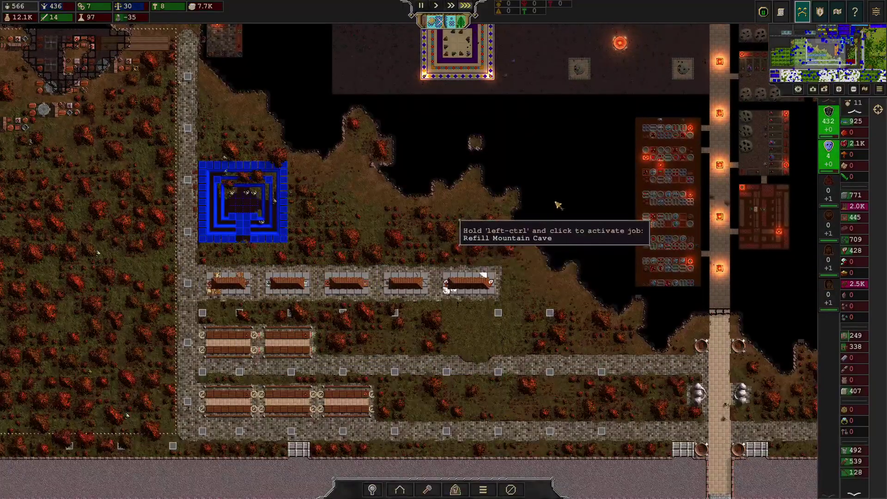
{"action": "key", "text": "w"}
{"action": "key", "text": "d"}
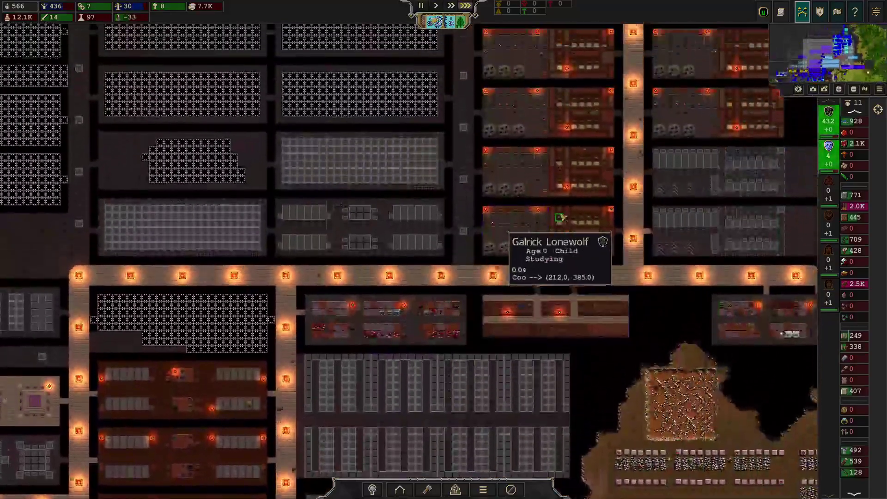
{"action": "key", "text": "s"}
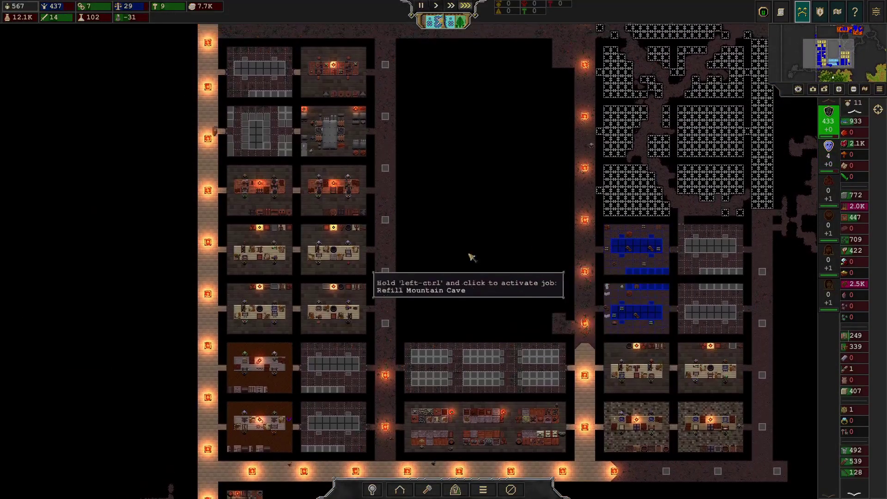
{"action": "key", "text": "w"}
{"action": "key", "text": "w"}
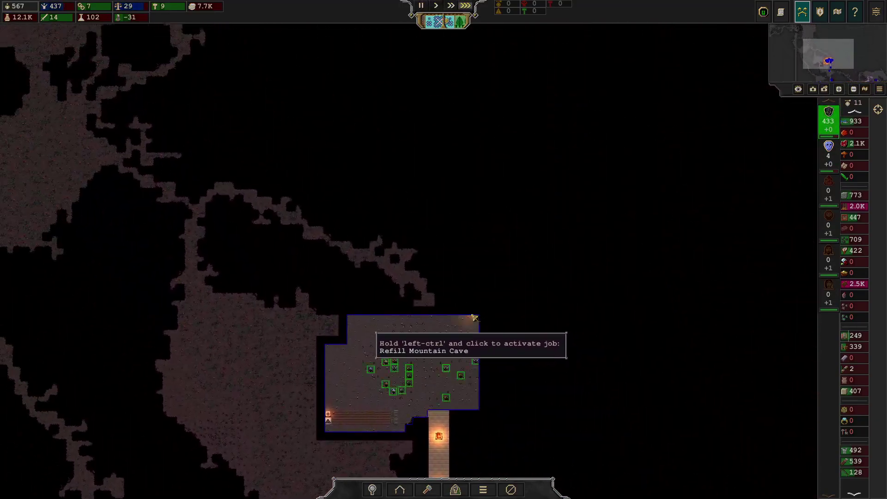
{"action": "key", "text": "s"}
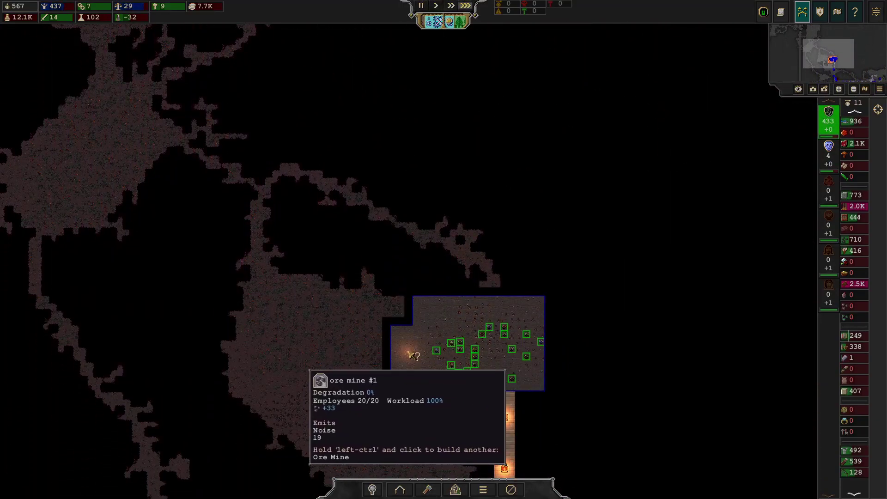
{"action": "left_click", "coordinate": [406, 357]}
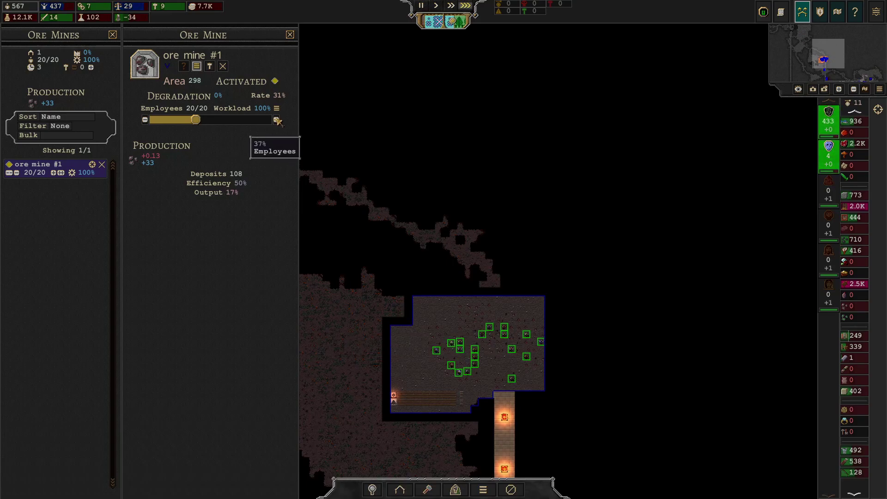
{"action": "left_click", "coordinate": [114, 35]}
{"action": "left_click", "coordinate": [169, 35]}
{"action": "key", "text": "s"}
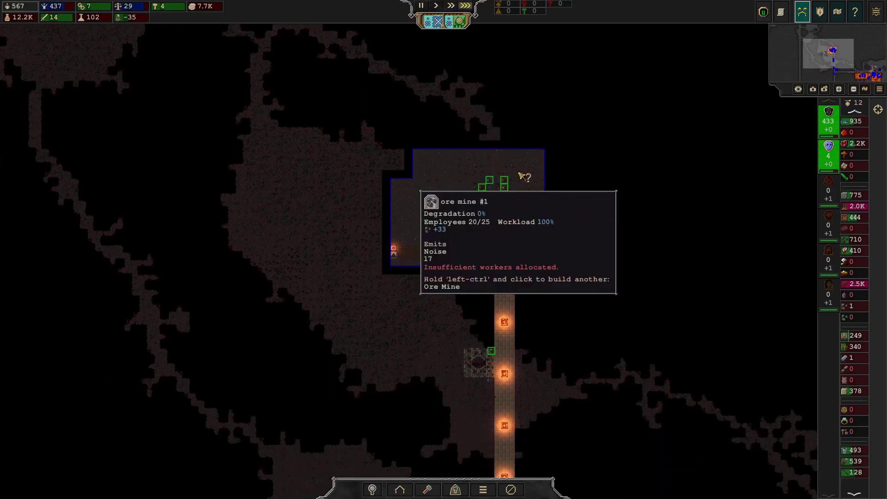
{"action": "key", "text": "s"}
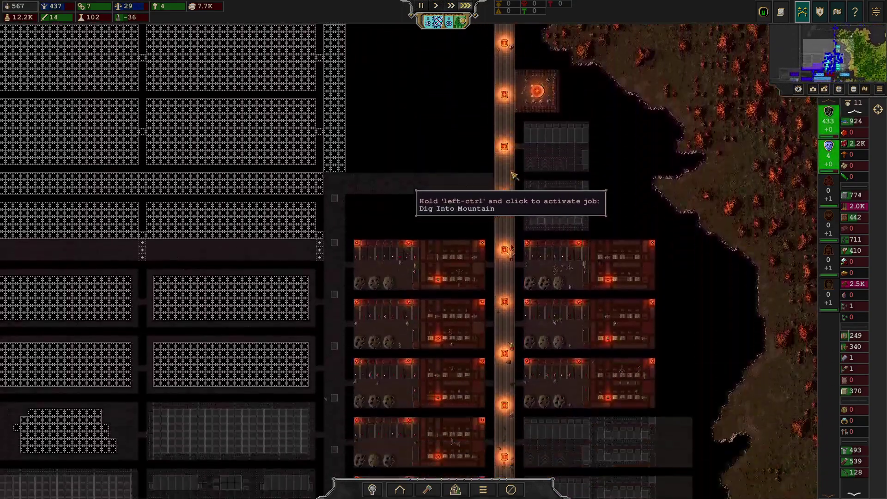
{"action": "key", "text": "s"}
{"action": "key", "text": "d"}
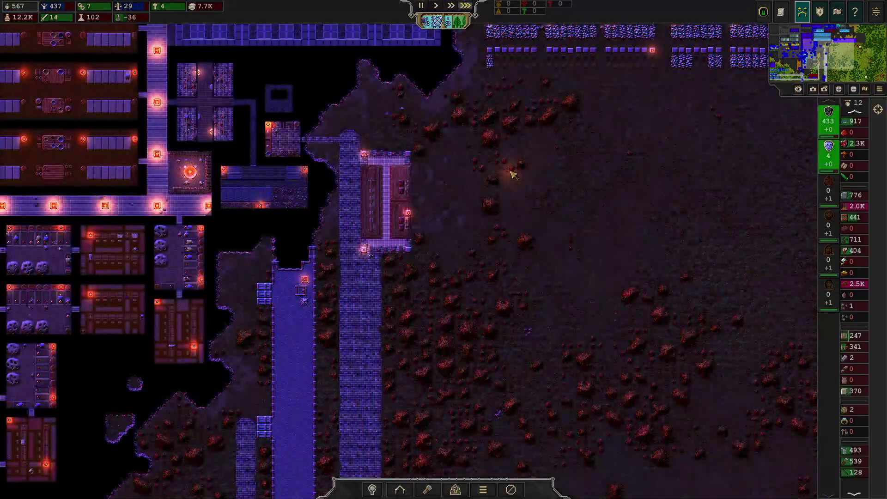
{"action": "key", "text": "s"}
{"action": "key", "text": "a"}
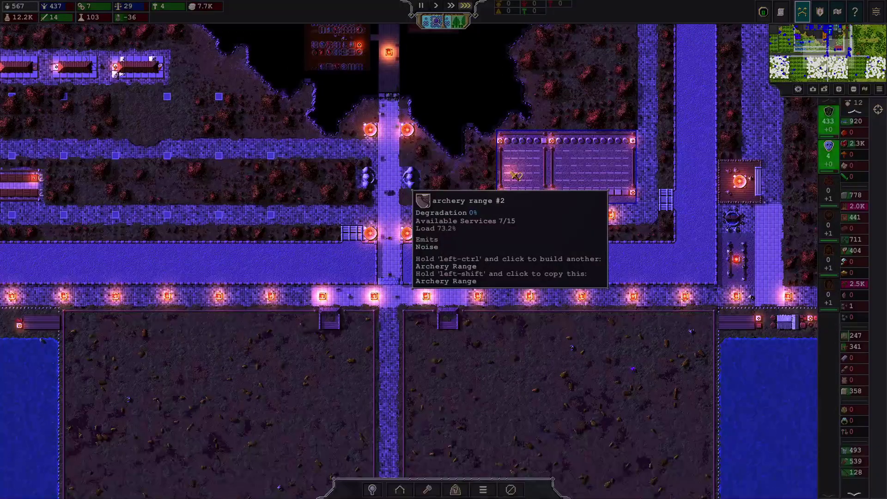
{"action": "key", "text": "d"}
{"action": "key", "text": "w"}
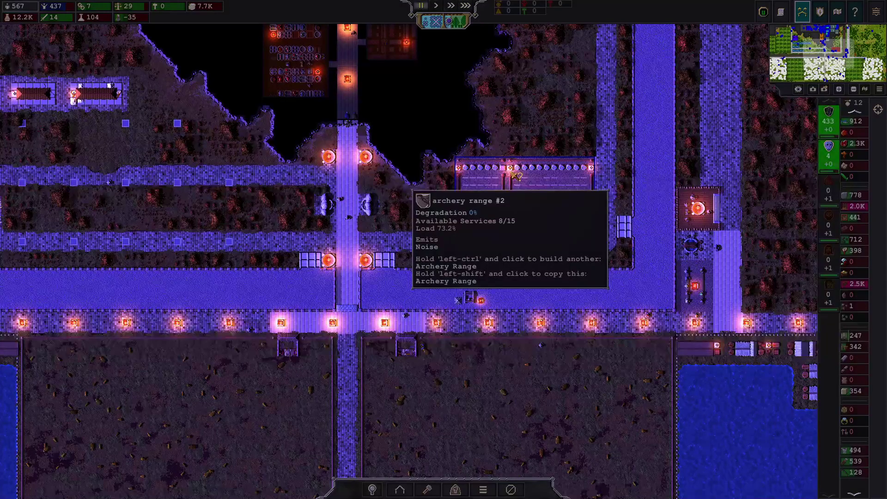
{"action": "key", "text": "w"}
{"action": "key", "text": "a"}
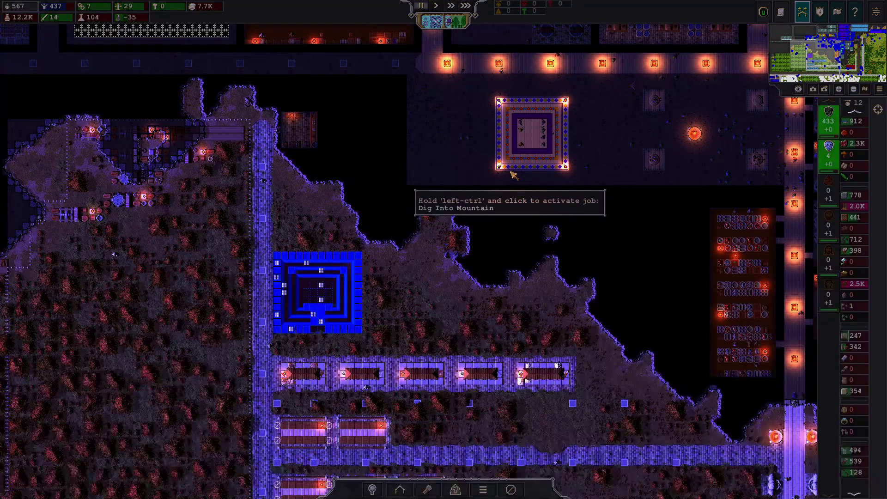
{"action": "key", "text": "d"}
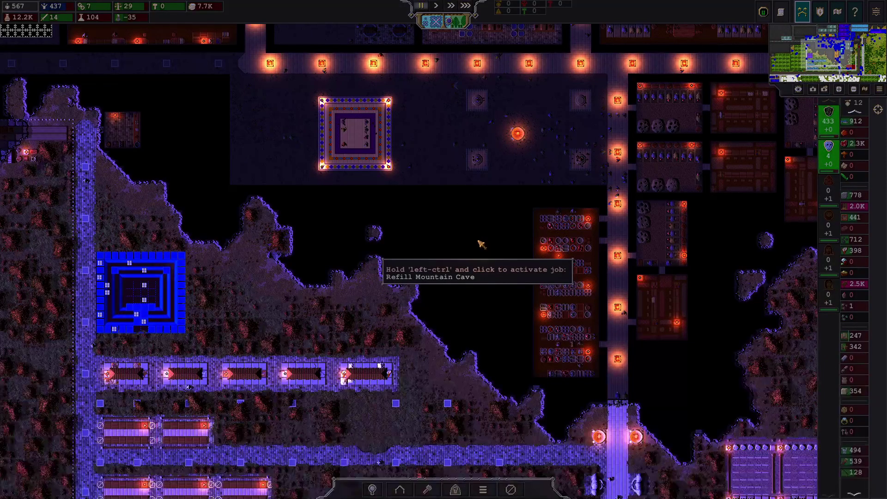
Step: Mark a 1x3 mountain strip for digging and dismiss the invasion warning
{"action": "left_click_drag", "start_coordinate": [463, 240], "coordinate": [464, 259]}
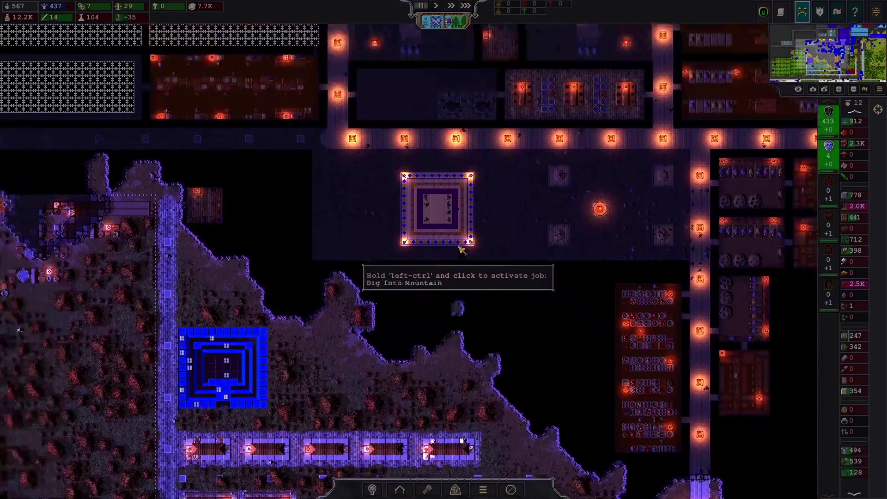
{"action": "scroll", "coordinate": [461, 249], "scroll_direction": "up", "scroll_amount": 3}
{"action": "scroll", "coordinate": [404, 288], "scroll_direction": "up", "scroll_amount": 2}
{"action": "scroll", "coordinate": [403, 284], "scroll_direction": "up", "scroll_amount": 2}
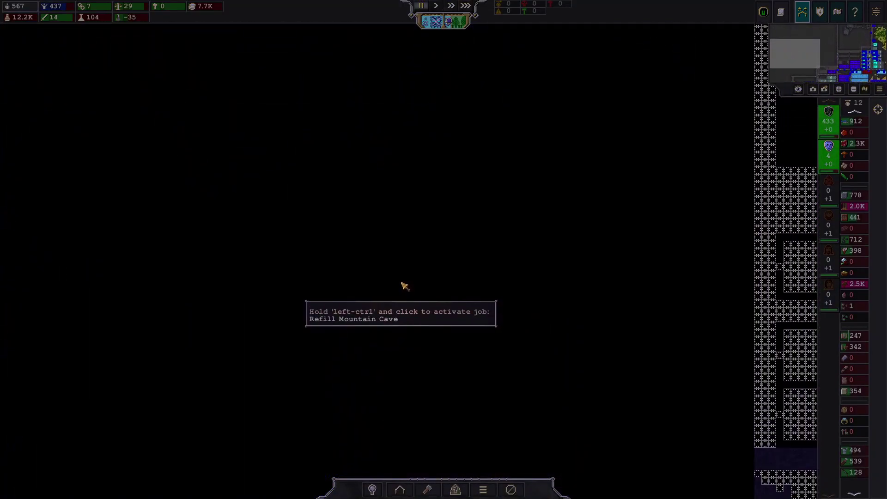
{"action": "scroll", "coordinate": [402, 284], "scroll_direction": "down", "scroll_amount": 2}
{"action": "scroll", "coordinate": [97, 293], "scroll_direction": "down", "scroll_amount": 2}
{"action": "scroll", "coordinate": [104, 292], "scroll_direction": "down", "scroll_amount": 2}
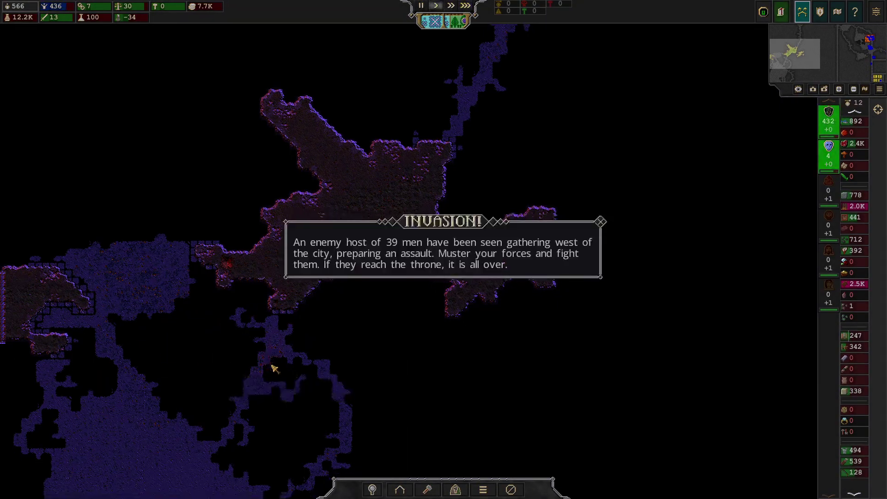
{"action": "left_click", "coordinate": [600, 222]}
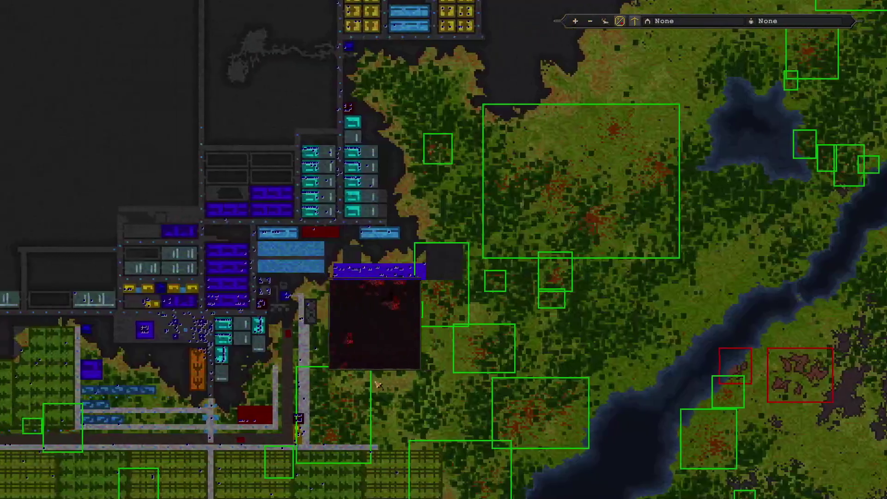
{"action": "key", "text": "a"}
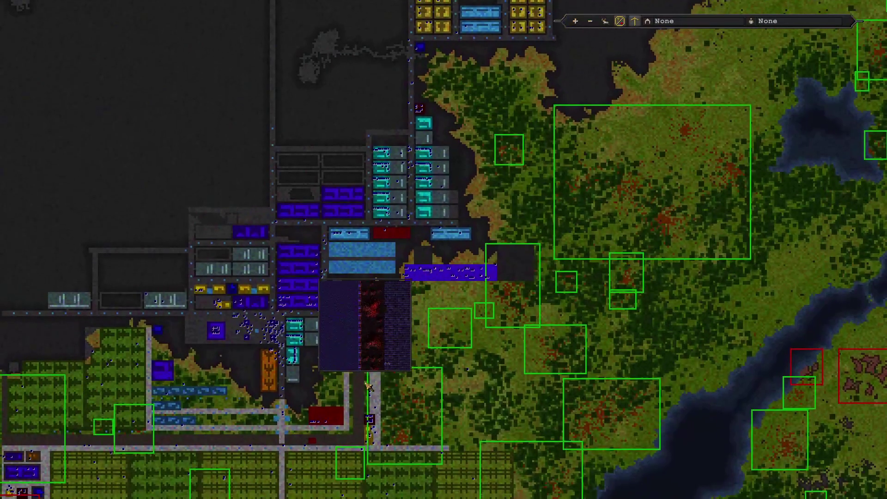
{"action": "key", "text": "s"}
{"action": "key", "text": "s"}
{"action": "key", "text": "s"}
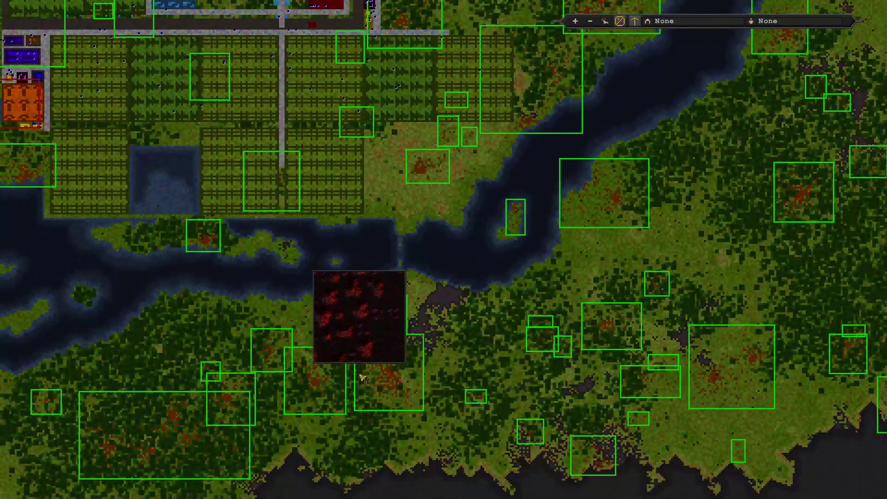
Step: Pan the overview across the southern coast, river, northern caves and grassland
{"action": "key", "text": "d"}
{"action": "key", "text": "d"}
{"action": "key", "text": "d"}
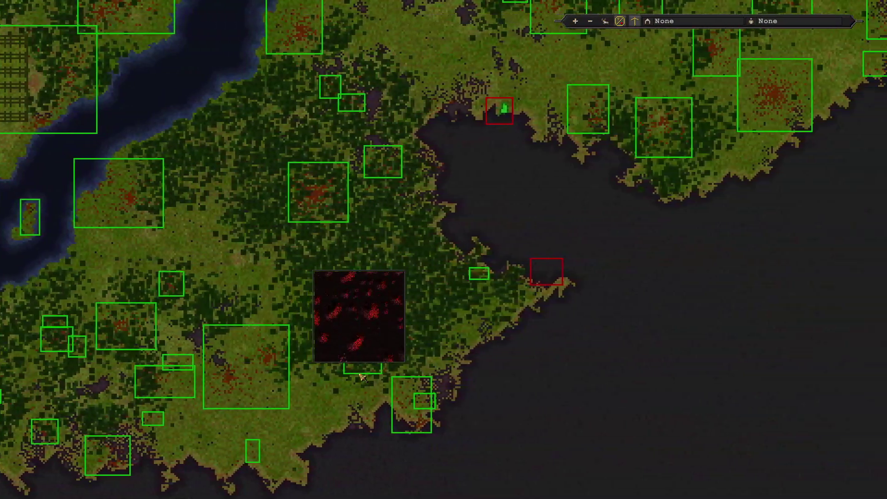
{"action": "key", "text": "w"}
{"action": "key", "text": "w"}
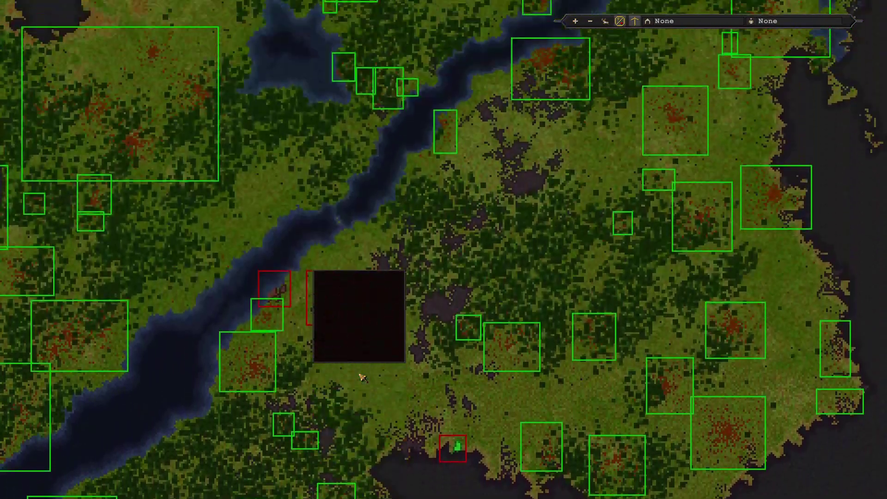
{"action": "key", "text": "a"}
{"action": "key", "text": "w"}
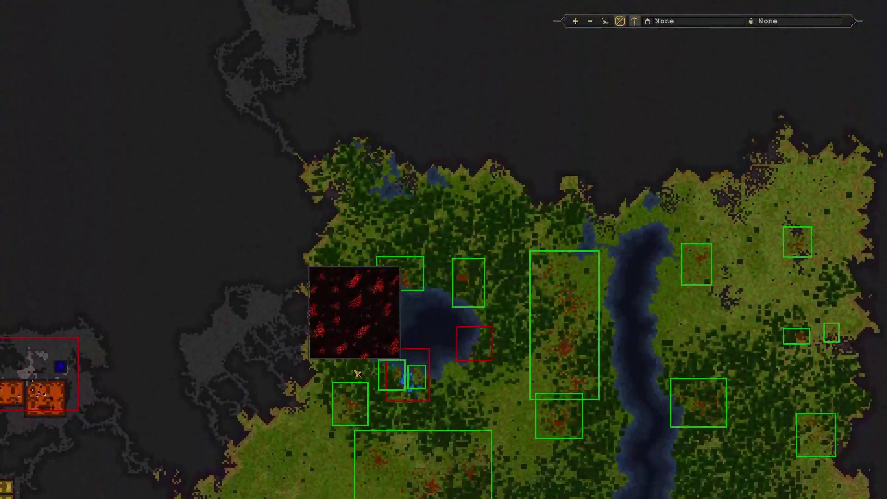
{"action": "key", "text": "a"}
{"action": "key", "text": "a"}
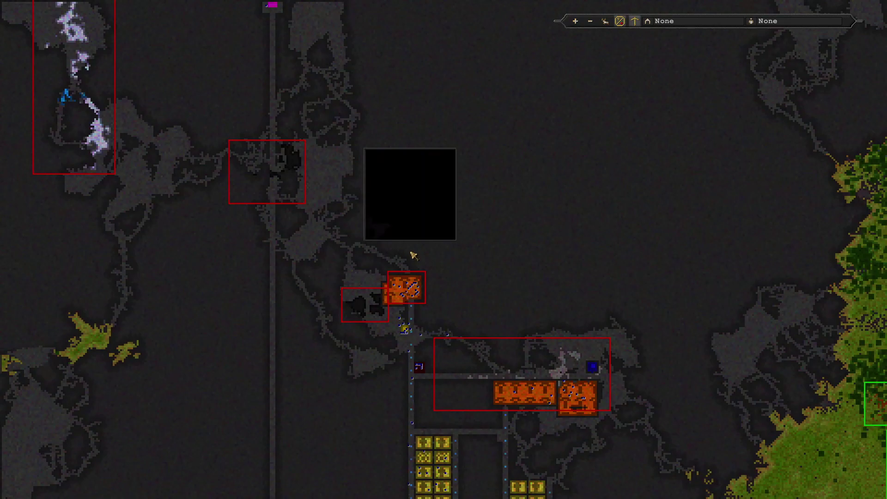
{"action": "key", "text": "s"}
{"action": "key", "text": "s"}
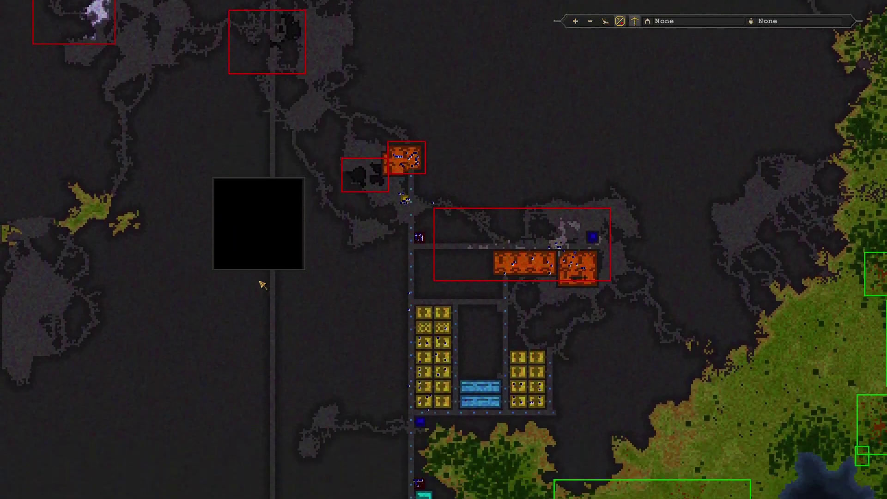
{"action": "key", "text": "s"}
{"action": "scroll", "coordinate": [262, 284], "scroll_direction": "down", "scroll_amount": 2}
{"action": "key", "text": "s"}
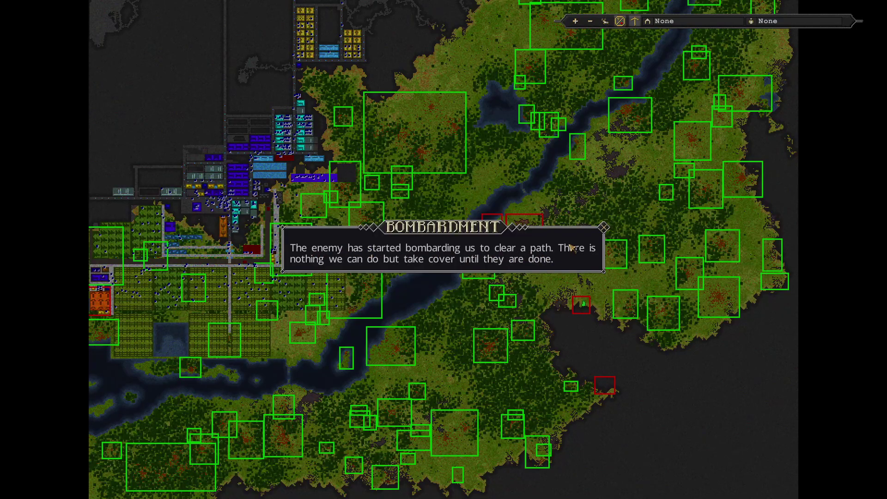
Step: Close the Bombardment popup and nudge the overview map north
{"action": "left_click", "coordinate": [600, 242]}
{"action": "key", "text": "w"}
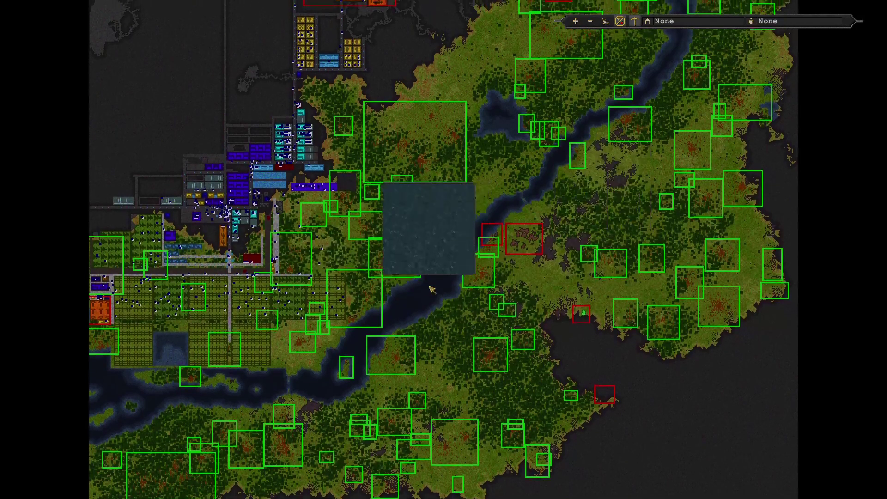
{"action": "key", "text": "w"}
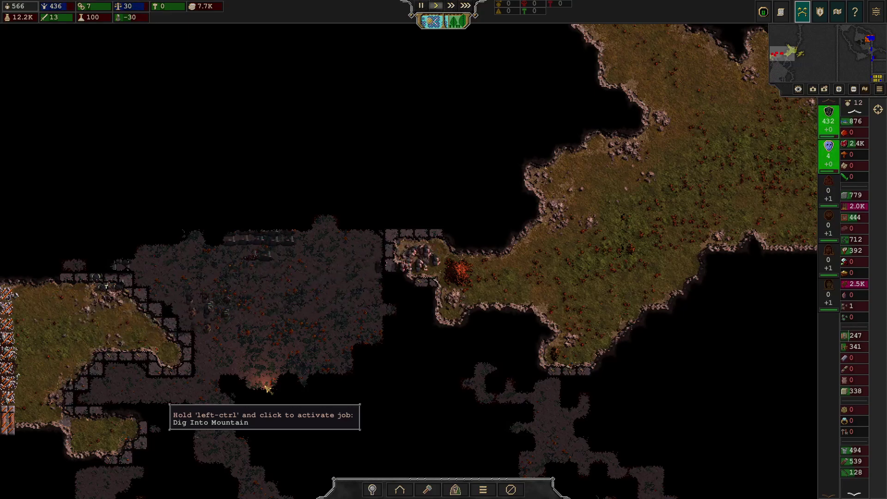
Step: Pause, pan east across the northern cave tunnels, and quicksave
{"action": "key", "text": "space"}
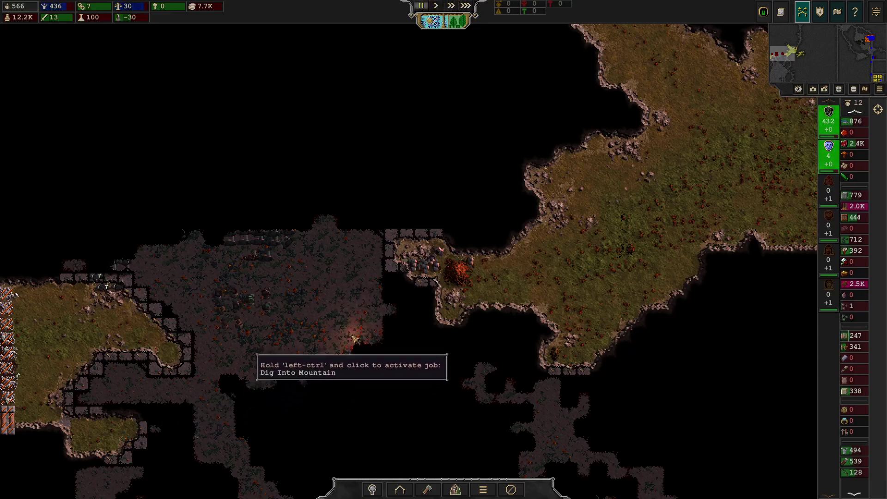
{"action": "scroll", "coordinate": [481, 326], "scroll_direction": "down", "scroll_amount": 3}
{"action": "scroll", "coordinate": [283, 357], "scroll_direction": "up", "scroll_amount": 3}
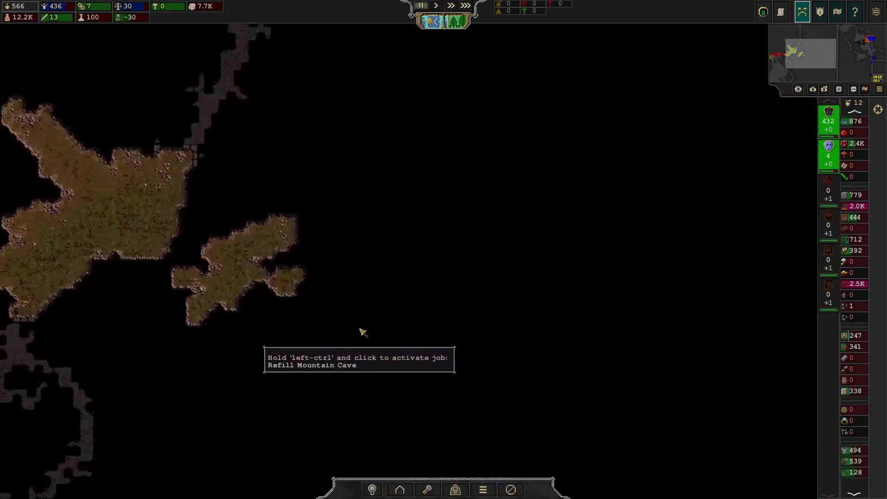
{"action": "scroll", "coordinate": [360, 333], "scroll_direction": "down", "scroll_amount": 2}
{"action": "key", "text": "Up"}
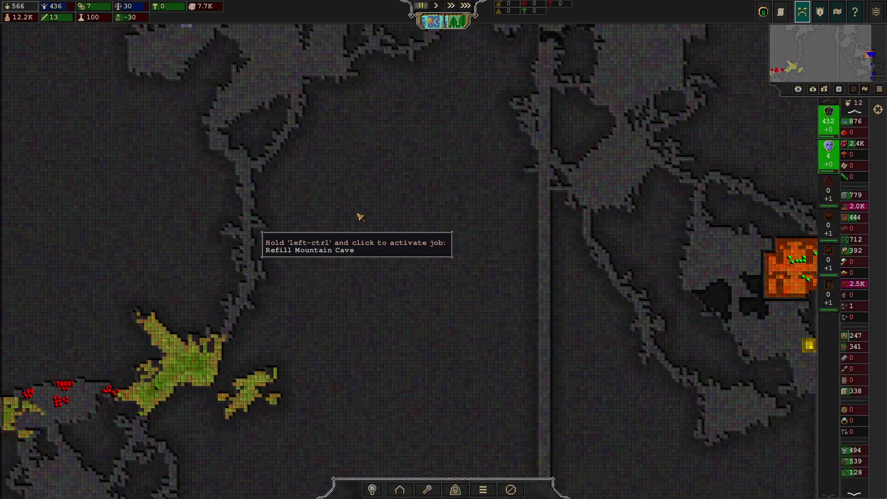
{"action": "scroll", "coordinate": [388, 219], "scroll_direction": "down", "scroll_amount": 1}
{"action": "scroll", "coordinate": [420, 223], "scroll_direction": "down", "scroll_amount": 1}
{"action": "scroll", "coordinate": [419, 229], "scroll_direction": "down", "scroll_amount": 1}
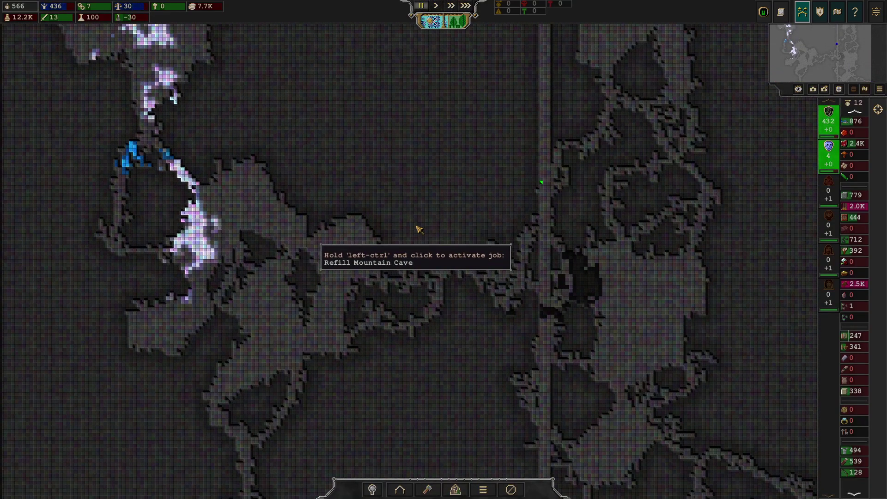
{"action": "scroll", "coordinate": [433, 226], "scroll_direction": "down", "scroll_amount": 1}
{"action": "scroll", "coordinate": [451, 225], "scroll_direction": "down", "scroll_amount": 1}
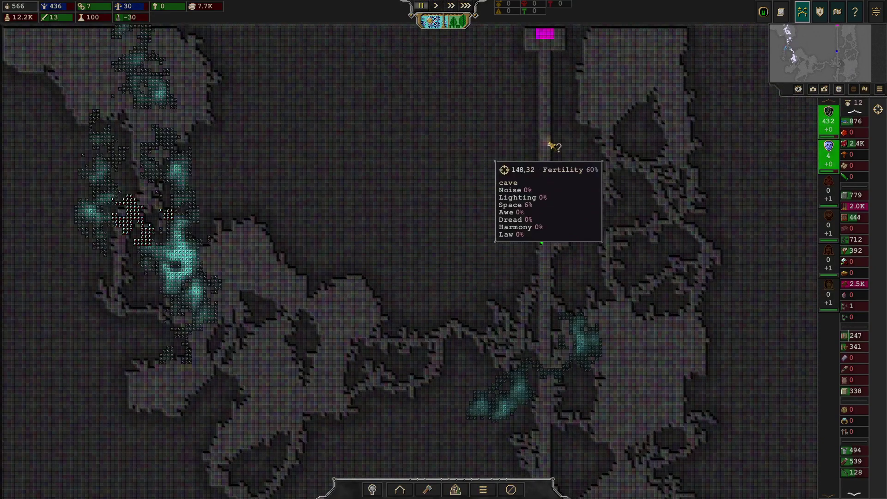
{"action": "key", "text": "d"}
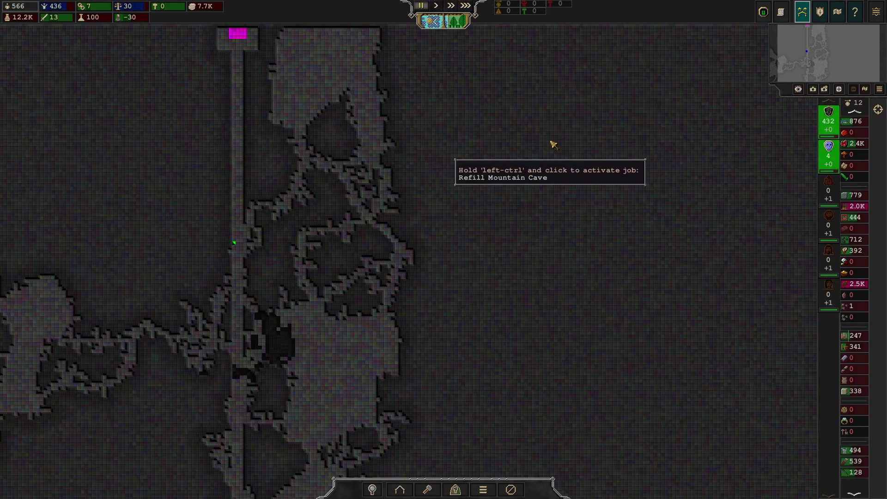
{"action": "scroll", "coordinate": [472, 301], "scroll_direction": "down", "scroll_amount": 1}
{"action": "key", "text": "Left"}
{"action": "key", "text": "Left"}
Step: Pan along the cave network to the long shaft and its climbing figures
{"action": "key", "text": "Left"}
{"action": "key", "text": "Left"}
{"action": "key", "text": "Left"}
{"action": "key", "text": "Left"}
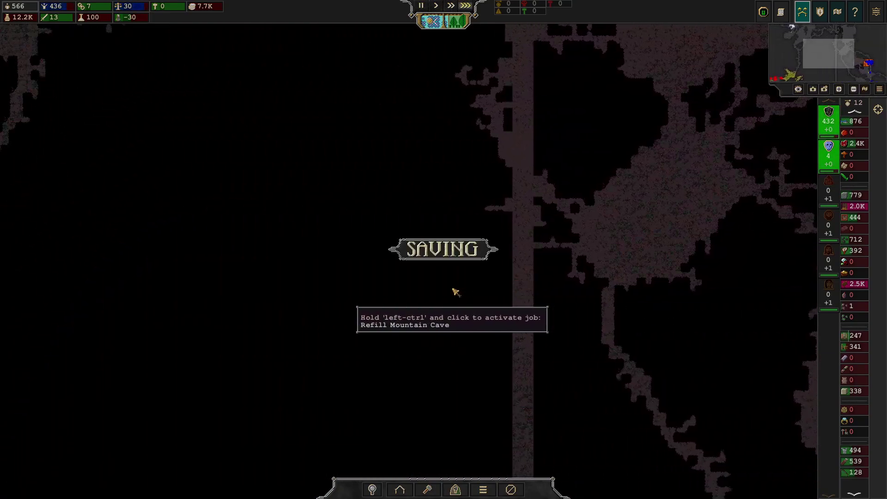
{"action": "key", "text": "Left"}
{"action": "key", "text": "Left"}
{"action": "key", "text": "Left"}
{"action": "key", "text": "Left"}
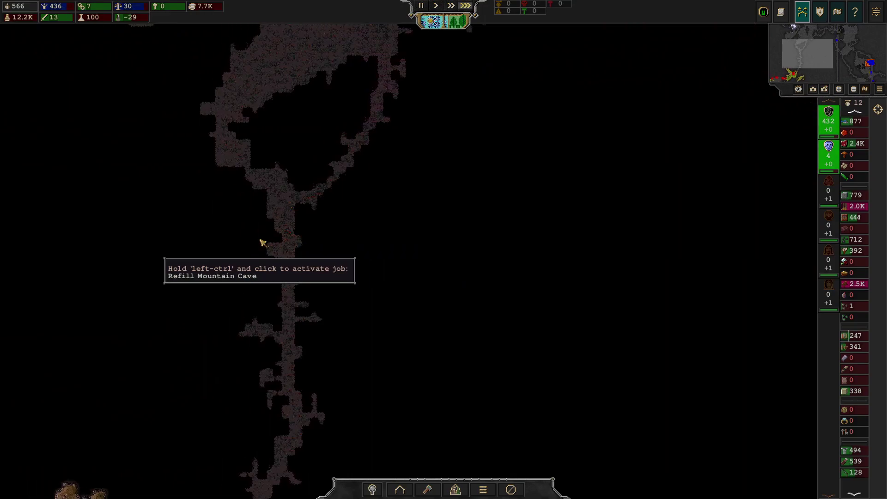
{"action": "key", "text": "Left"}
{"action": "key", "text": "Left"}
{"action": "key", "text": "Down"}
{"action": "key", "text": "Down"}
{"action": "key", "text": "Down"}
{"action": "key", "text": "Up"}
{"action": "key", "text": "Up"}
{"action": "key", "text": "Up"}
{"action": "key", "text": "Up"}
{"action": "key", "text": "Up"}
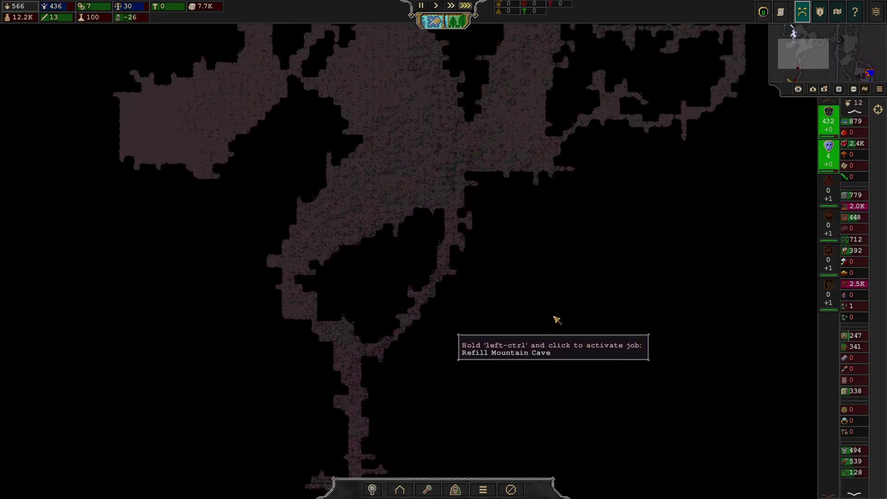
{"action": "key", "text": "Up"}
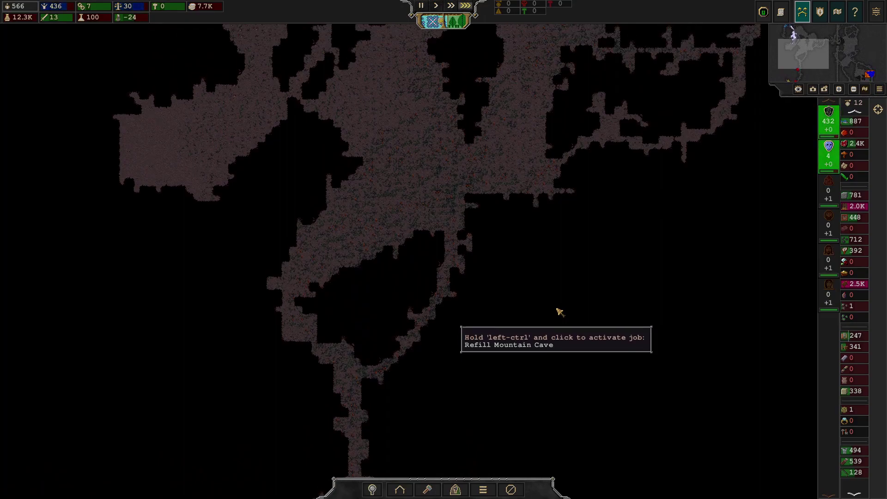
{"action": "key", "text": "Up"}
{"action": "key", "text": "Up"}
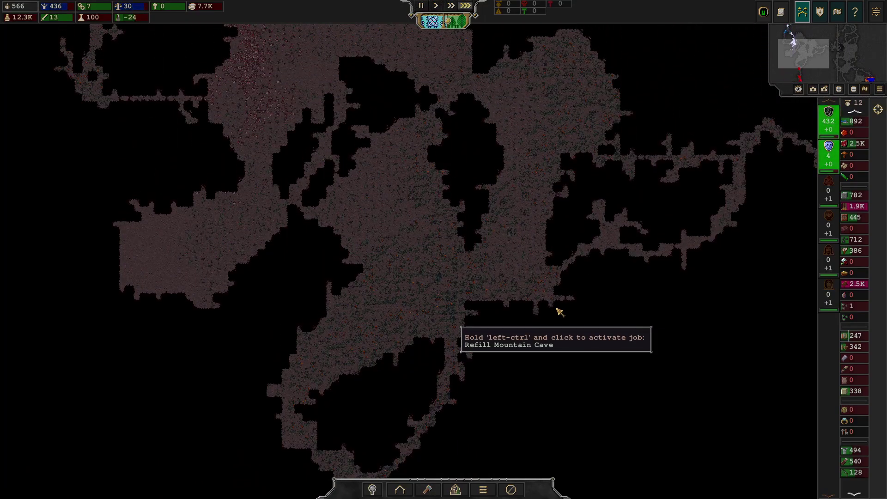
{"action": "key", "text": "Right"}
{"action": "key", "text": "Right"}
{"action": "key", "text": "Right"}
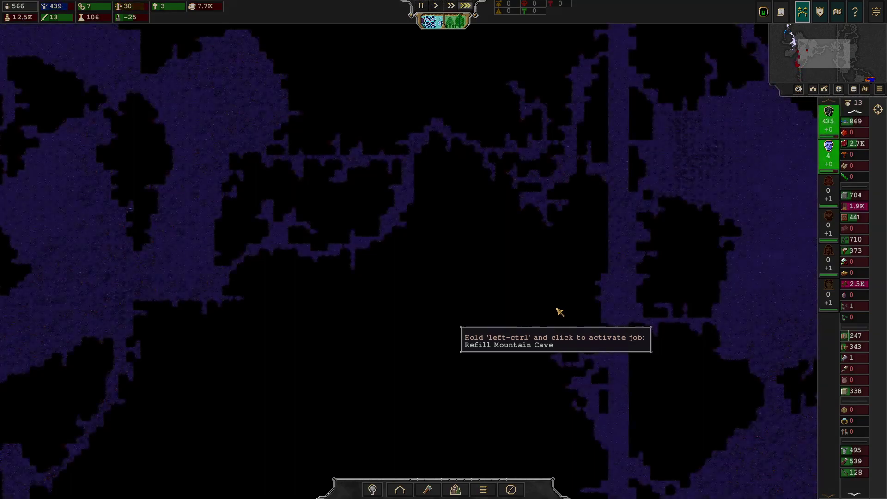
{"action": "scroll", "coordinate": [558, 277], "scroll_direction": "up", "scroll_amount": 1}
{"action": "scroll", "coordinate": [557, 277], "scroll_direction": "up", "scroll_amount": 1}
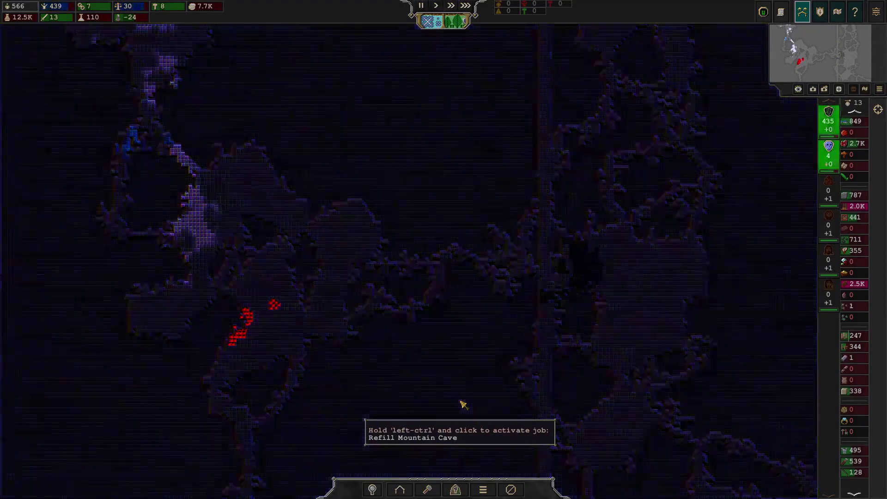
{"action": "scroll", "coordinate": [281, 356], "scroll_direction": "up", "scroll_amount": 3}
{"action": "scroll", "coordinate": [257, 353], "scroll_direction": "up", "scroll_amount": 2}
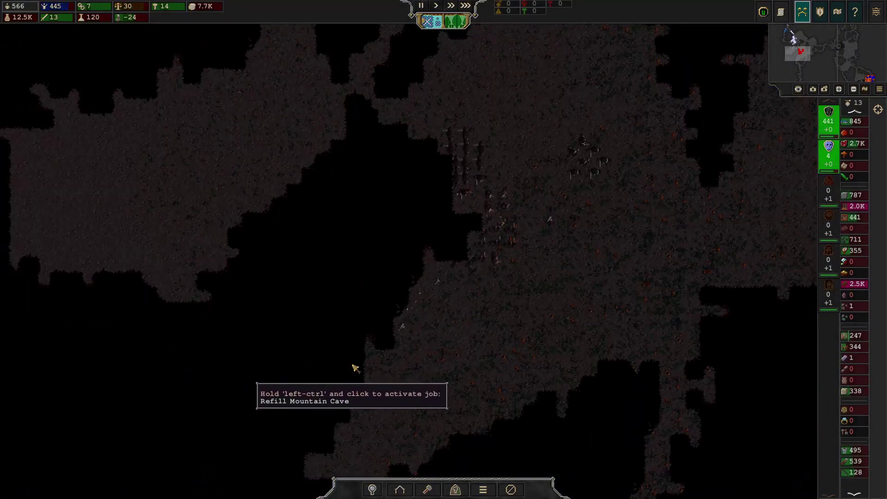
{"action": "scroll", "coordinate": [354, 368], "scroll_direction": "up", "scroll_amount": 1}
{"action": "scroll", "coordinate": [353, 368], "scroll_direction": "up", "scroll_amount": 1}
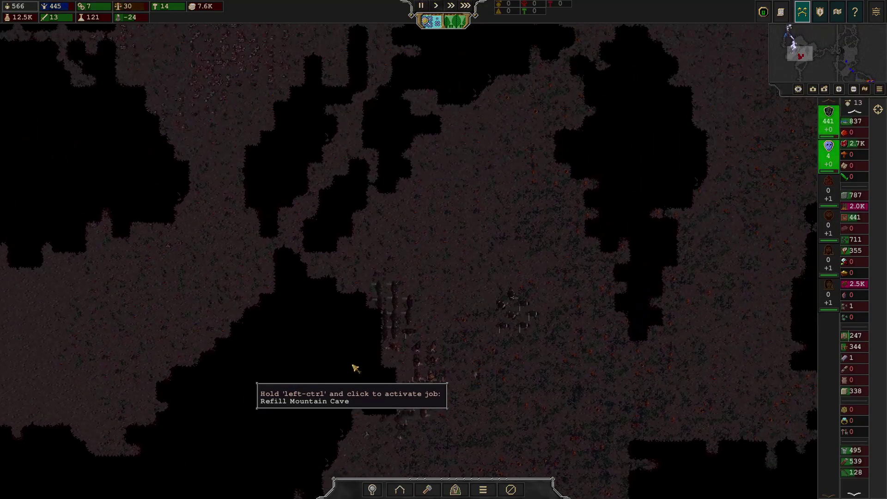
{"action": "scroll", "coordinate": [353, 369], "scroll_direction": "up", "scroll_amount": 2}
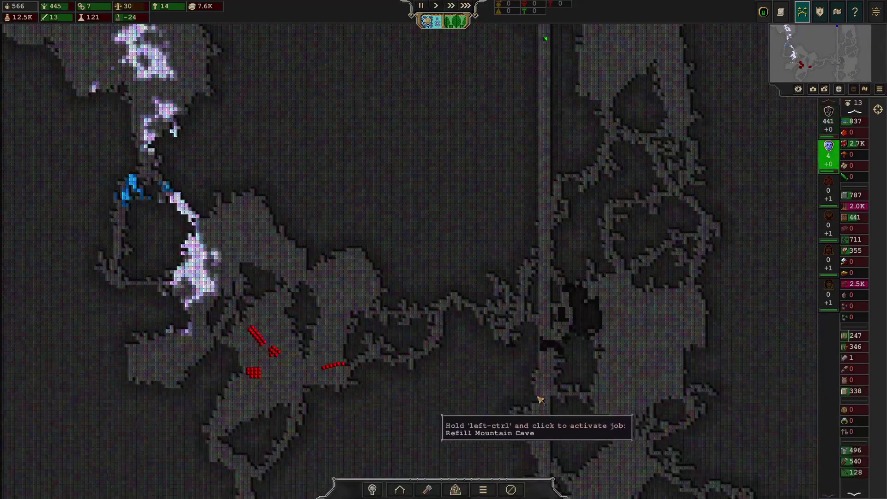
{"action": "key", "text": "w"}
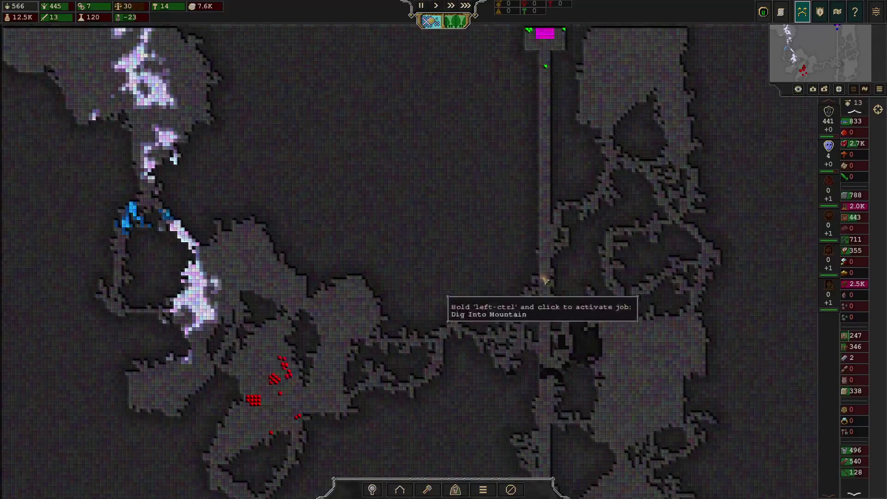
{"action": "scroll", "coordinate": [509, 169], "scroll_direction": "up", "scroll_amount": 1}
{"action": "scroll", "coordinate": [528, 168], "scroll_direction": "up", "scroll_amount": 1}
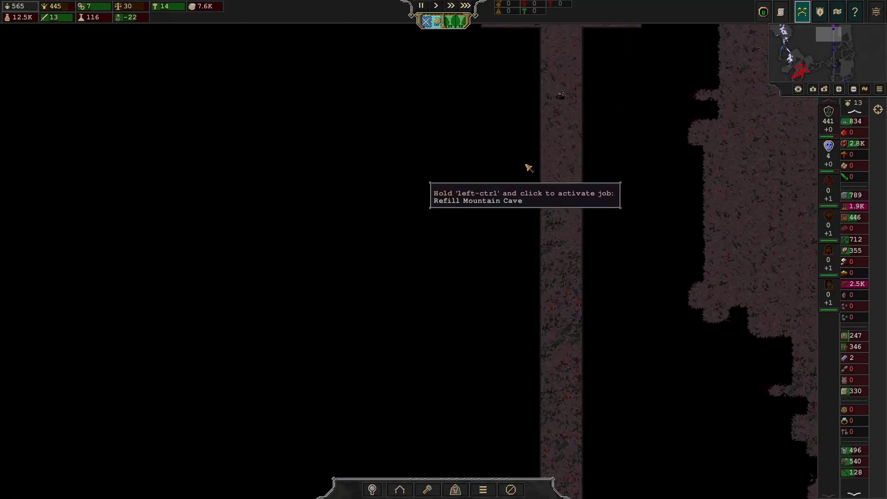
{"action": "scroll", "coordinate": [544, 130], "scroll_direction": "up", "scroll_amount": 1}
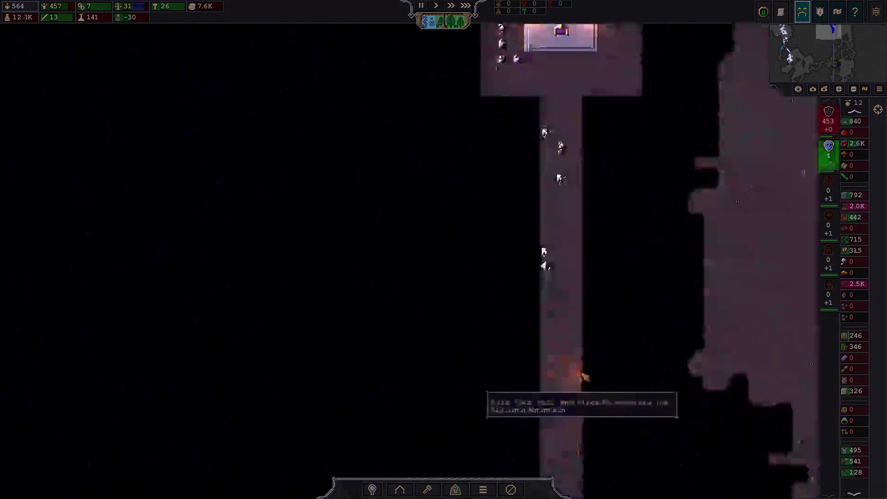
Step: Pan around the shaft's cave rooms, then climb levels to the green surface
{"action": "key", "text": "s"}
{"action": "scroll", "coordinate": [583, 375], "scroll_direction": "down", "scroll_amount": 2}
{"action": "scroll", "coordinate": [584, 377], "scroll_direction": "up", "scroll_amount": 1}
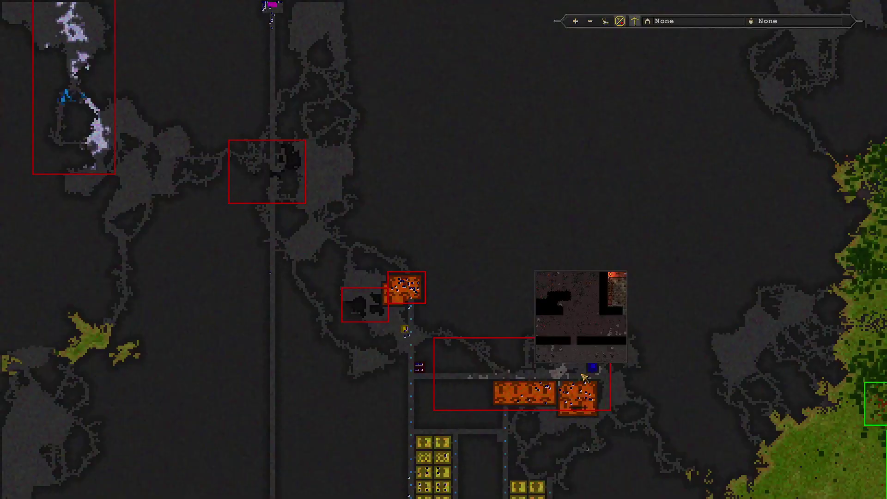
{"action": "scroll", "coordinate": [578, 376], "scroll_direction": "down", "scroll_amount": 2}
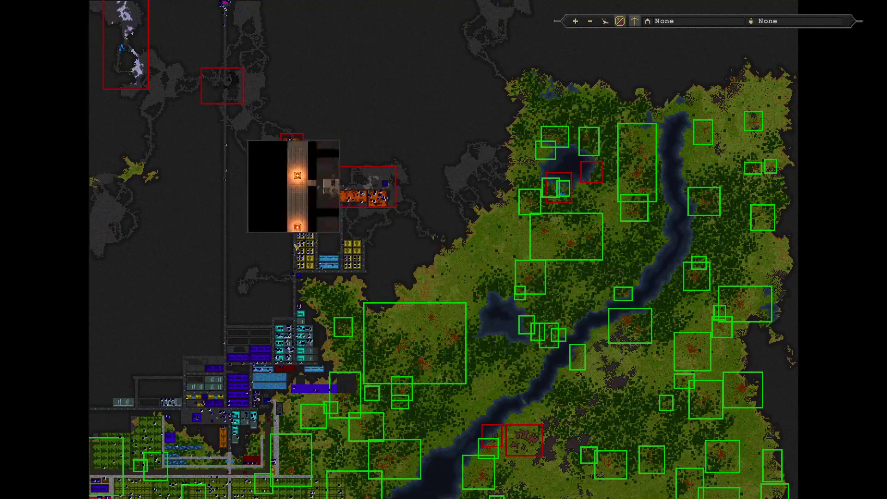
{"action": "scroll", "coordinate": [238, 184], "scroll_direction": "up", "scroll_amount": 2}
{"action": "key", "text": "w"}
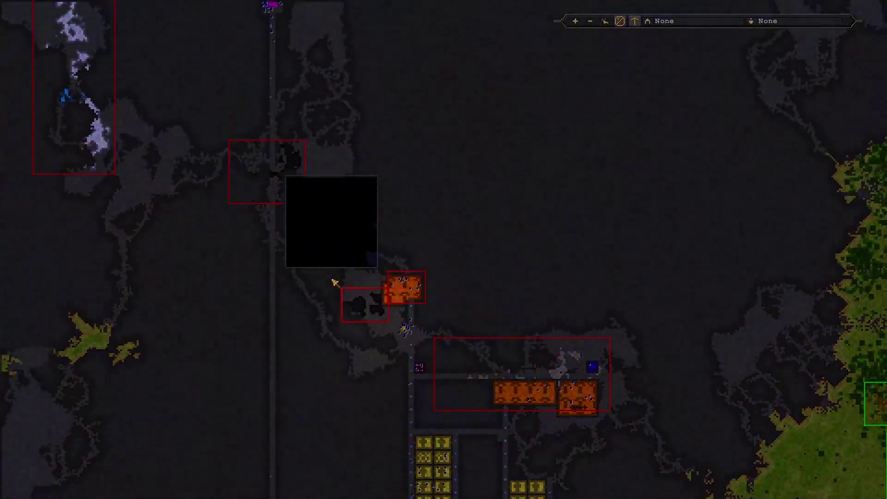
{"action": "scroll", "coordinate": [195, 201], "scroll_direction": "up", "scroll_amount": 3}
{"action": "key", "text": "a"}
{"action": "key", "text": "w"}
{"action": "key", "text": "a"}
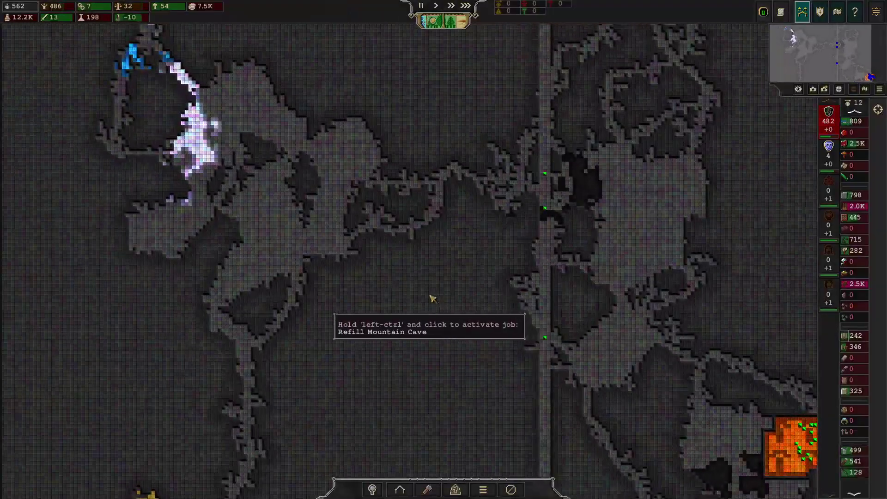
{"action": "key", "text": "s"}
{"action": "key", "text": "s"}
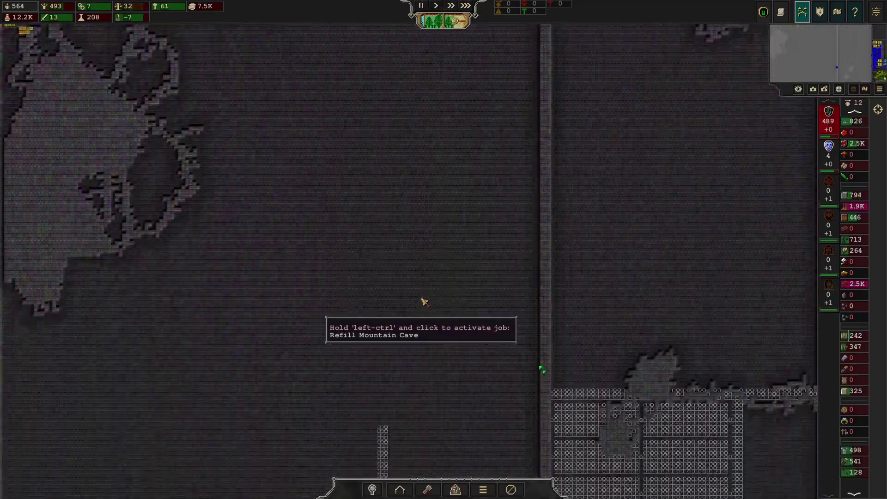
{"action": "key", "text": "shift+comma"}
{"action": "key", "text": "shift+comma"}
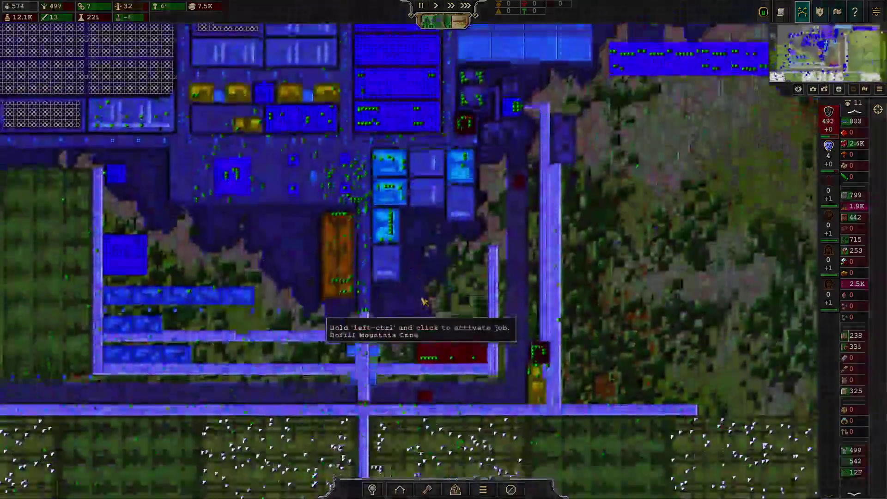
{"action": "key", "text": "shift+comma"}
Step: Pan the surface over the farmland and base, then dismiss the Slaver! offer
{"action": "key", "text": "s"}
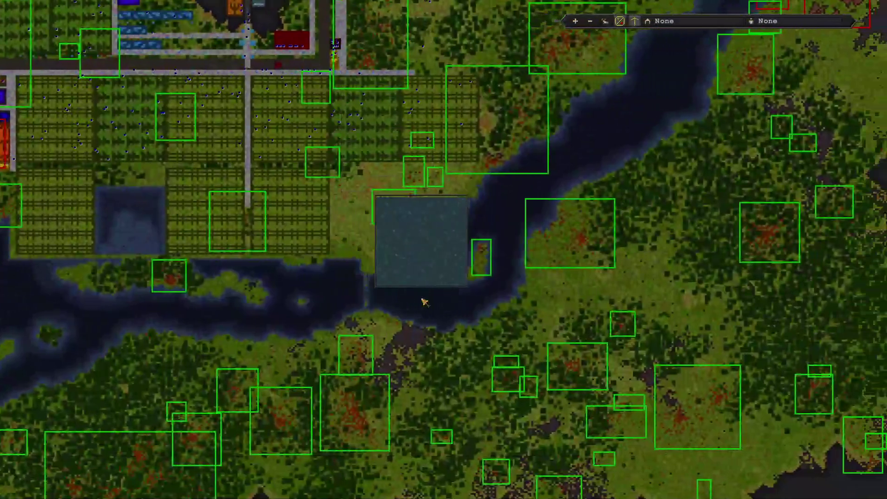
{"action": "key", "text": "d"}
{"action": "key", "text": "w"}
{"action": "key", "text": "a"}
{"action": "key", "text": "w"}
{"action": "key", "text": "w"}
{"action": "key", "text": "w"}
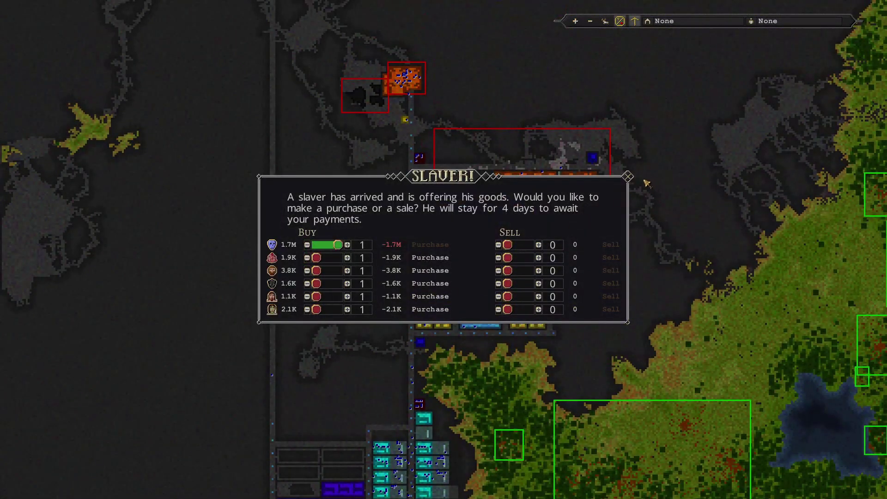
{"action": "left_click", "coordinate": [627, 176]}
Step: Jump back into the northern caves and pan past the shaft under the red overlay
{"action": "key", "text": "w"}
{"action": "key", "text": "w"}
{"action": "key", "text": "w"}
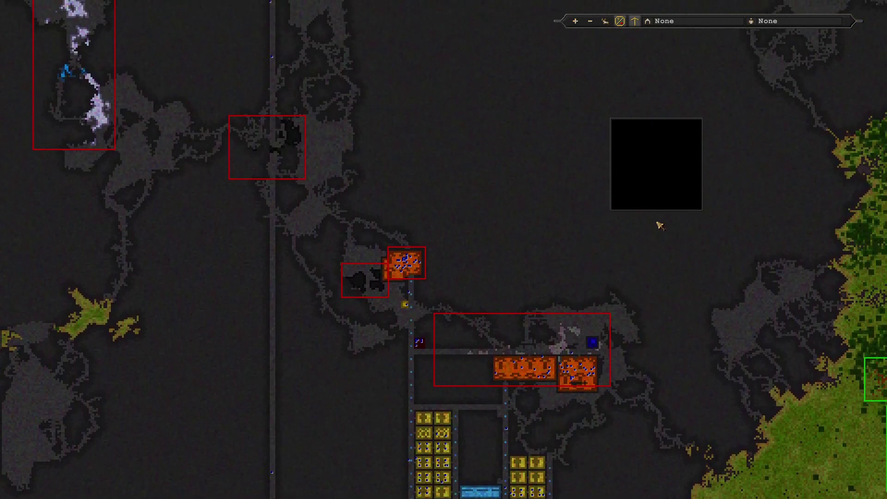
{"action": "key", "text": "w"}
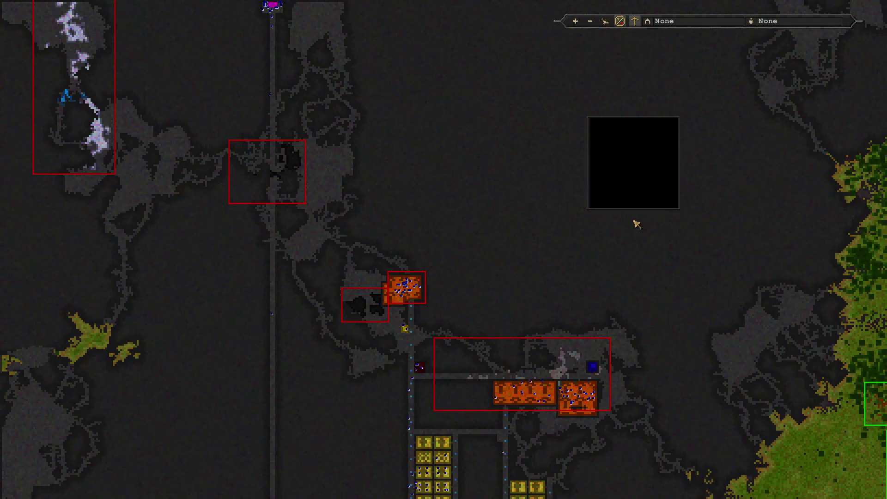
{"action": "left_click", "coordinate": [254, 356]}
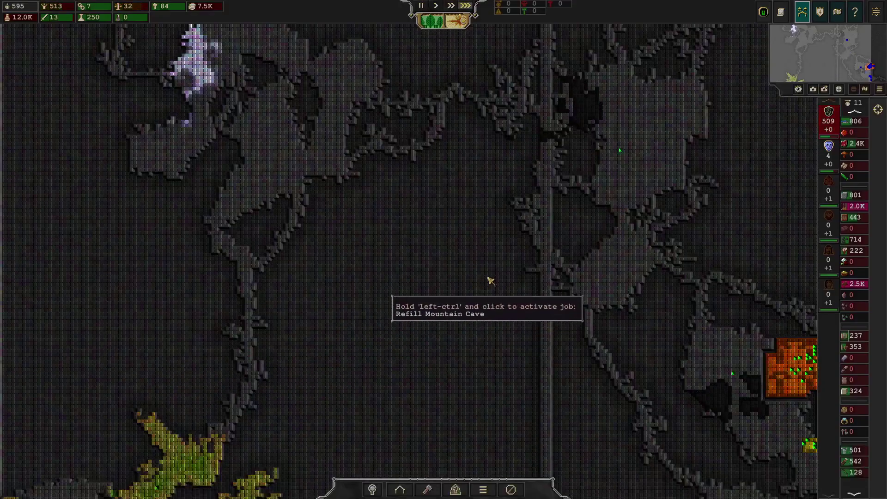
{"action": "key", "text": "w"}
{"action": "key", "text": "w"}
{"action": "key", "text": "w"}
{"action": "key", "text": "w"}
{"action": "key", "text": "w"}
{"action": "key", "text": "w"}
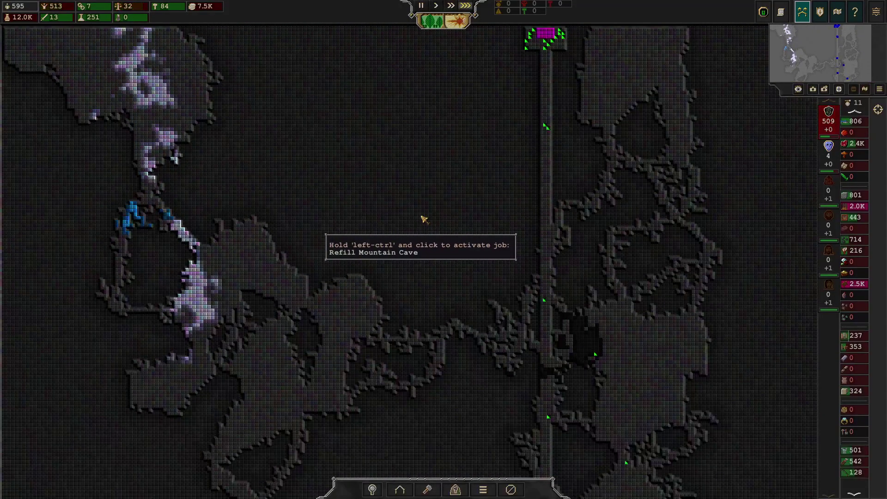
{"action": "key", "text": "d"}
{"action": "key", "text": "d"}
{"action": "key", "text": "d"}
{"action": "key", "text": "d"}
{"action": "key", "text": "d"}
{"action": "key", "text": "d"}
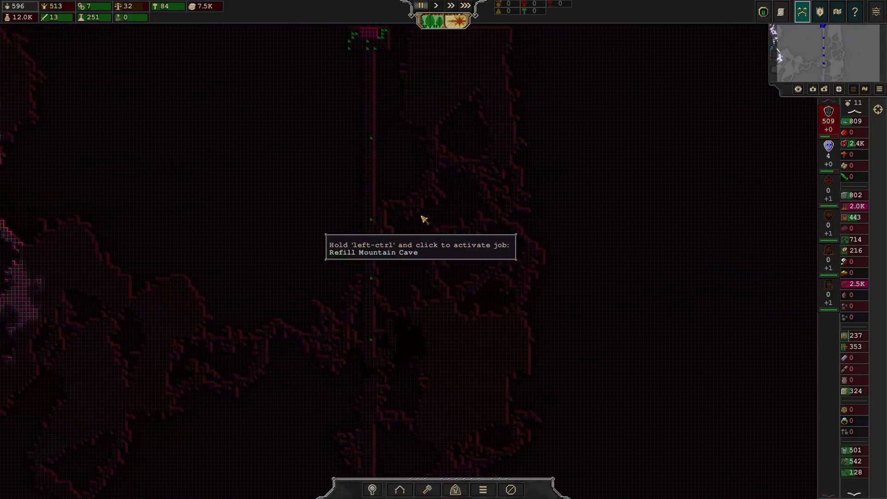
{"action": "key", "text": "d"}
{"action": "key", "text": "d"}
{"action": "key", "text": "d"}
{"action": "key", "text": "d"}
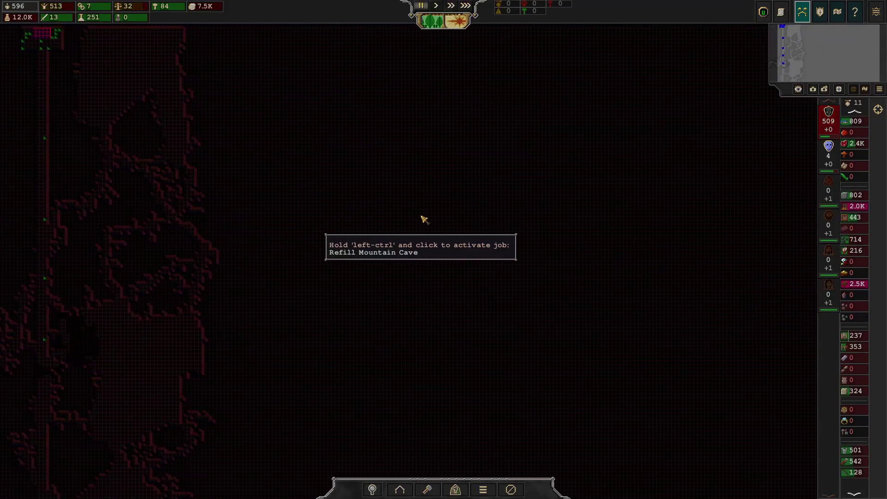